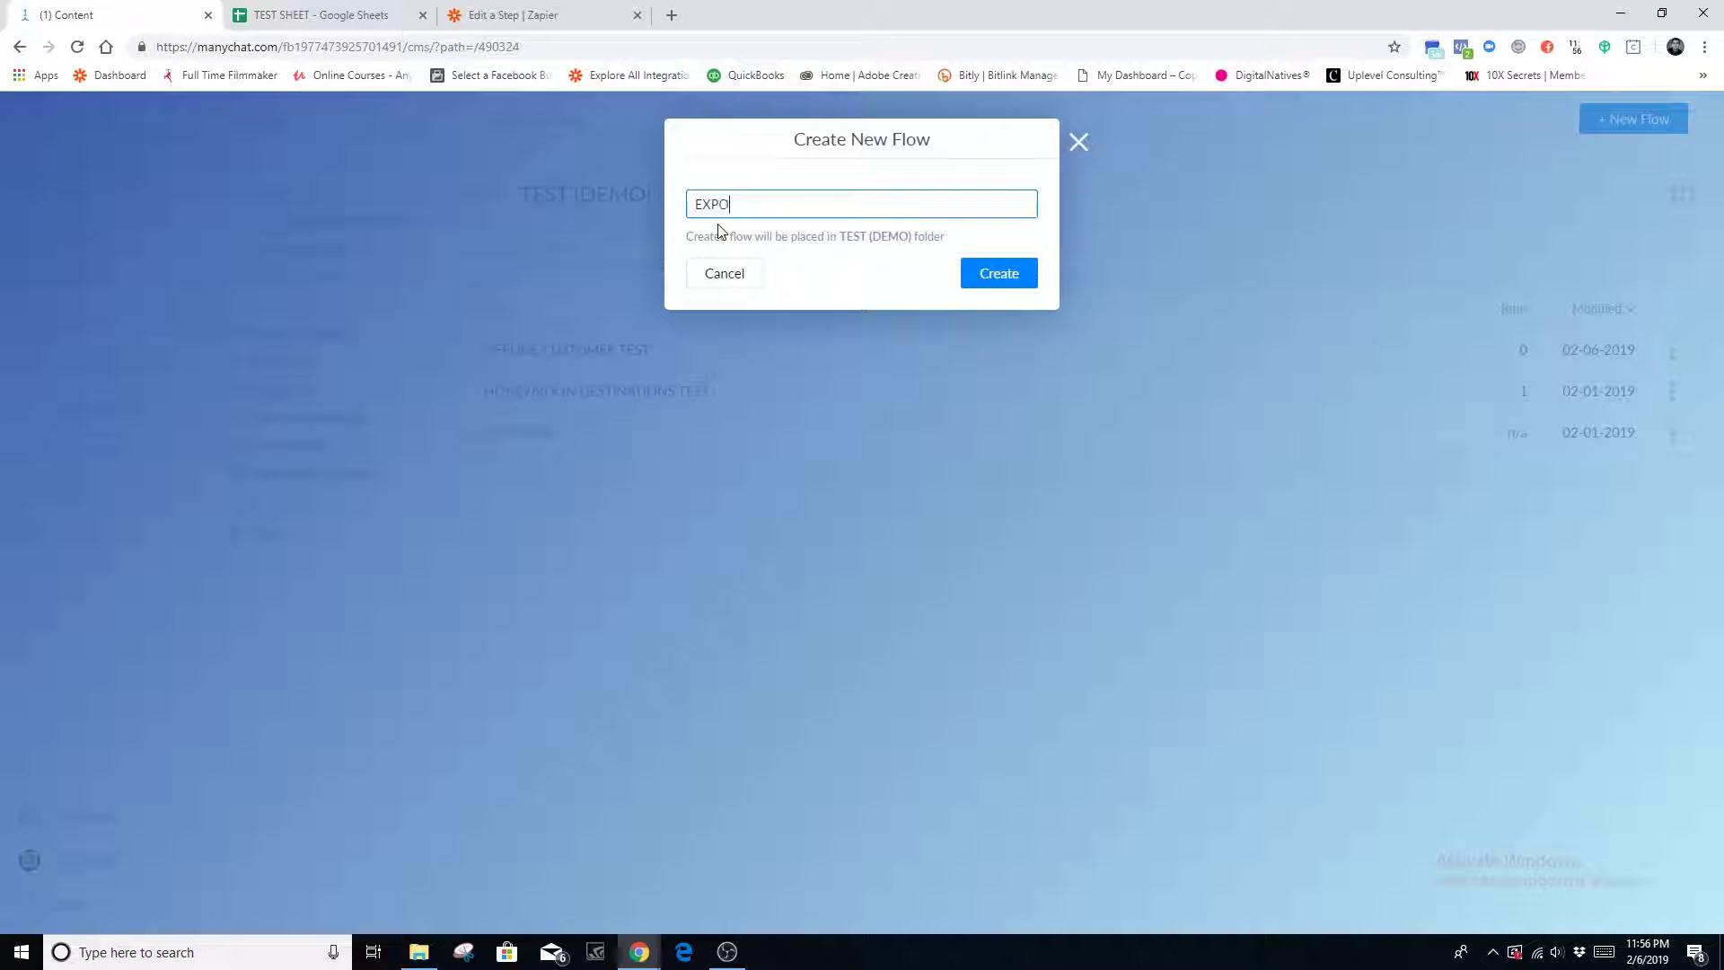
Name the new flow 'EXPORT DATA TEST' and create it in the TEST (DEMO) folder.
text(ST)
key(Return)
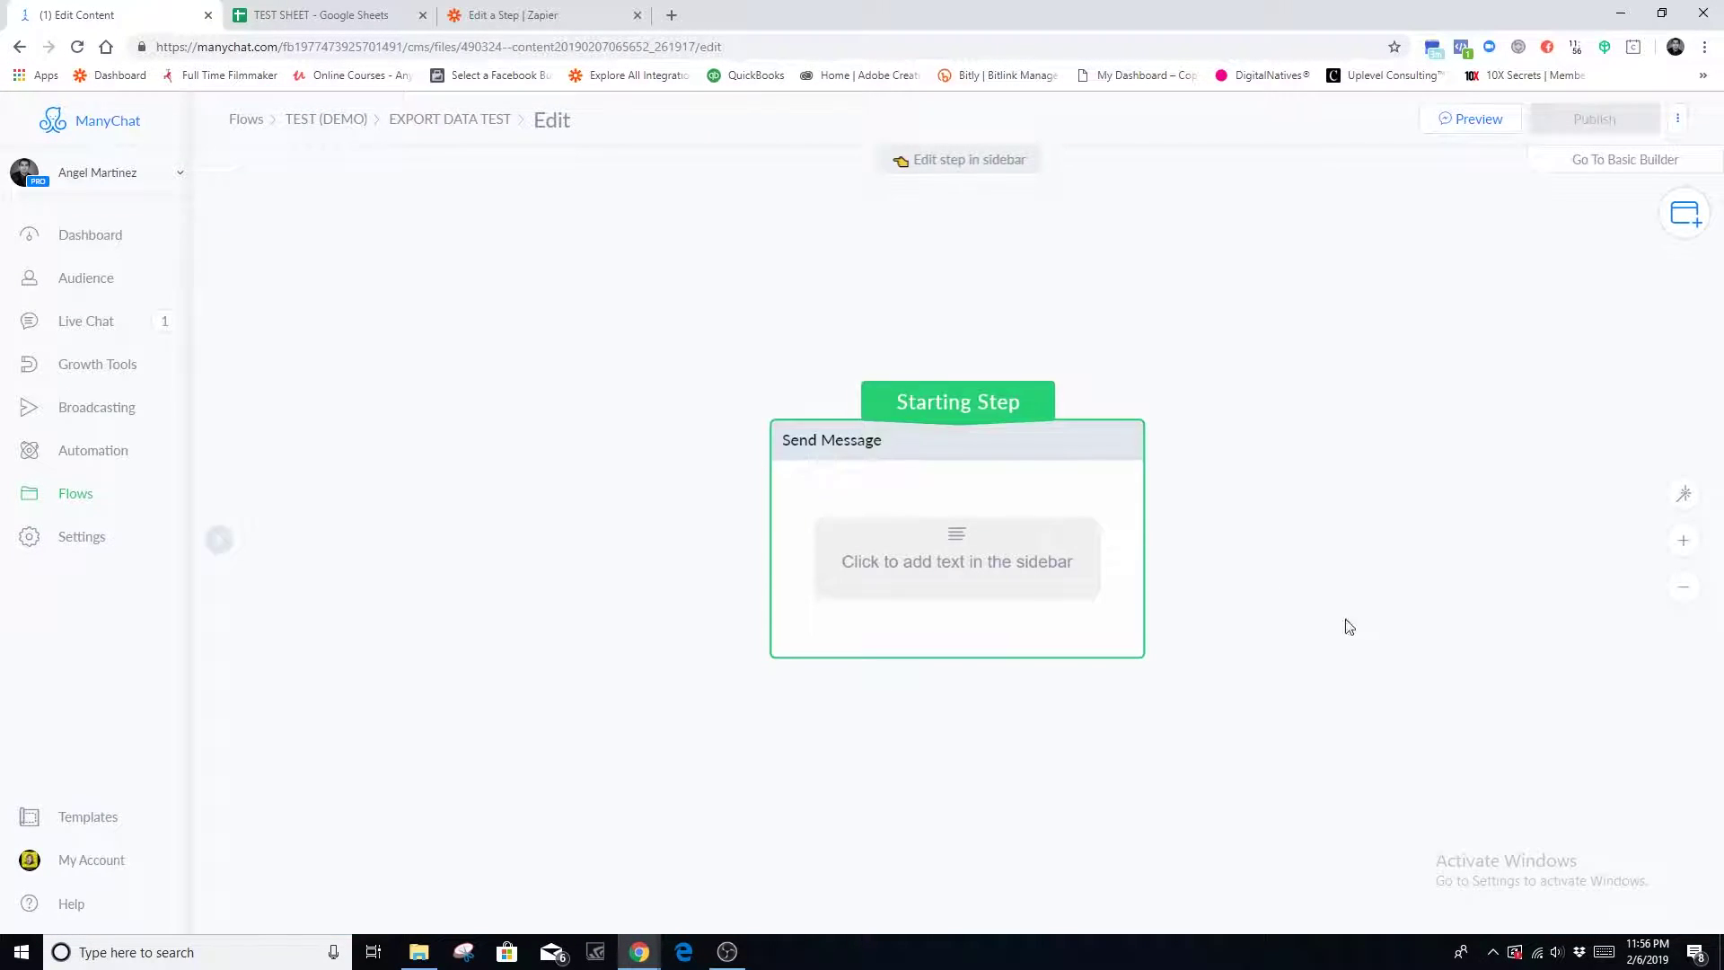
Centre the Starting Step on the canvas and open its Send Message editor.
scroll(1343, 677, down, 3)
drag(1343, 677, 1120, 557)
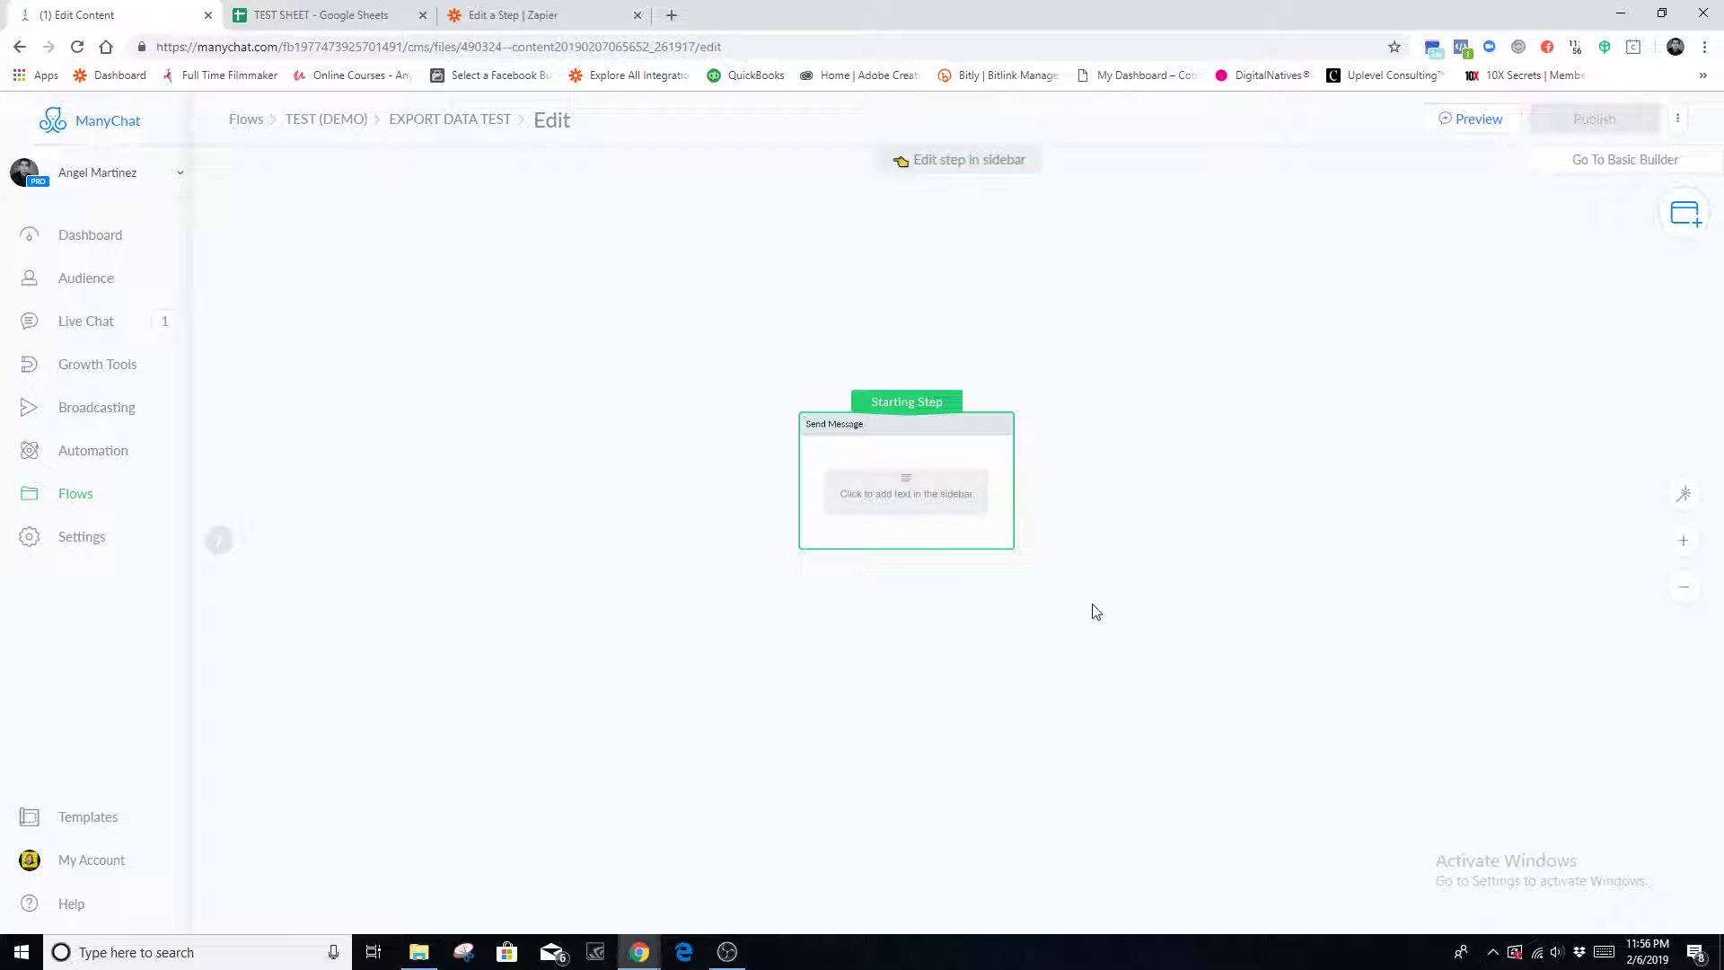
click(924, 516)
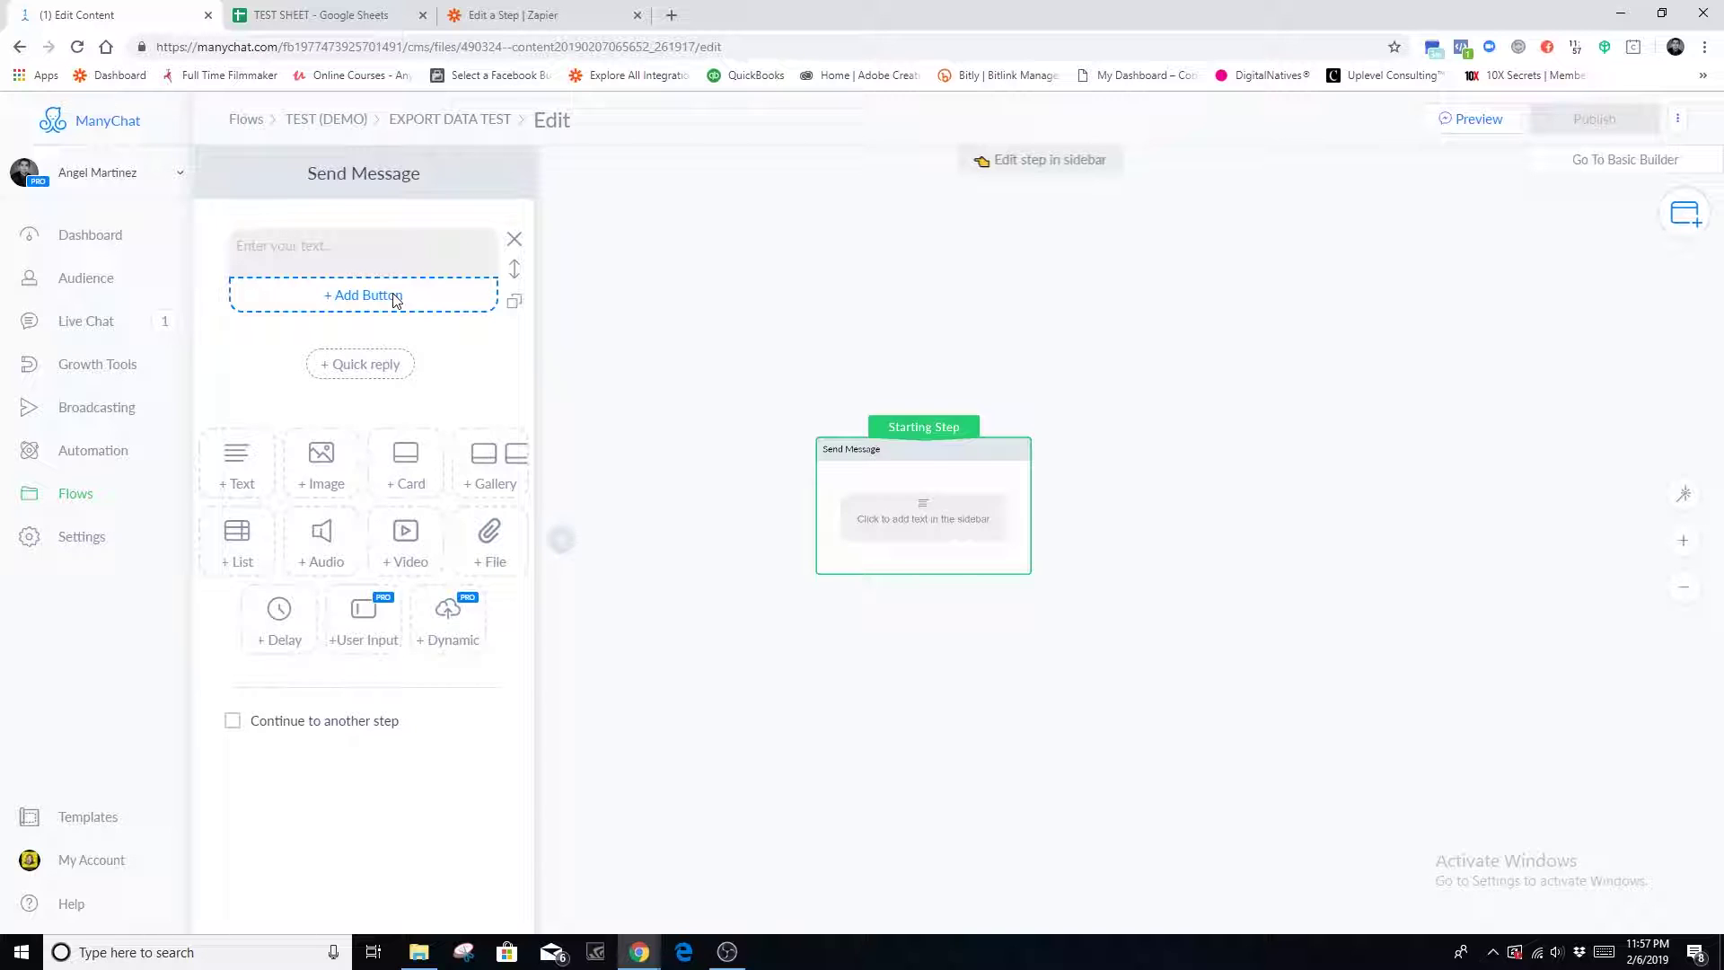
Write 'Hey {First Name}. Thank you for your interest.' and add a 3-second typing delay.
click(321, 248)
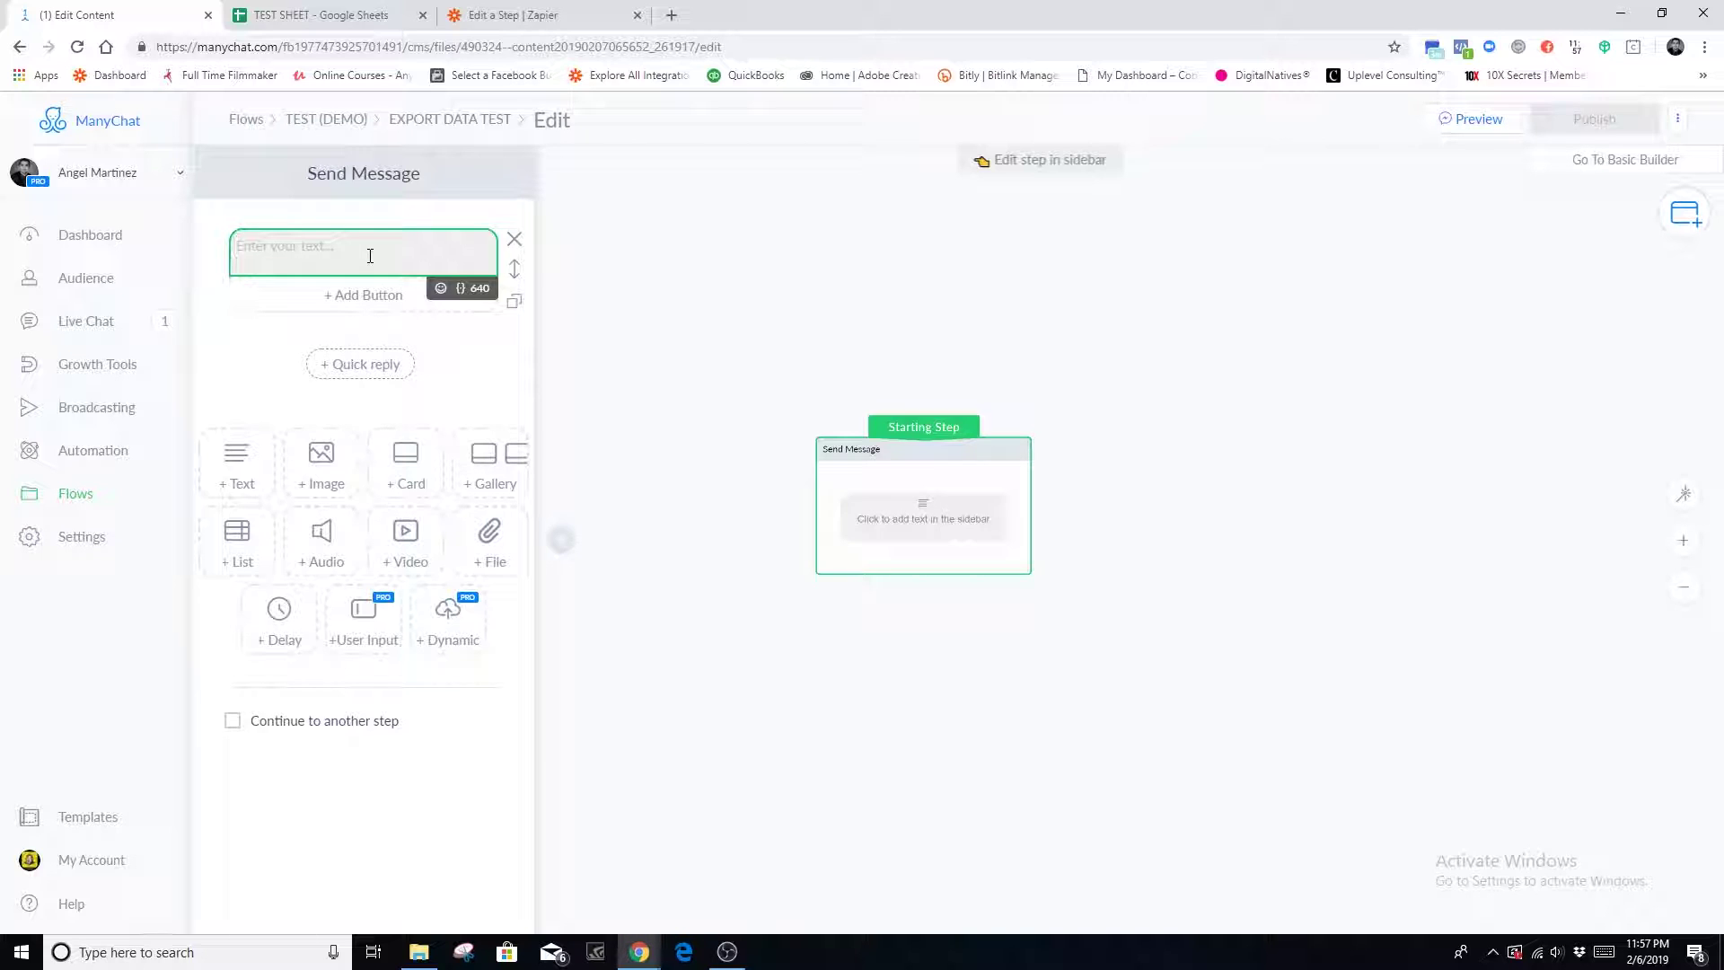
text(Hey)
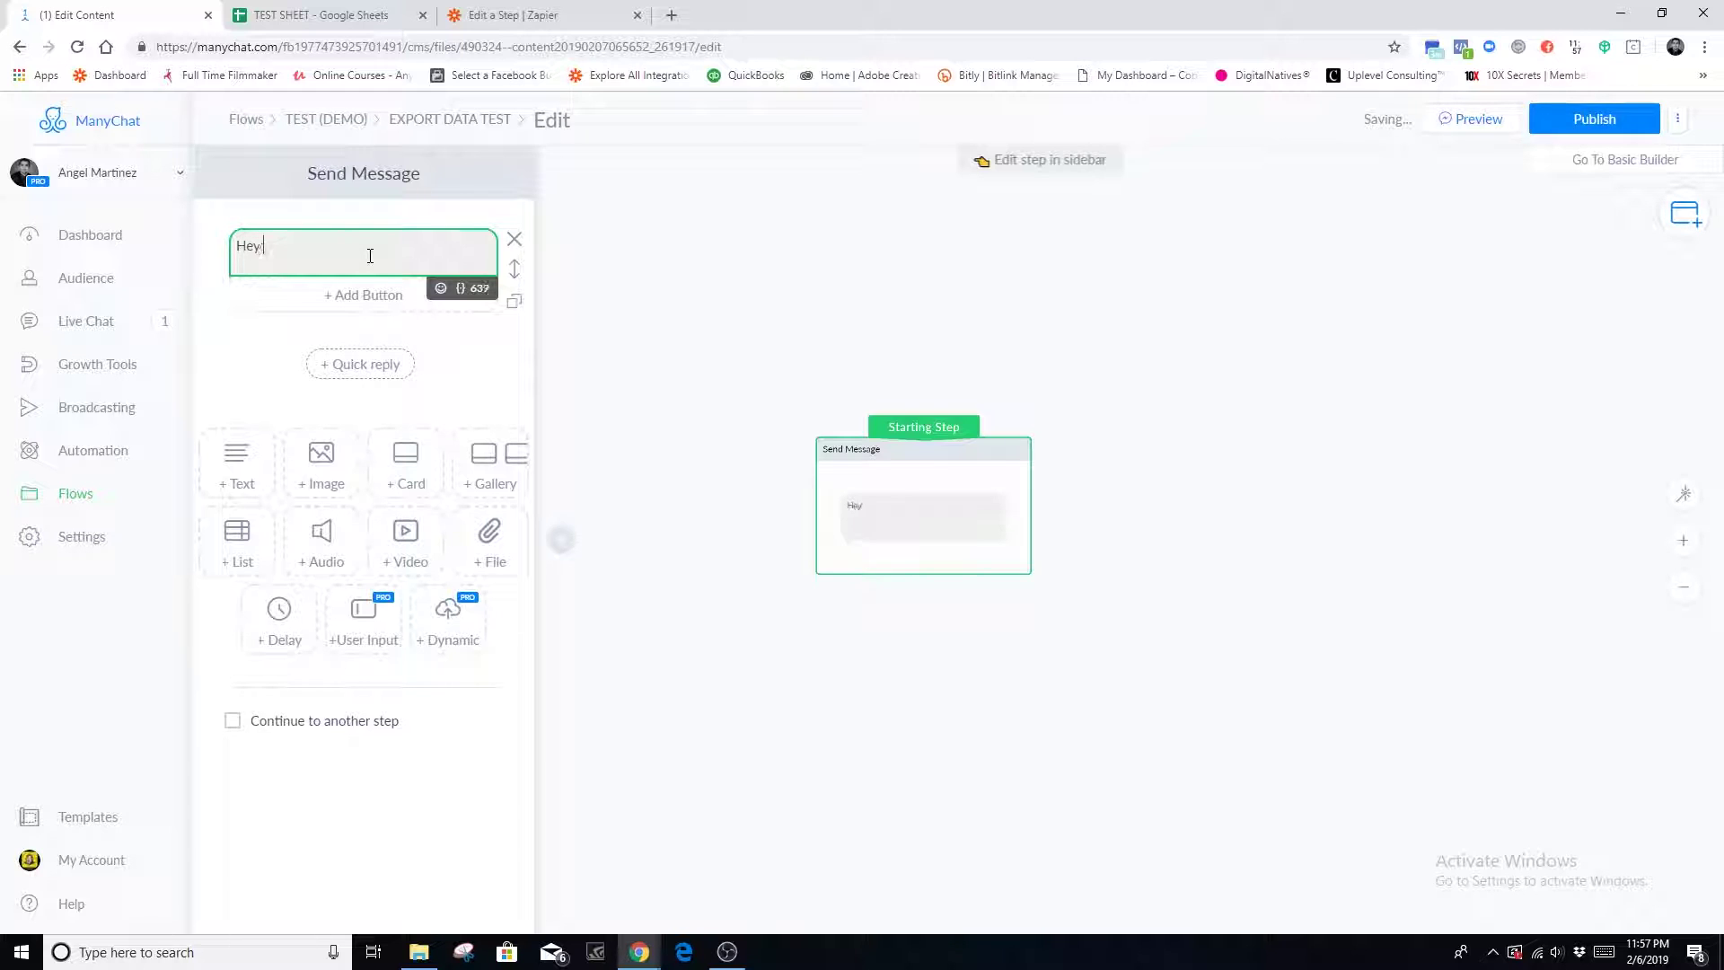
click(461, 287)
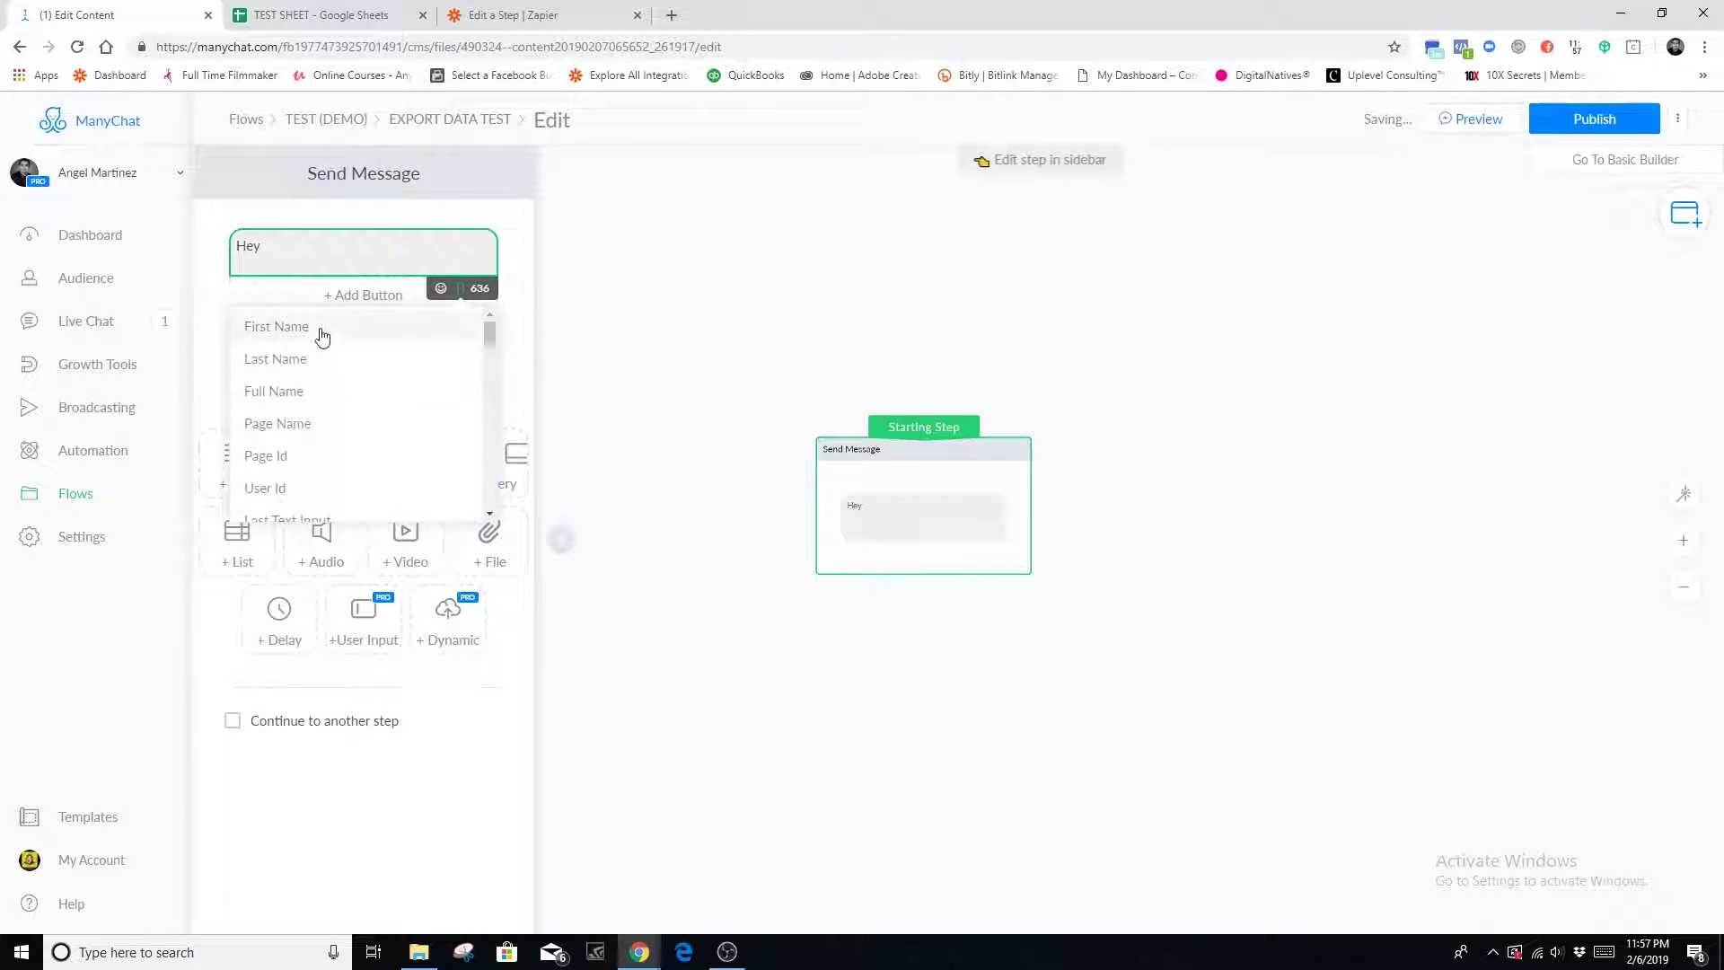
click(314, 330)
click(361, 247)
text(. Thank you for your interest.)
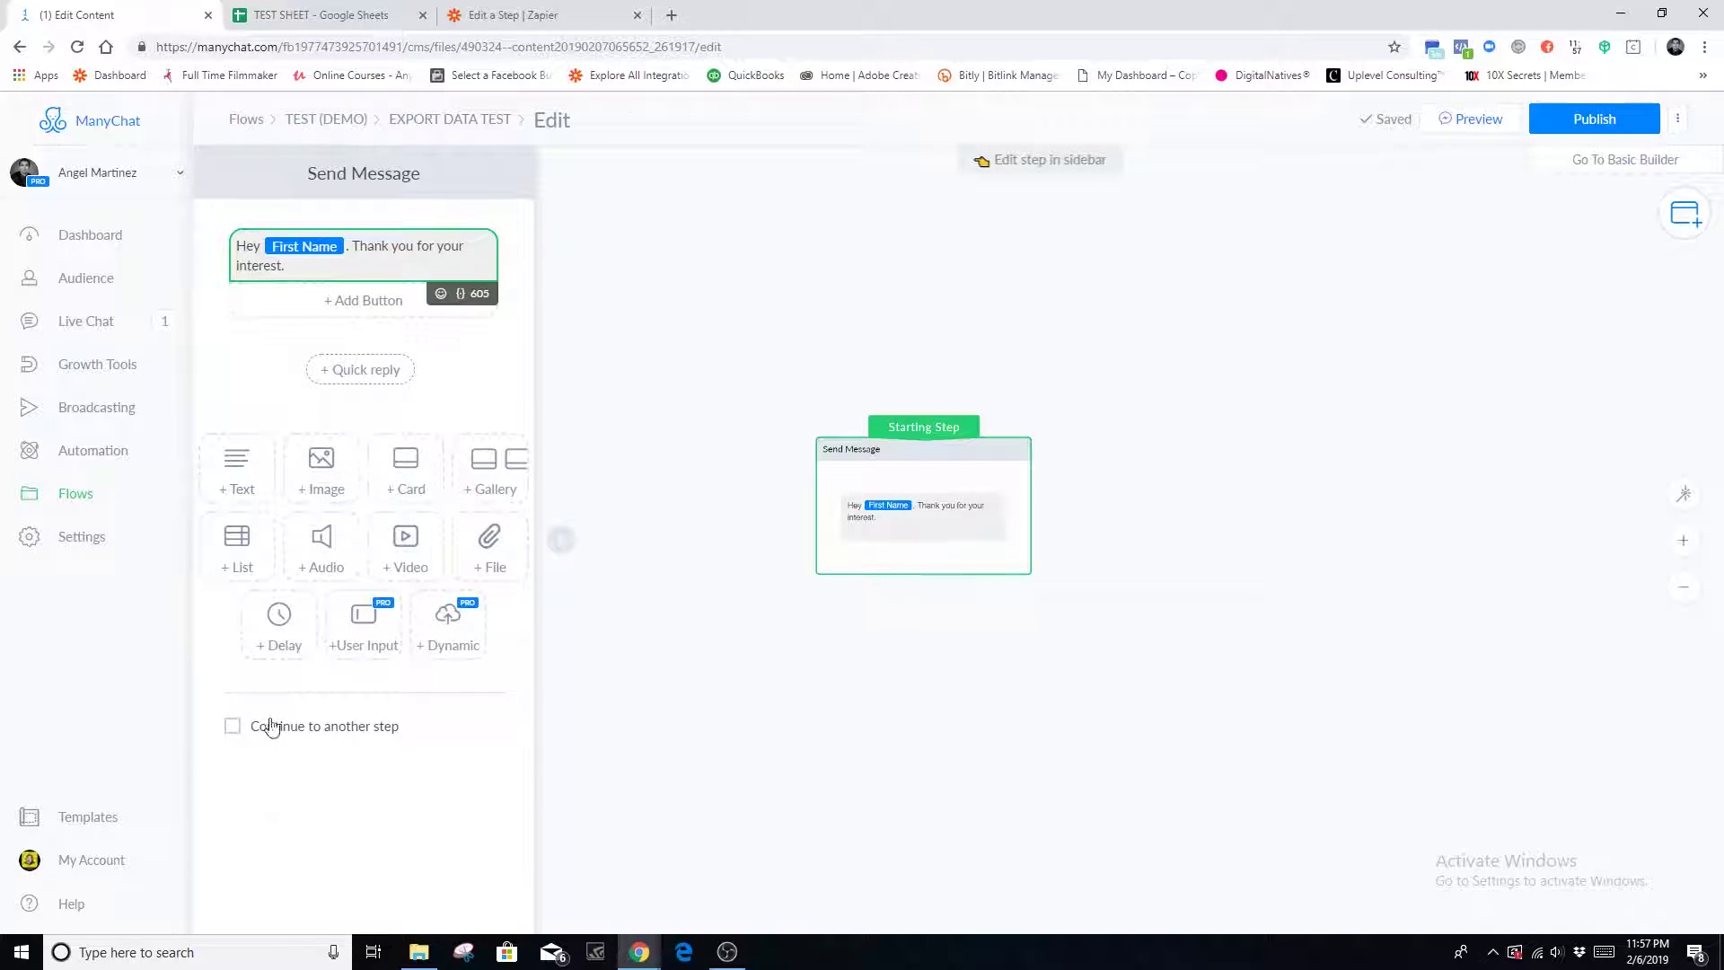
click(277, 634)
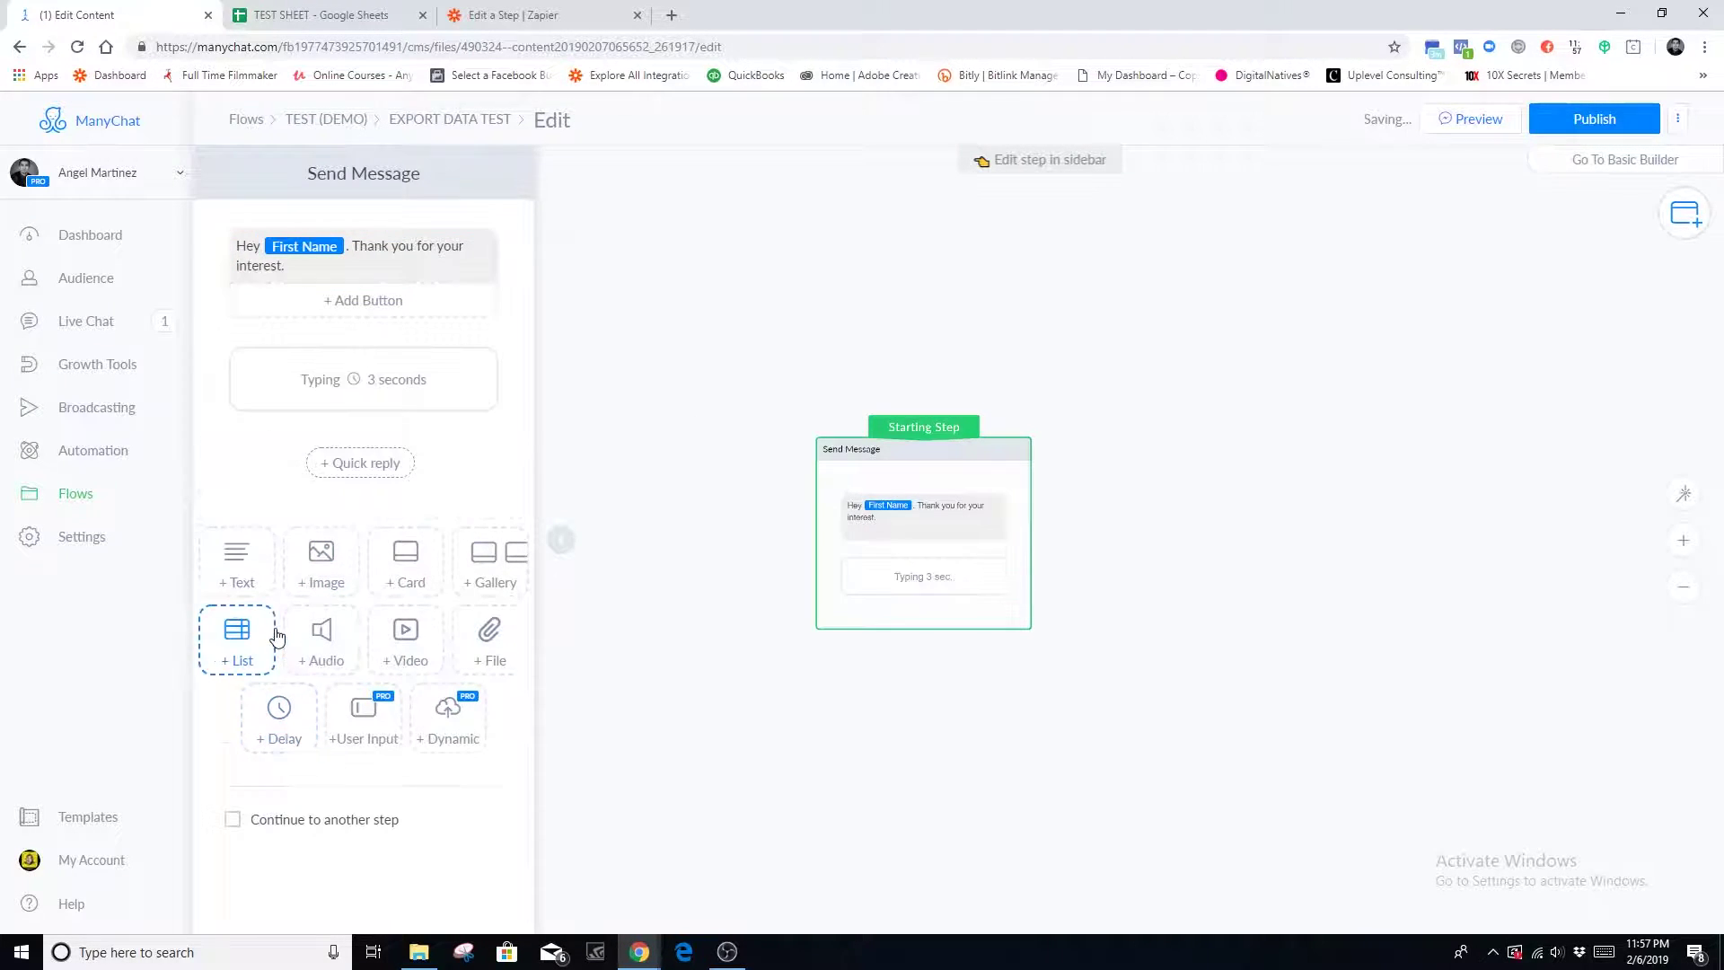
Add a user-input question 'Where are you located' and view its reply type options.
click(362, 730)
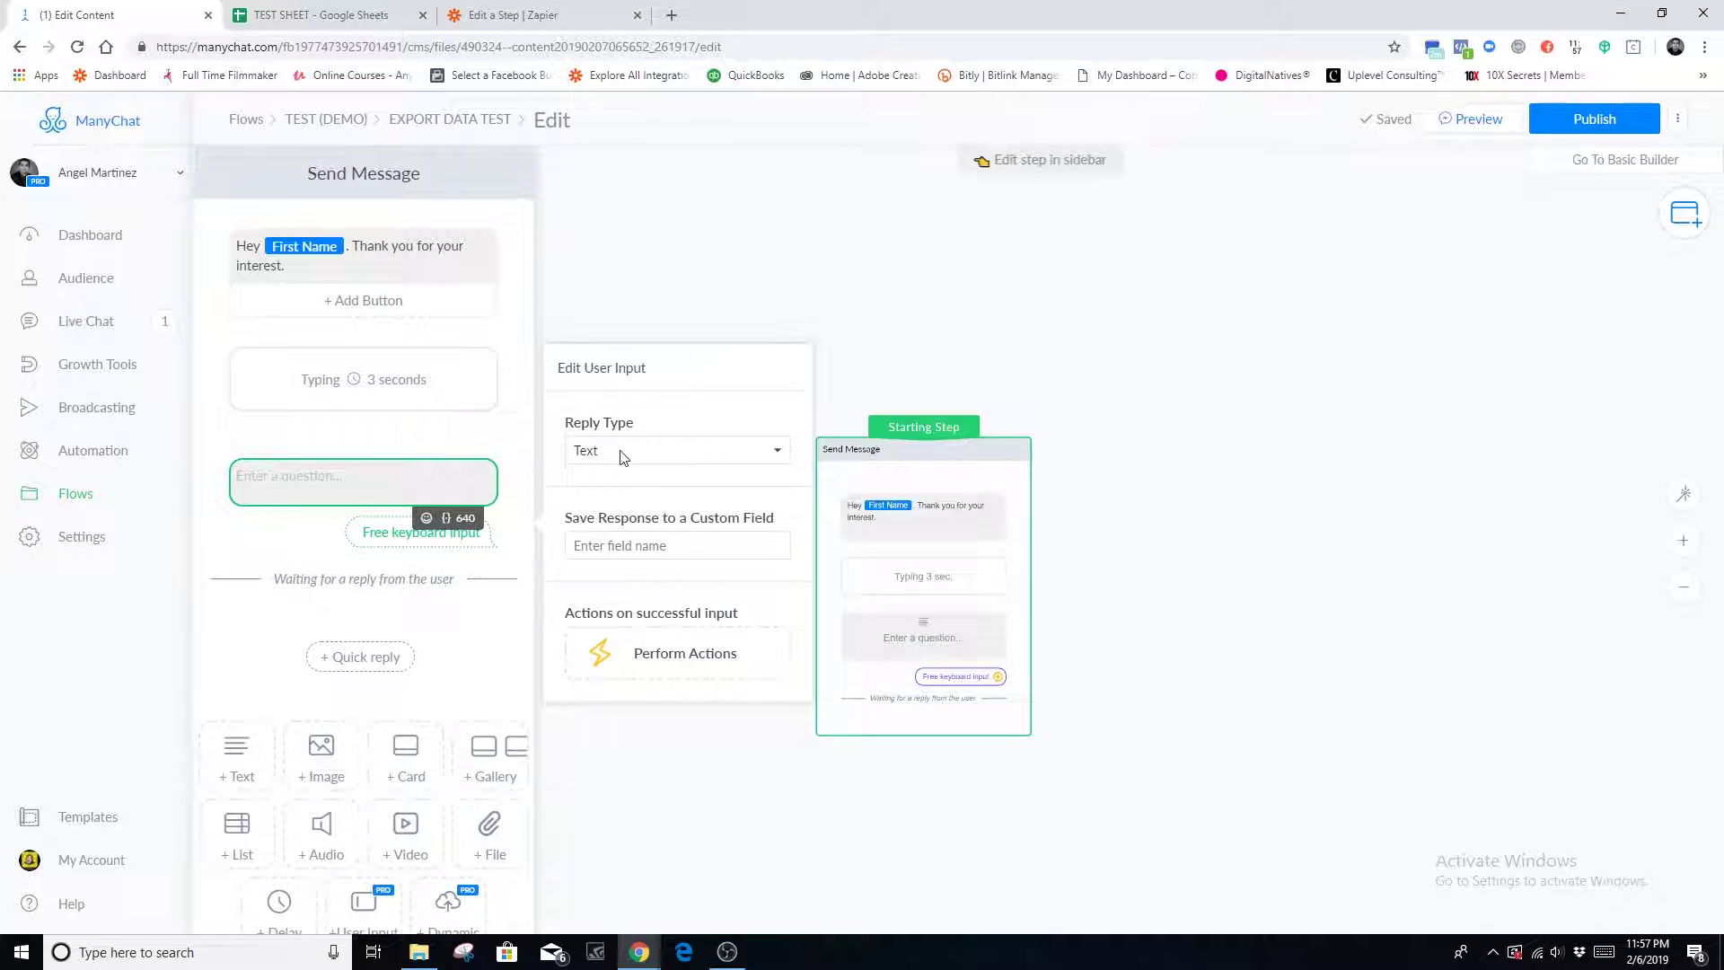
click(612, 546)
click(613, 568)
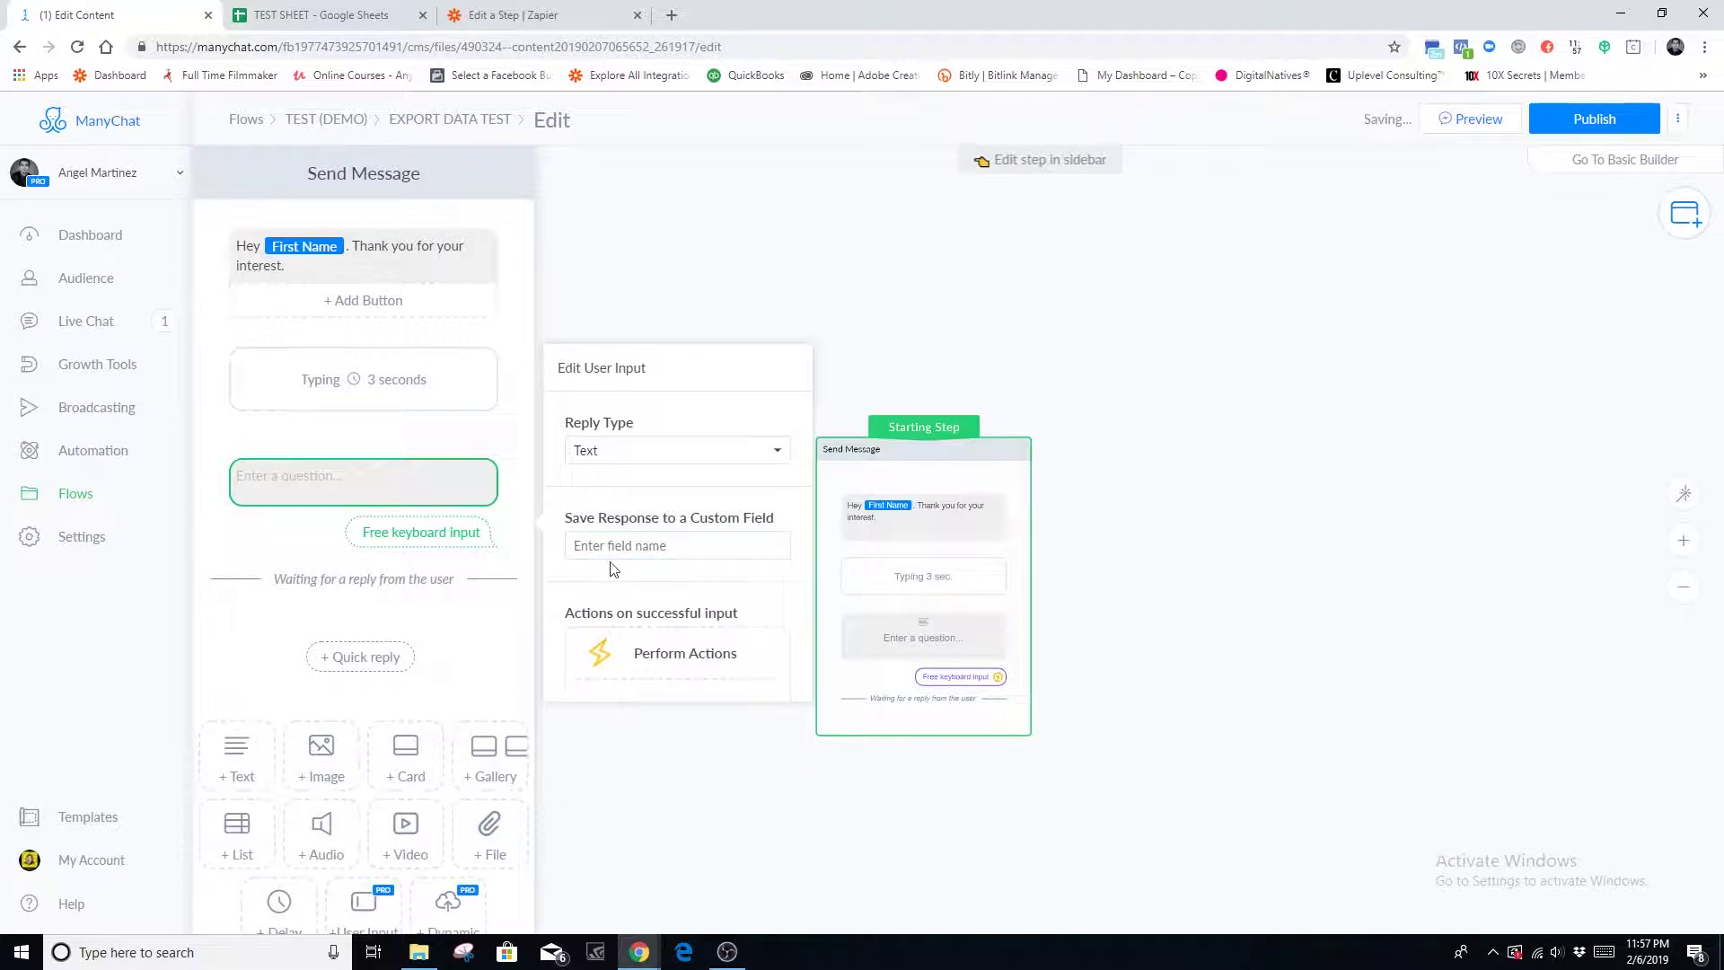
click(262, 486)
text(Where)
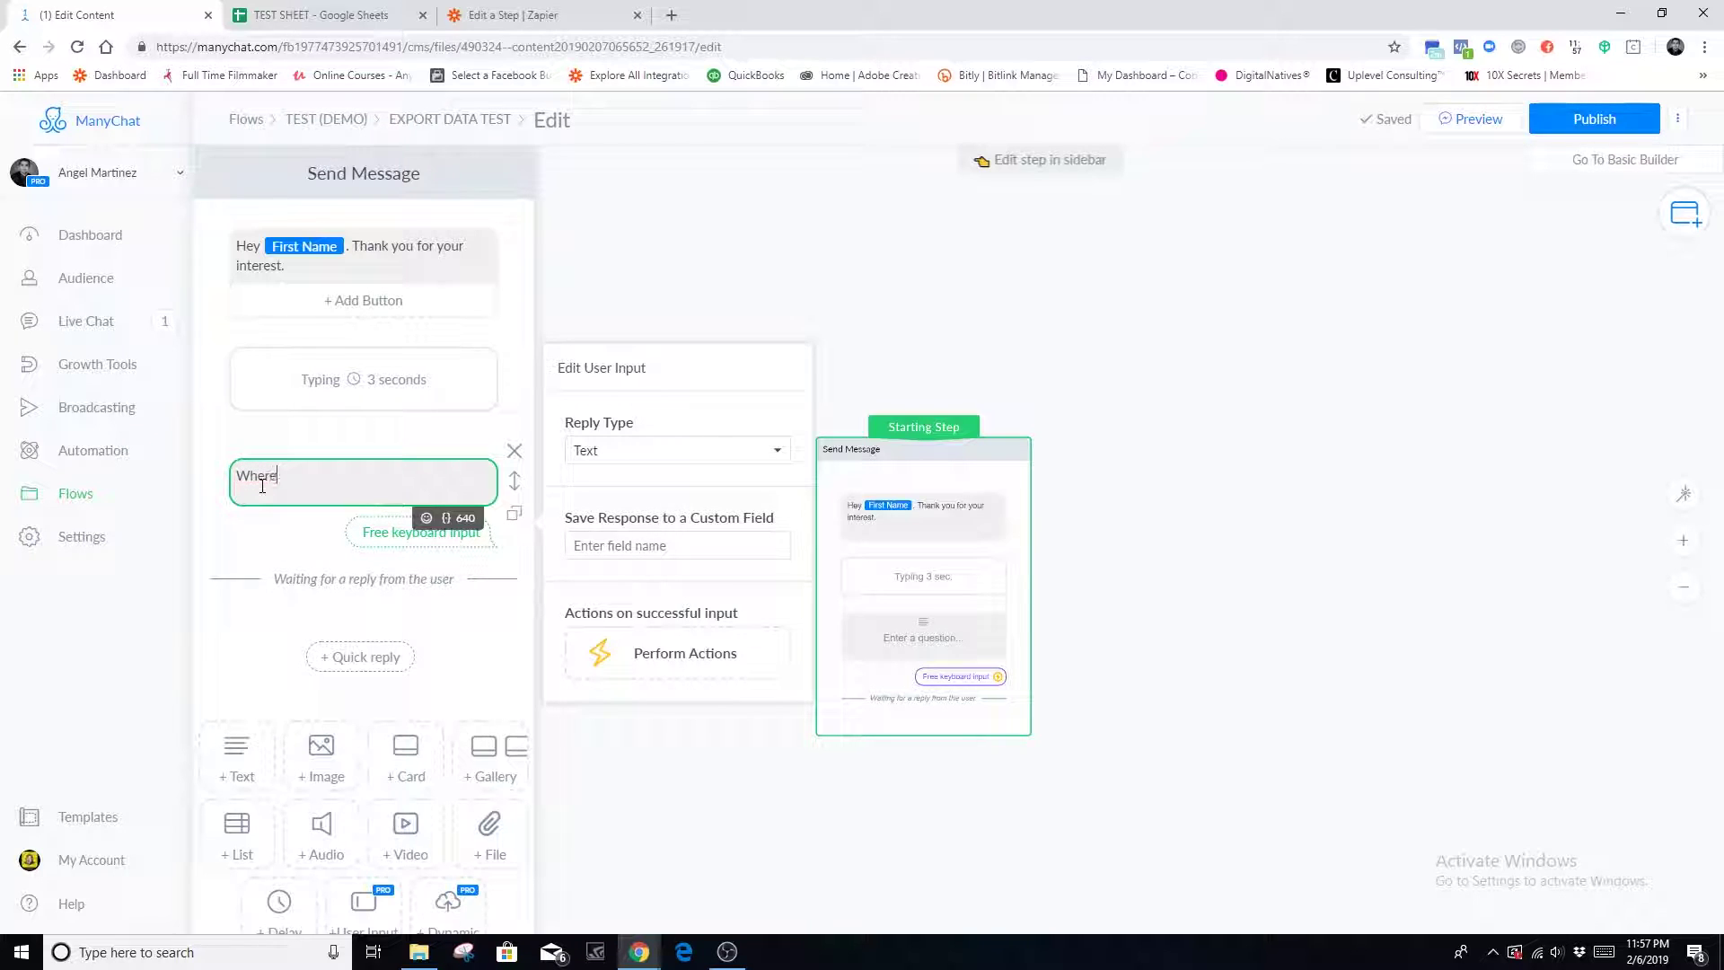
text( are you located?)
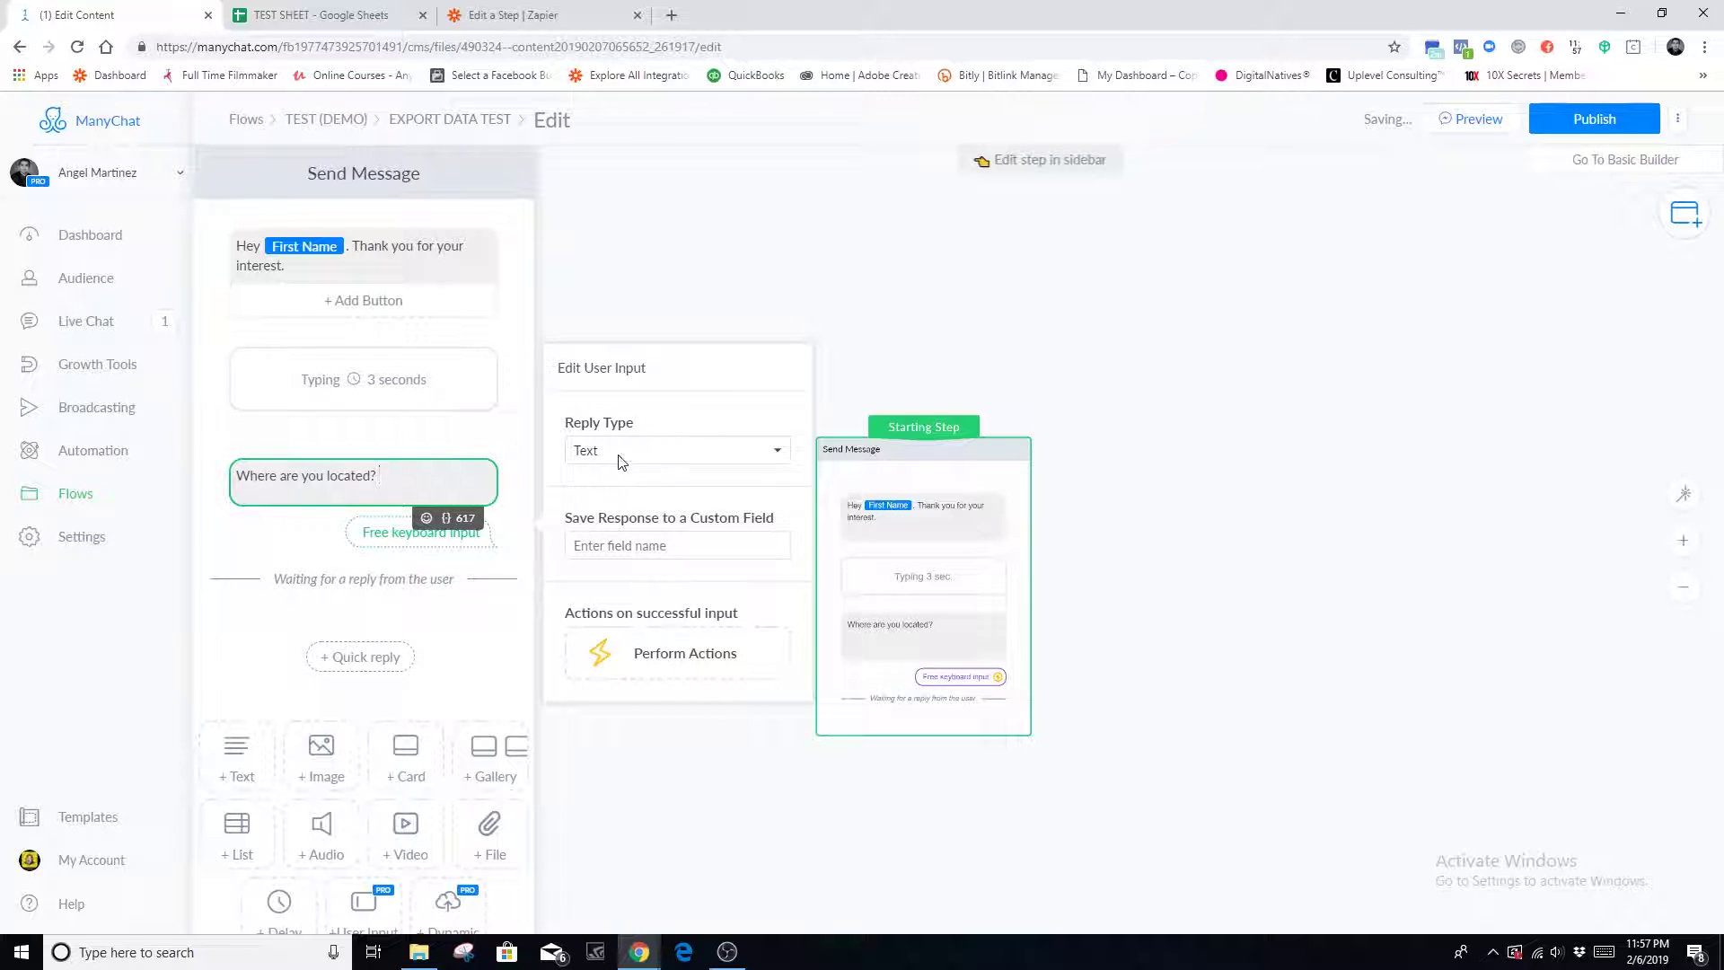
click(649, 456)
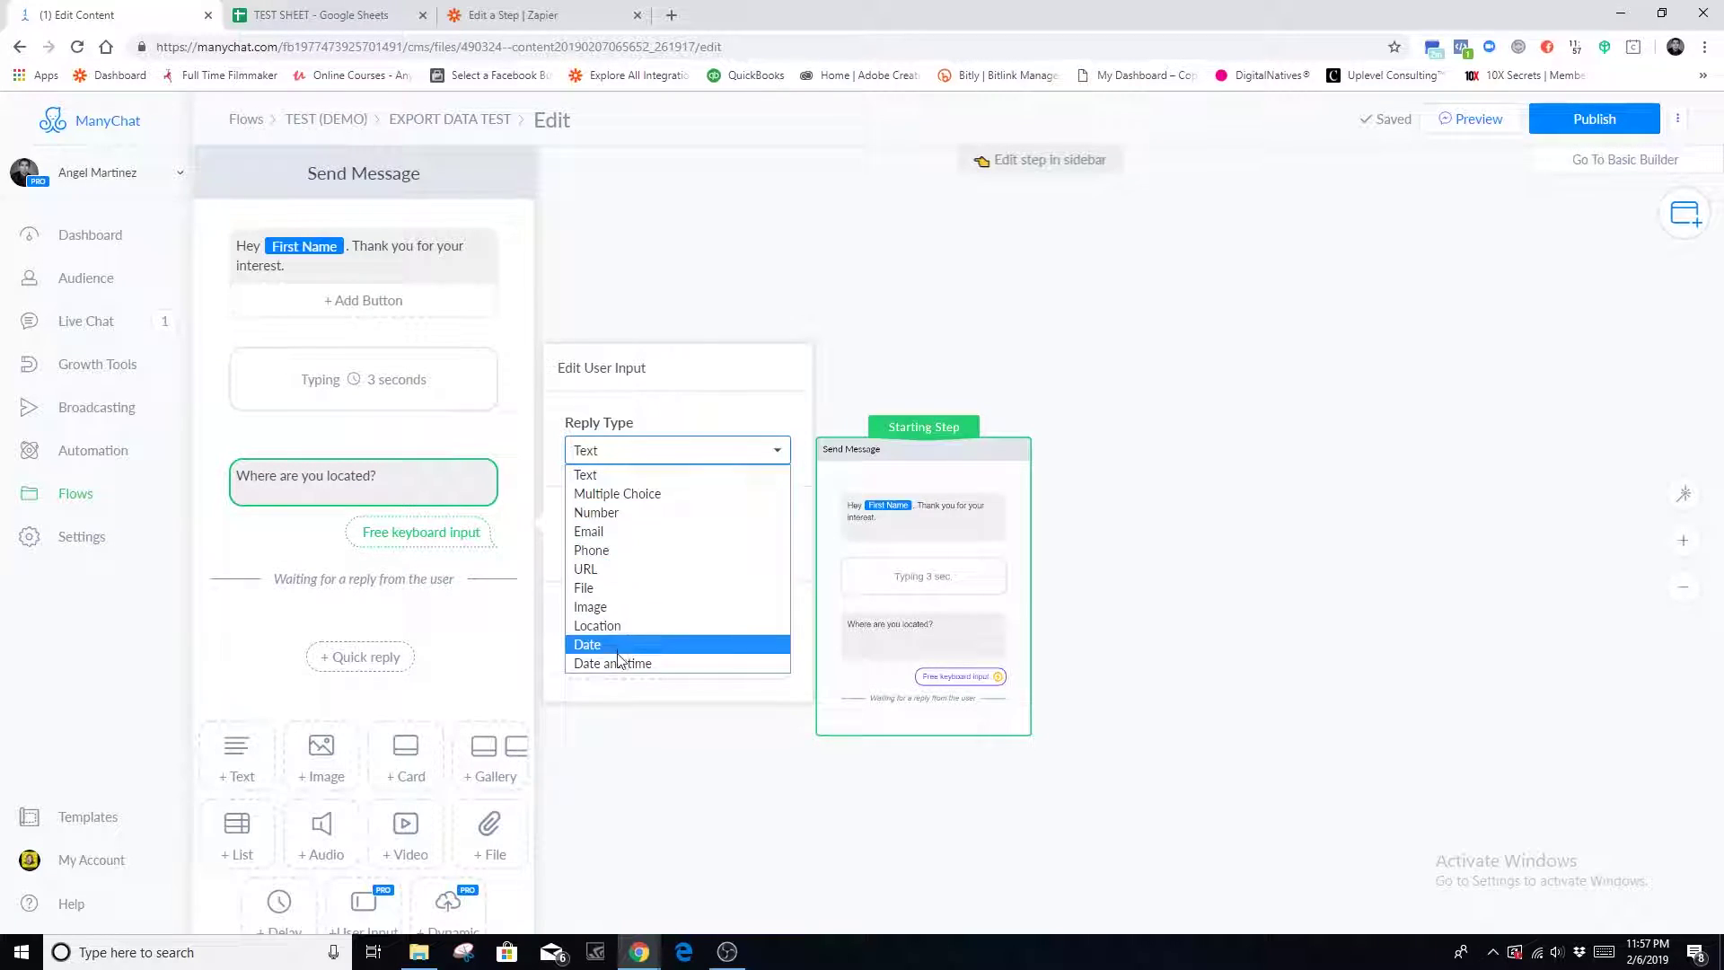
Set the location question to Multiple Choice and remove the Skip button text.
click(599, 497)
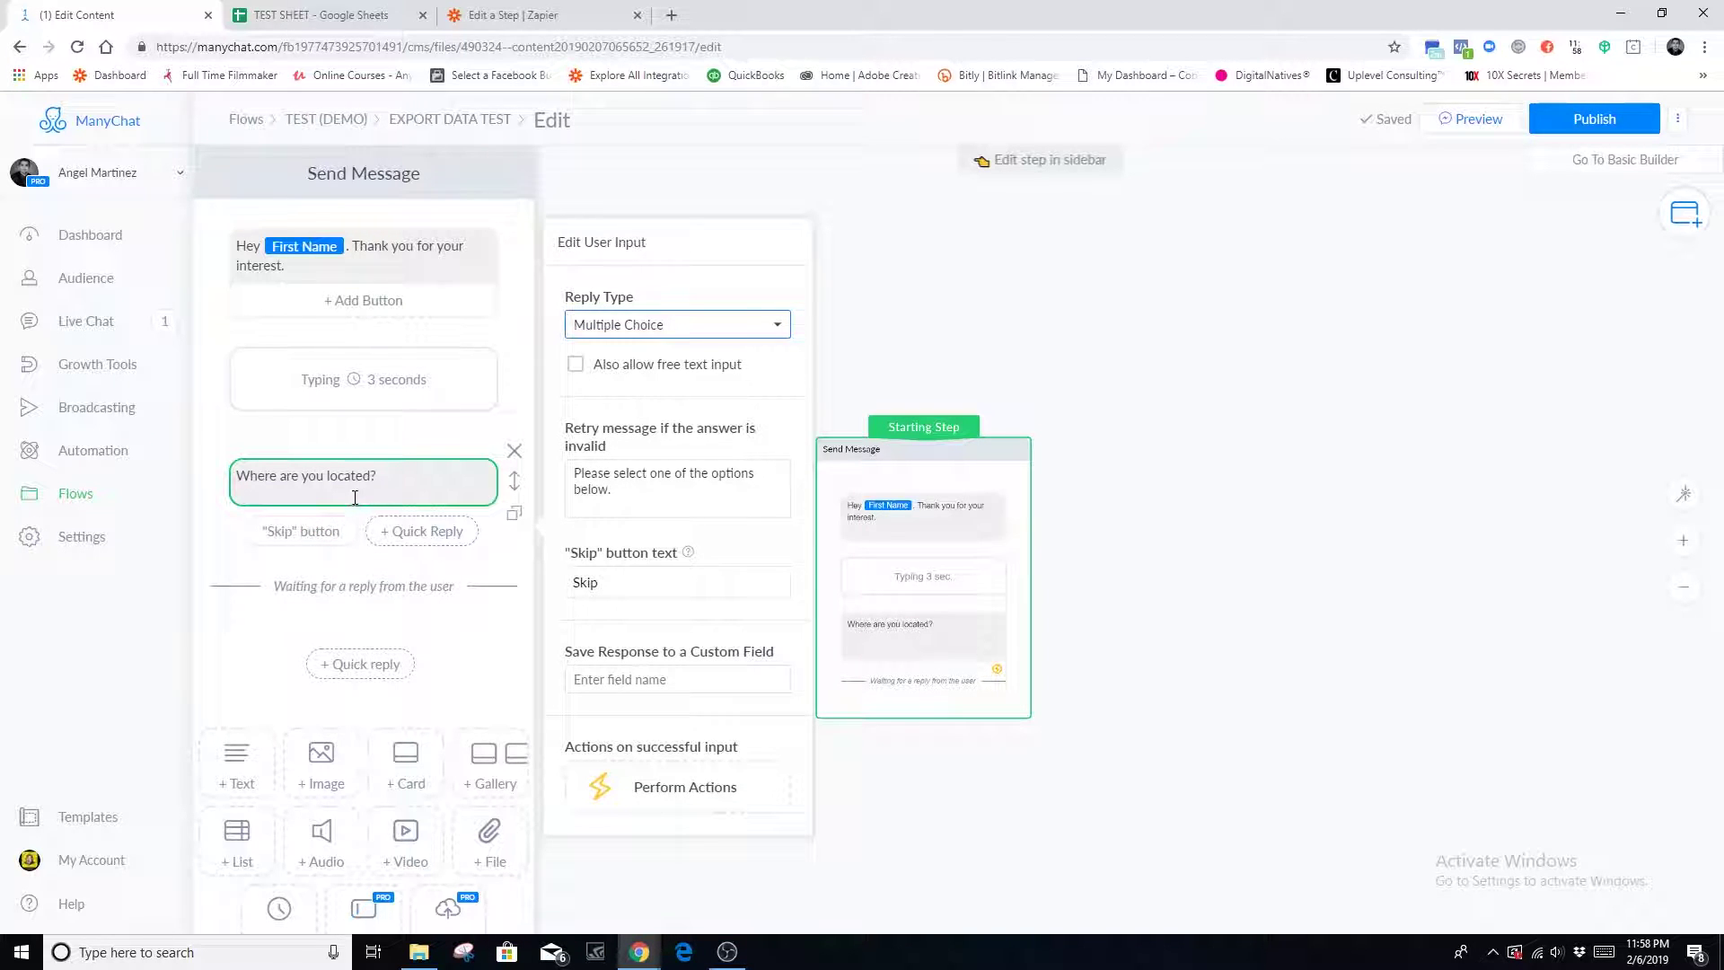
click(296, 528)
double_click(586, 582)
key(BackSpace)
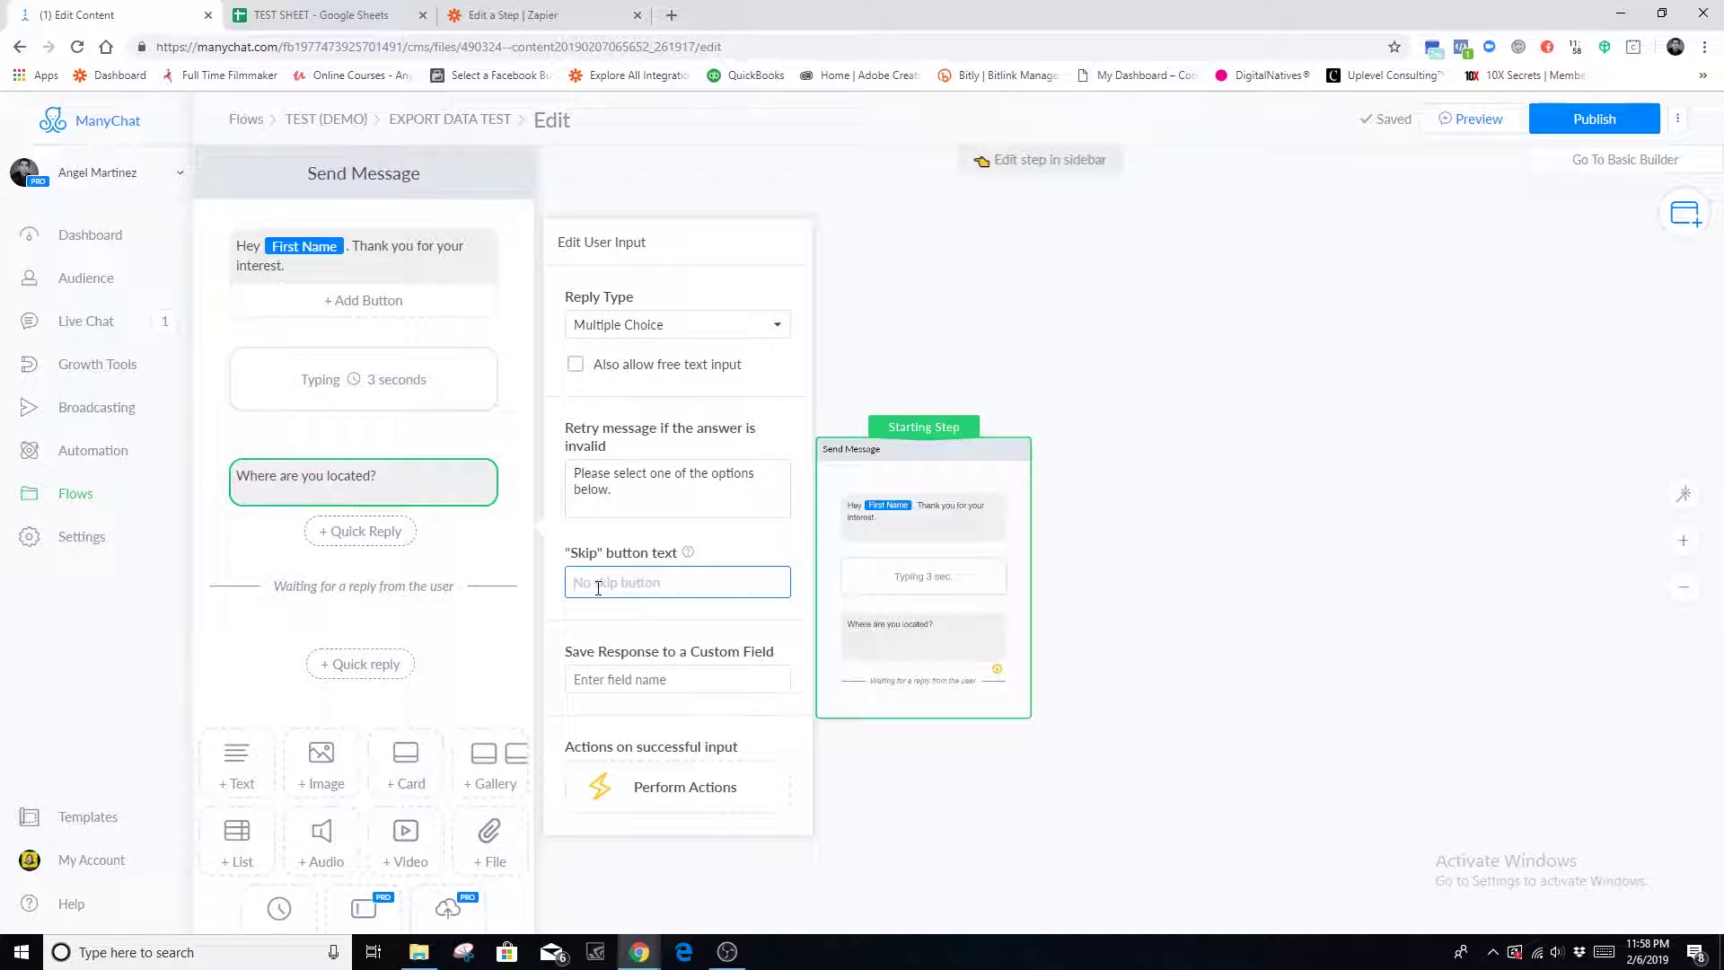
Add quick replies Mesa, Gilbert, Scottsdale and Ahwatukee to the location question.
click(359, 532)
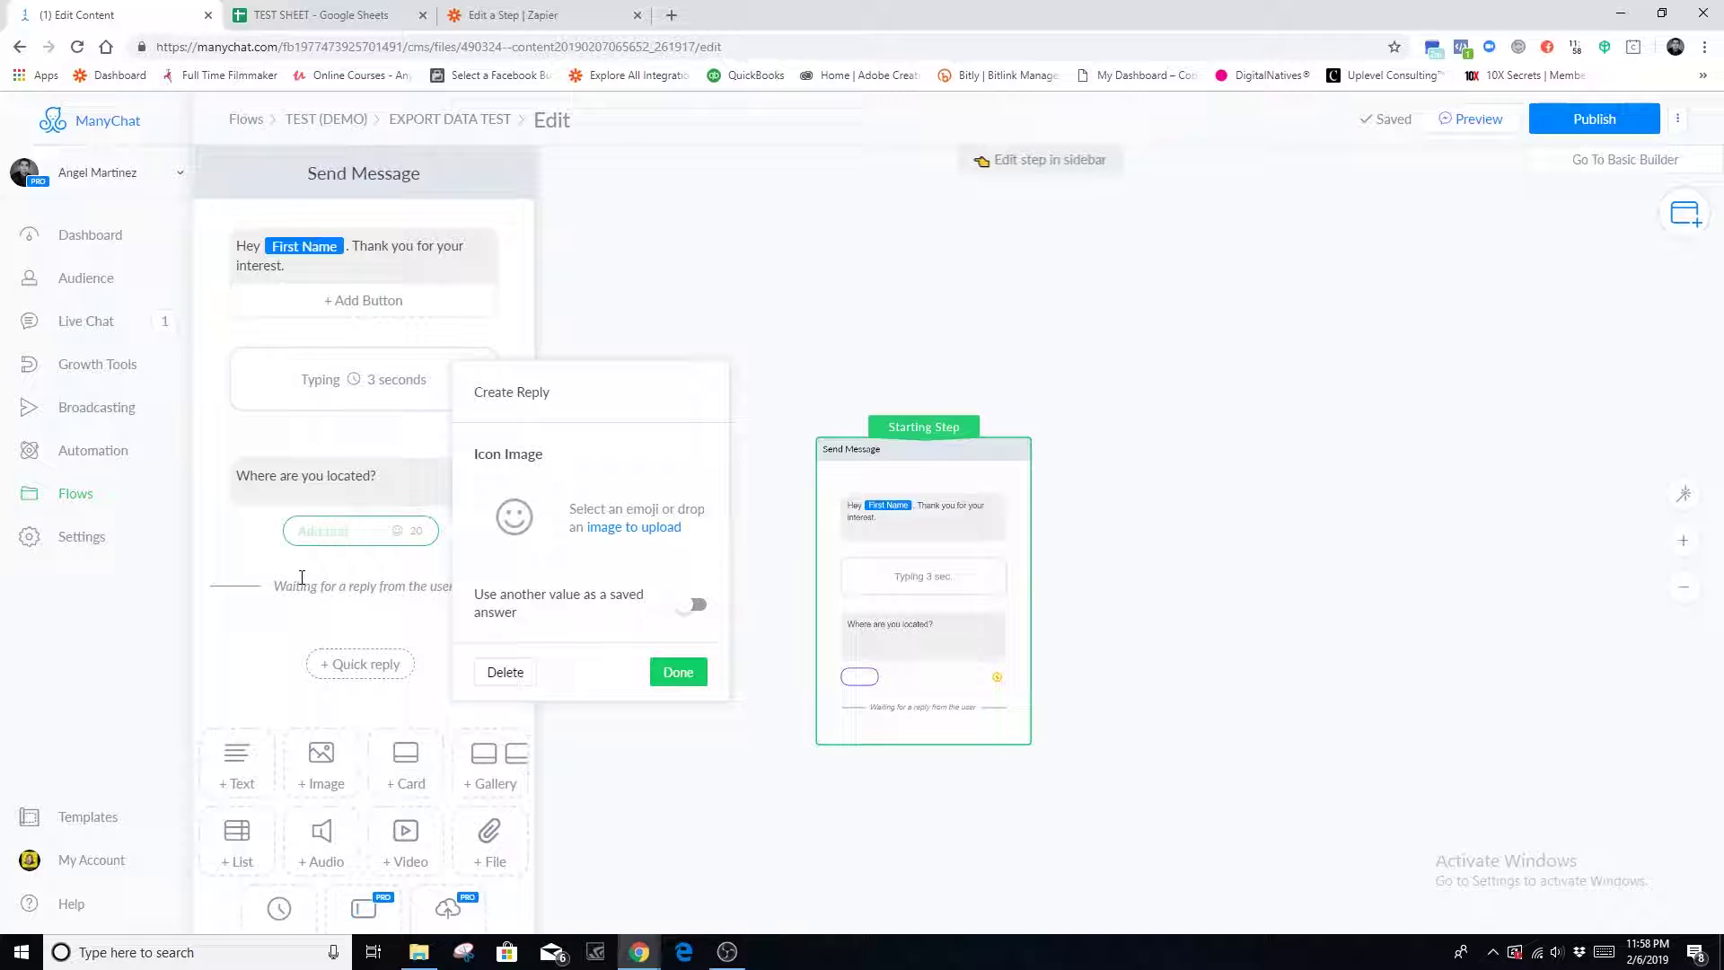
text(Mesa)
click(678, 671)
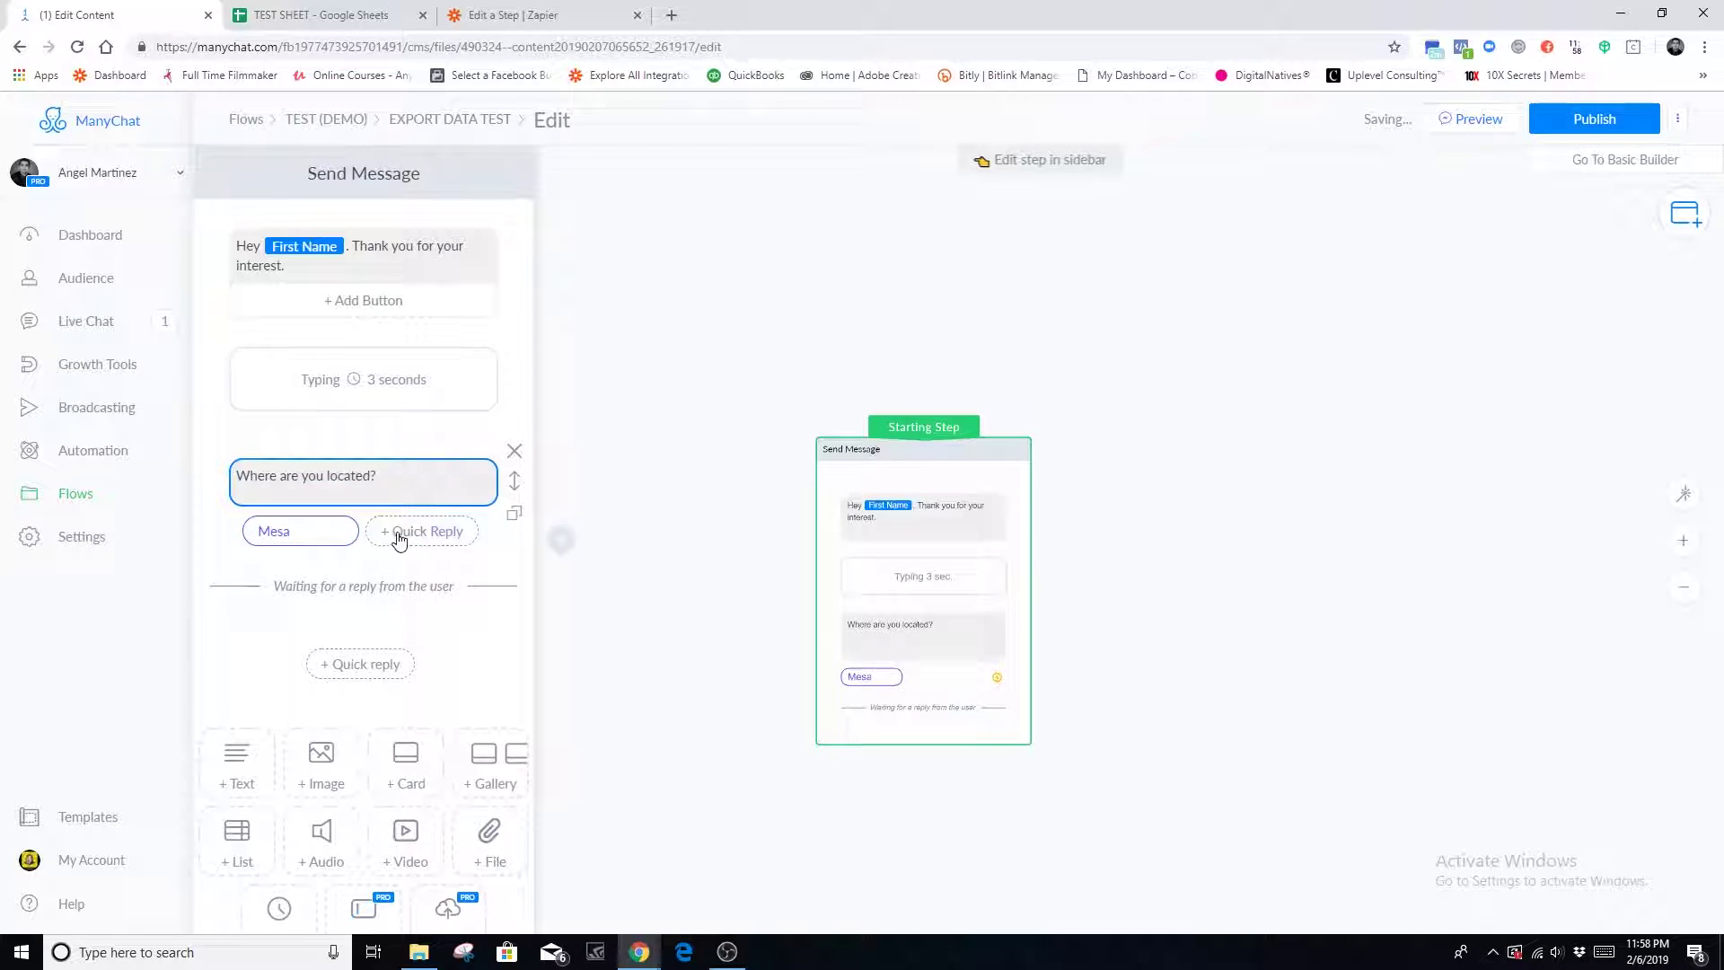
click(400, 533)
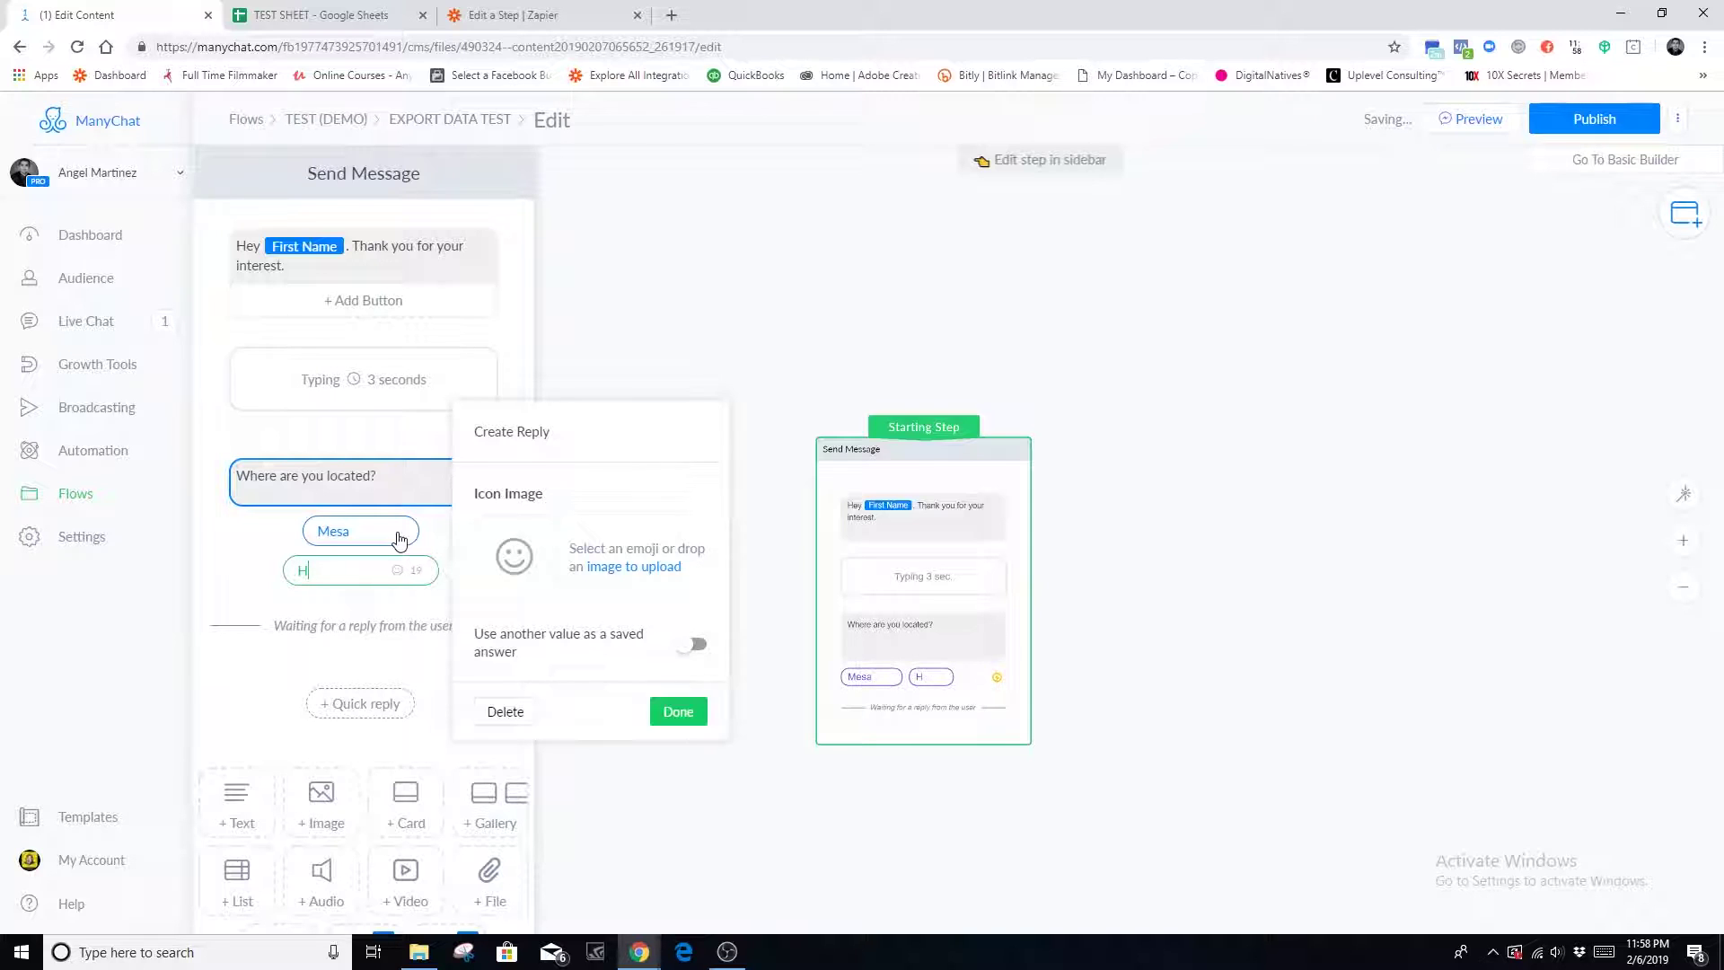
text(Gilbert)
key(Return)
click(377, 571)
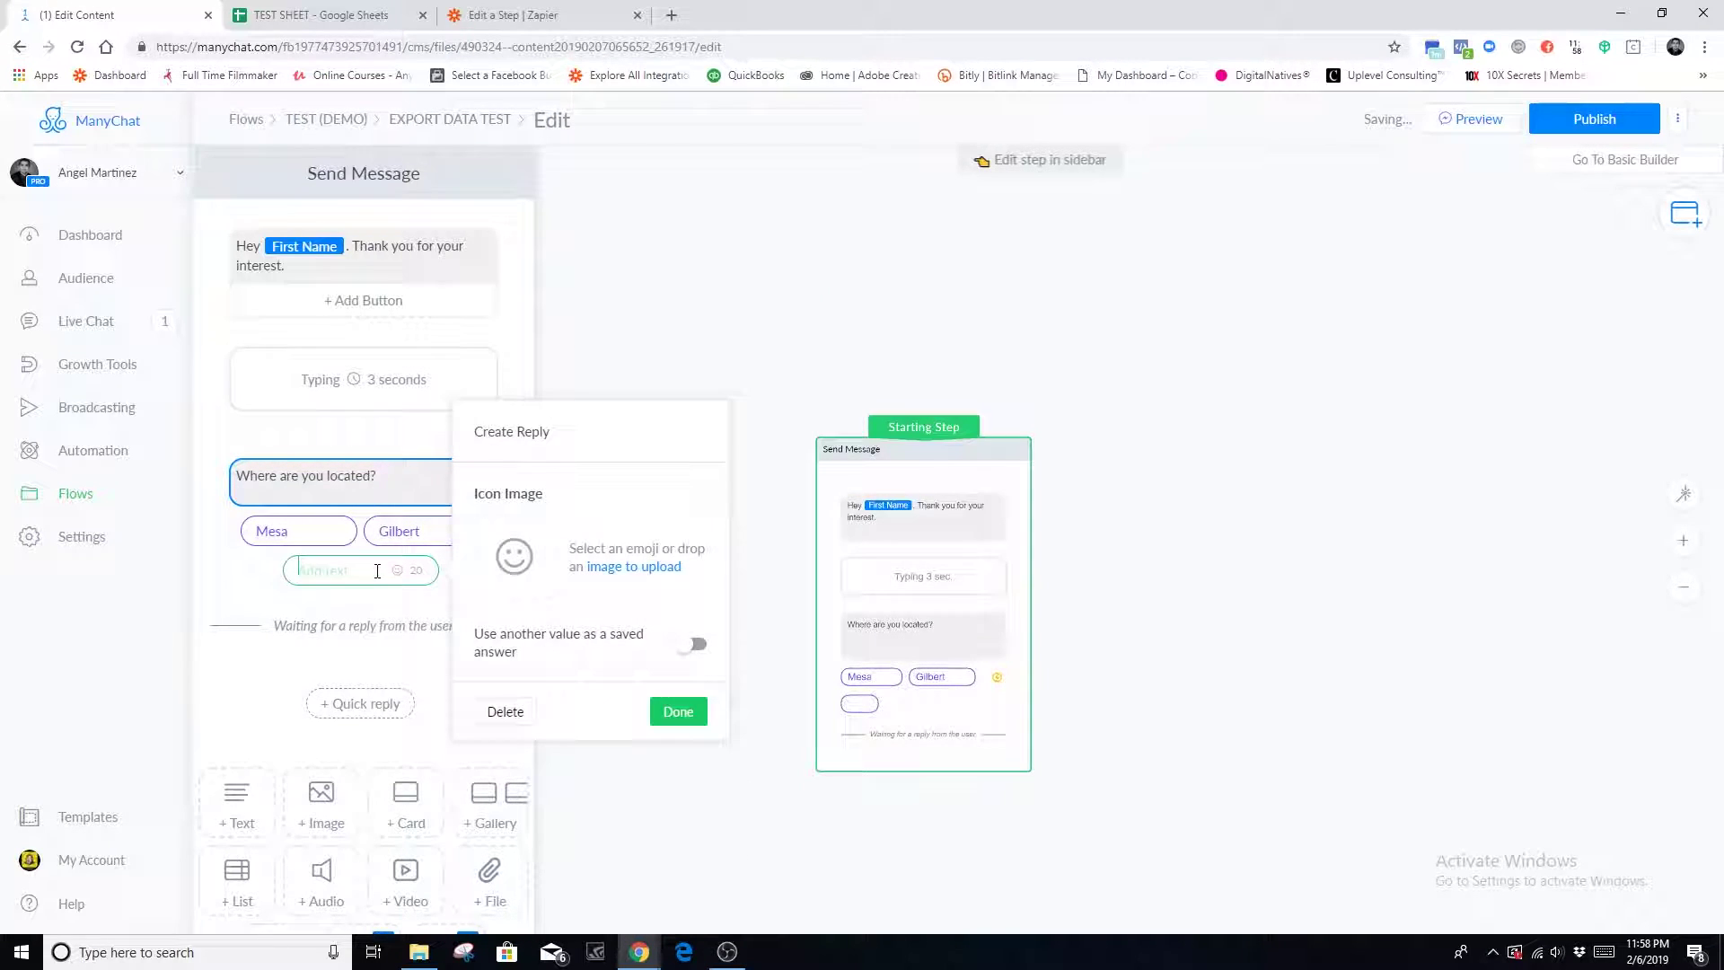
text(Scottsdale)
key(Return)
click(402, 575)
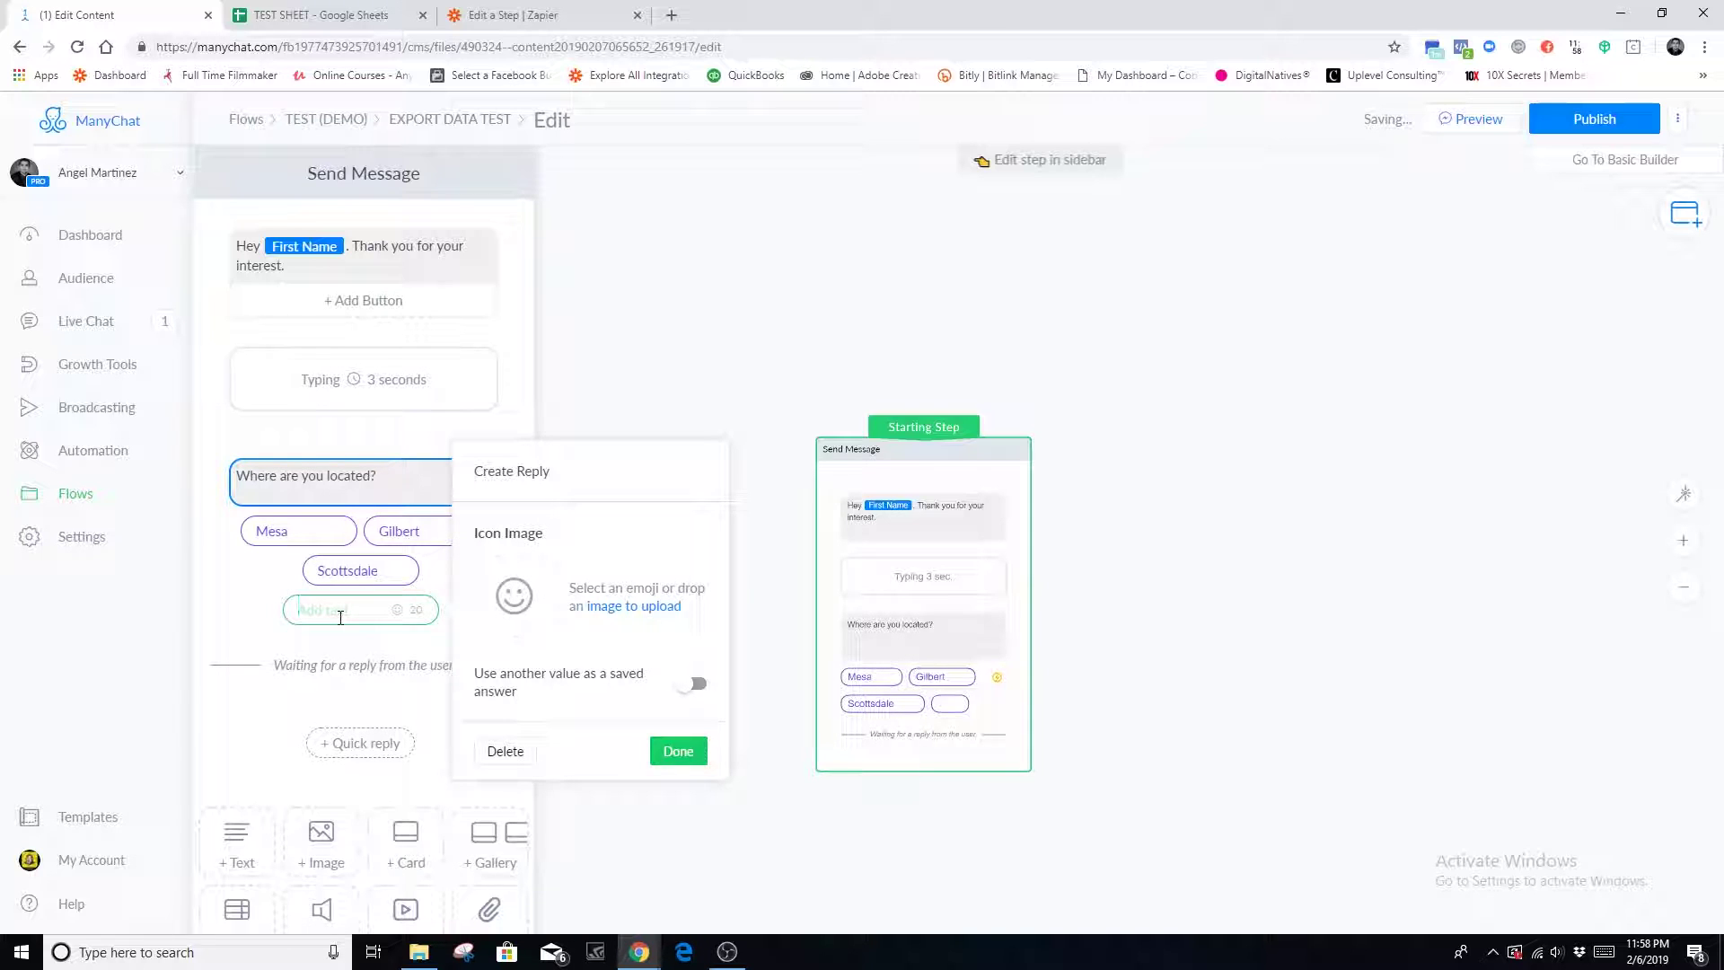
text(Ahwatukee)
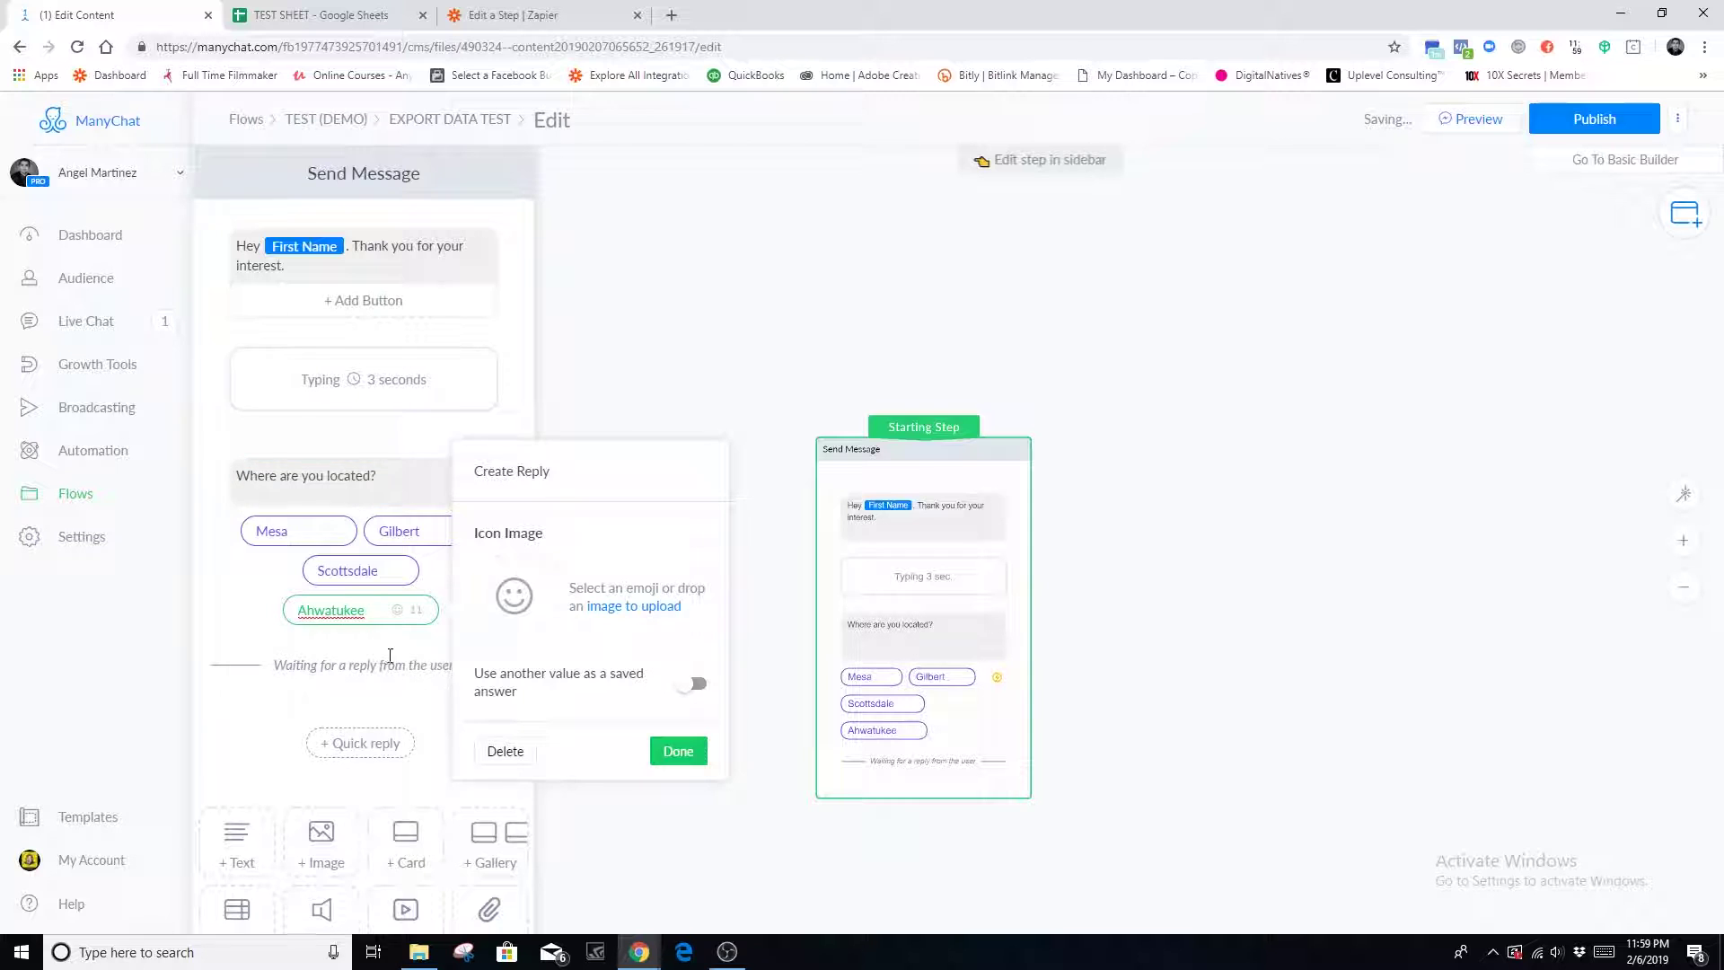
click(397, 657)
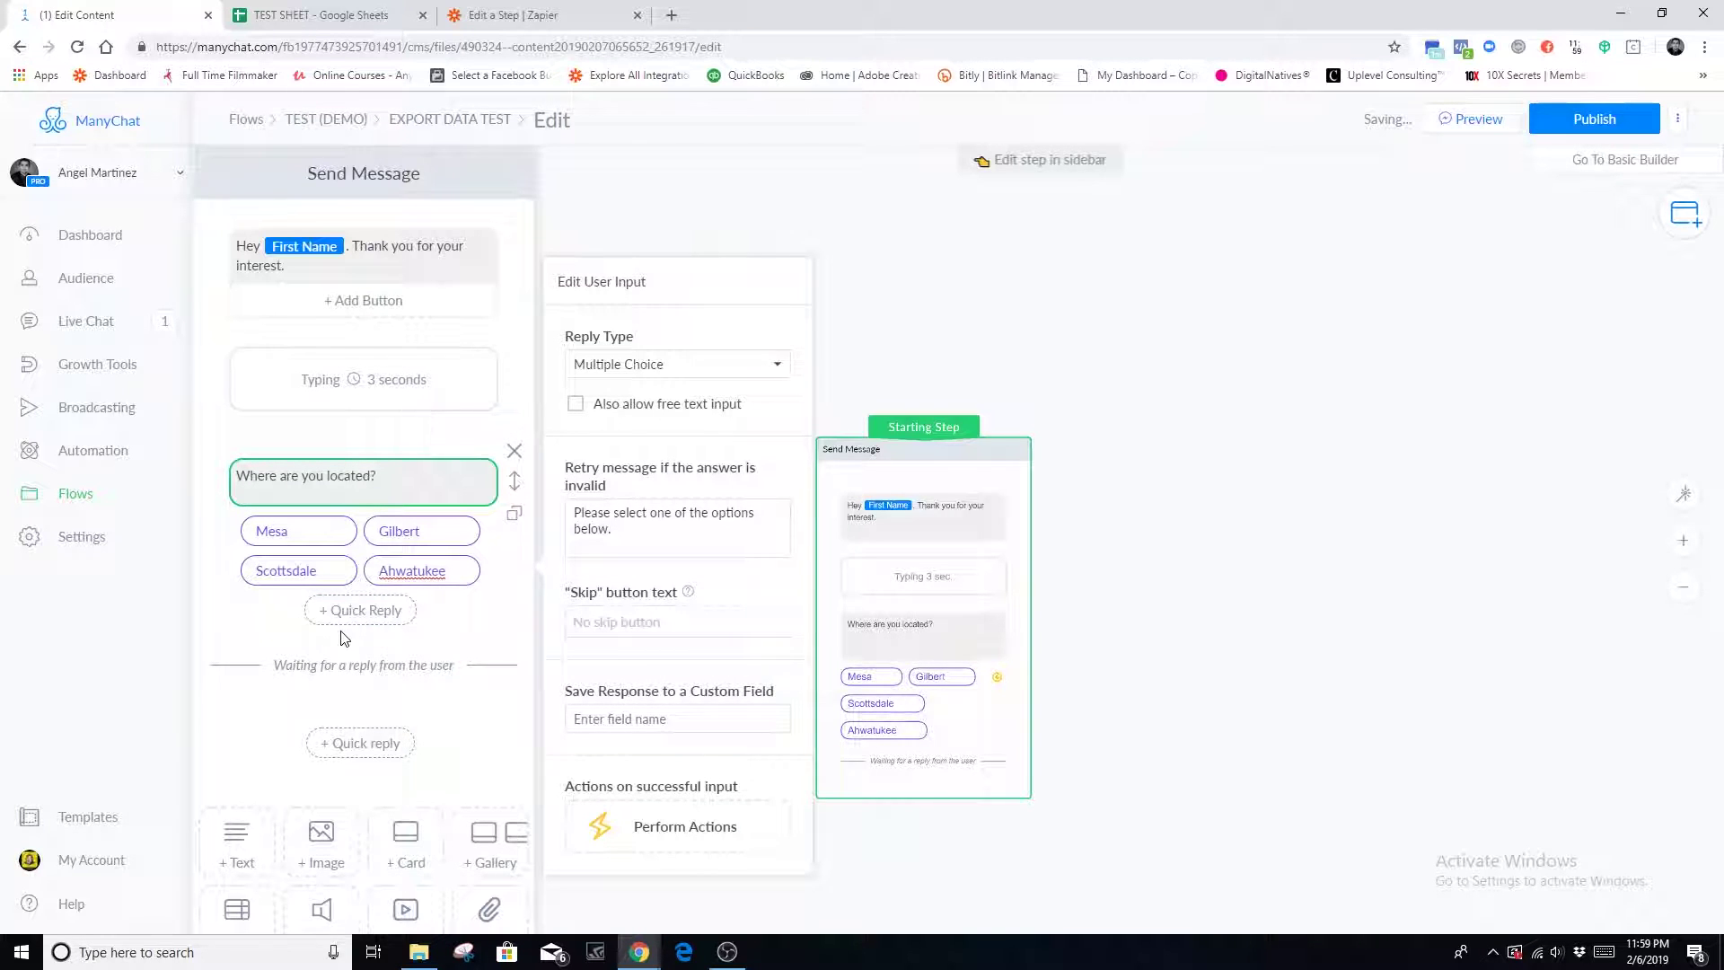
click(629, 621)
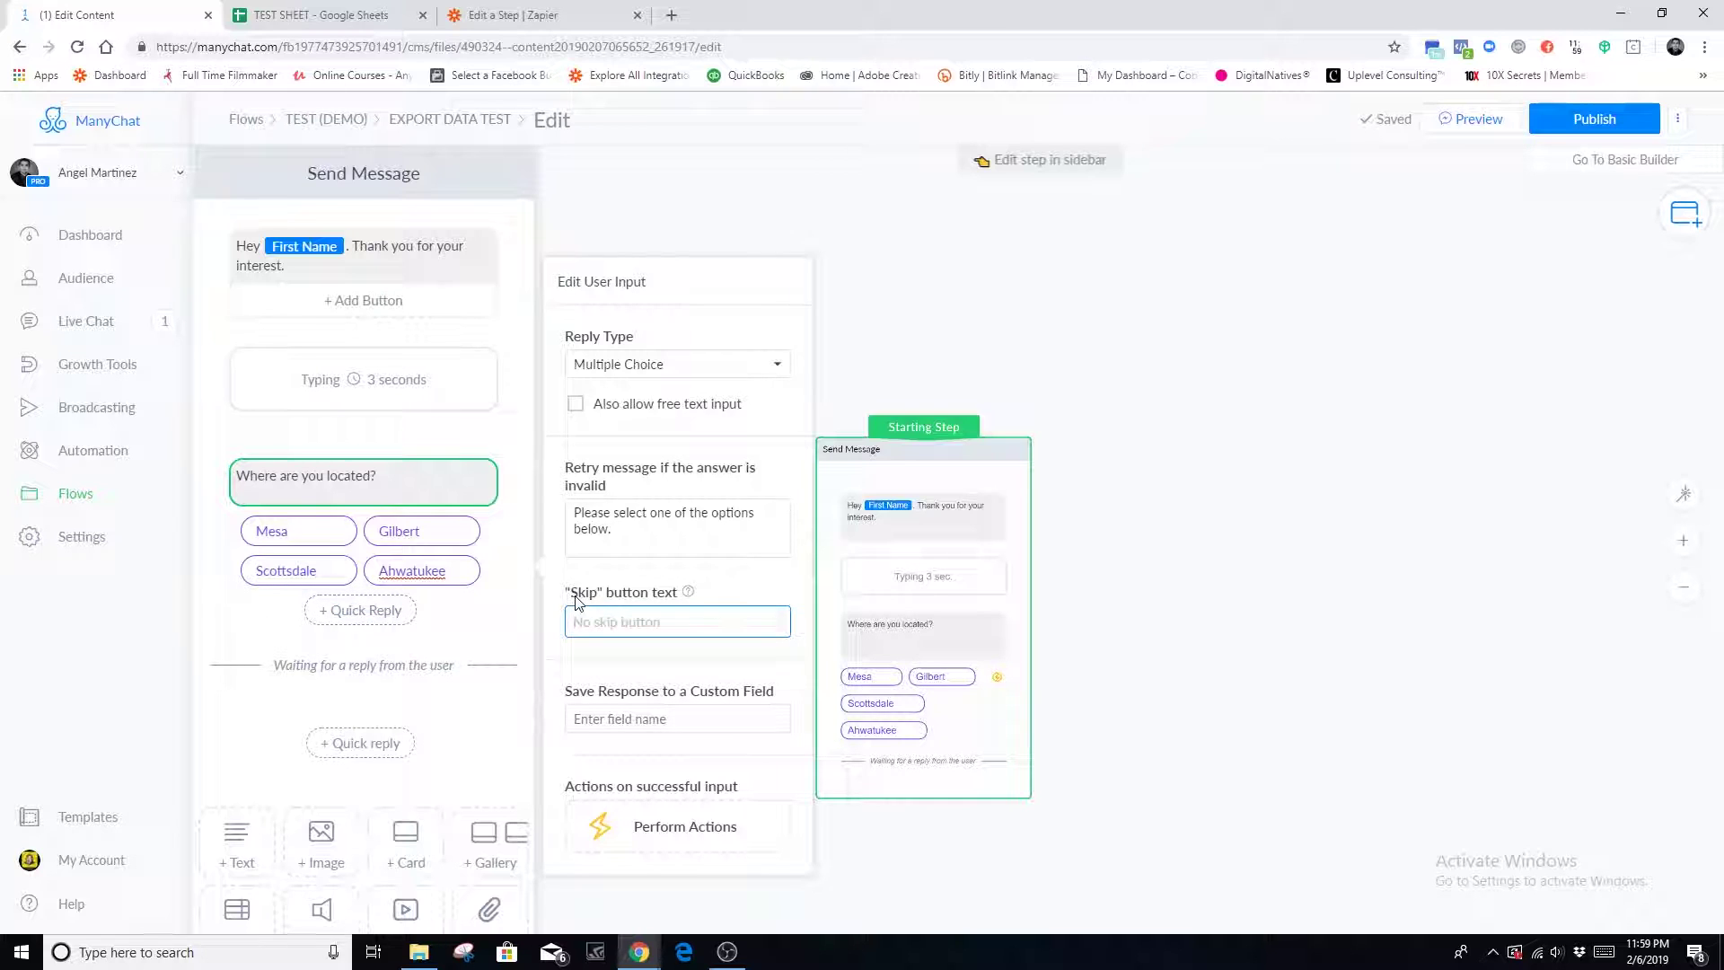
text(Skip)
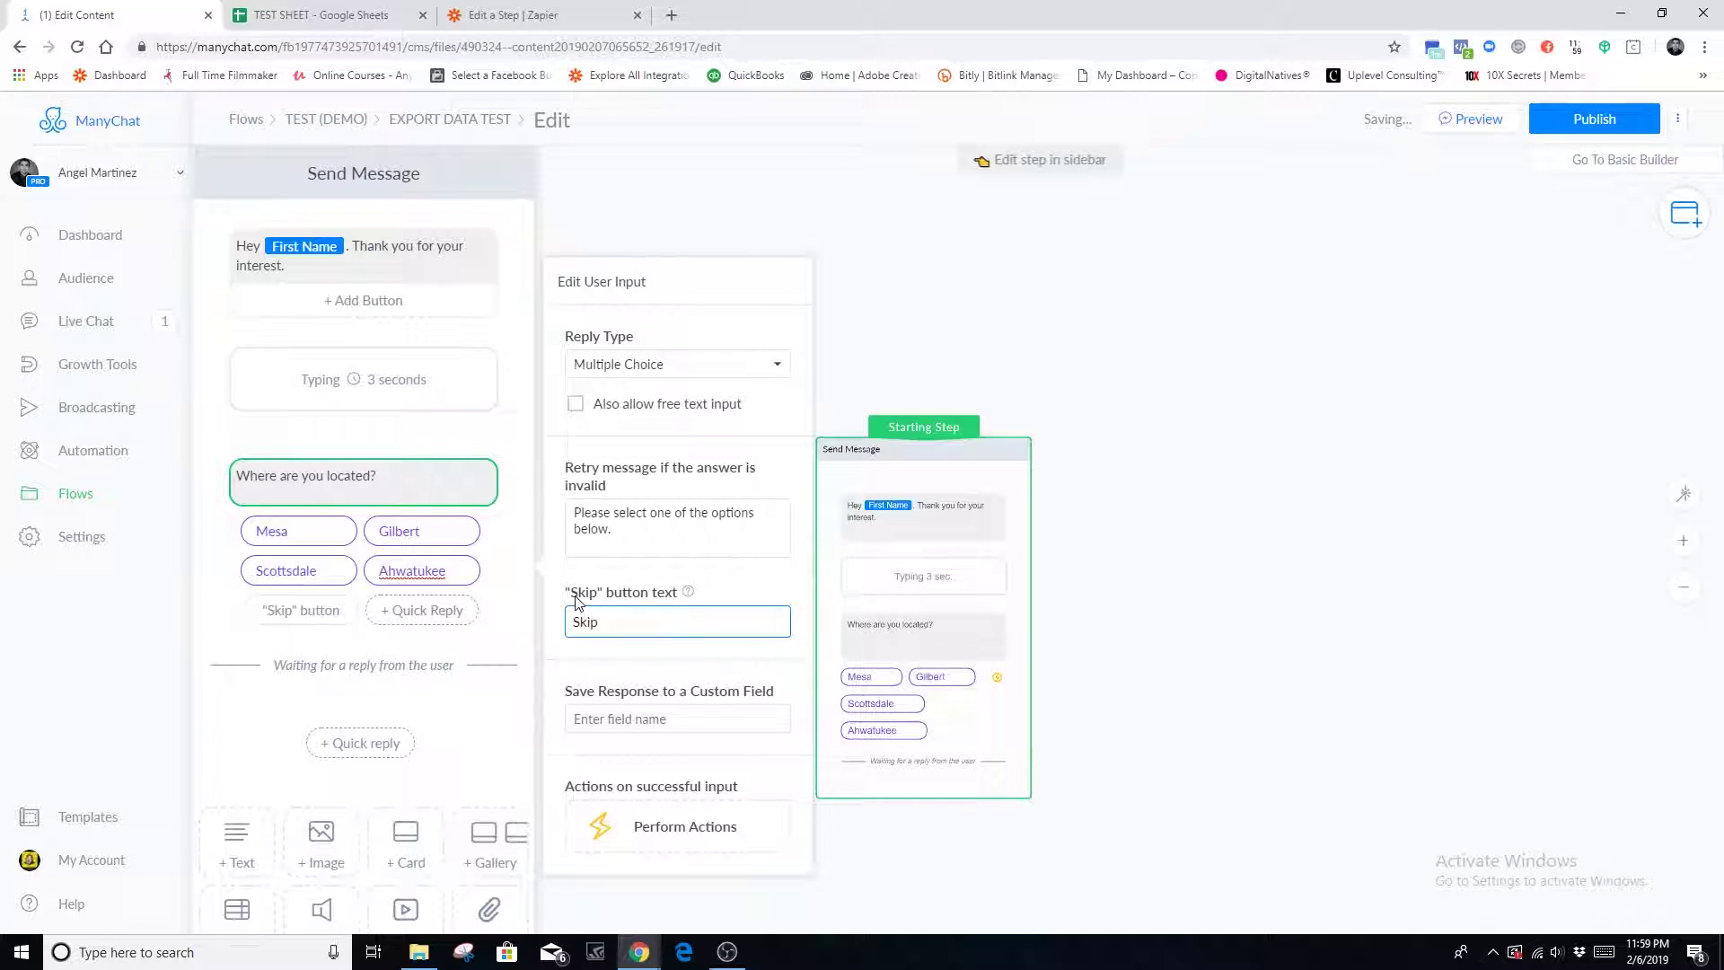
key(ctrl+a)
key(BackSpace)
click(474, 653)
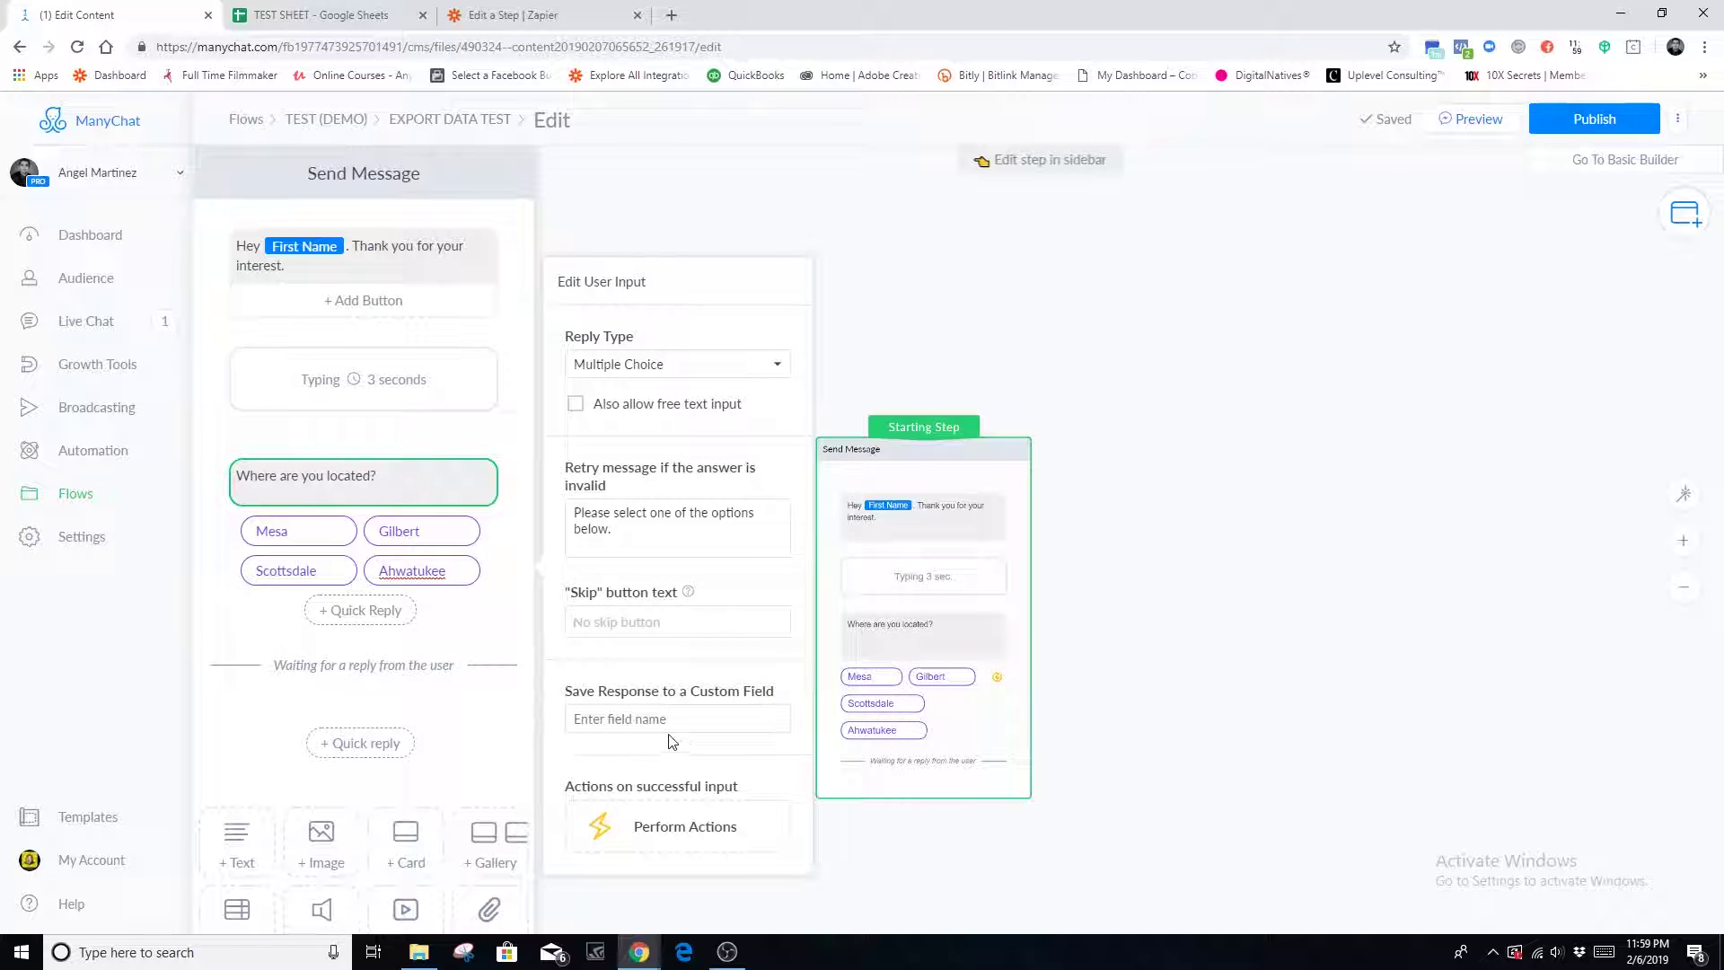
click(629, 718)
click(480, 644)
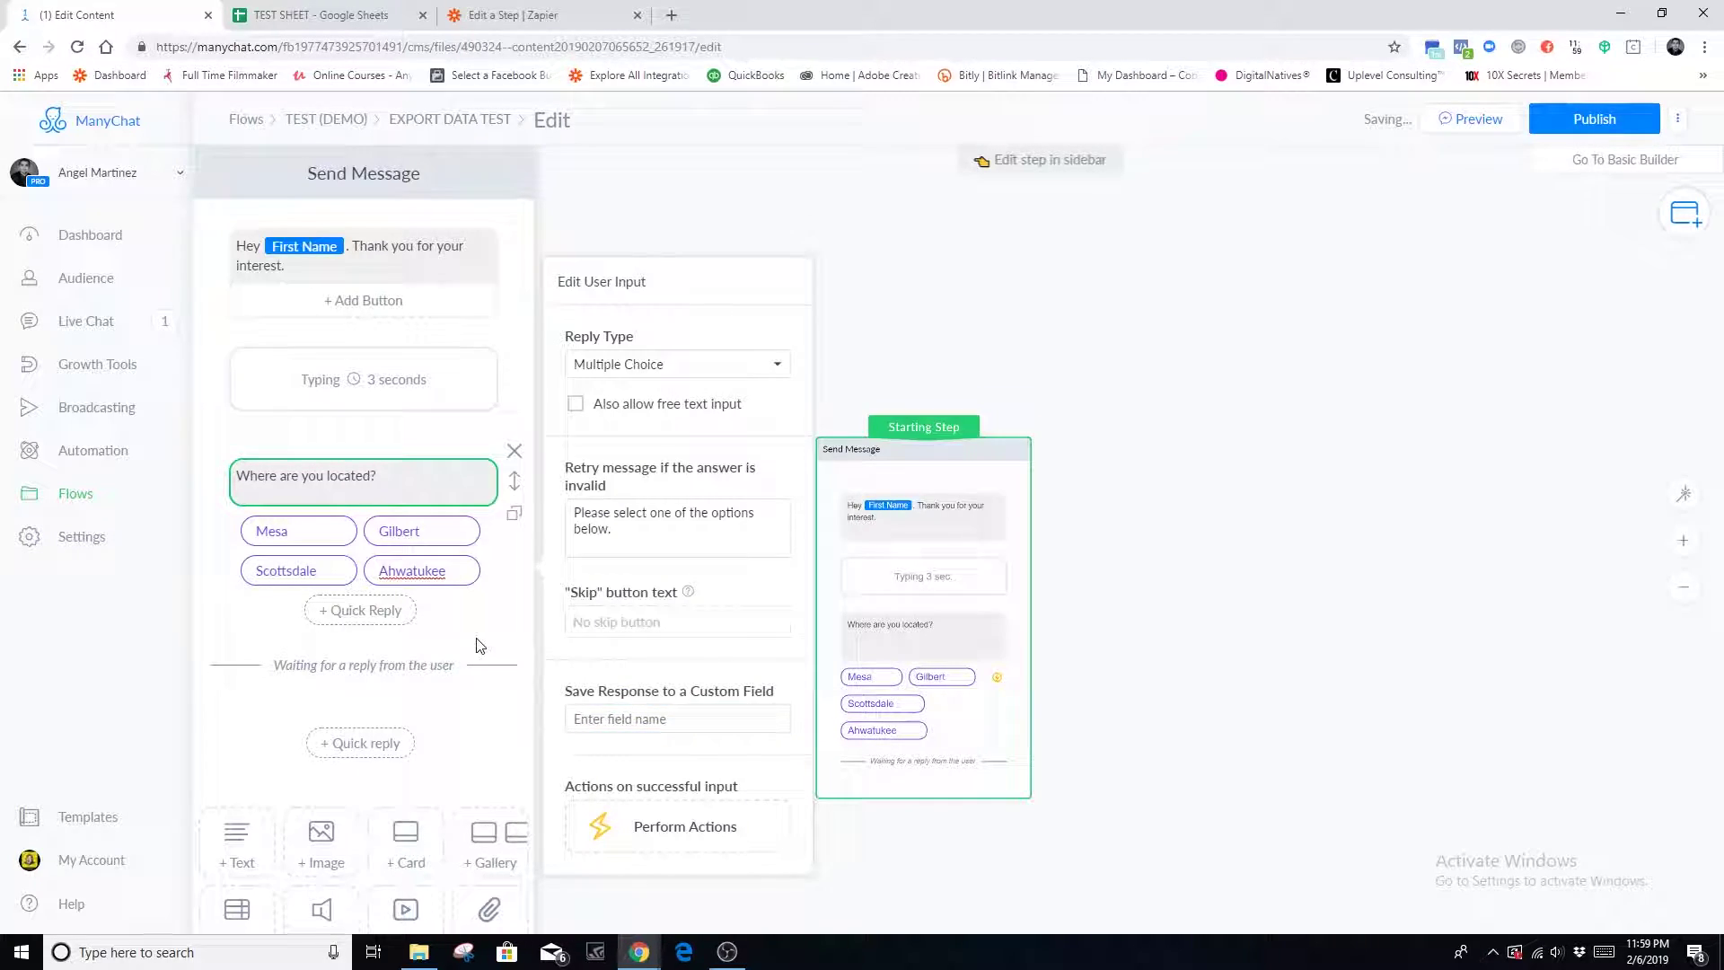
click(626, 725)
click(512, 704)
Search the custom fields for LOCATION, landing on EVENT LOCATION, and cancel a first new-field attempt.
click(604, 722)
text(LOCATION)
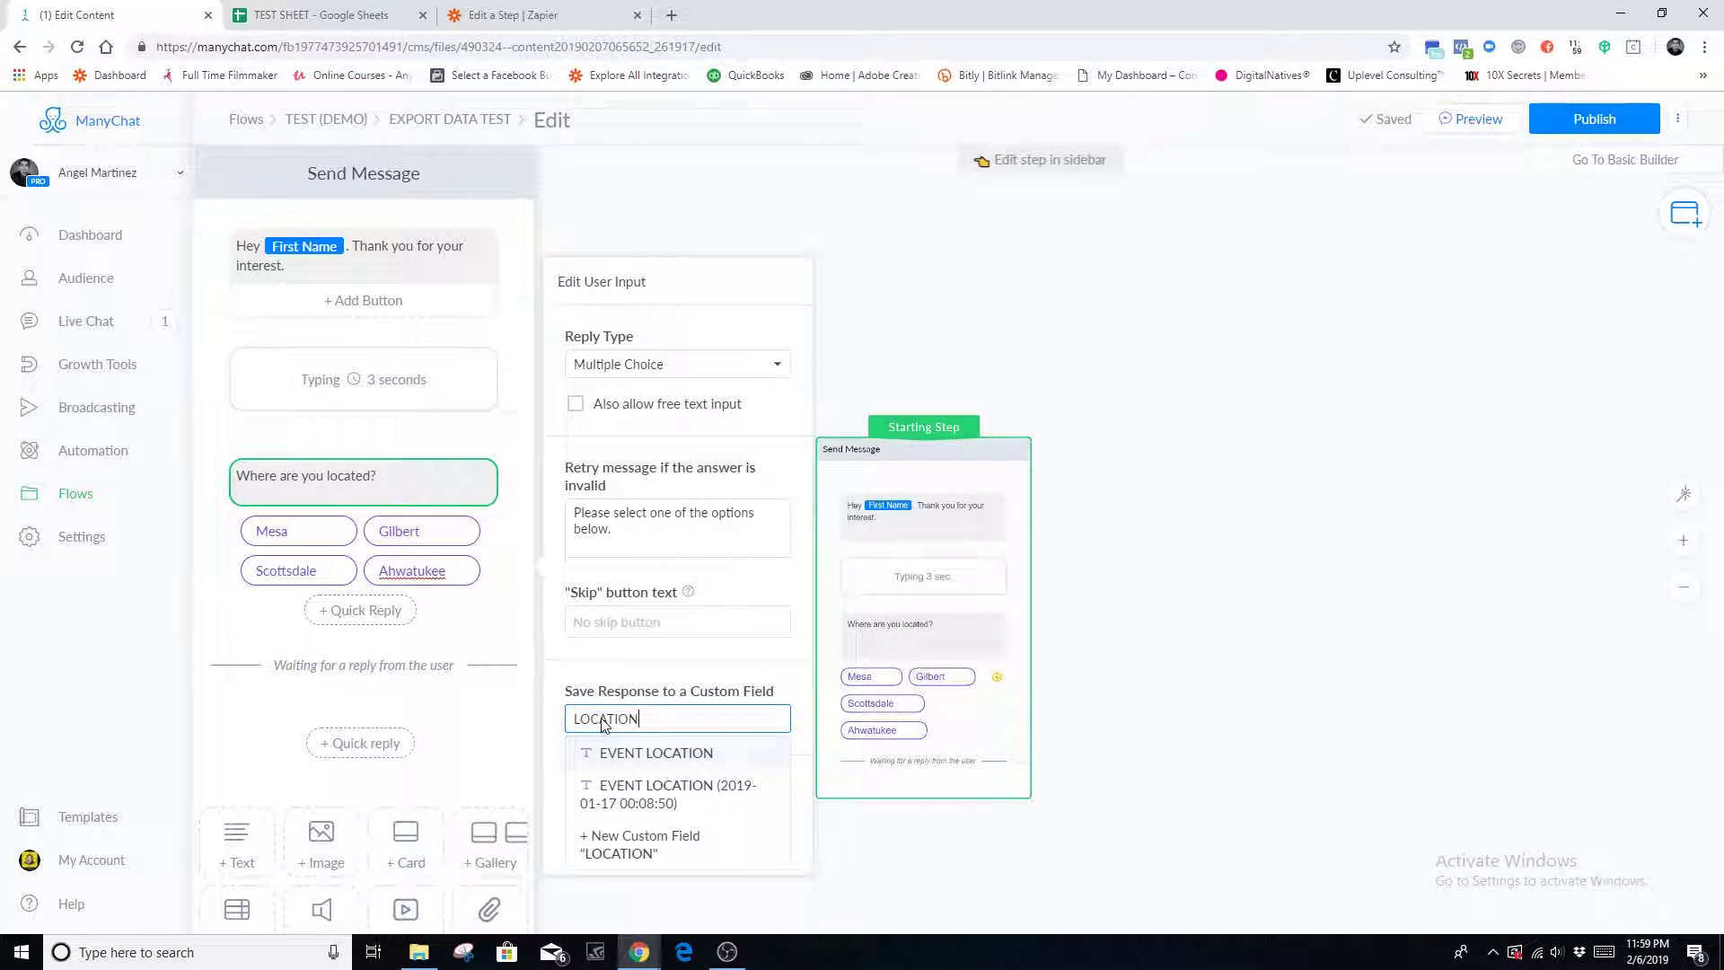
key(Return)
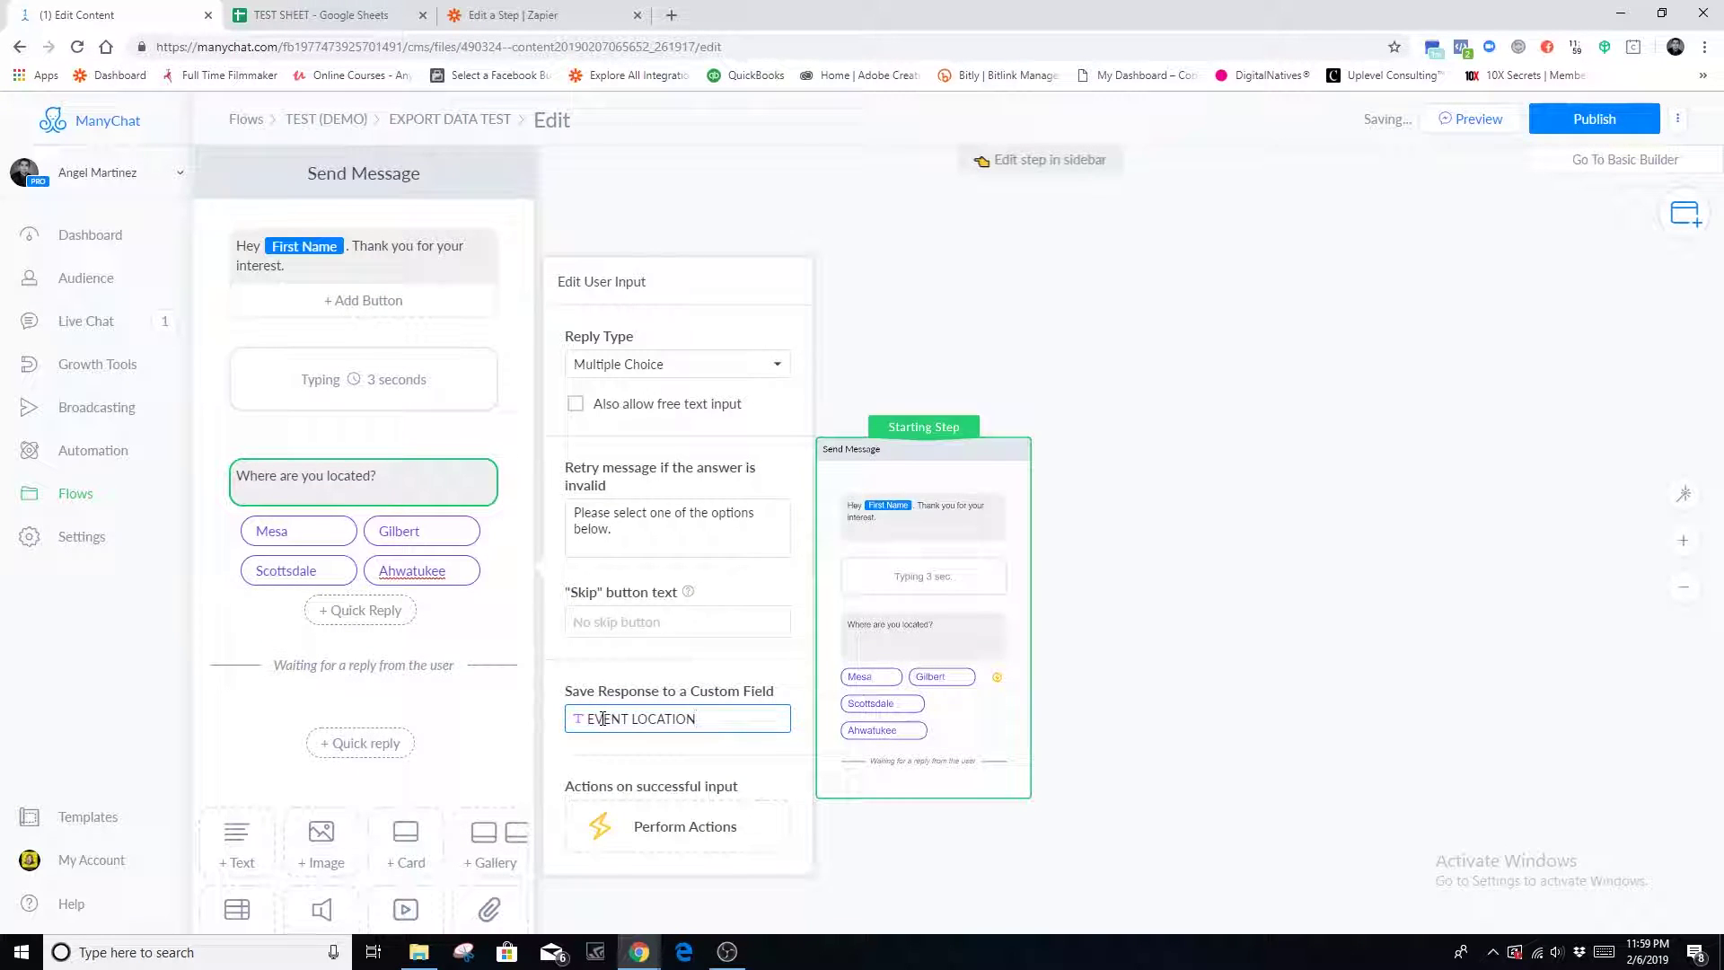
drag(727, 719, 539, 745)
text(=)
key(BackSpace)
text(LOCATION)
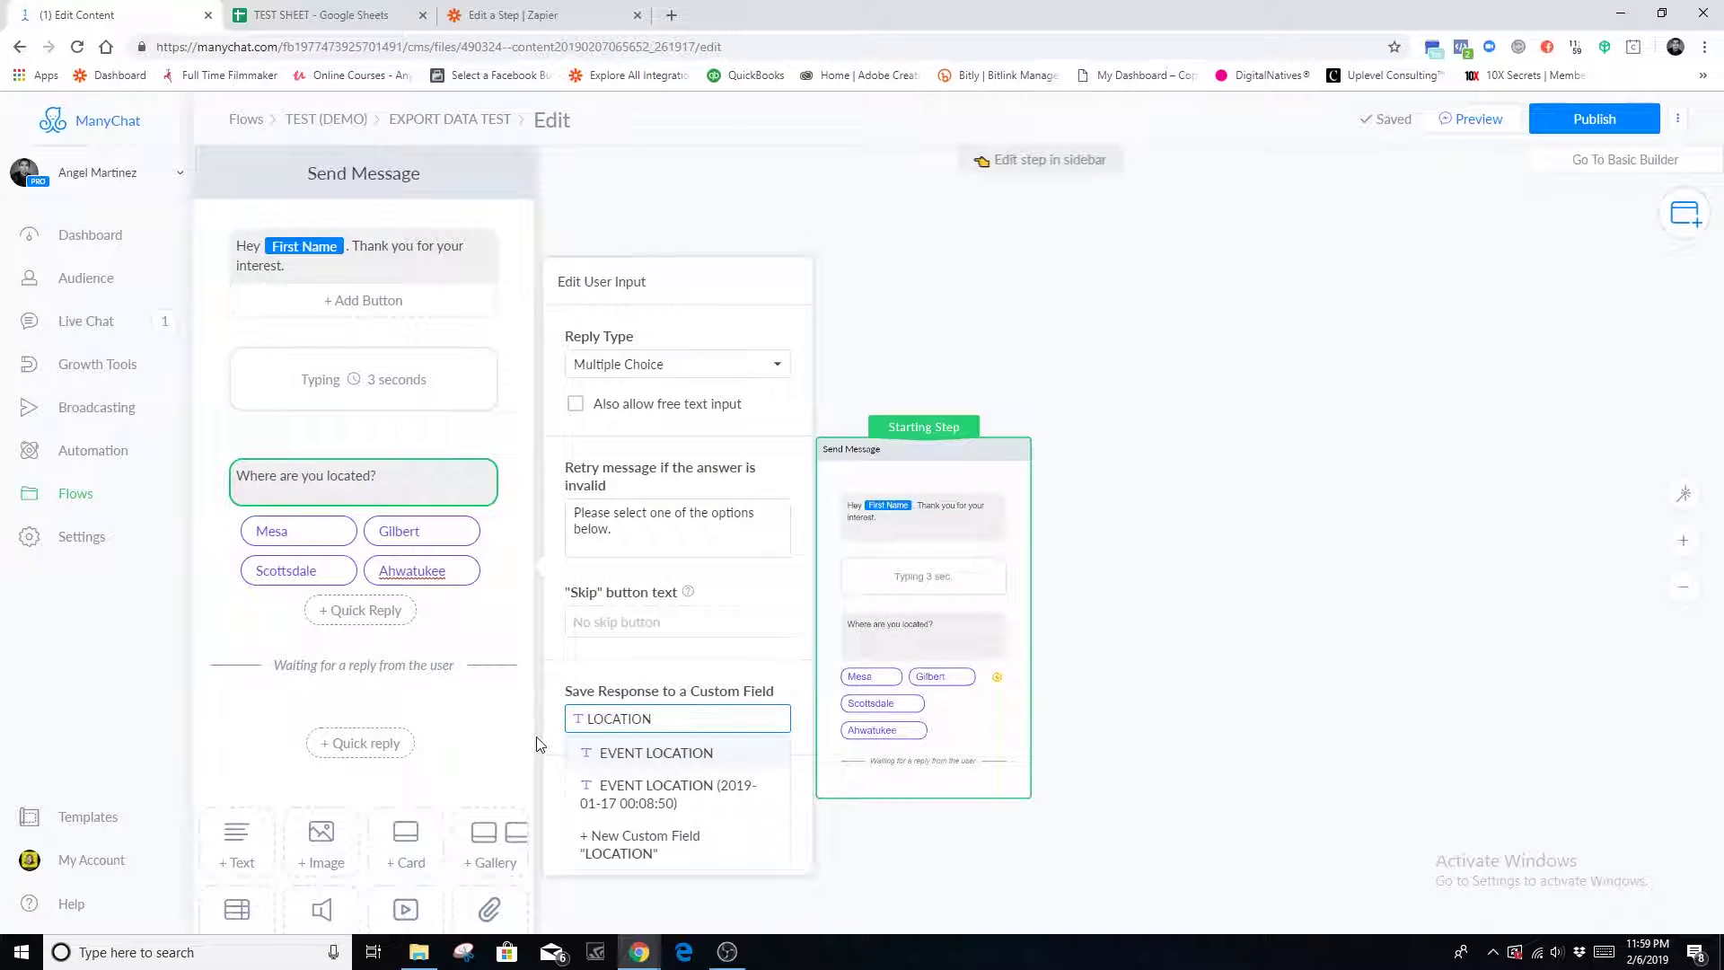
click(684, 844)
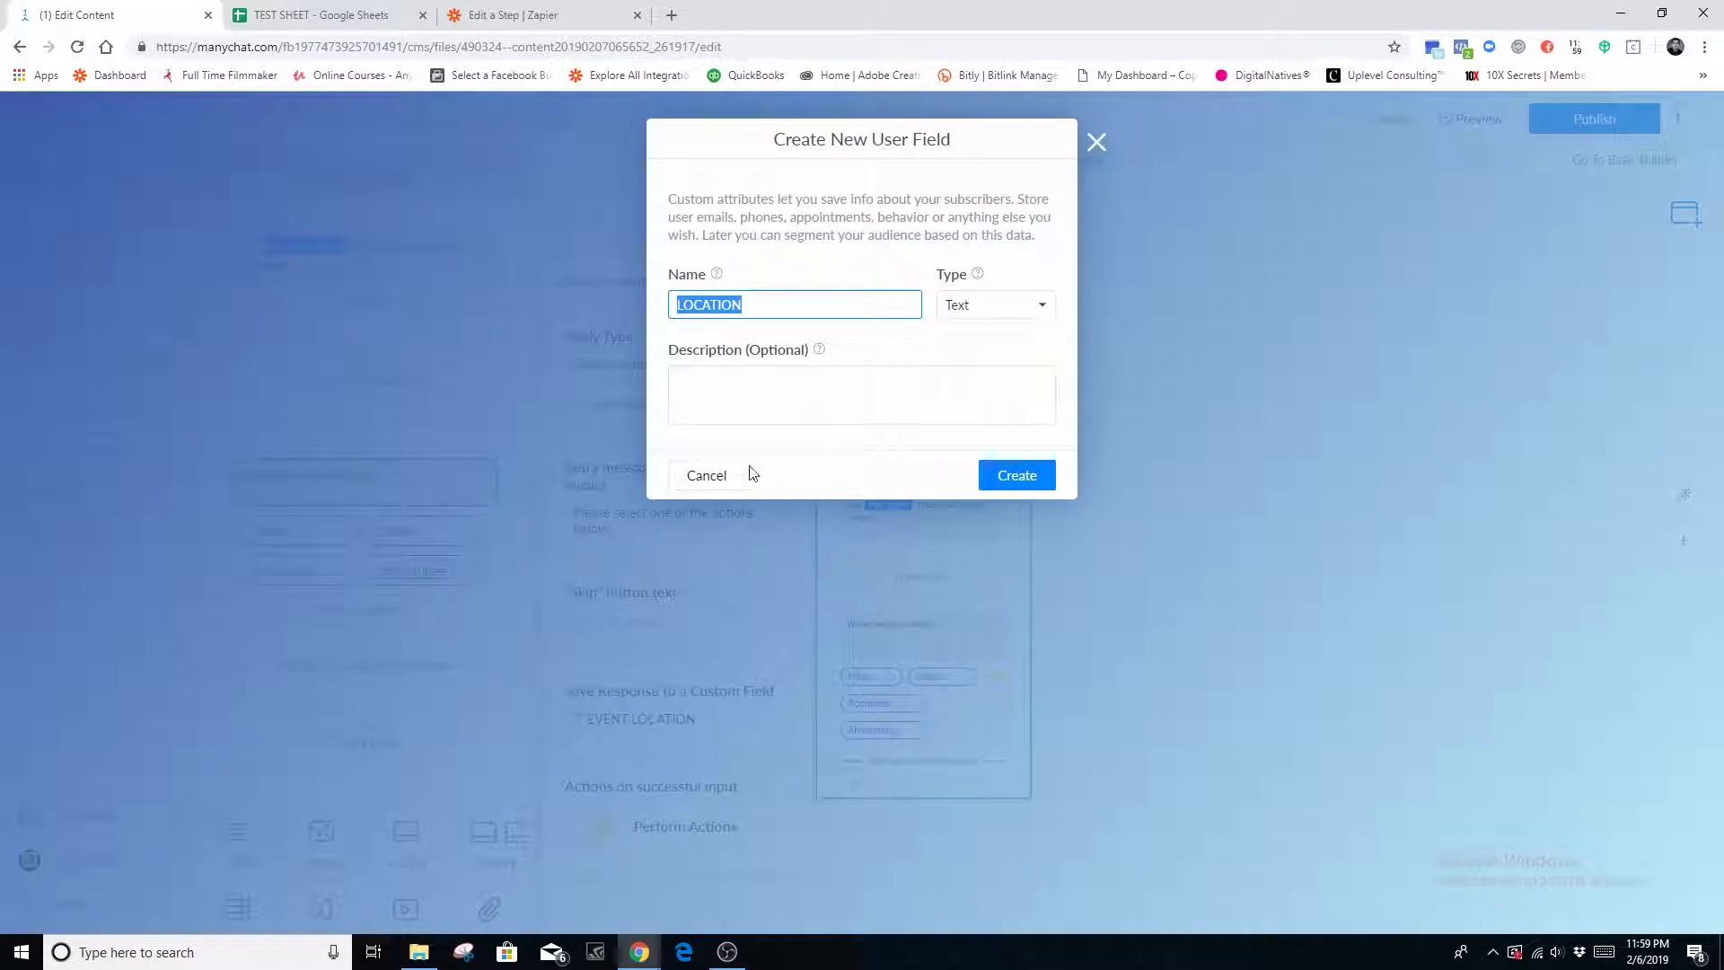
click(704, 476)
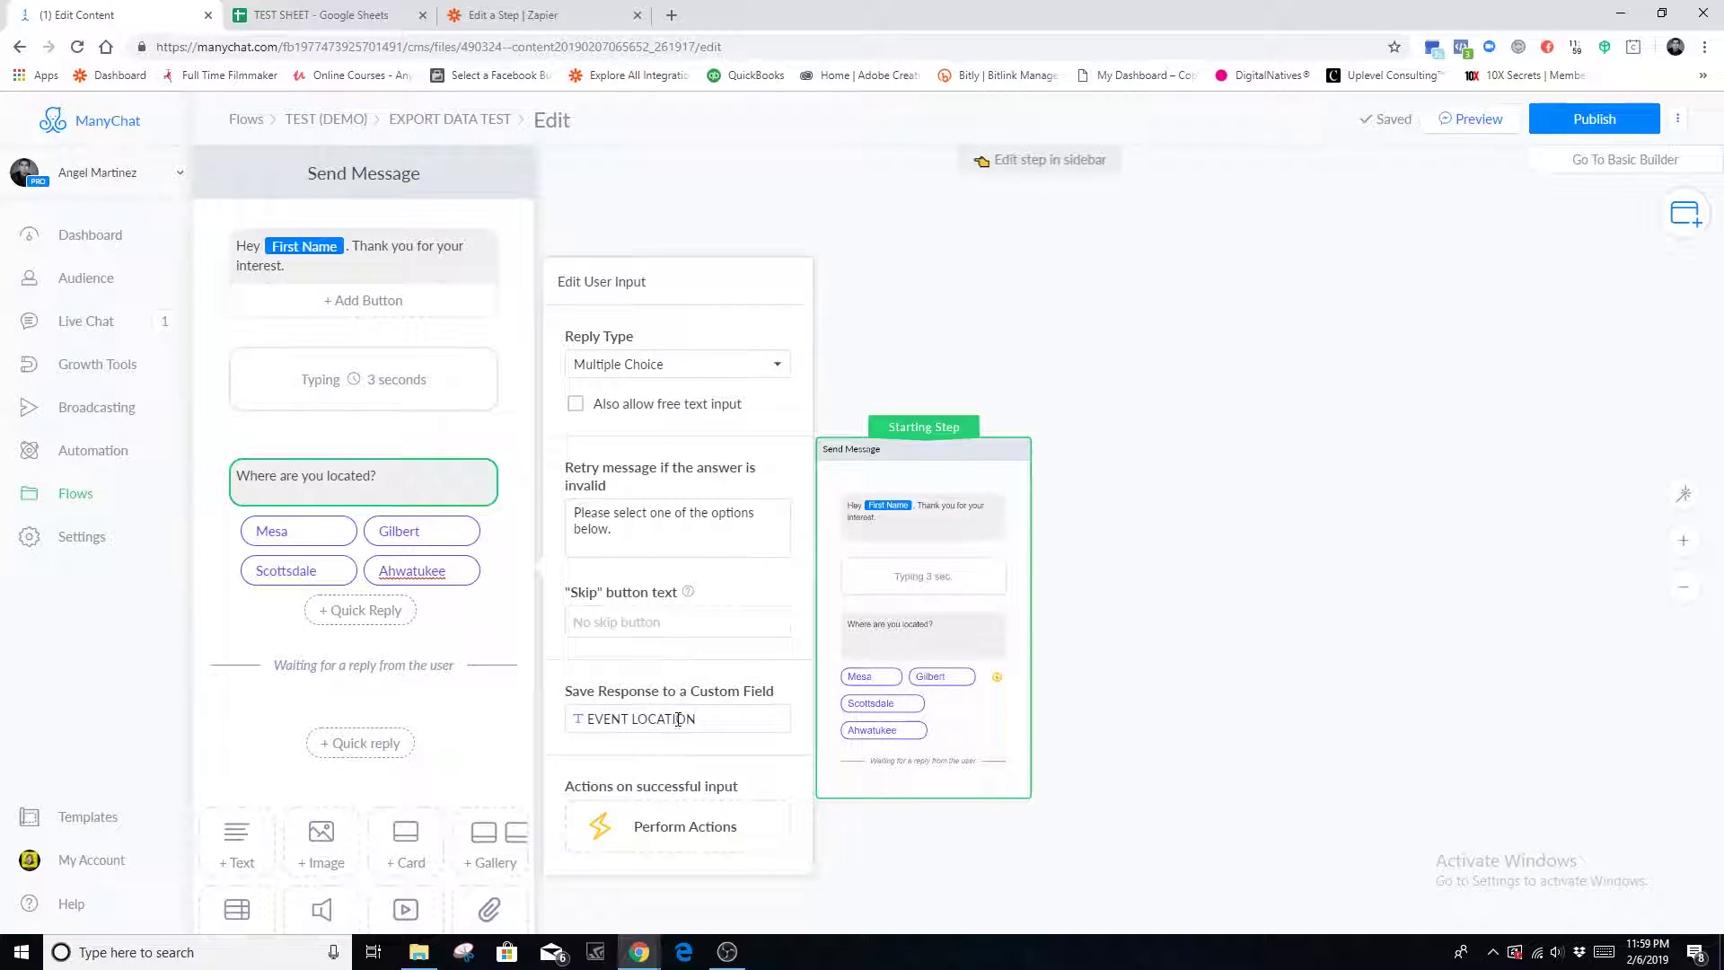
Replace EVENT LOCATION with a newly created LOCATION custom field for the answer.
click(678, 718)
key(BackSpace)
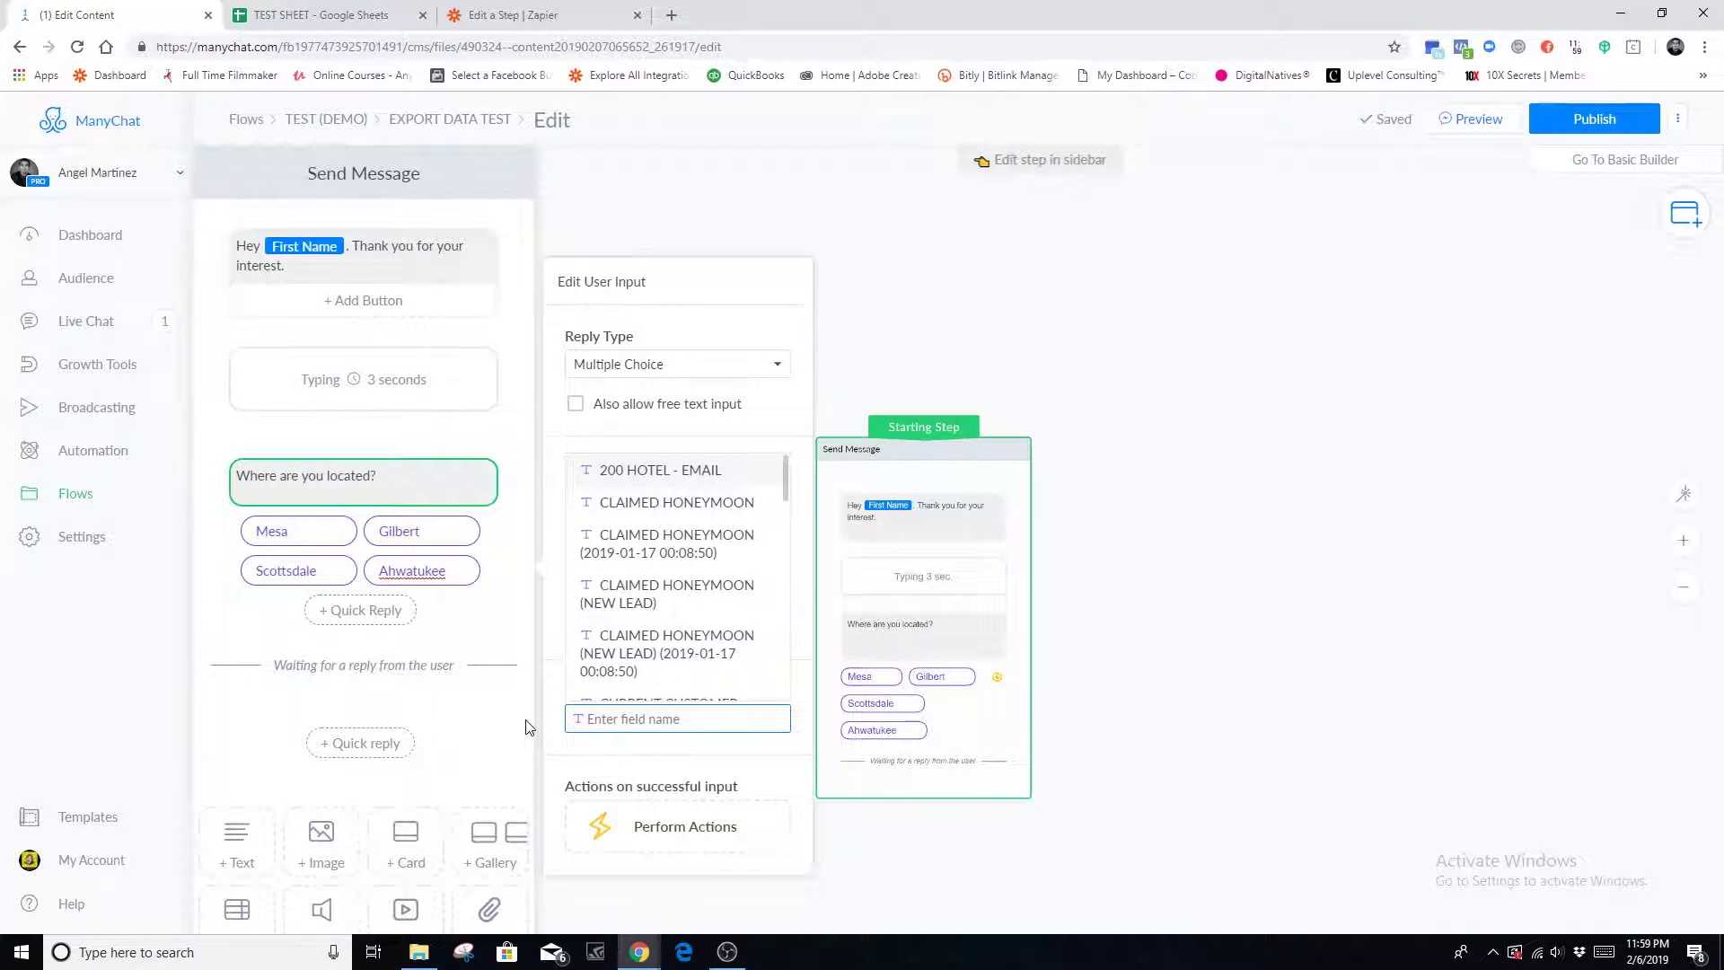
text(LOCATION)
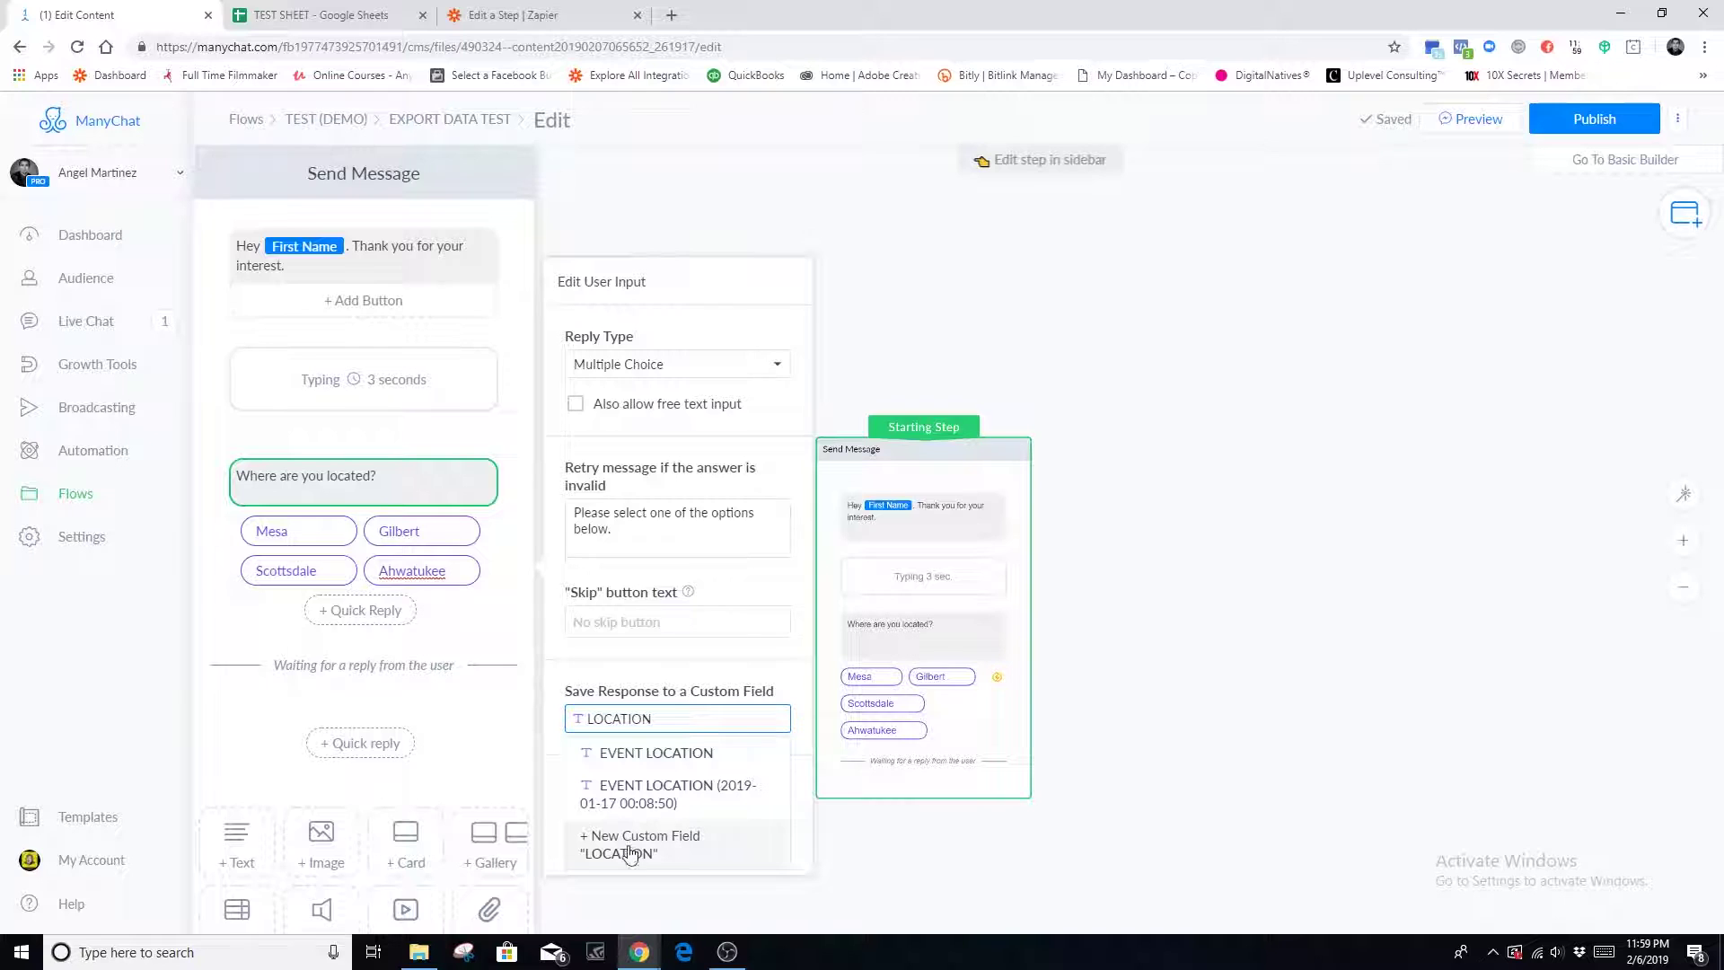
click(641, 844)
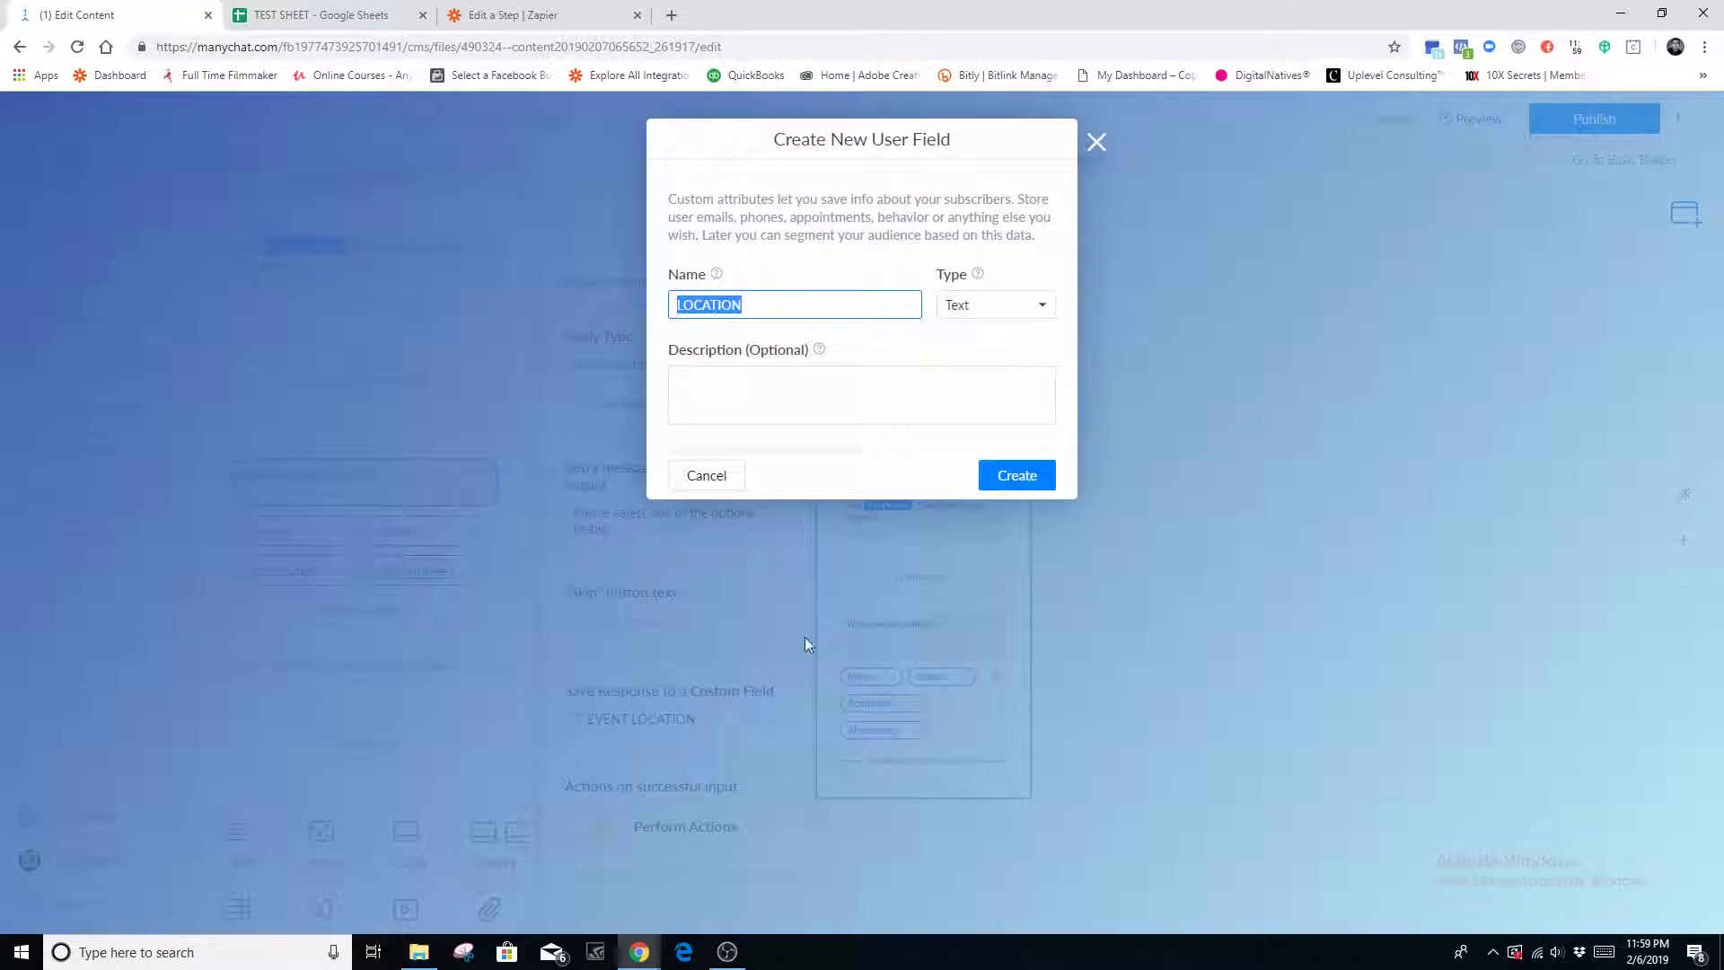
click(1001, 476)
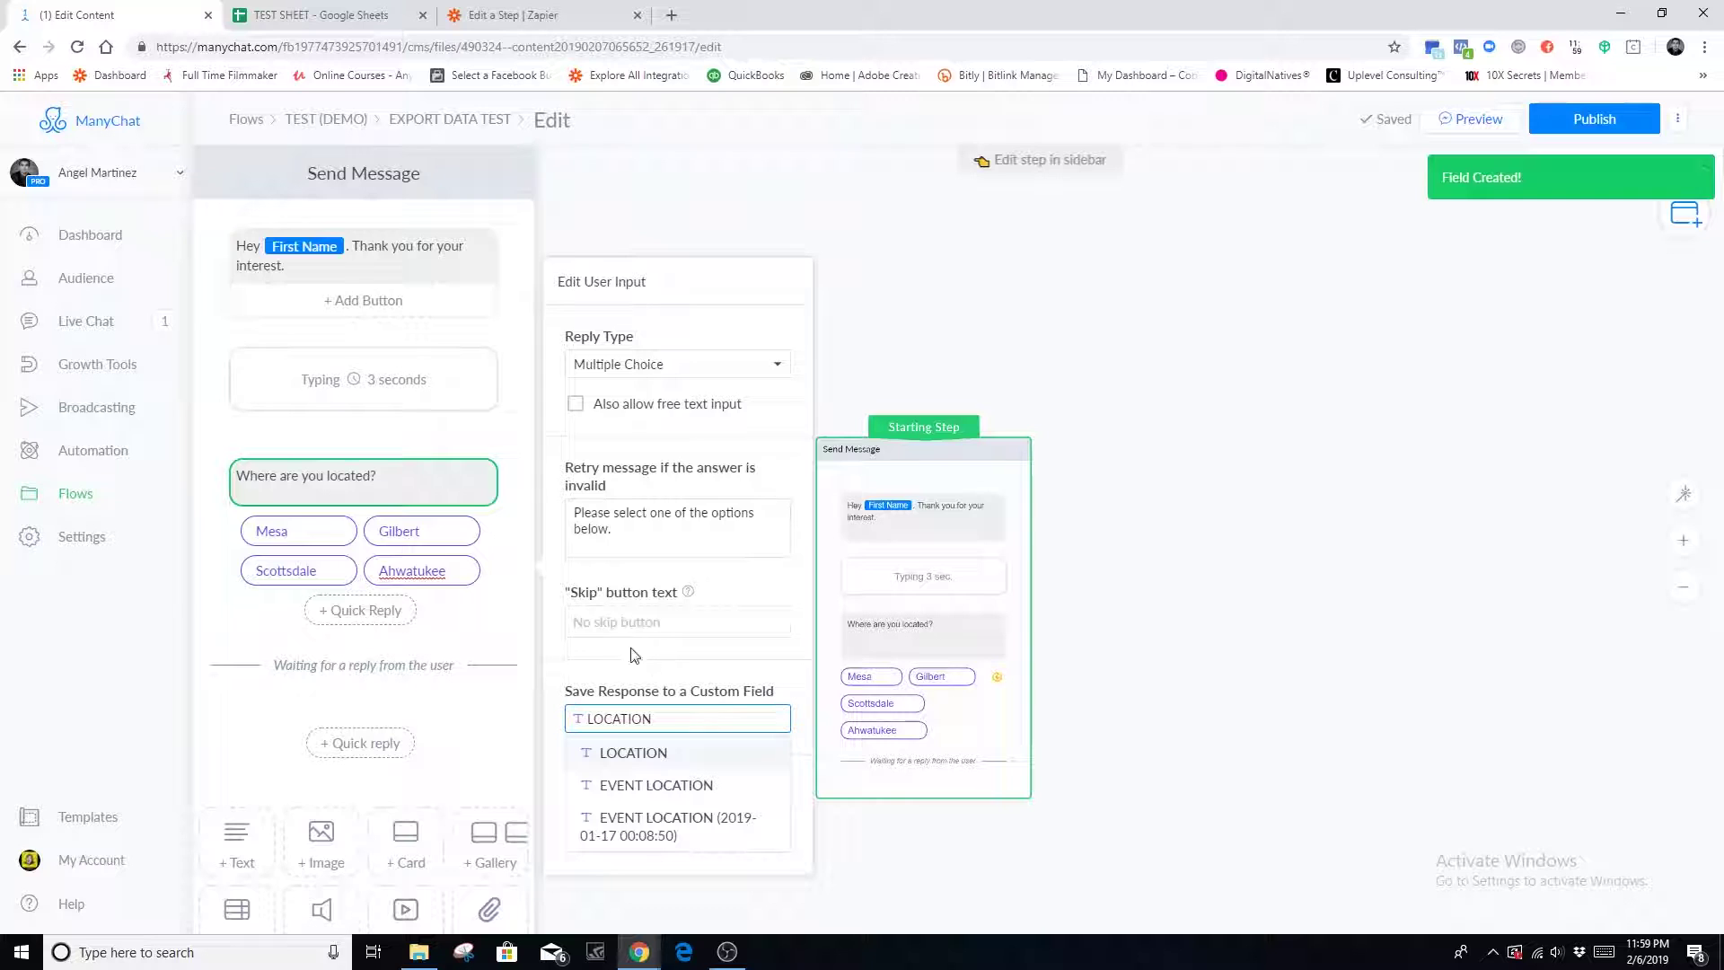
click(633, 660)
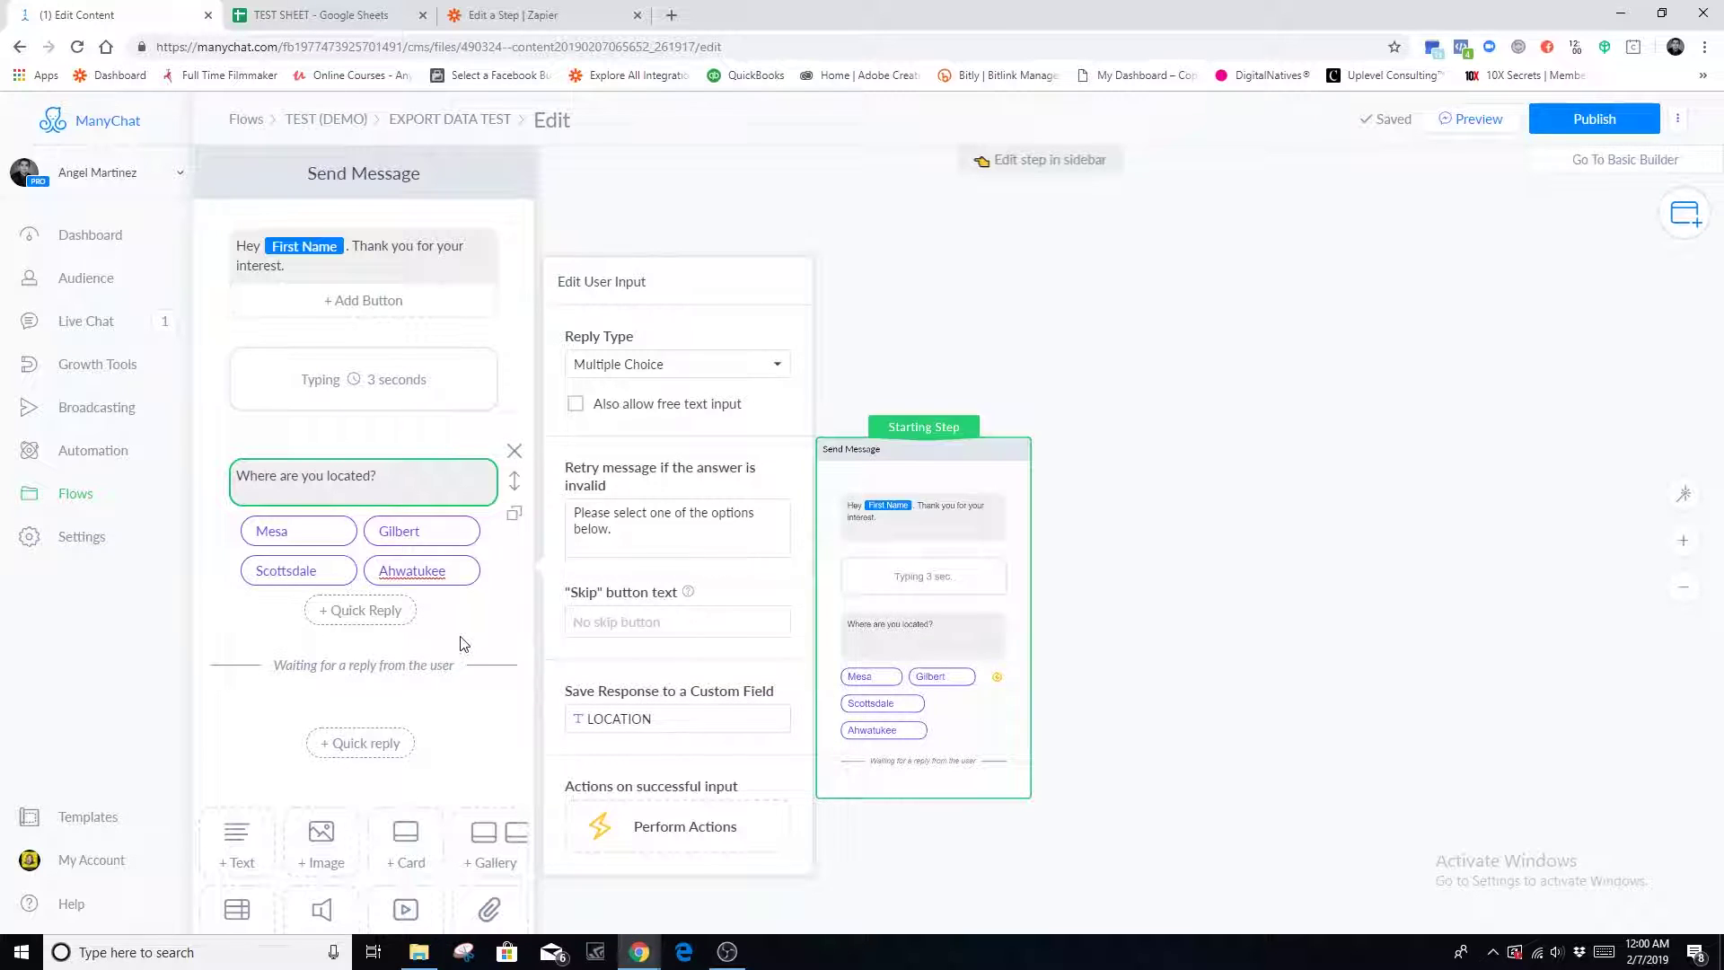
Add a 3-second typing delay after the location question.
scroll(449, 691, down, 2)
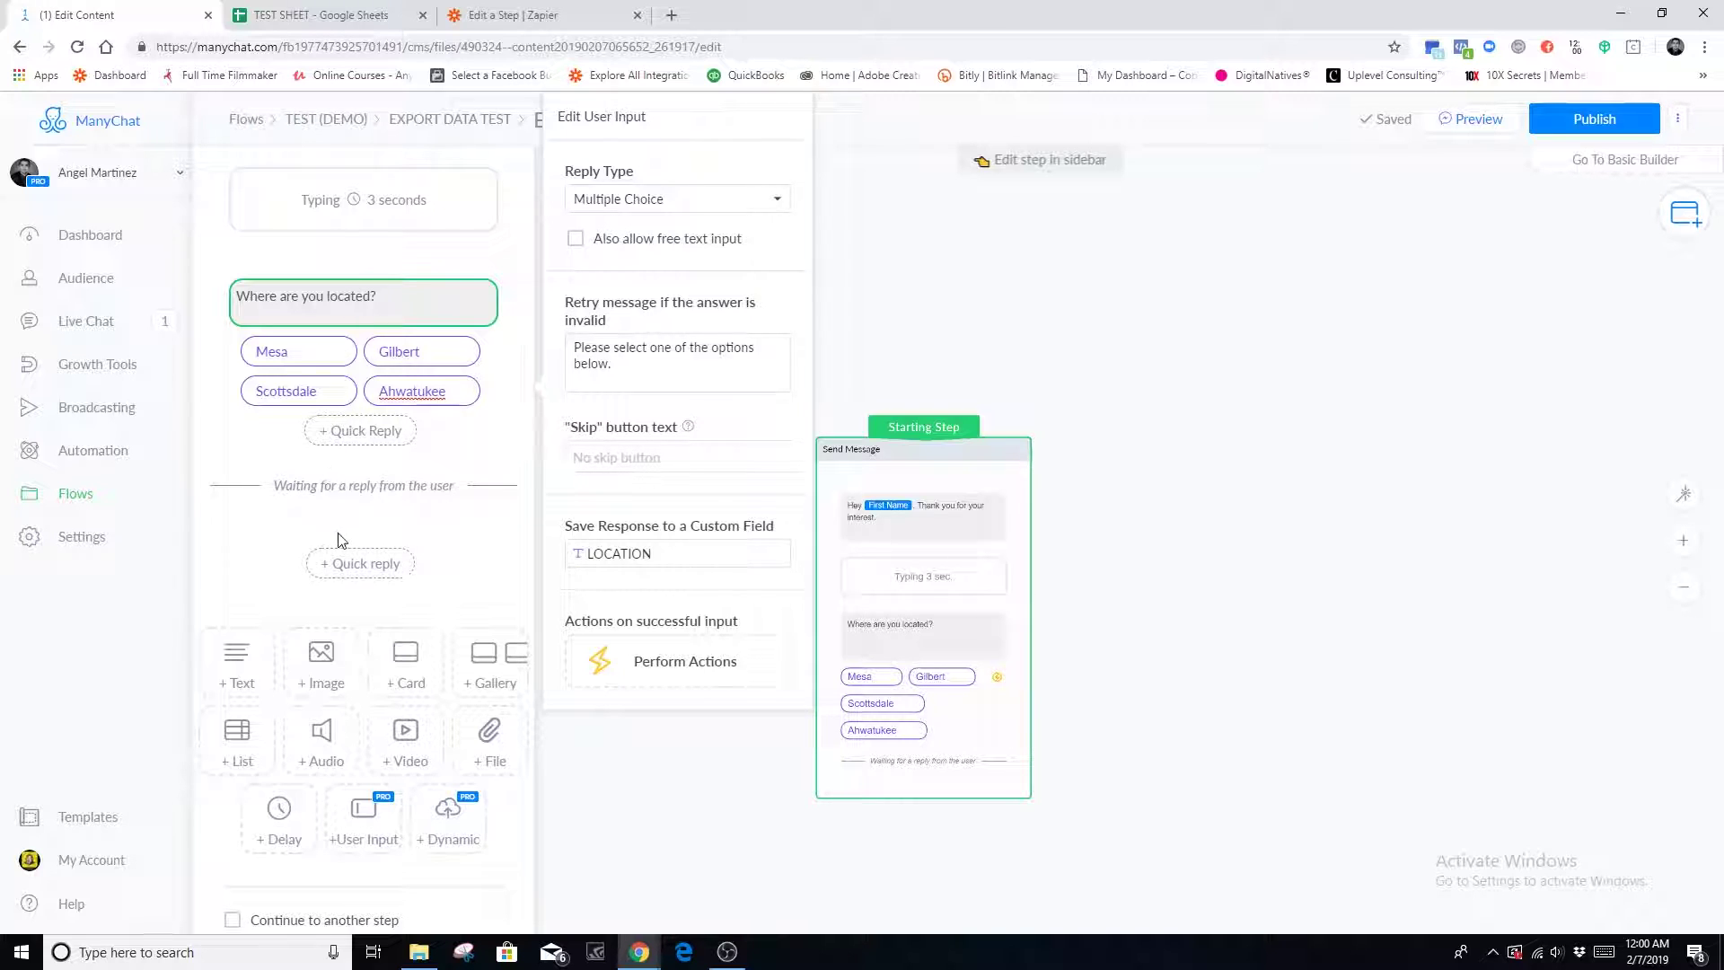
click(277, 817)
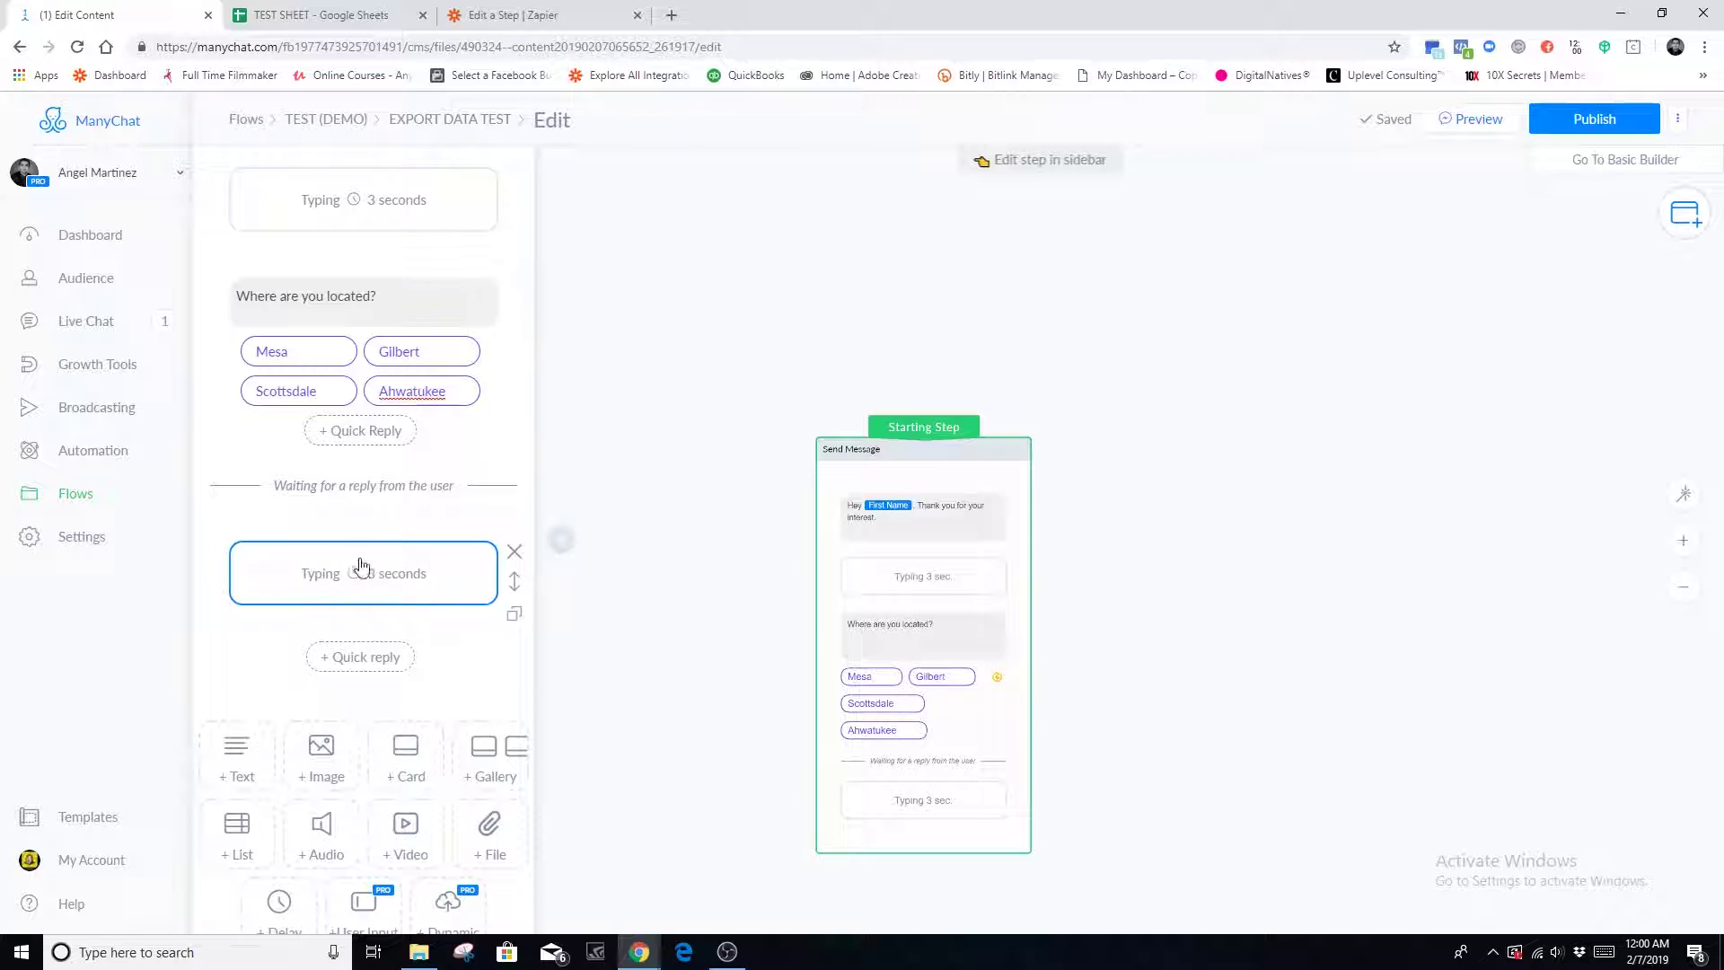
scroll(378, 692, down, 2)
Add a user-input question reading 'Click the button below to confirm your email'.
click(370, 830)
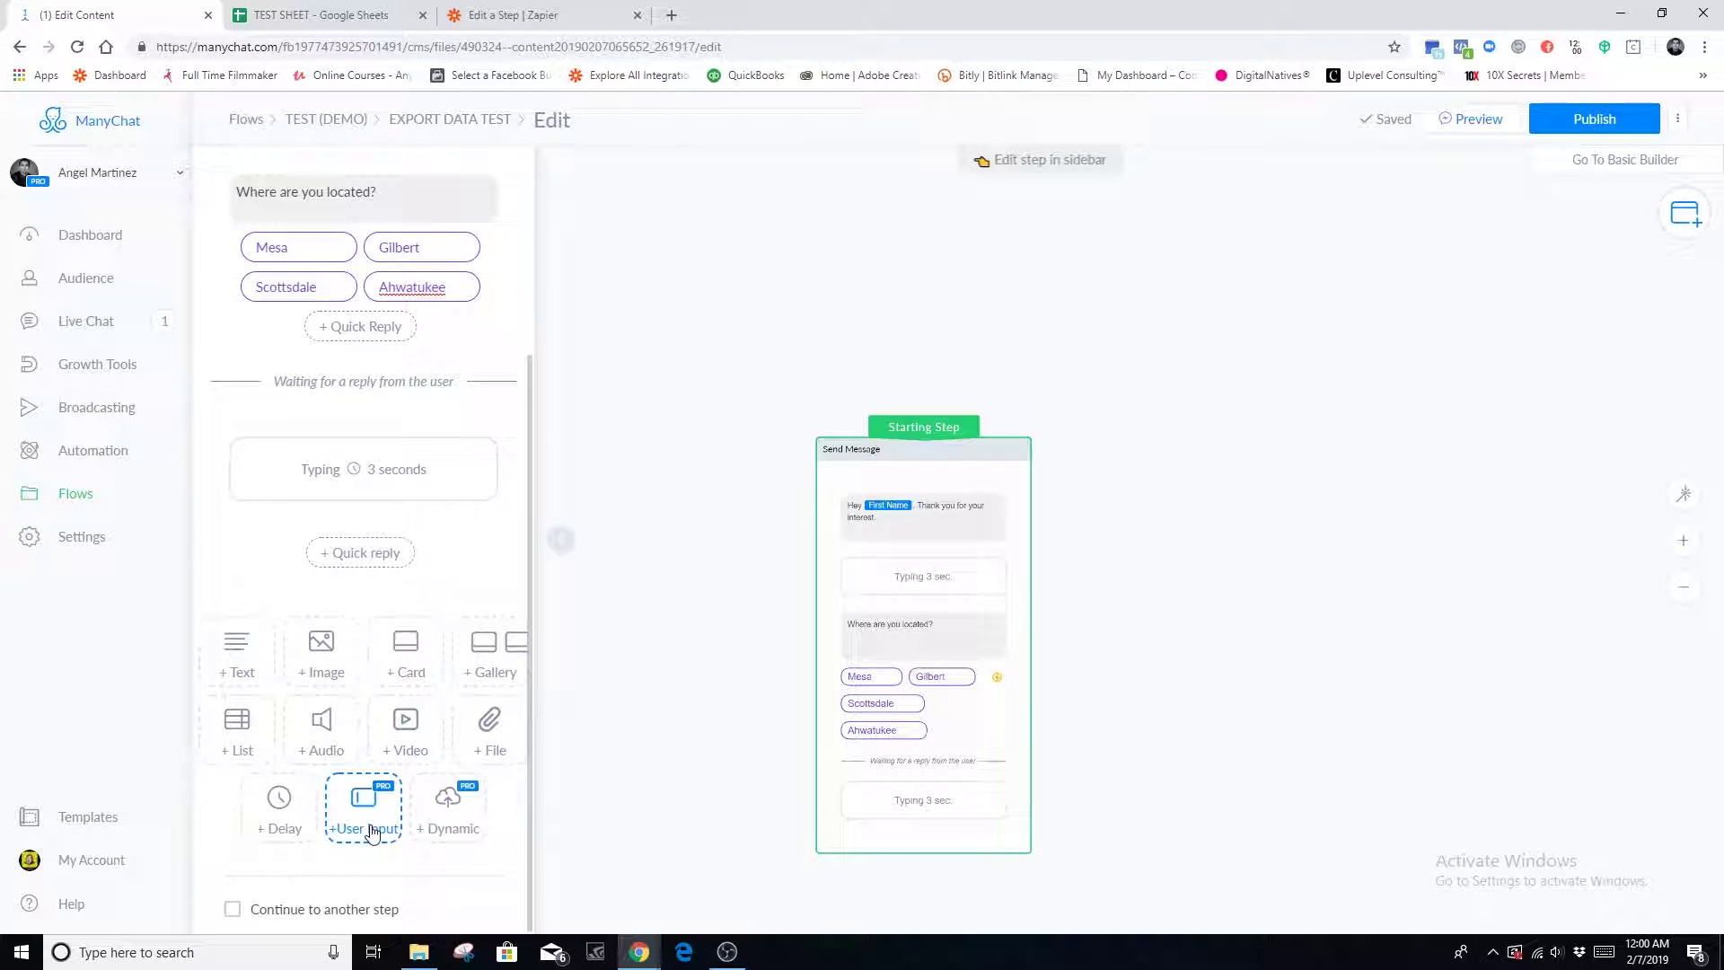
click(302, 561)
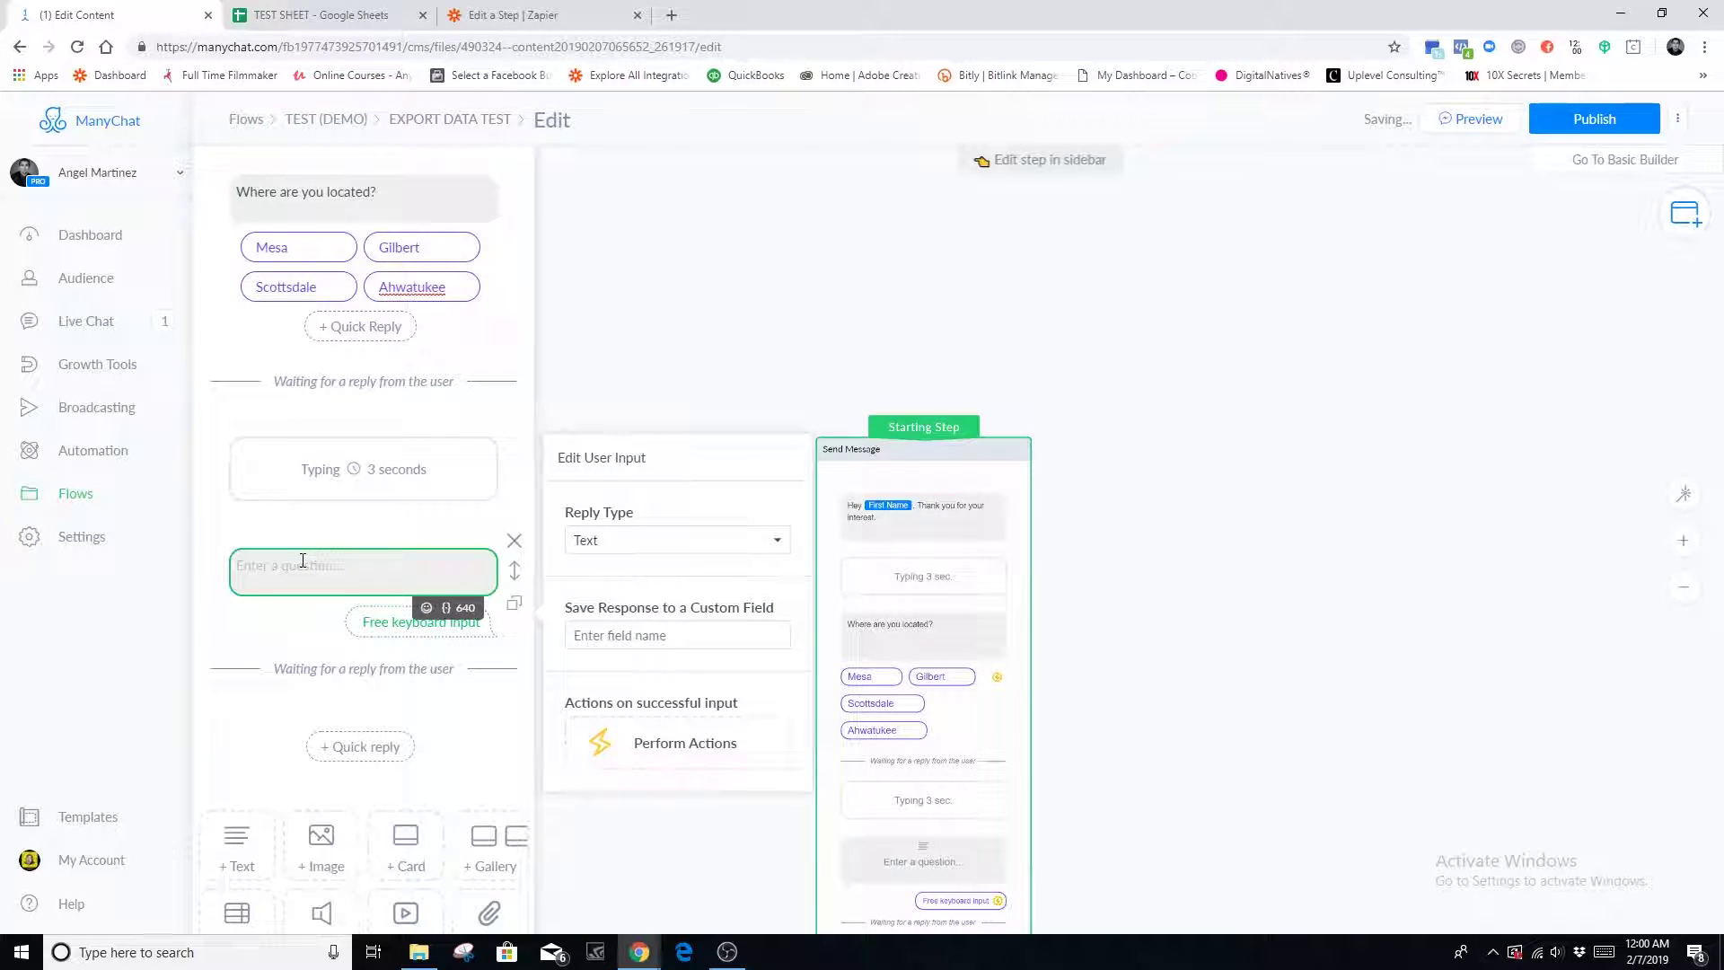
text(What is your email?)
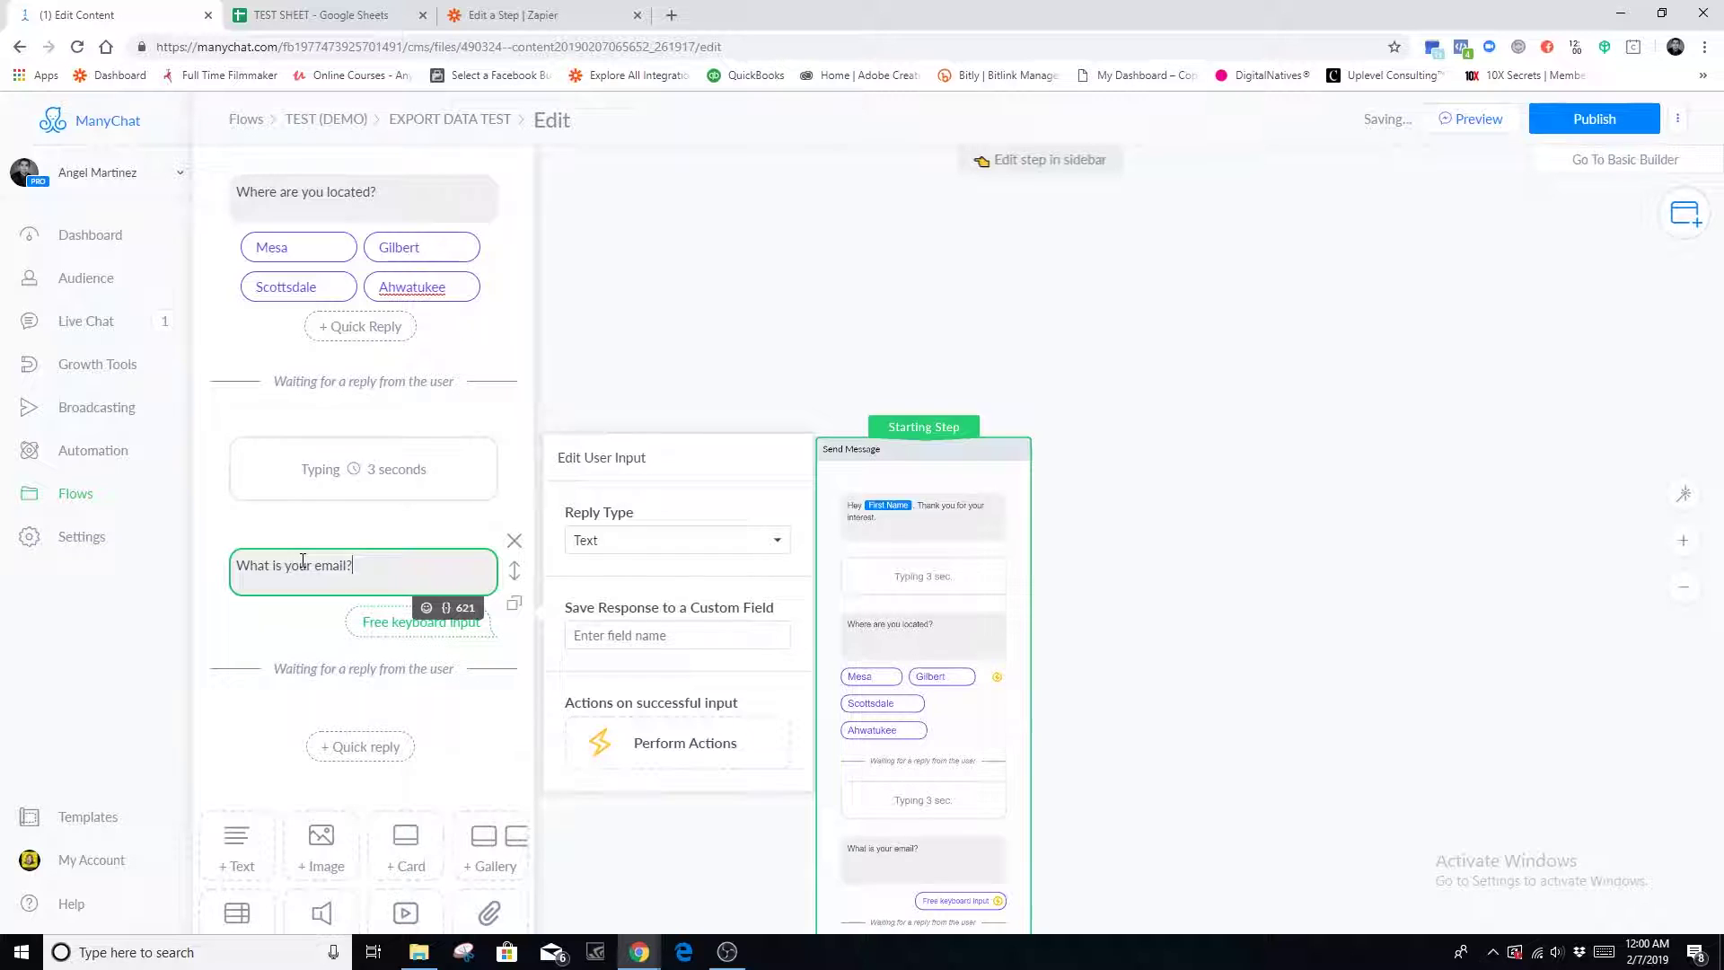
drag(391, 573, 167, 582)
key(BackSpace)
text(Cli)
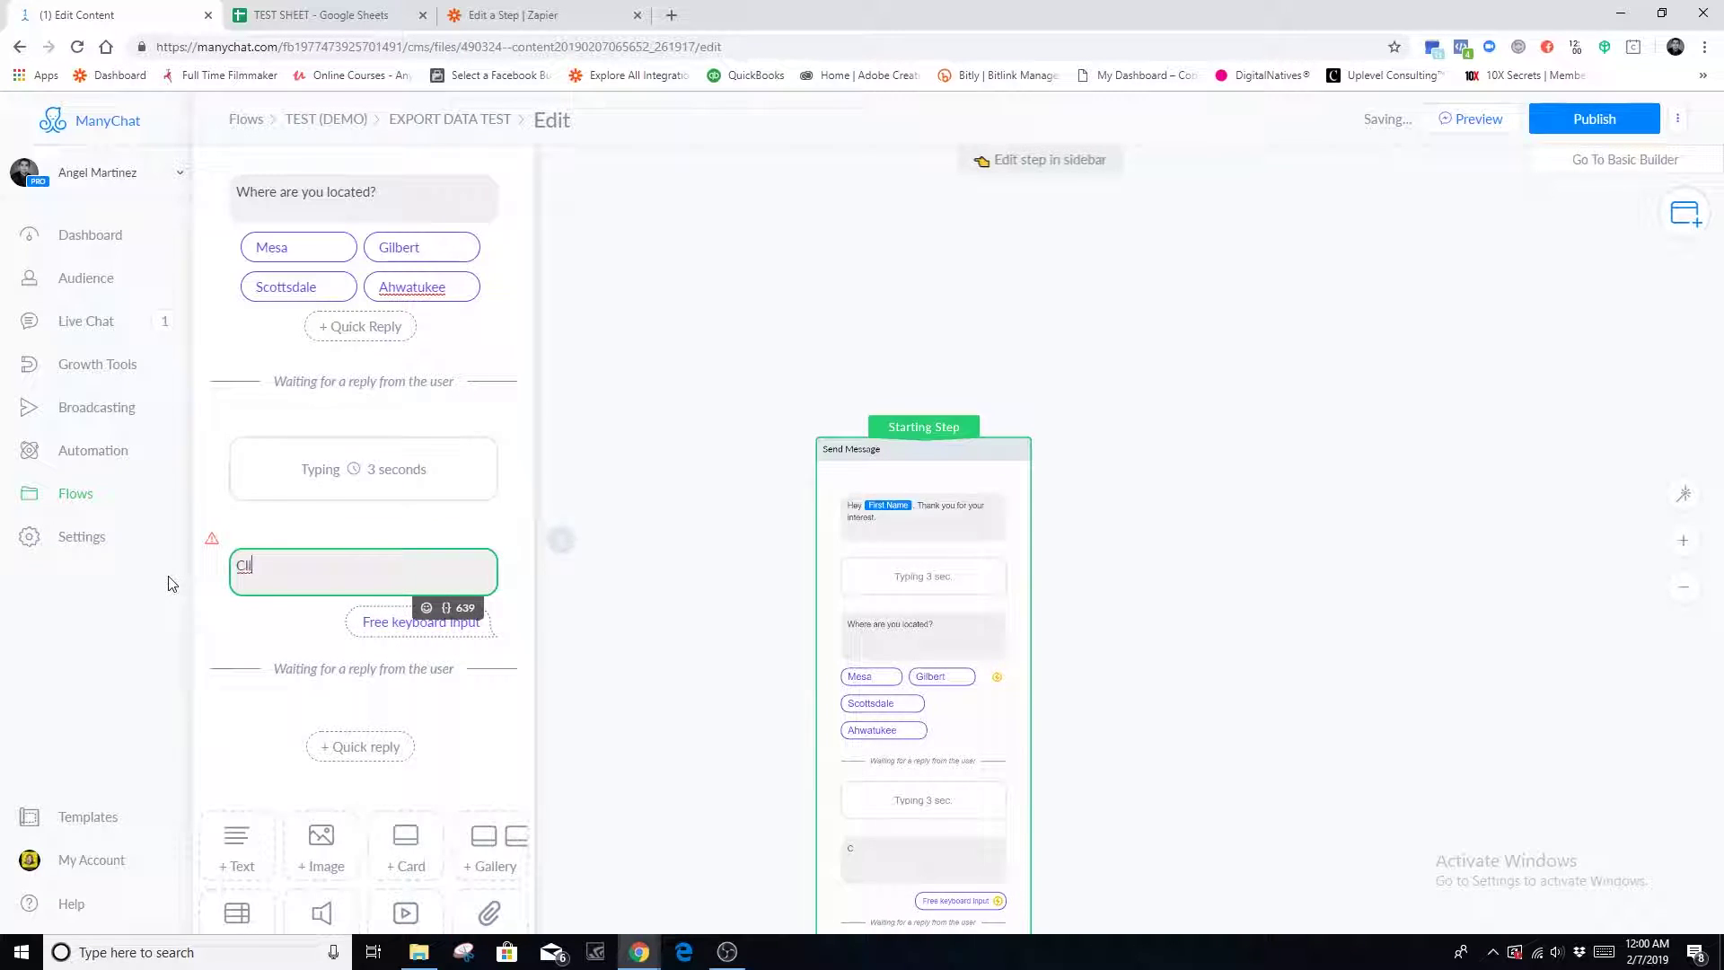
text(ck the button below to con)
key(BackSpace)
text(onfirm)
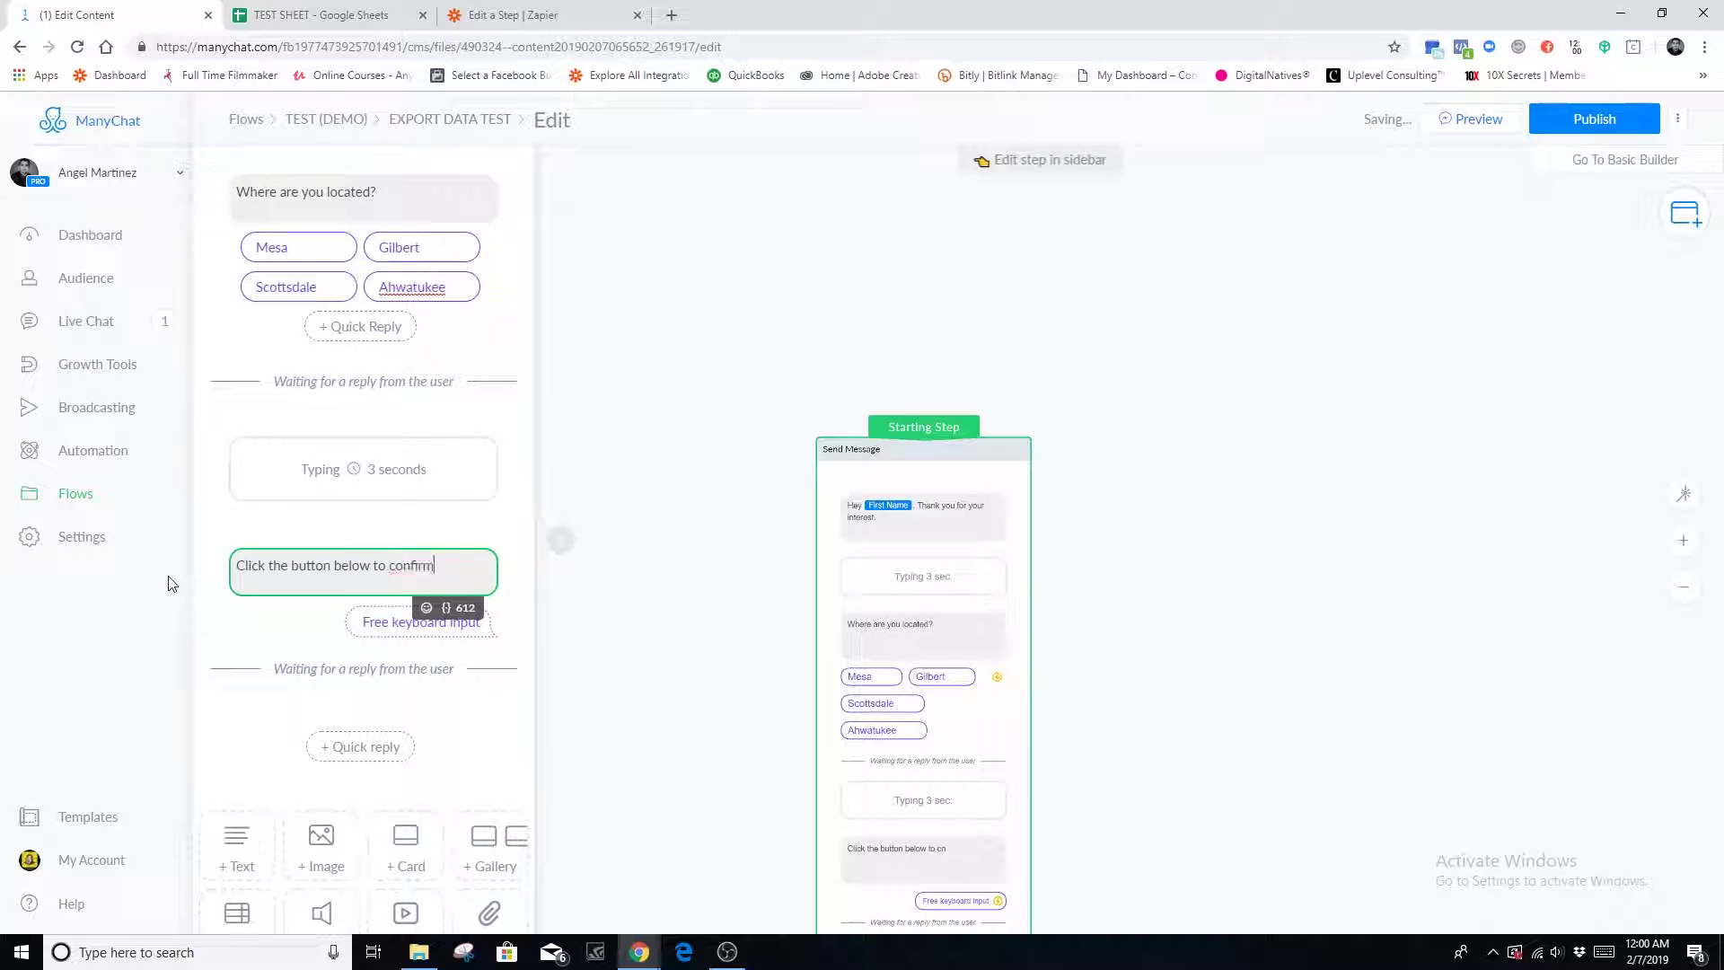
text( your email?)
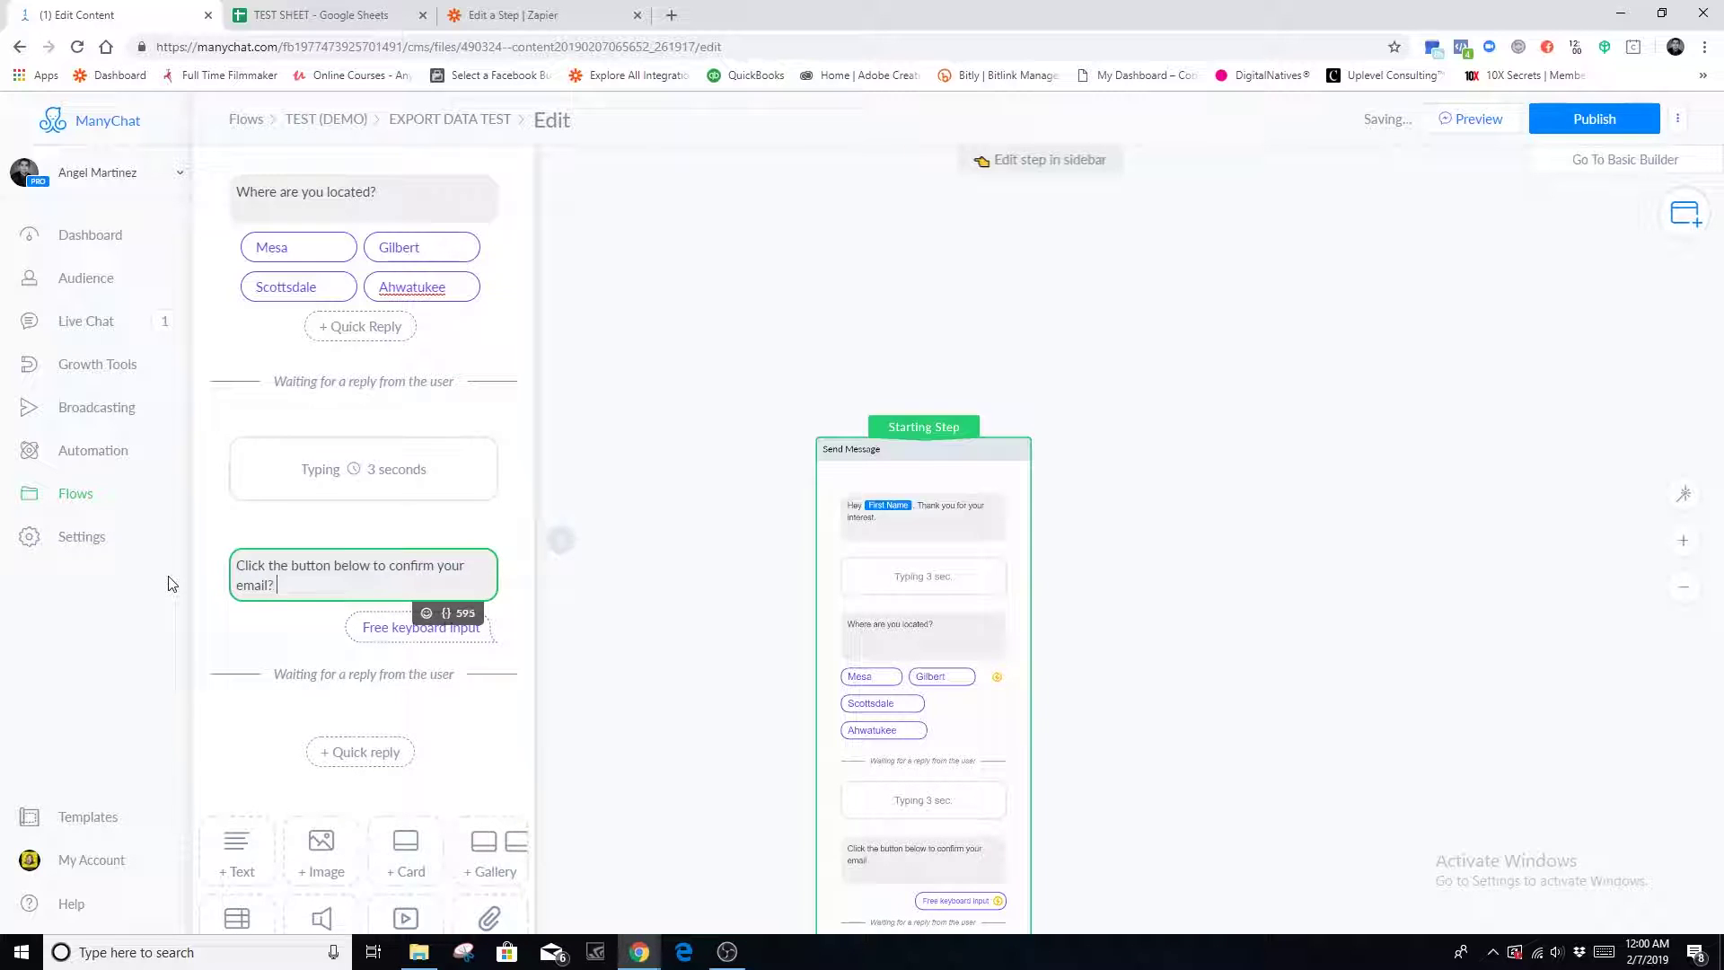
Set the email question's reply type to Email and remove the Skip button text.
click(354, 628)
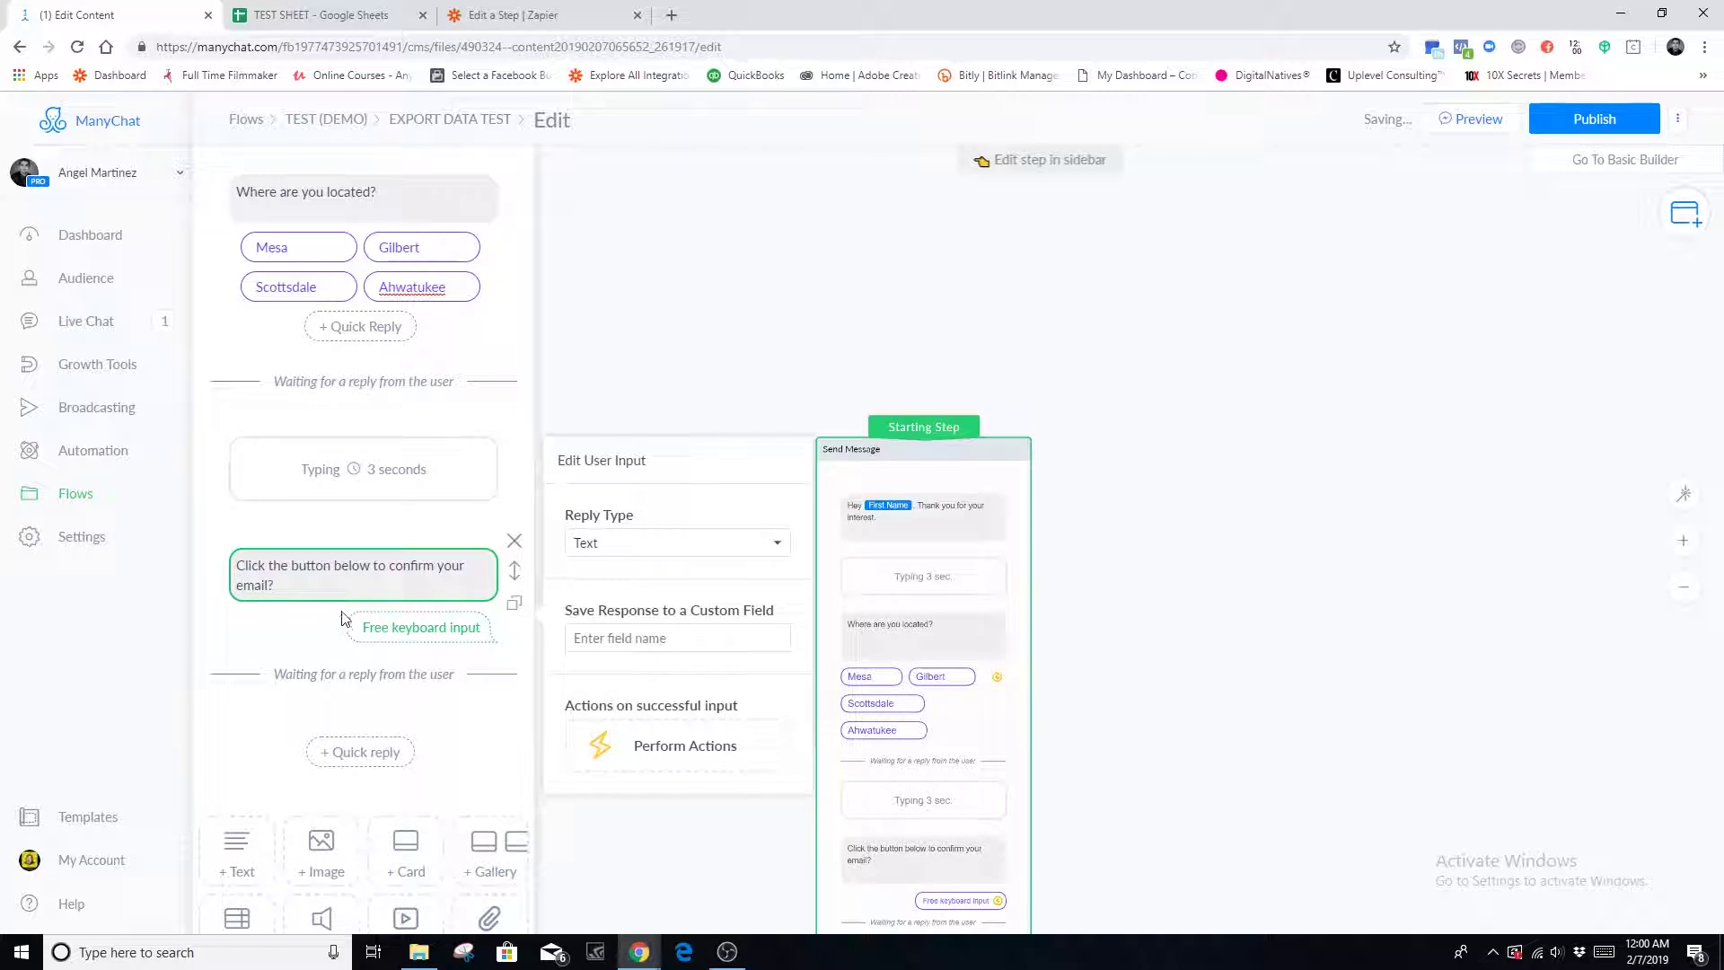
click(607, 543)
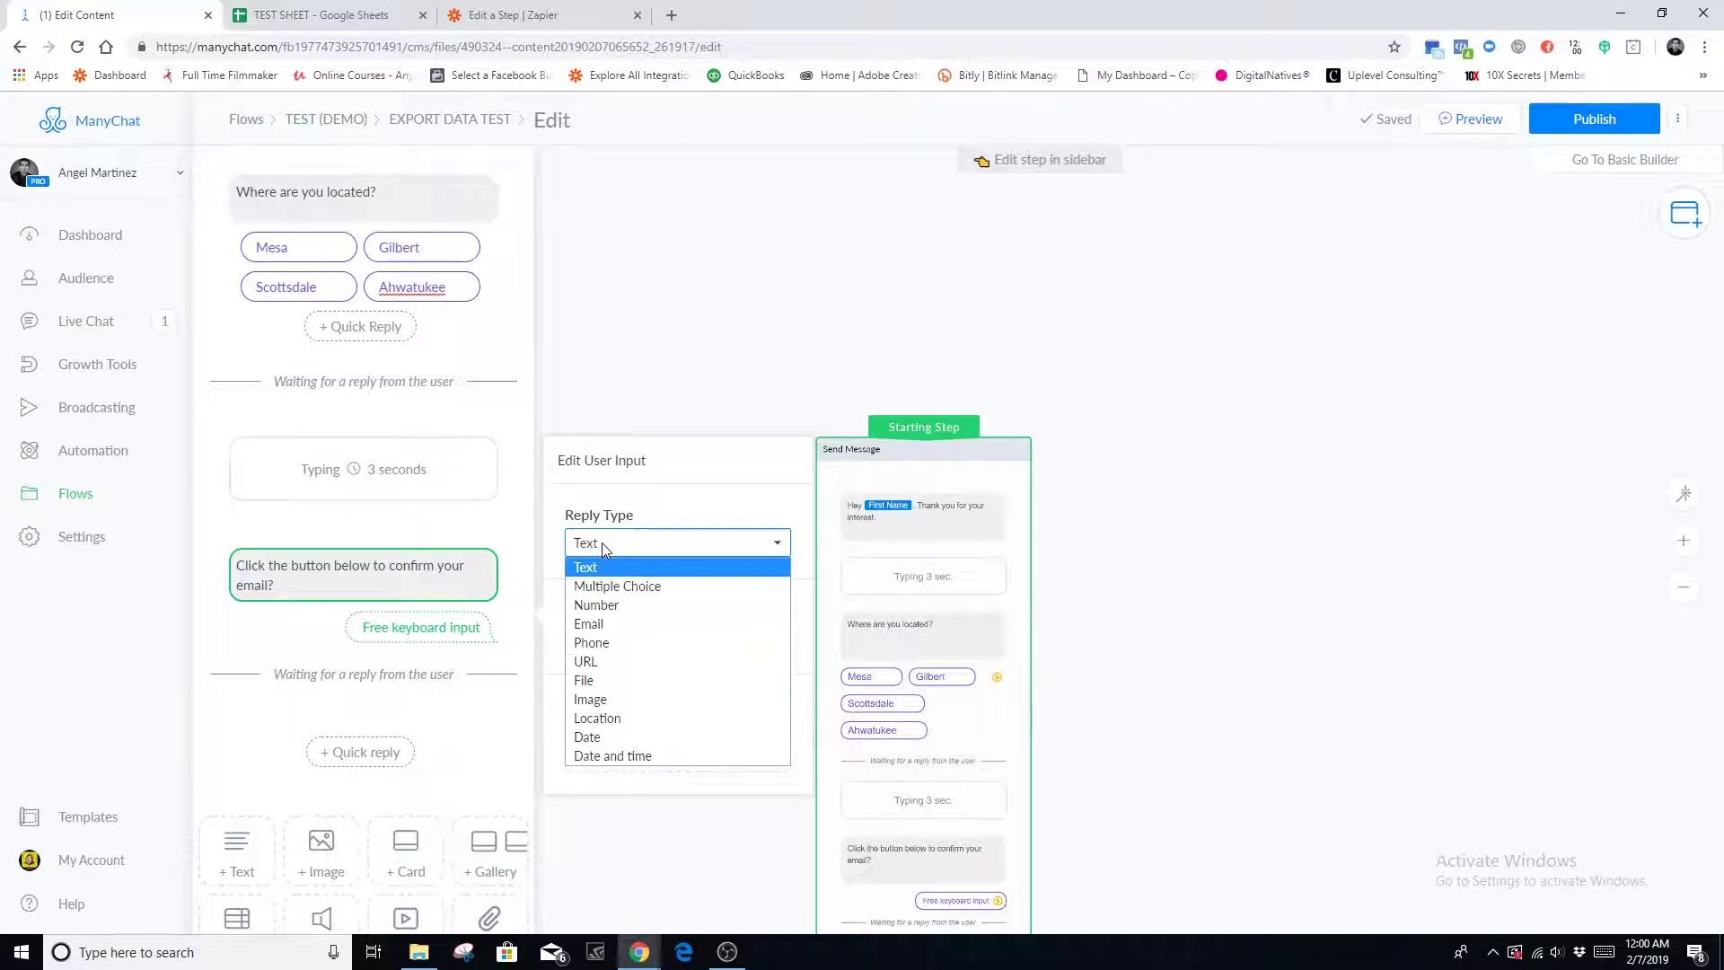
click(607, 624)
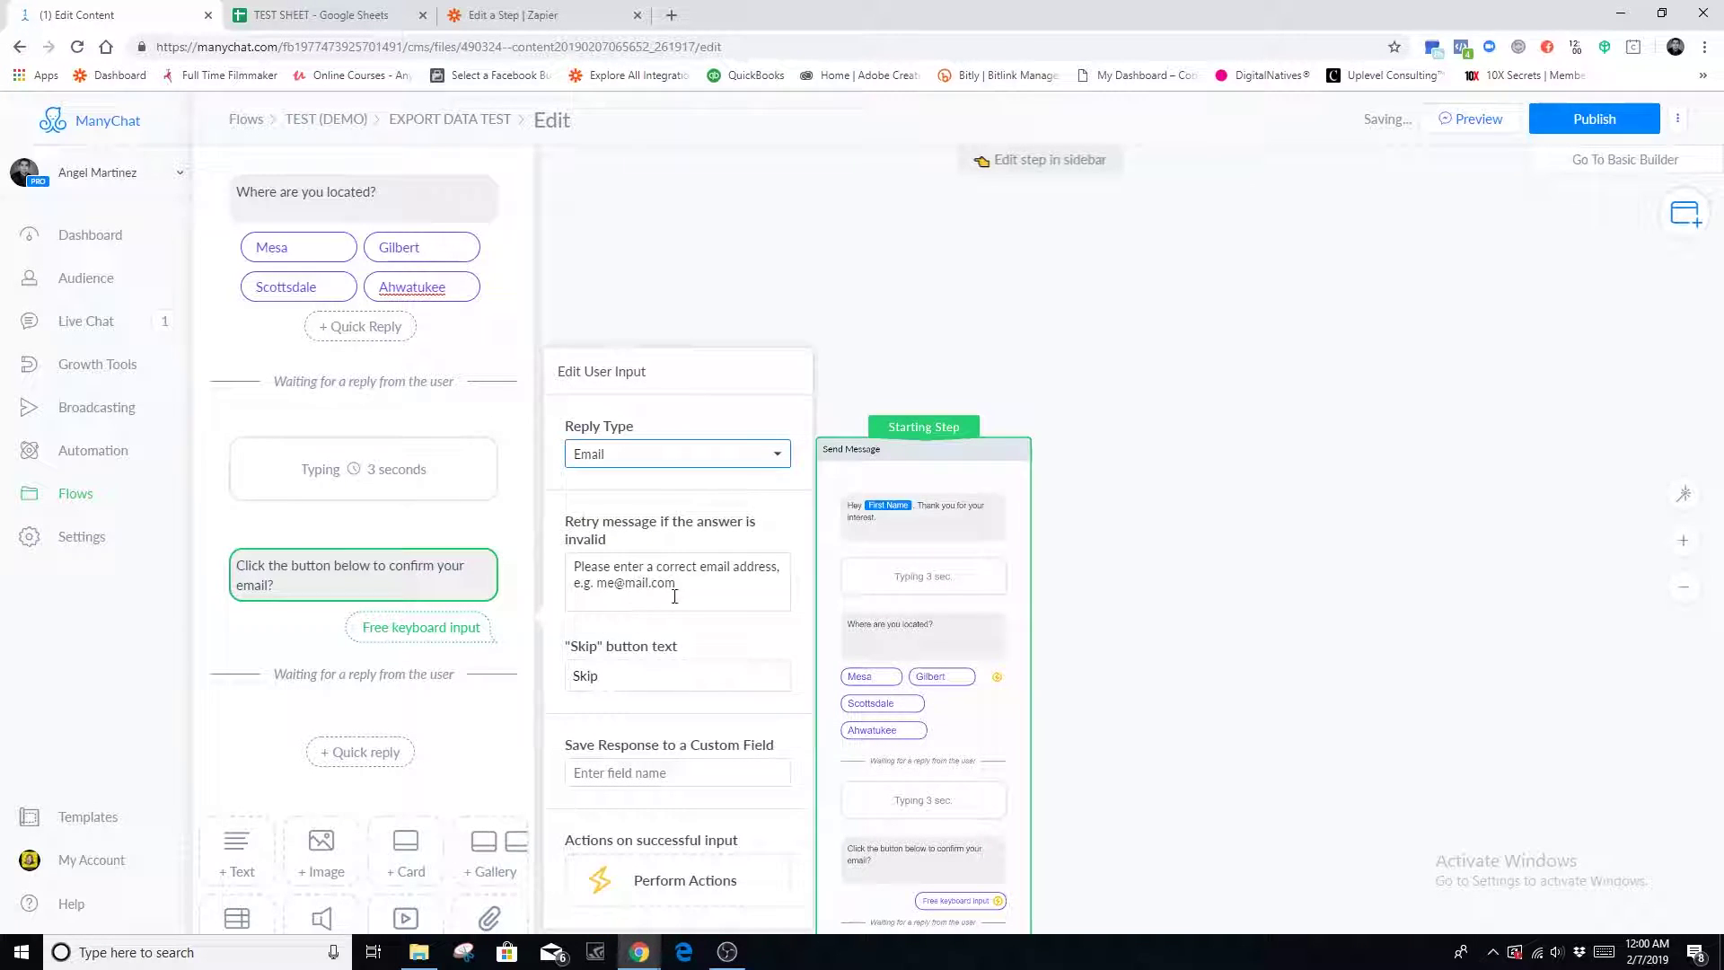
double_click(613, 680)
key(BackSpace)
click(323, 648)
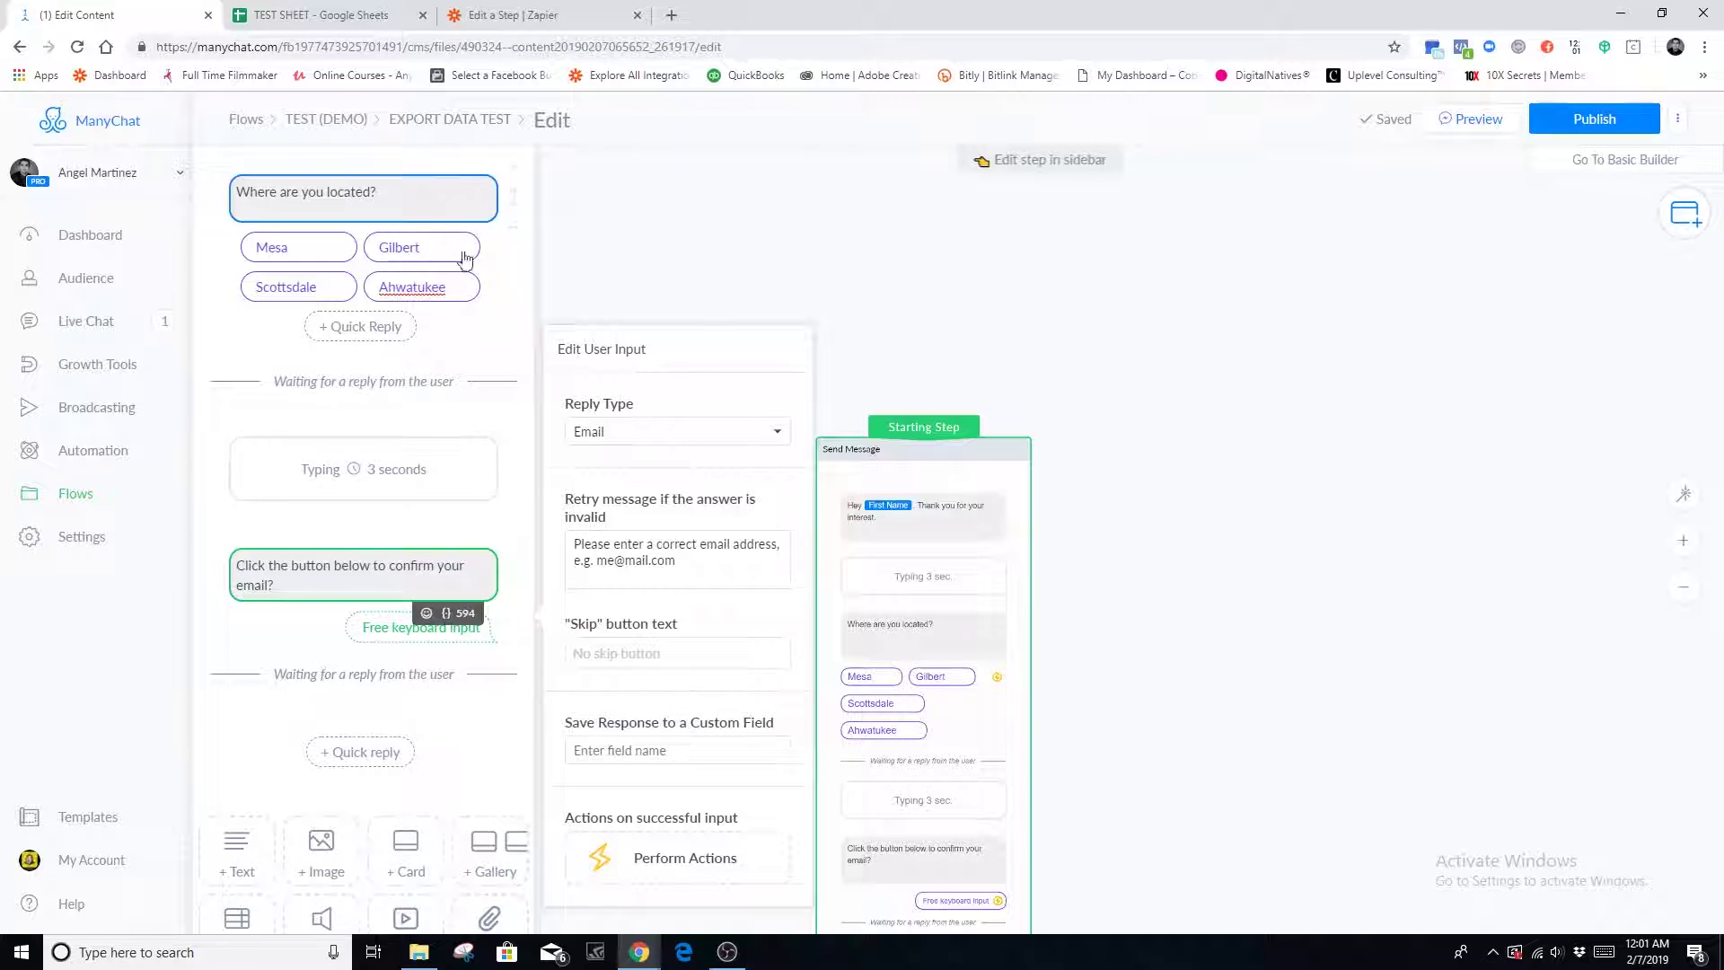
Save the email answer to a new EMAIL custom field and add a 3-second typing delay.
click(622, 754)
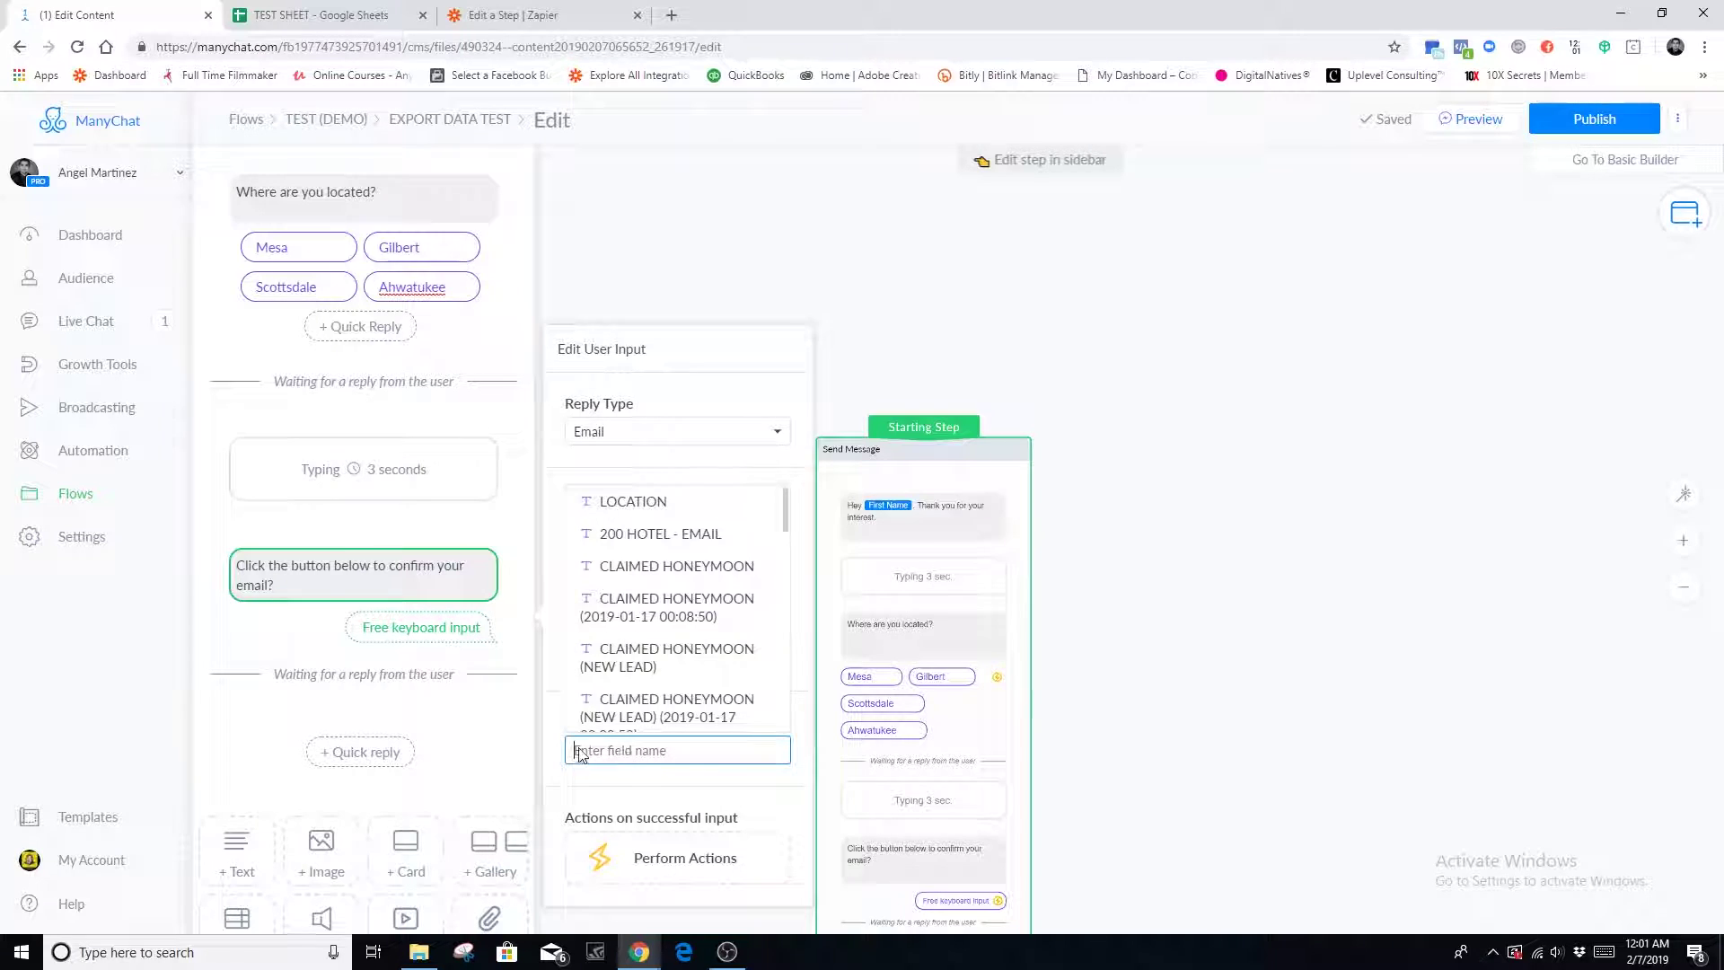
click(323, 664)
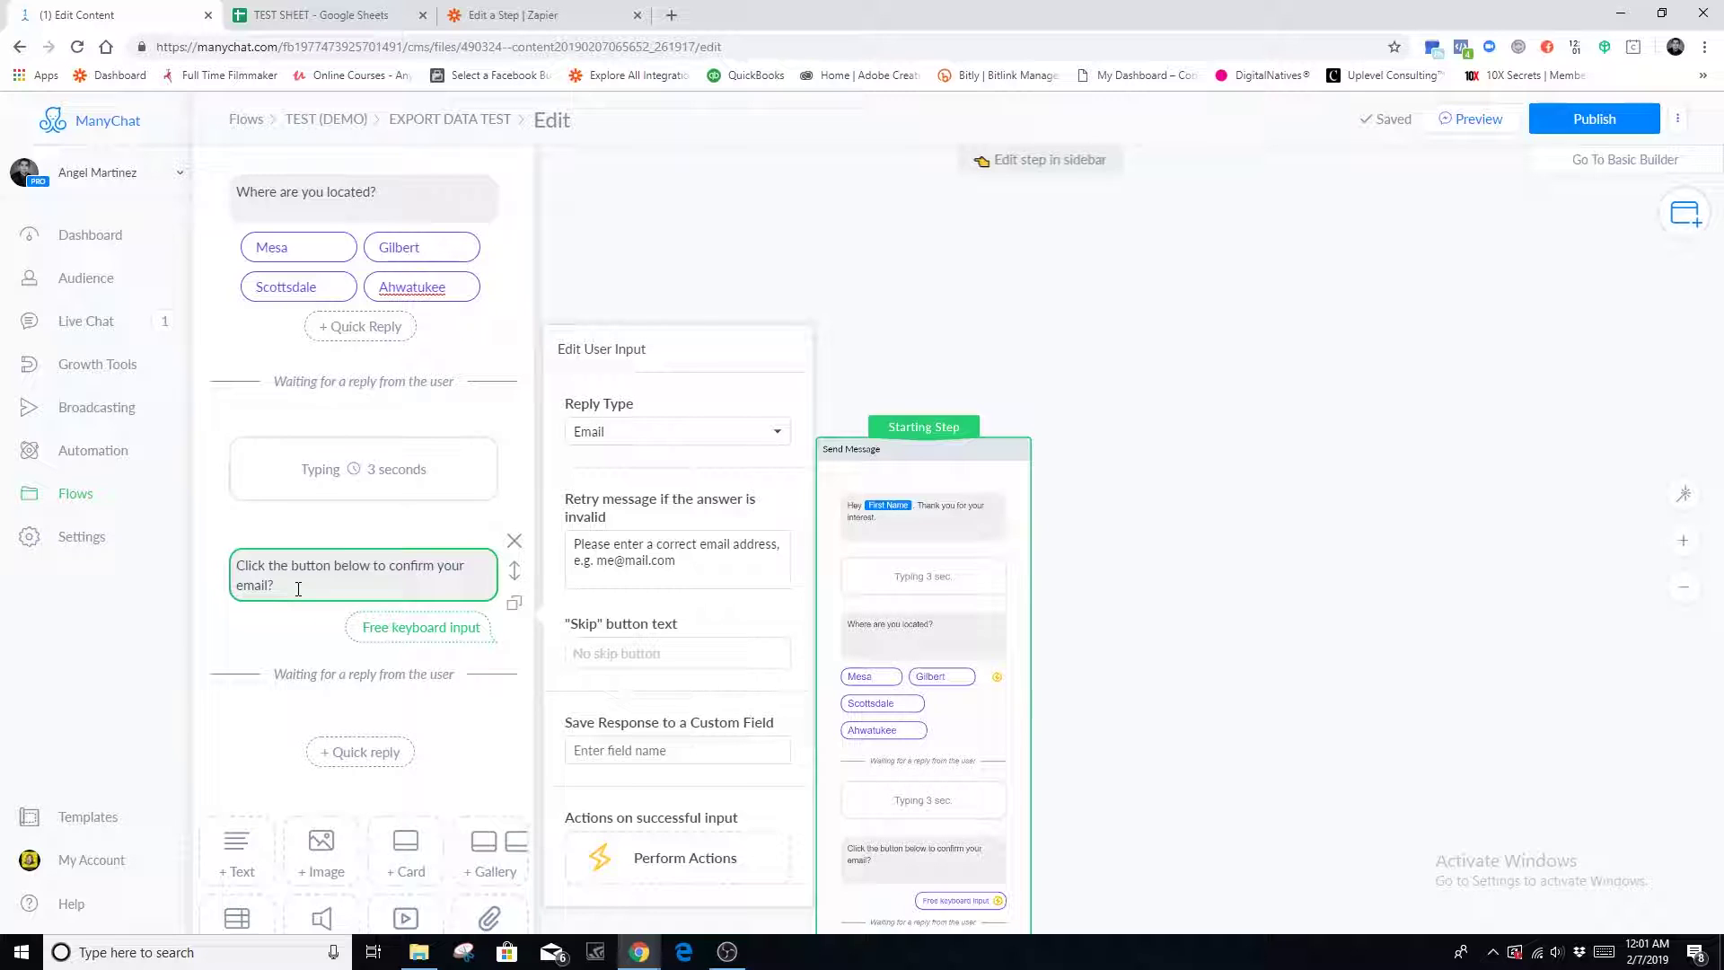
click(605, 750)
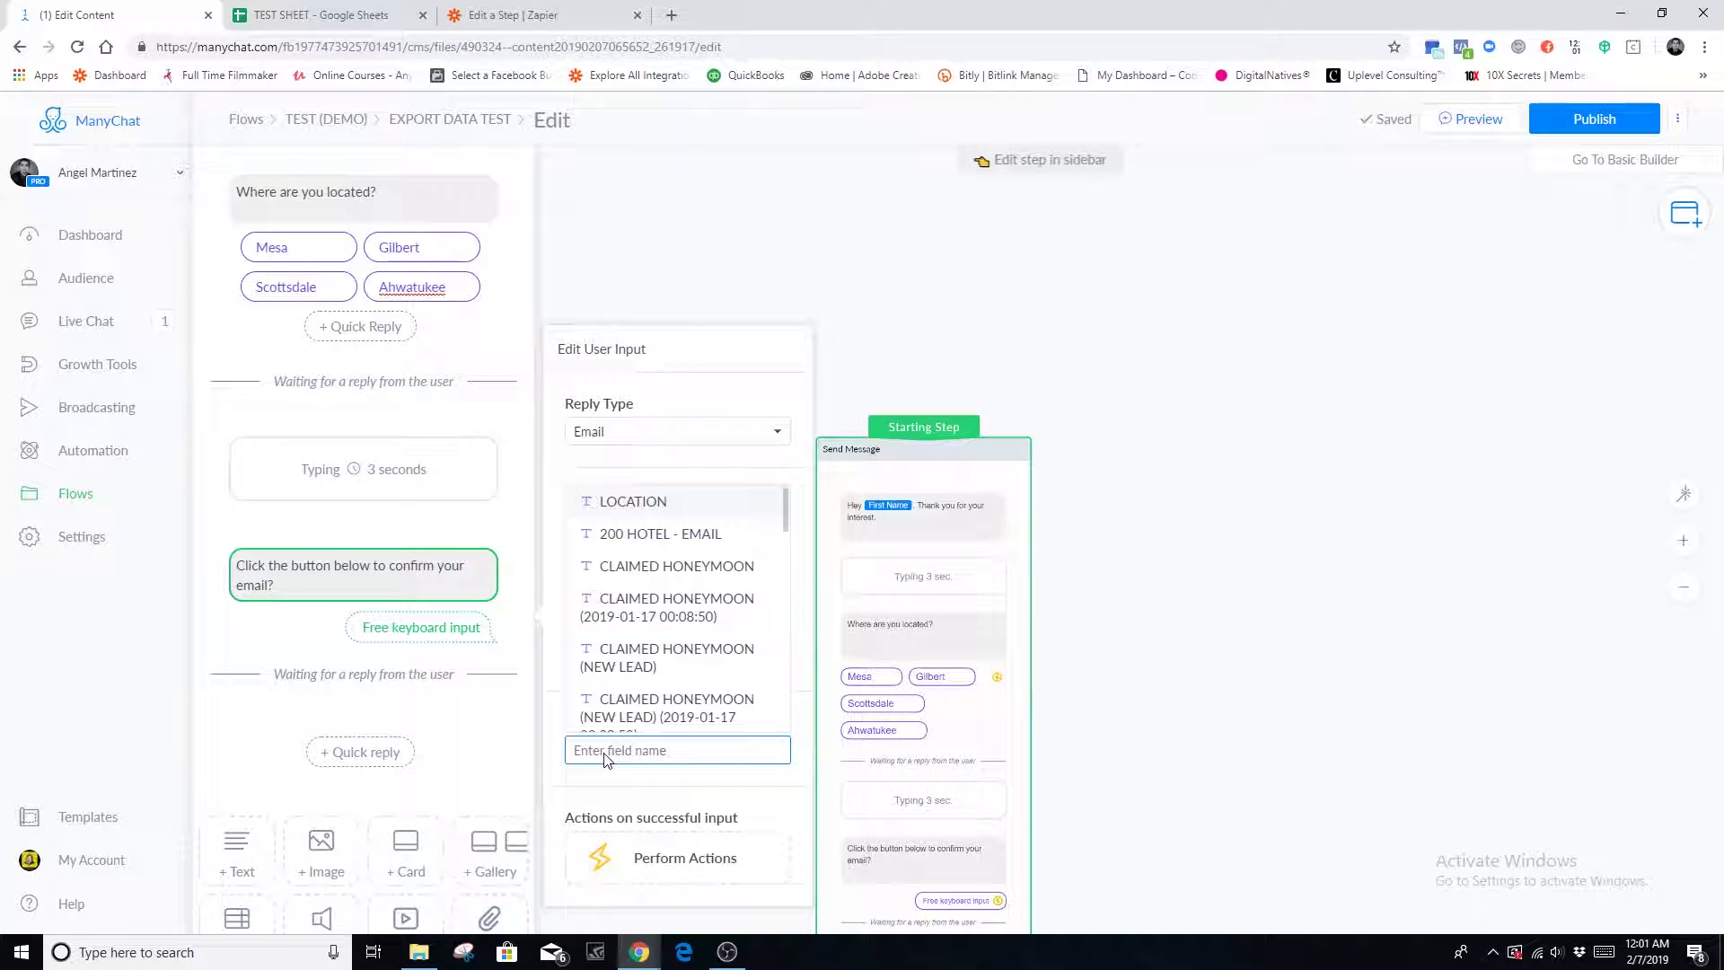
text(EMAIL)
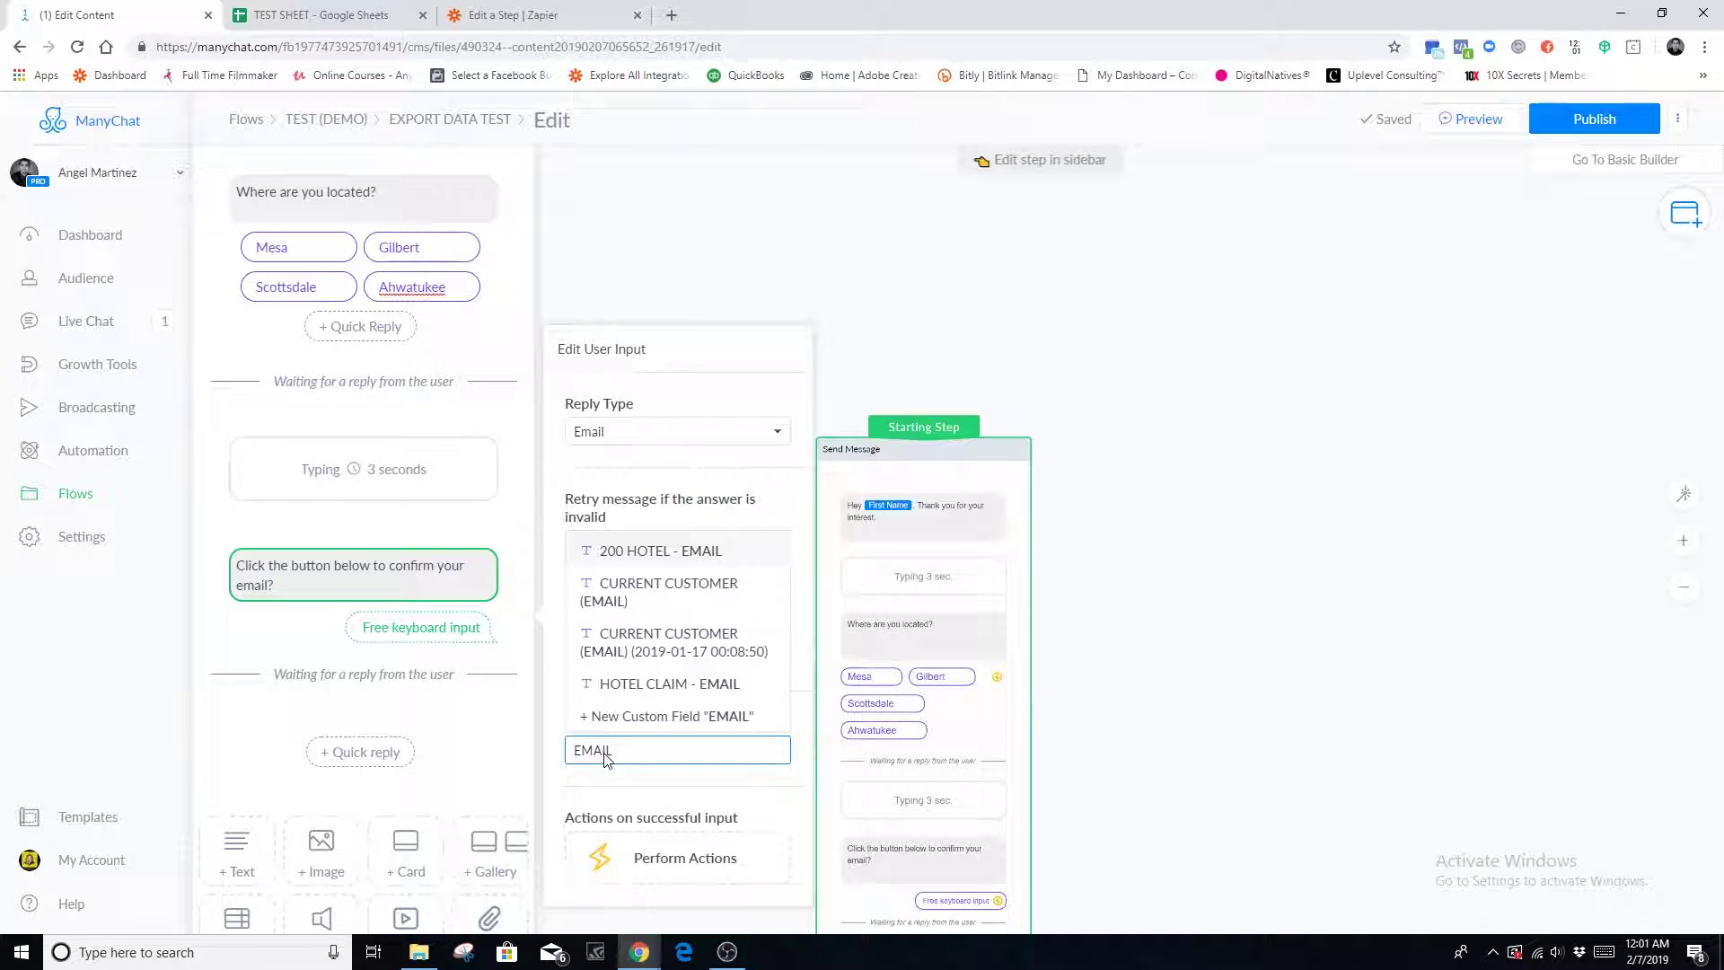
click(657, 716)
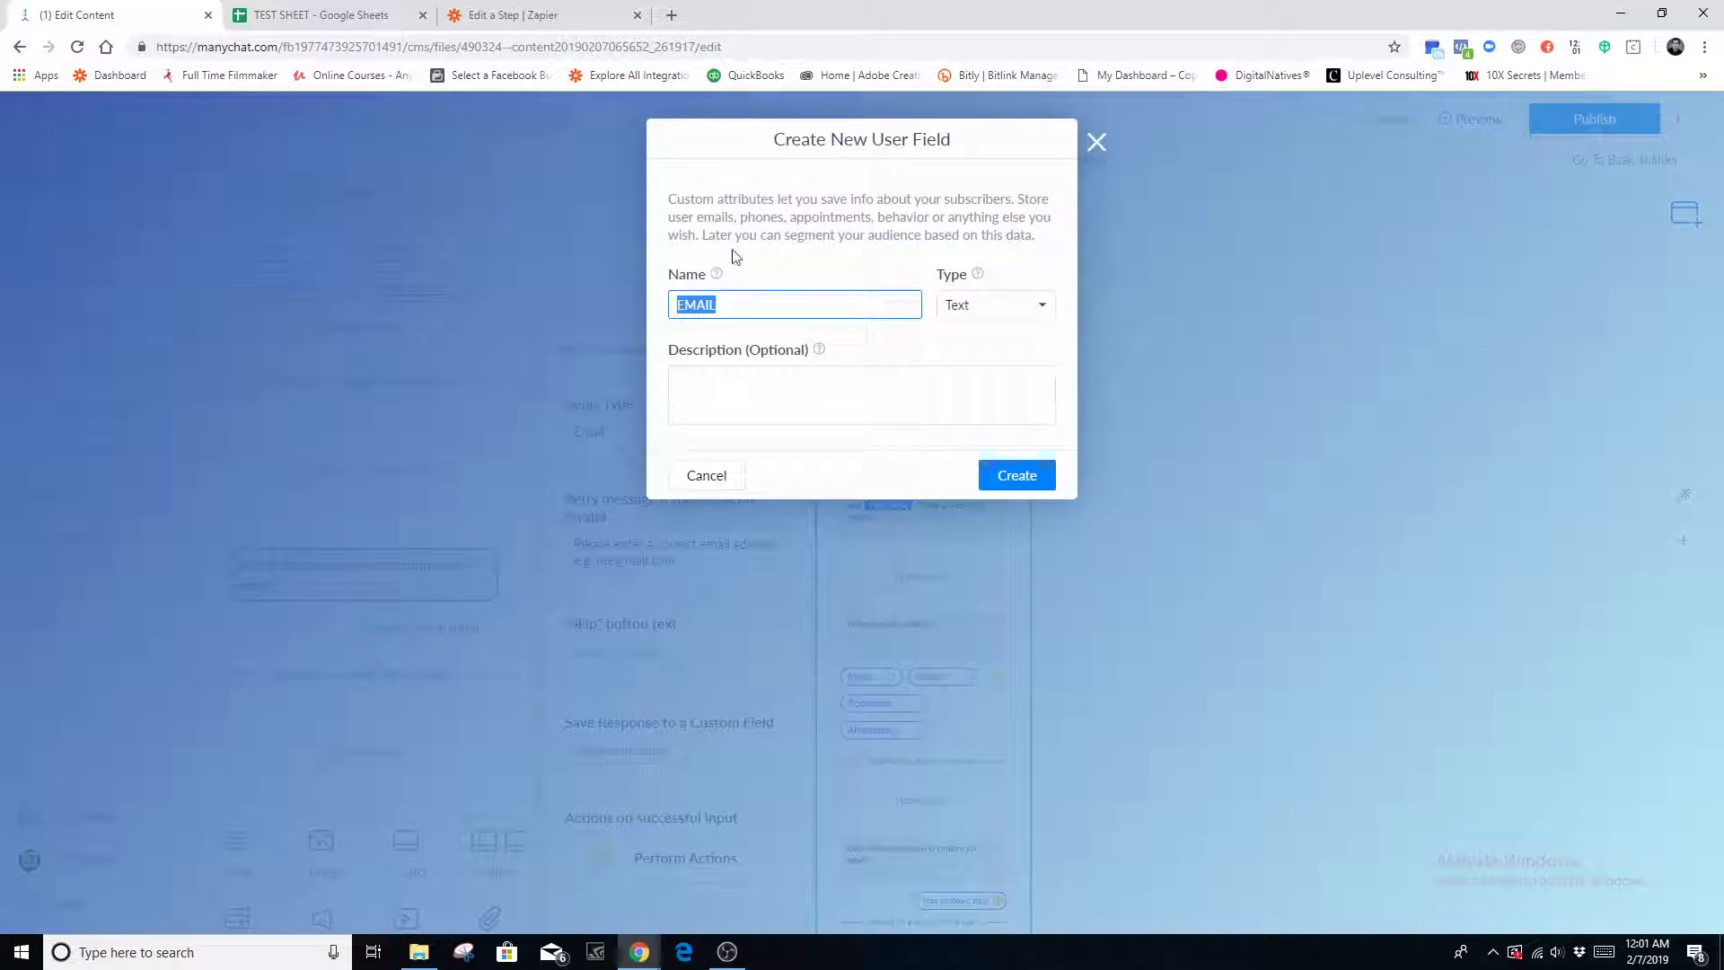
click(1018, 476)
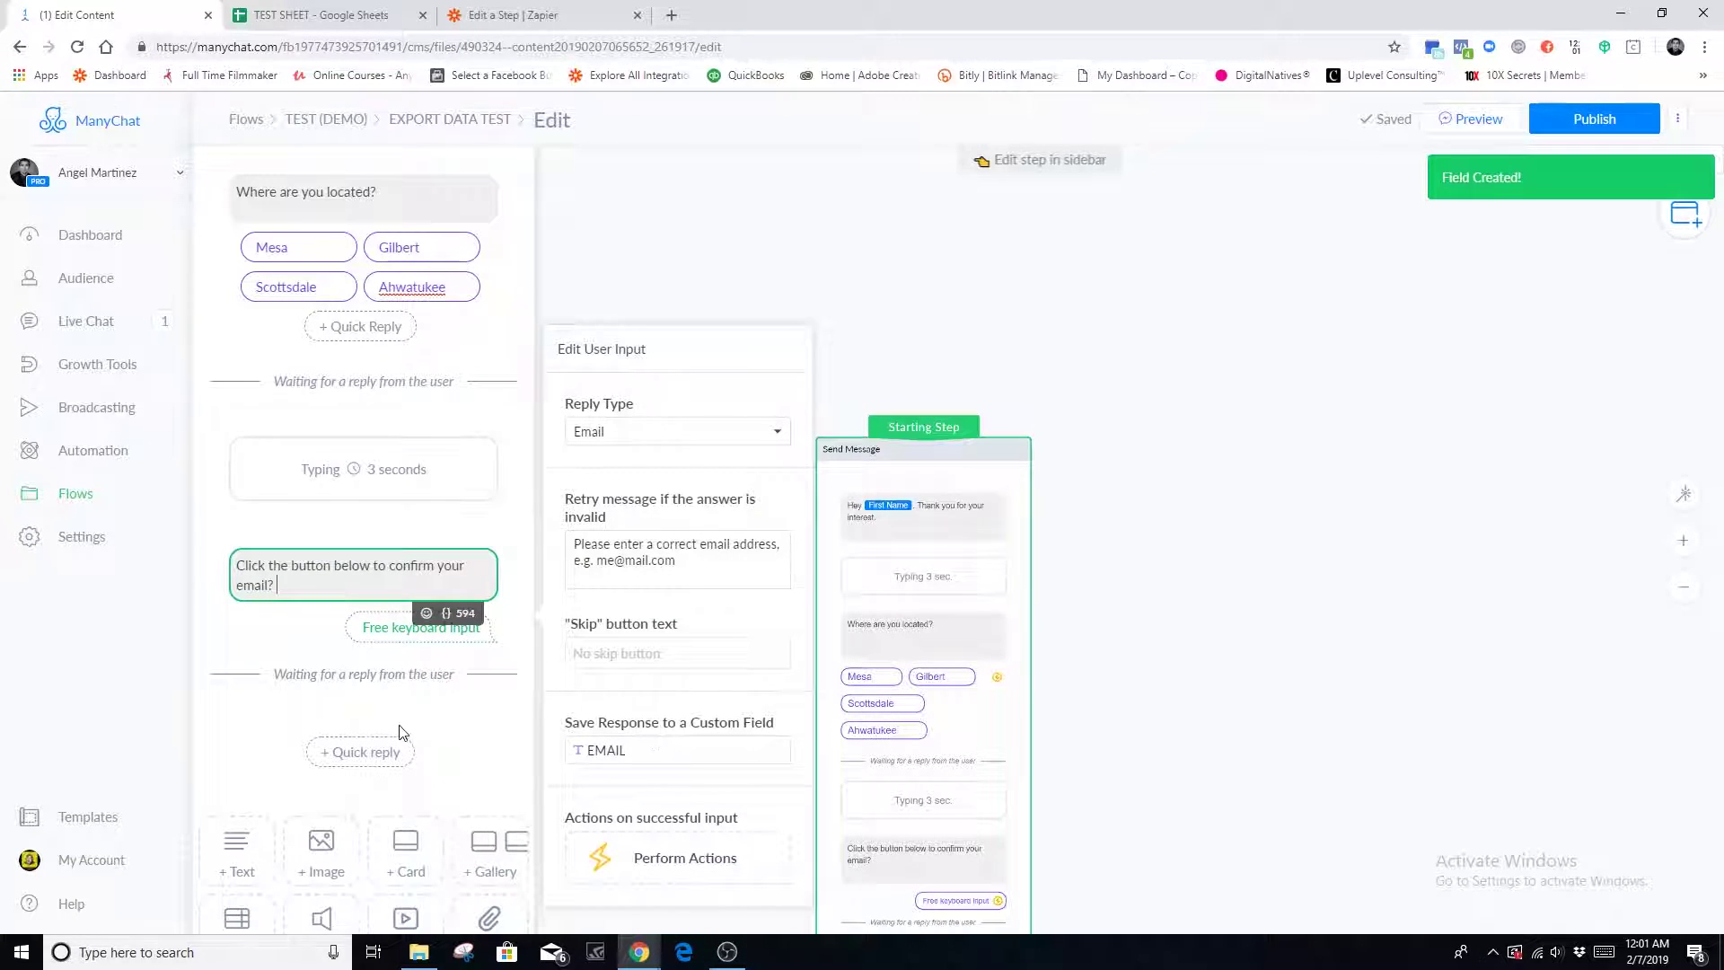
scroll(454, 710, down, 2)
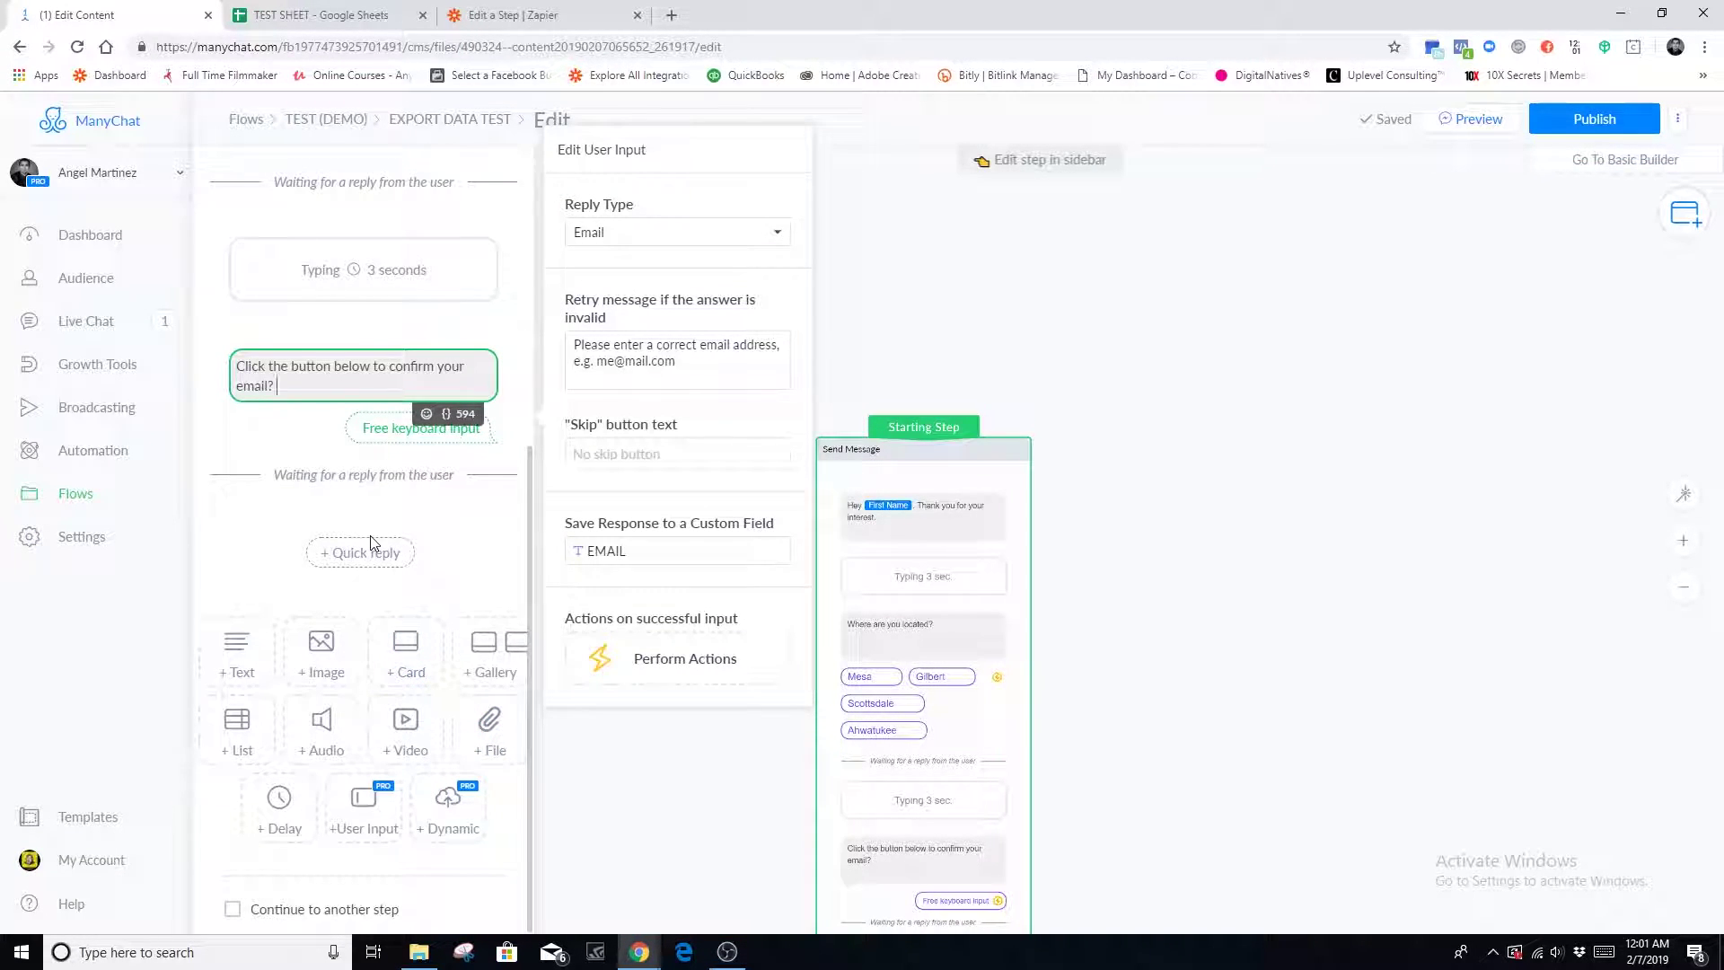
click(278, 820)
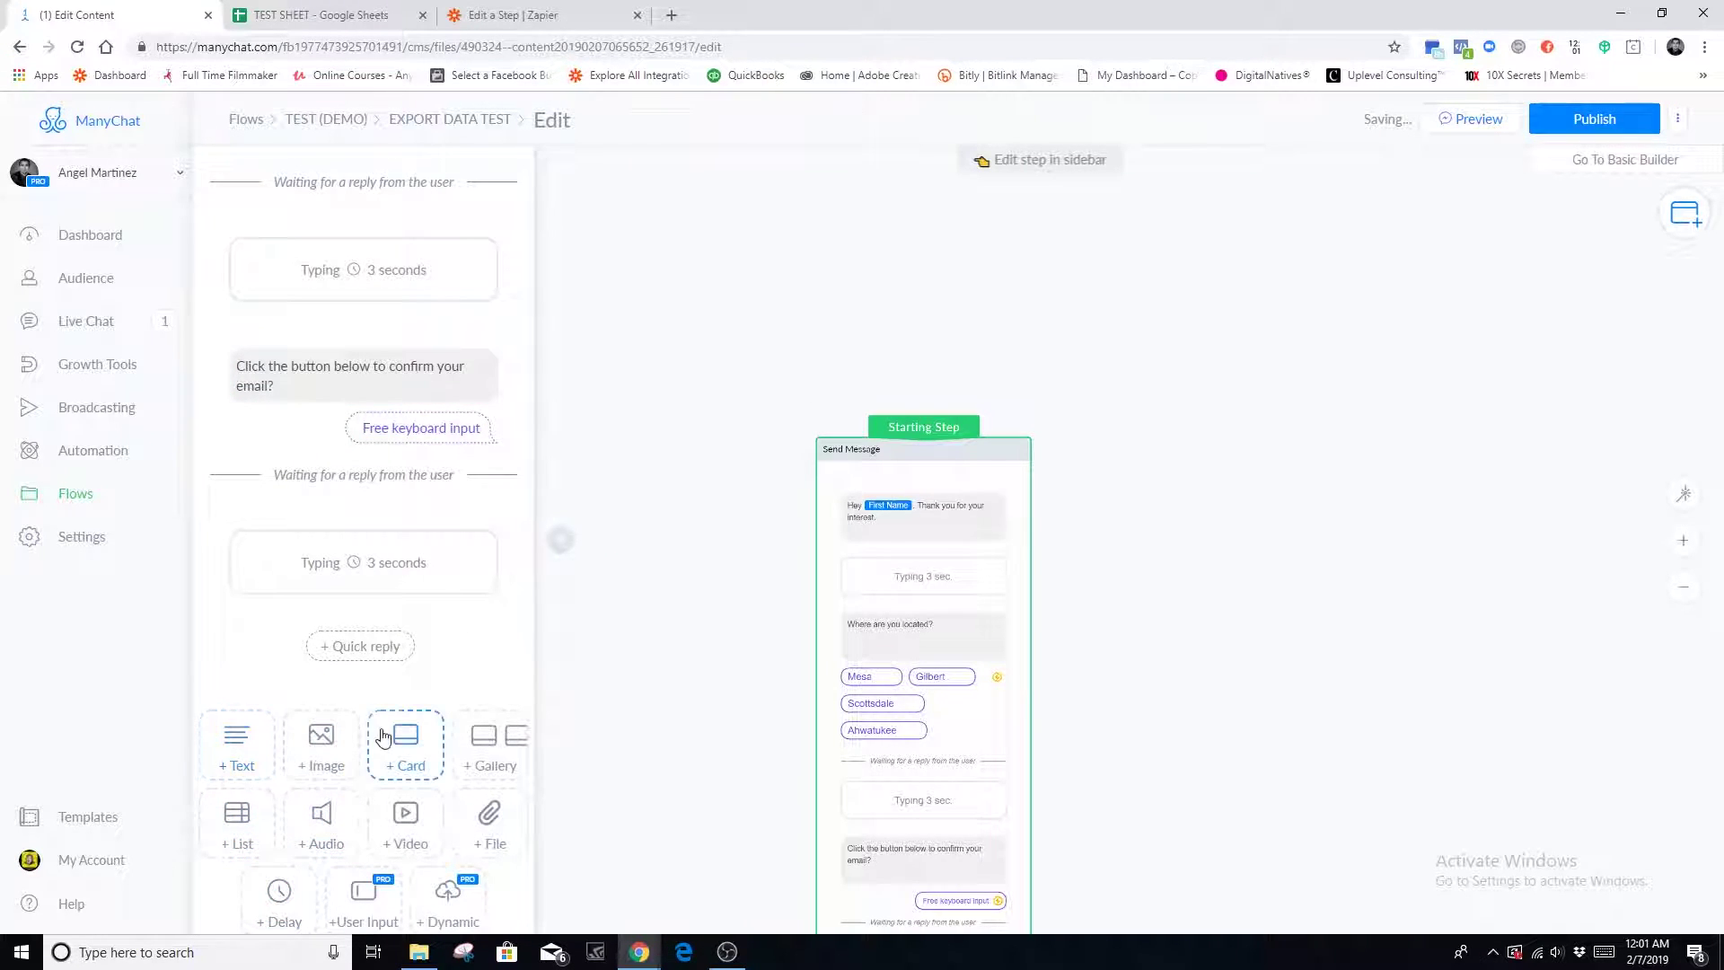
Add a user-input question 'Click the button below to confirm your phone number'.
scroll(377, 772, down, 1)
click(364, 812)
click(324, 572)
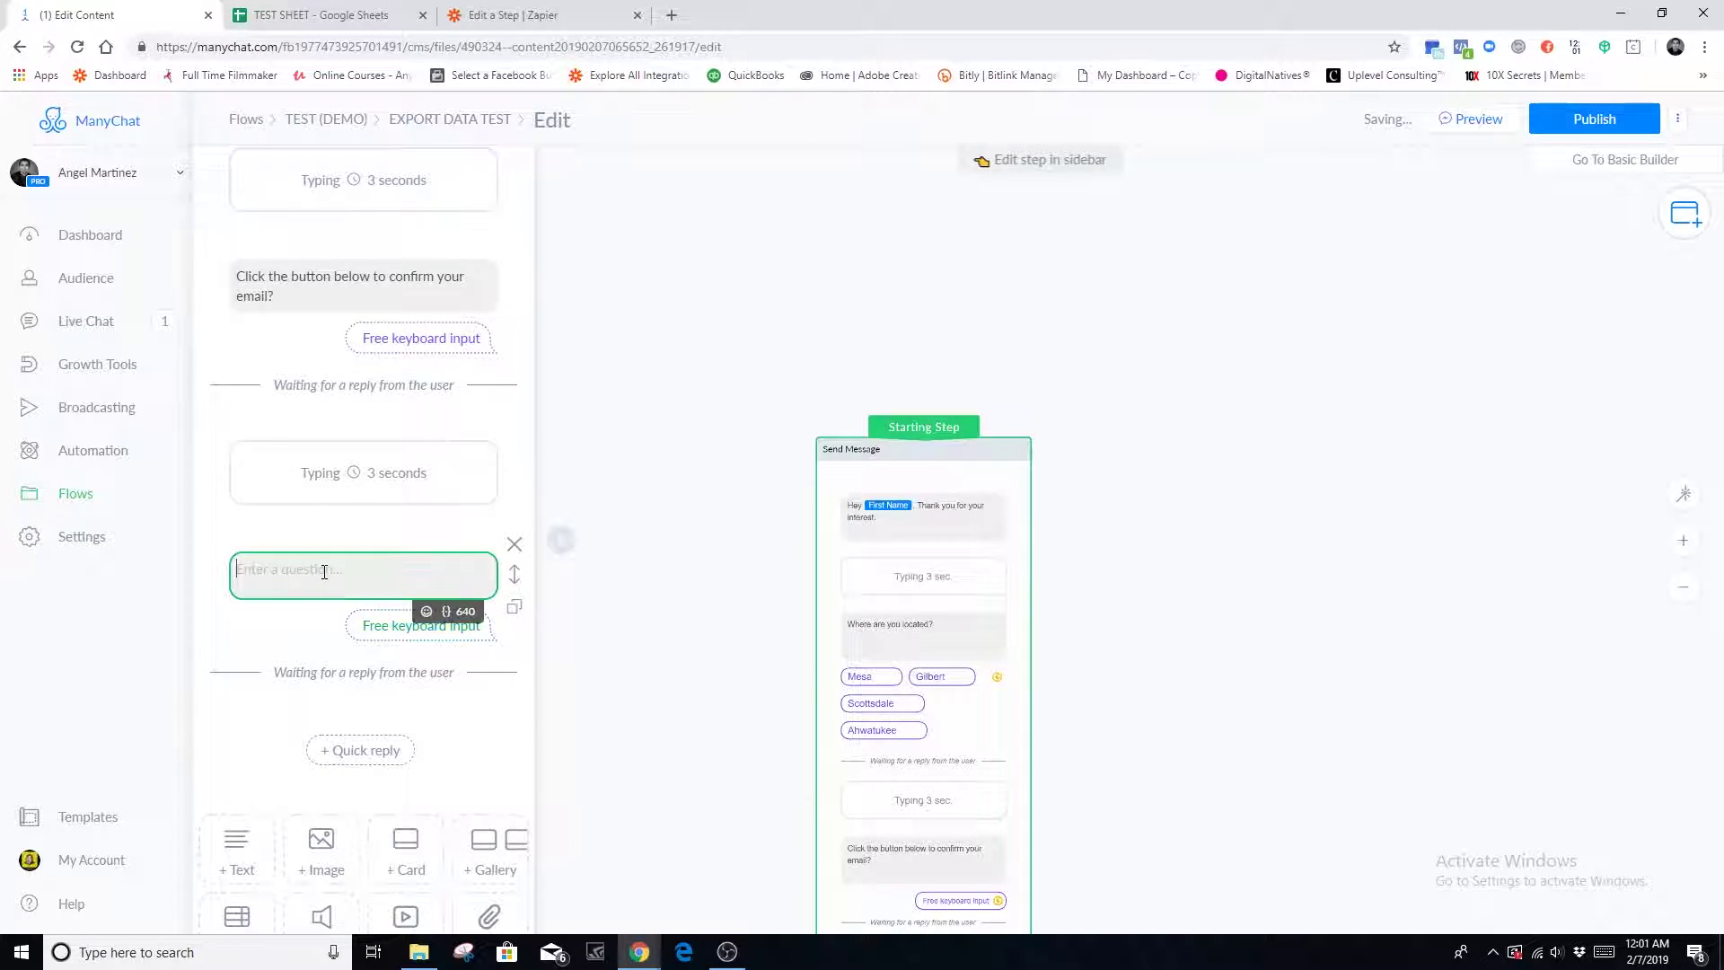
text(W)
key(BackSpace)
text(Cl)
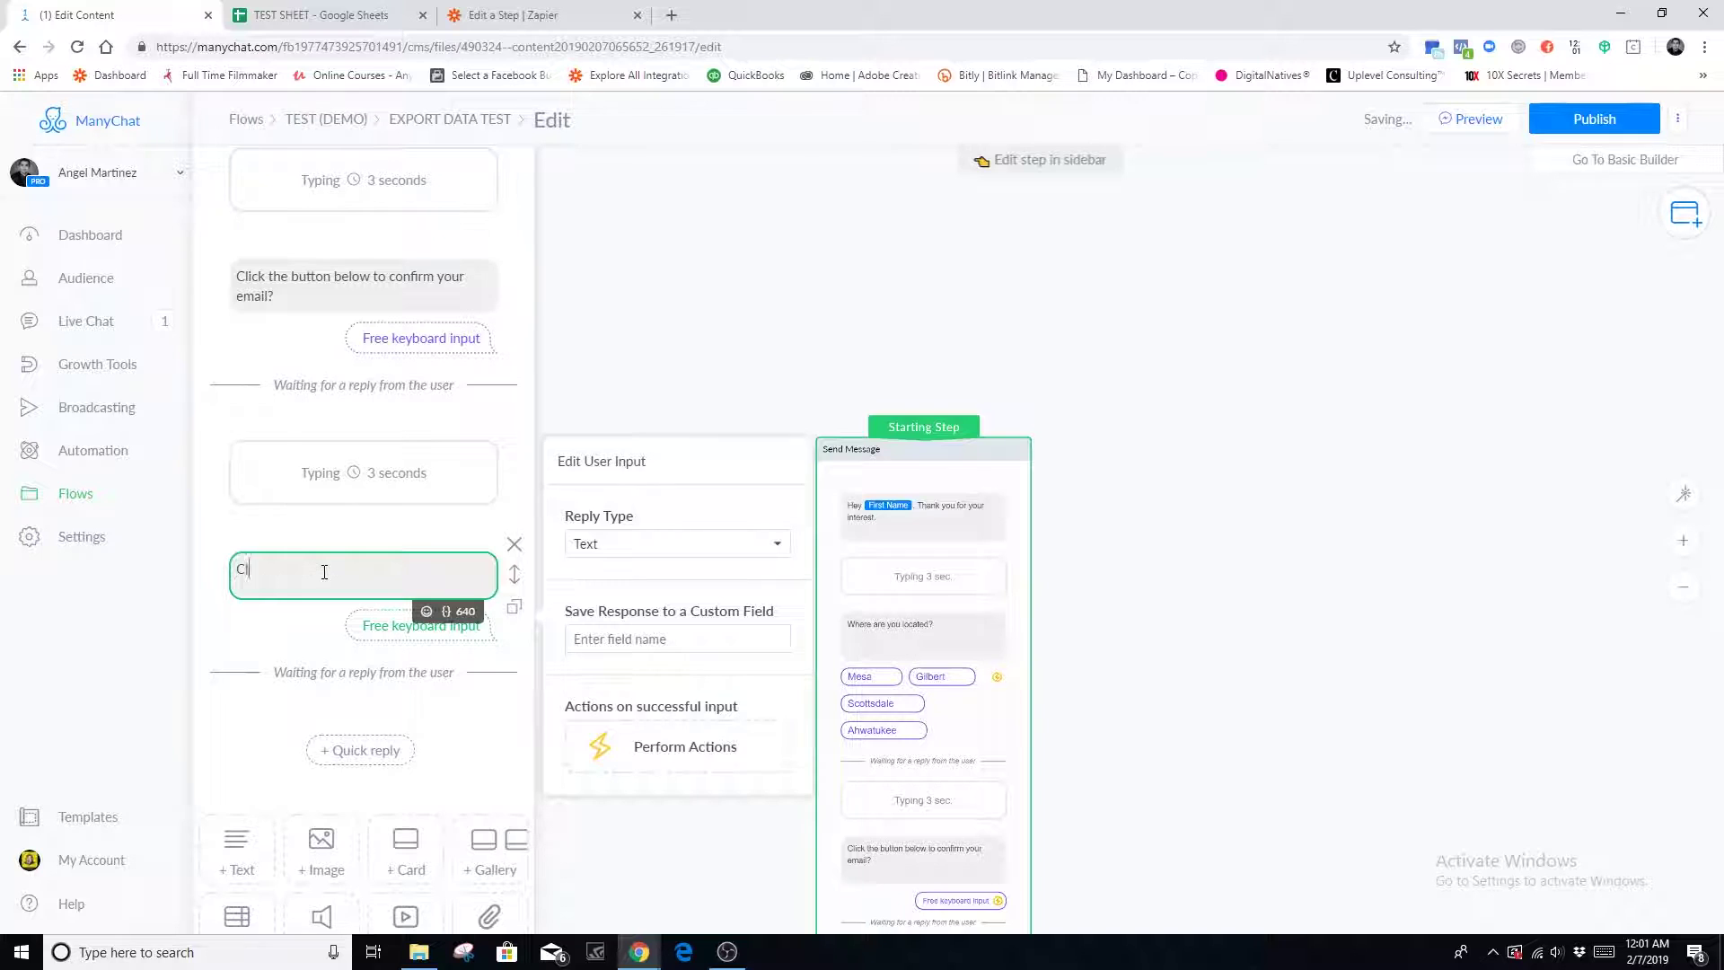
text(ick the button below to confirm your phon)
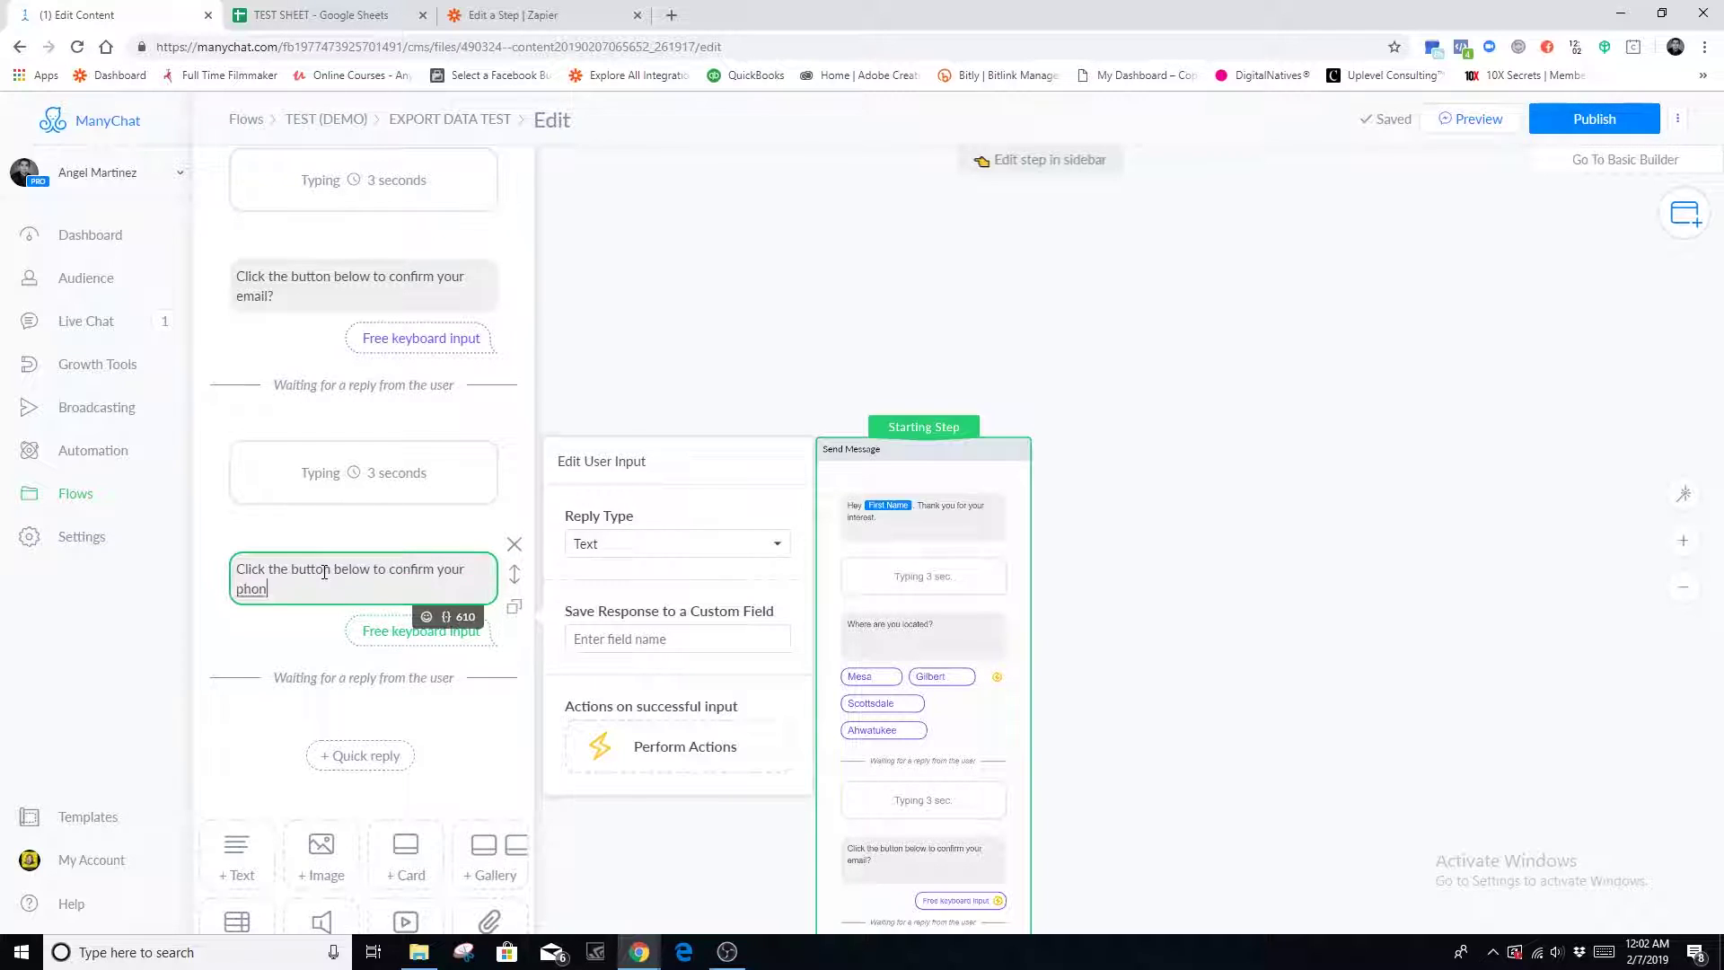
text(e number?)
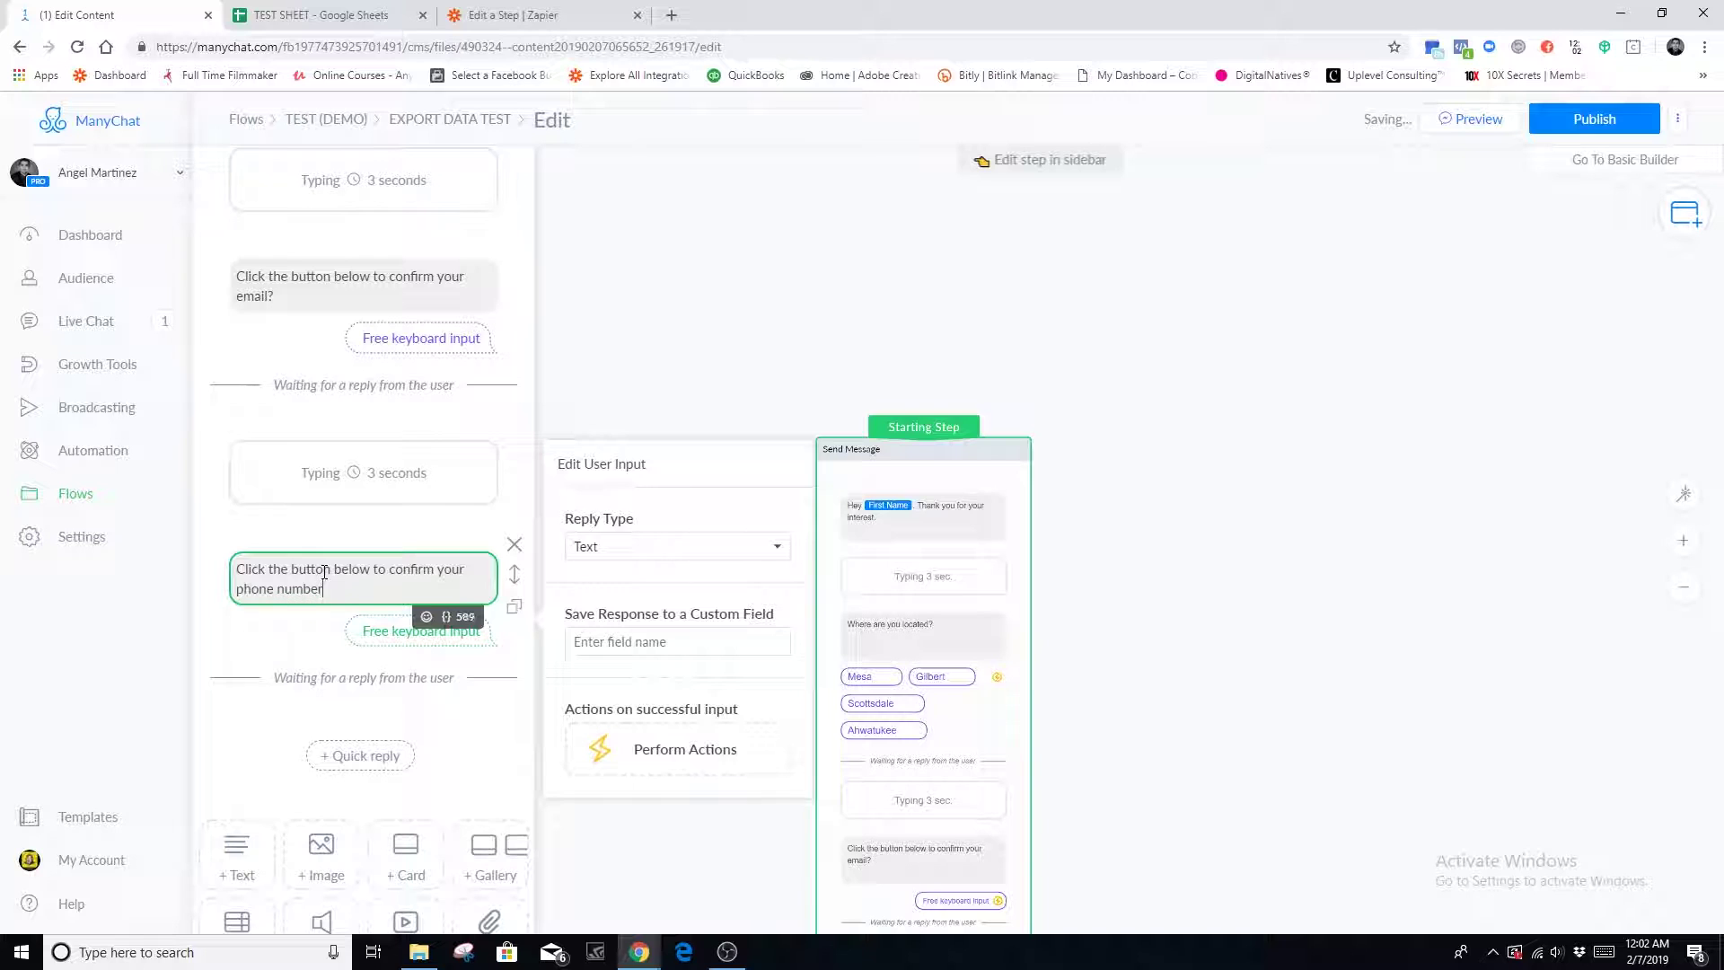
Set the reply type to Phone, drop the Skip option, and save to new PHONE NUMBER field.
click(629, 546)
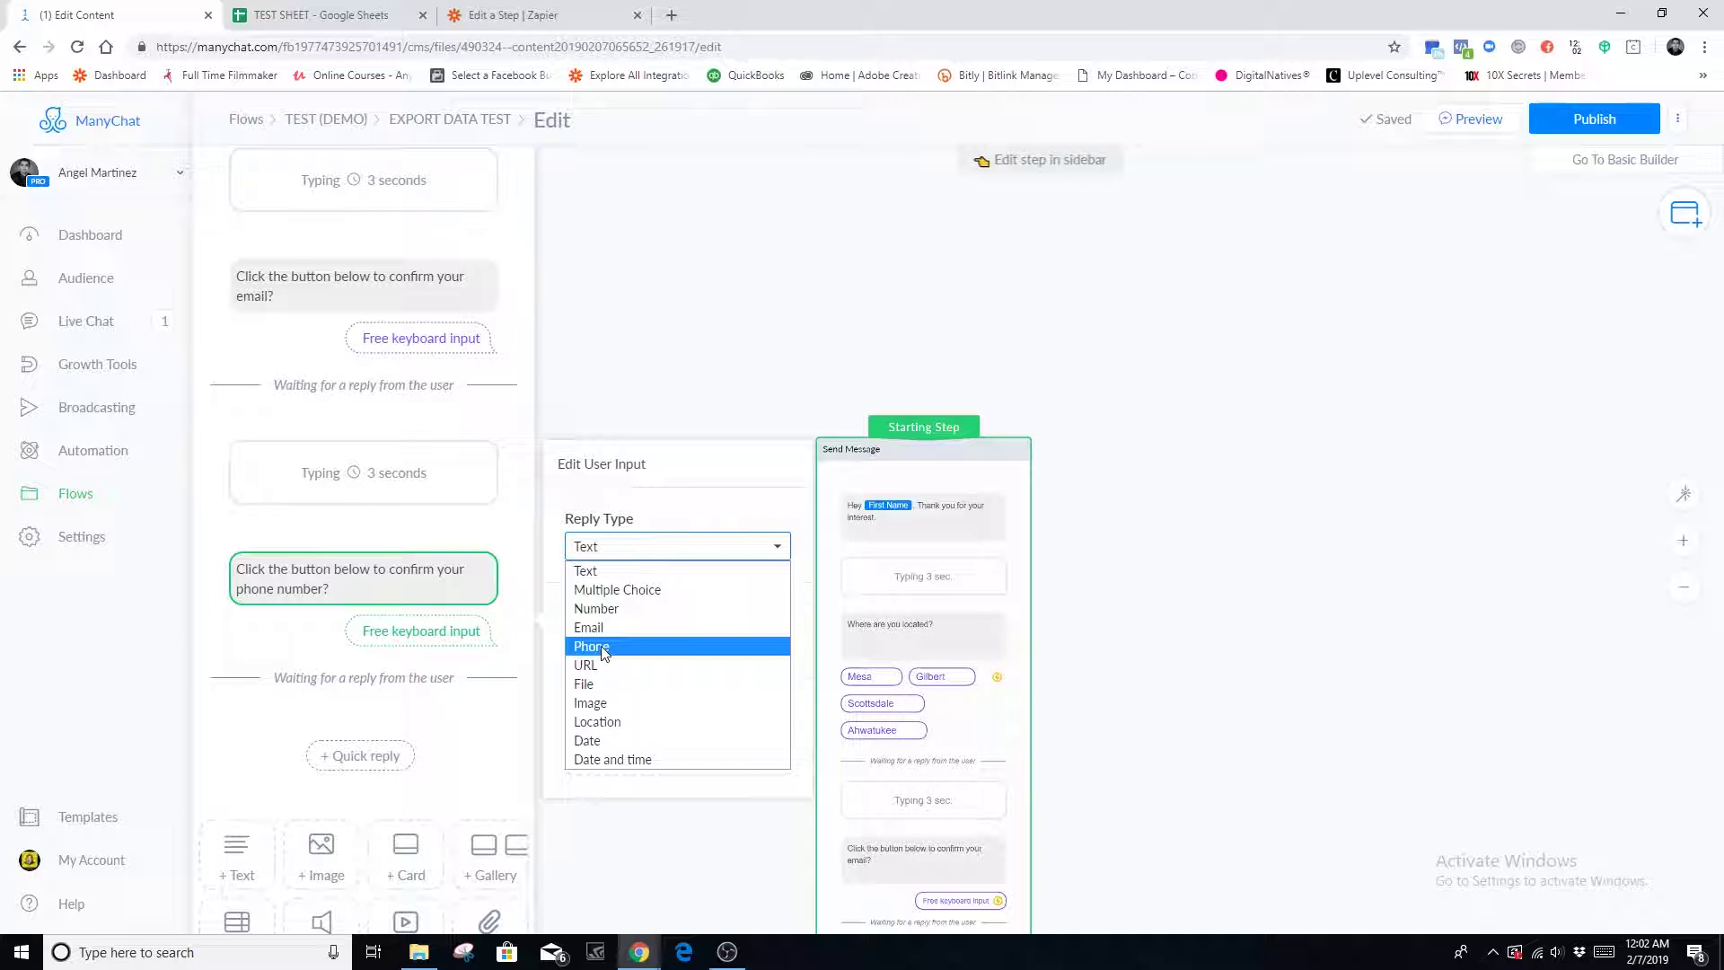
click(592, 646)
click(633, 656)
key(BackSpace)
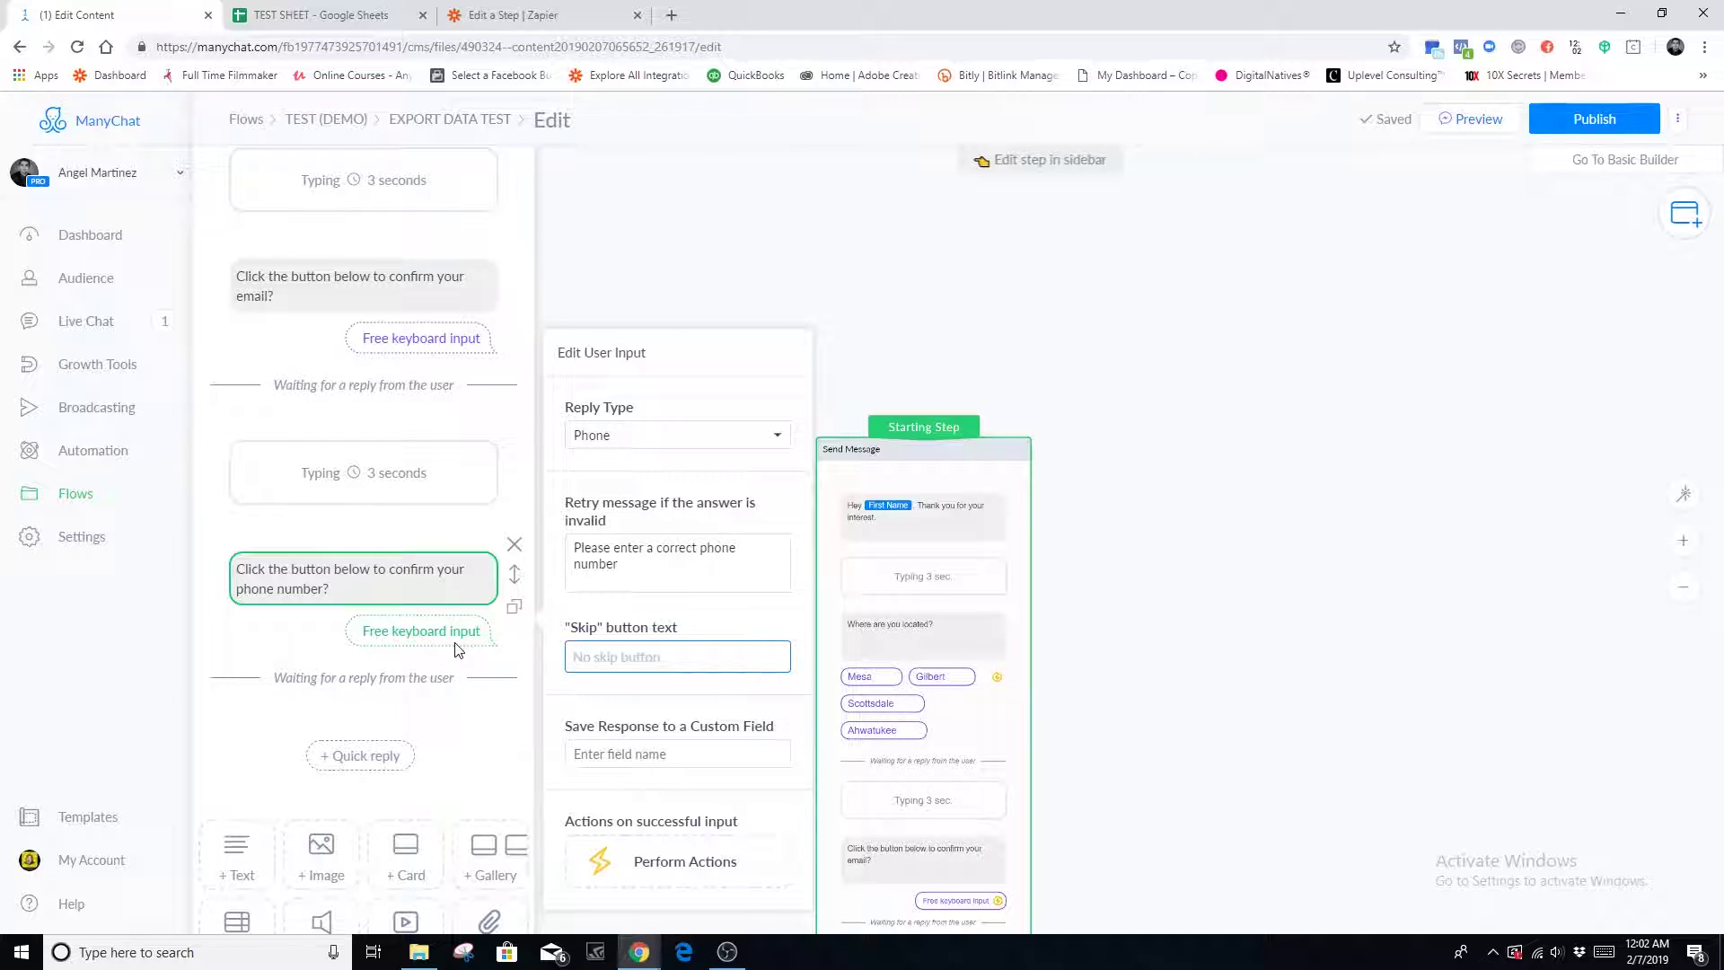
click(609, 753)
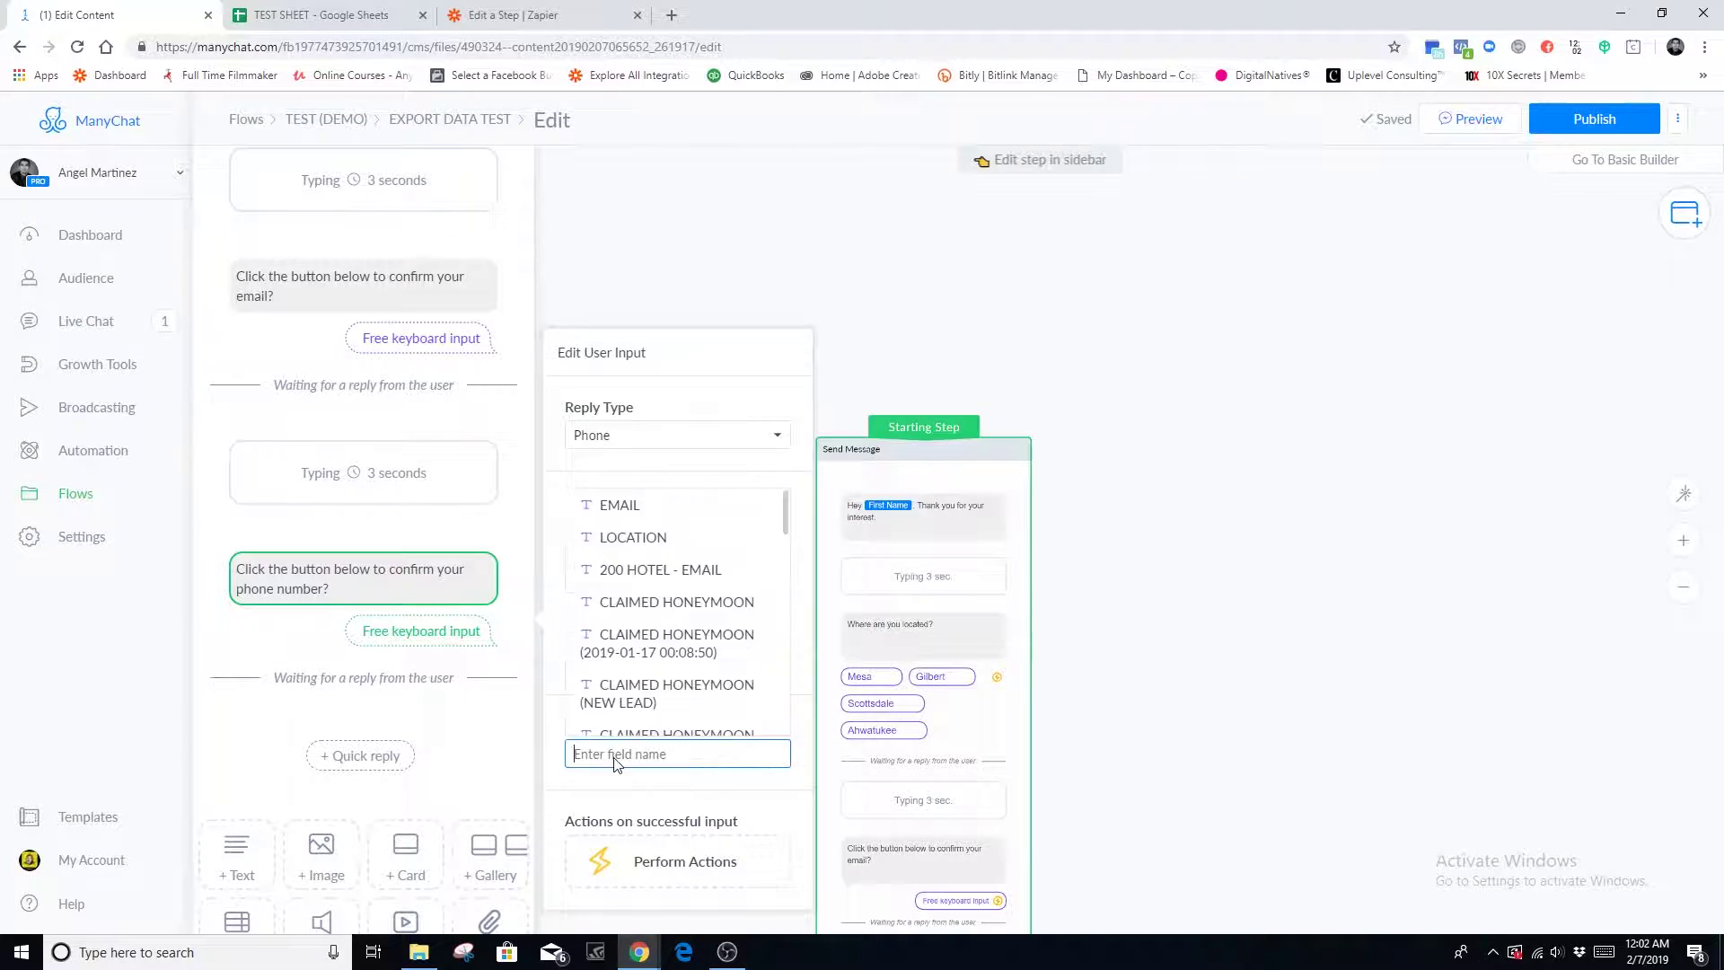
text(PHON)
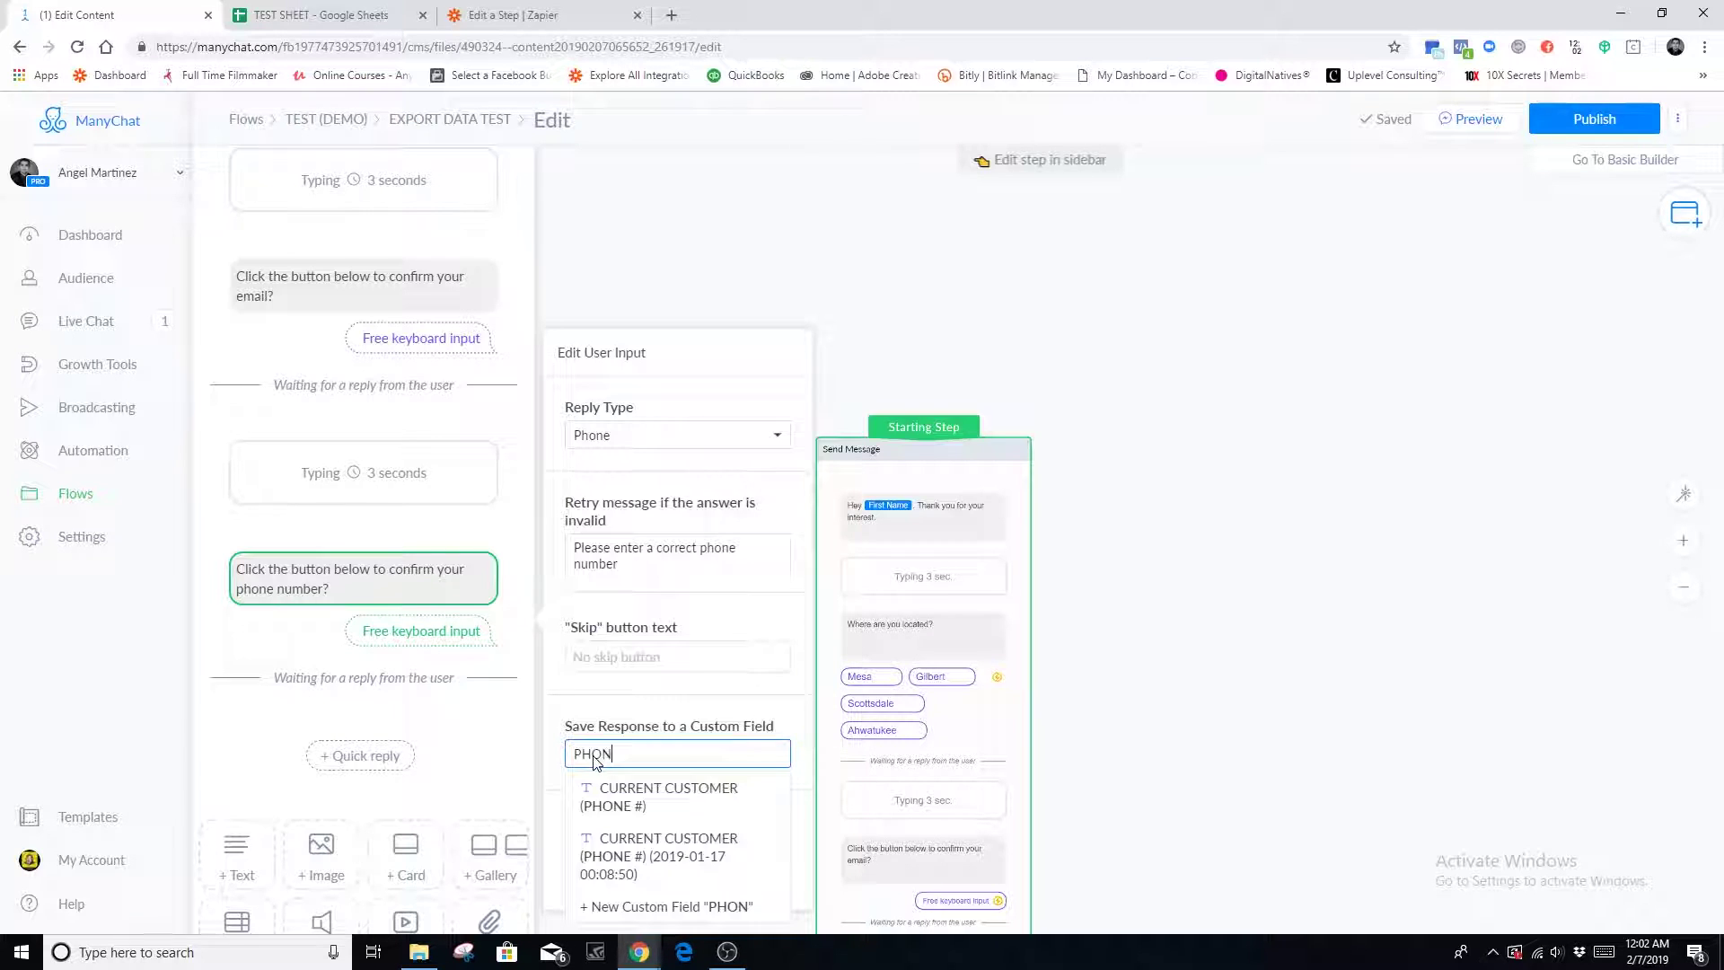
text(E NUMBER)
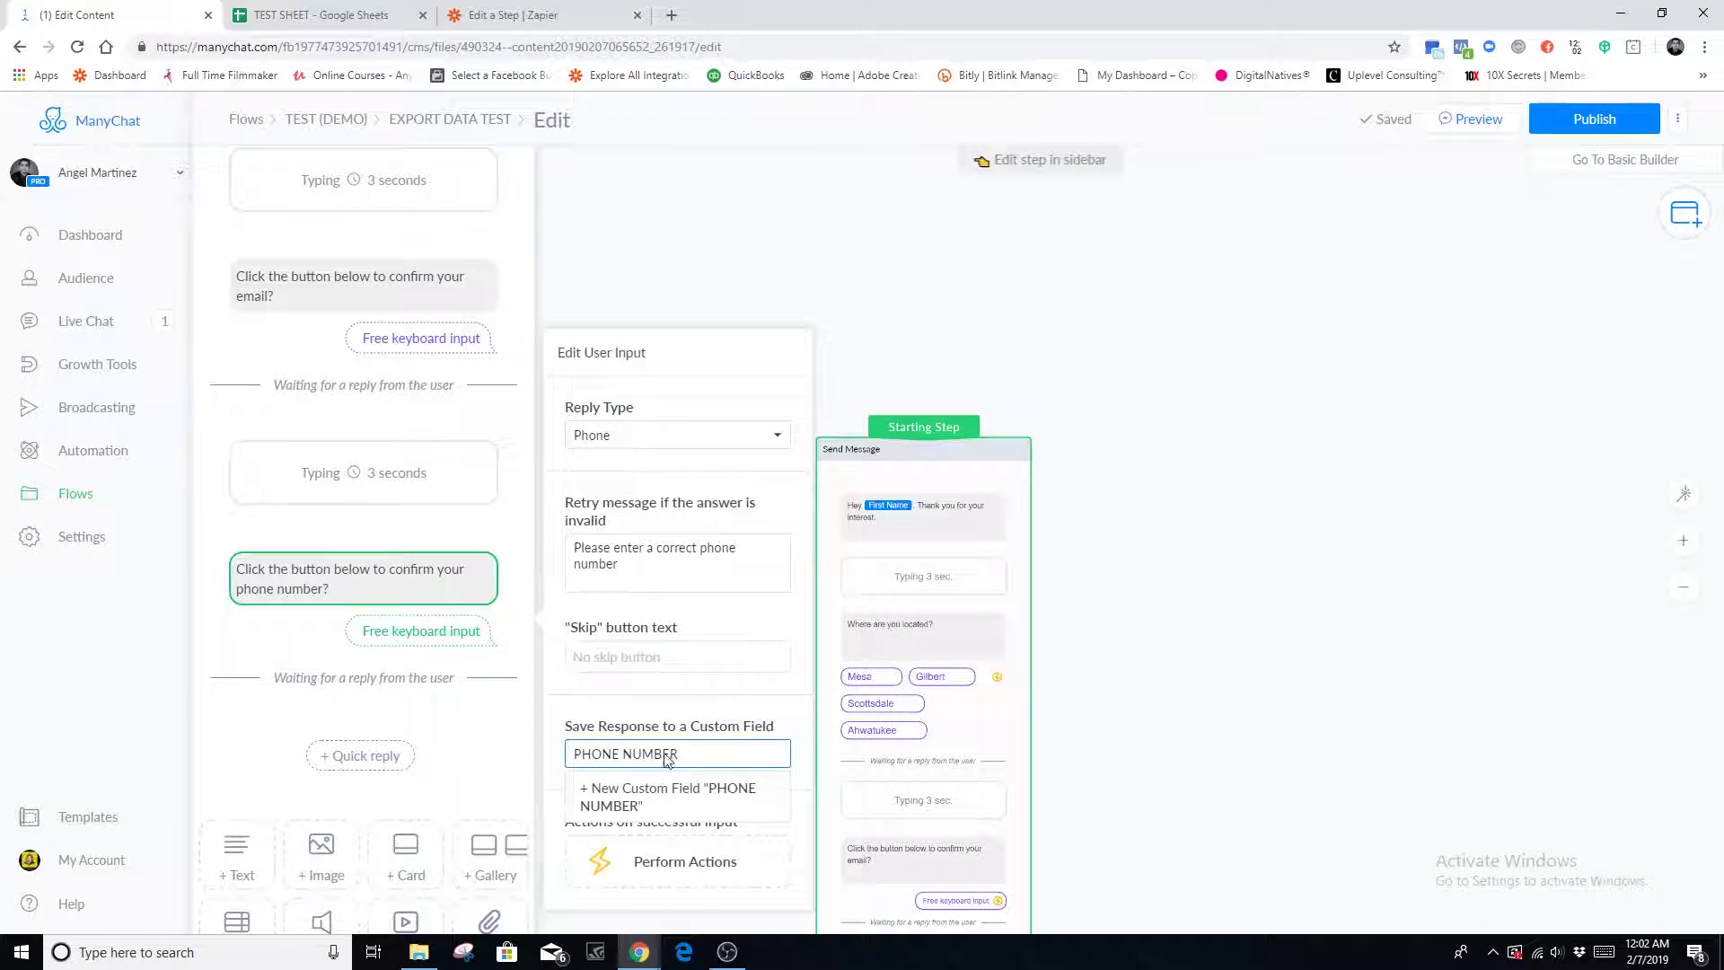
click(636, 806)
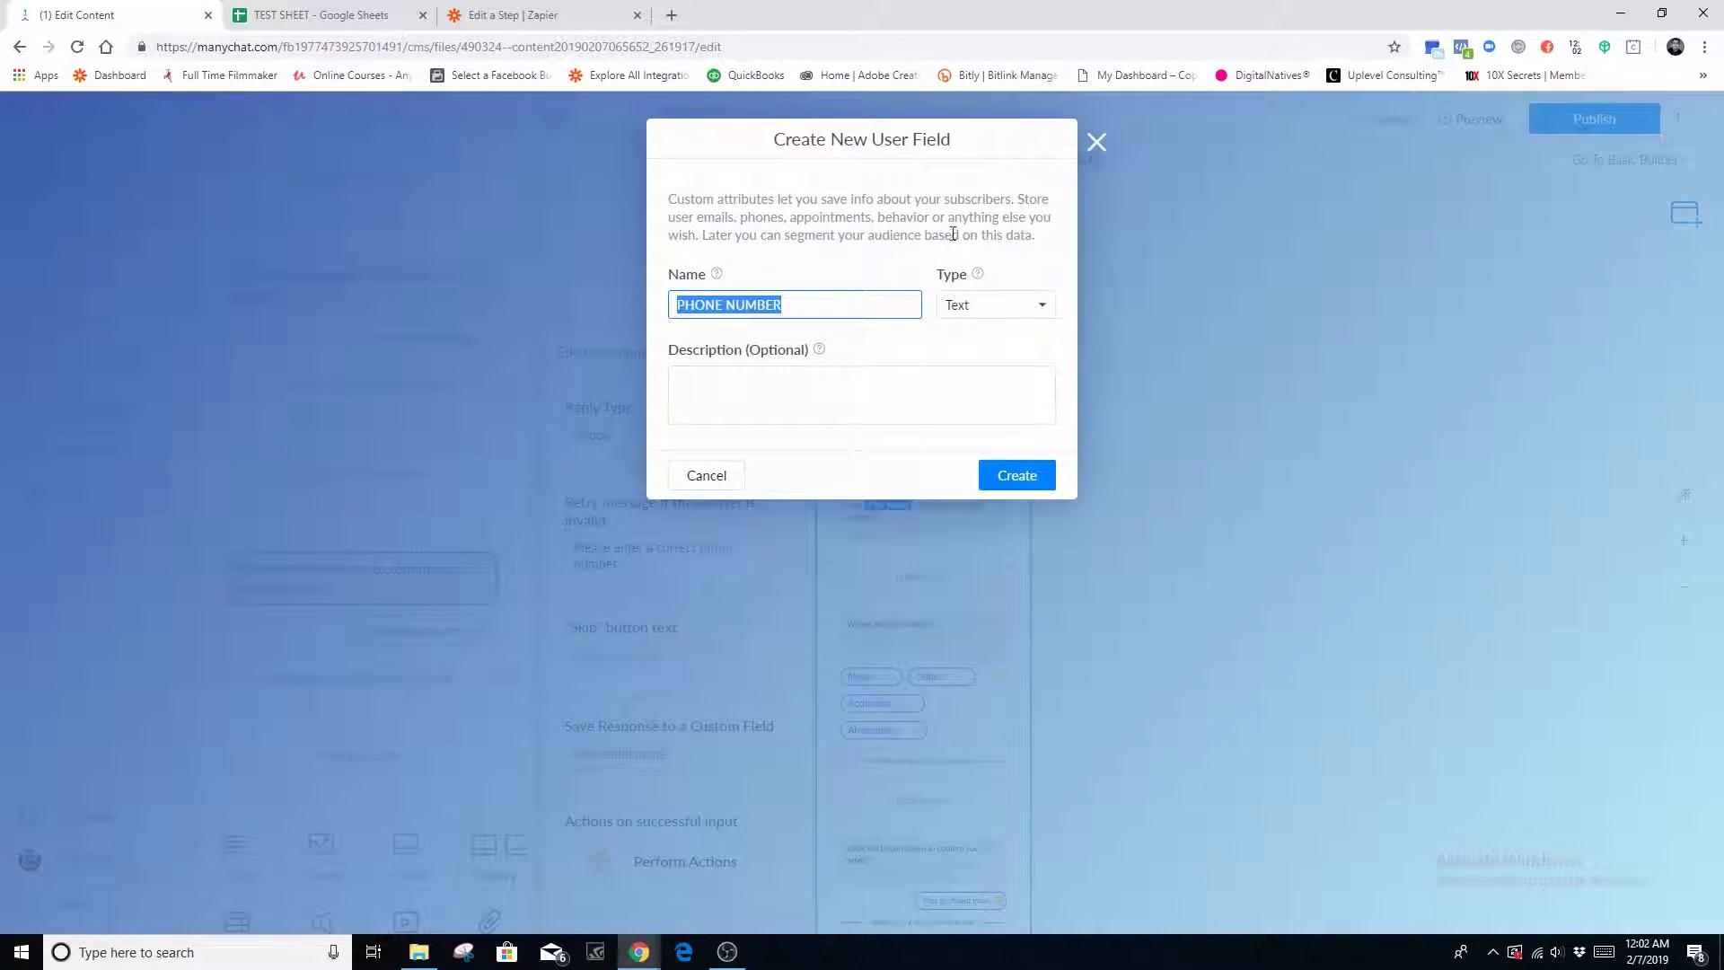
click(1020, 464)
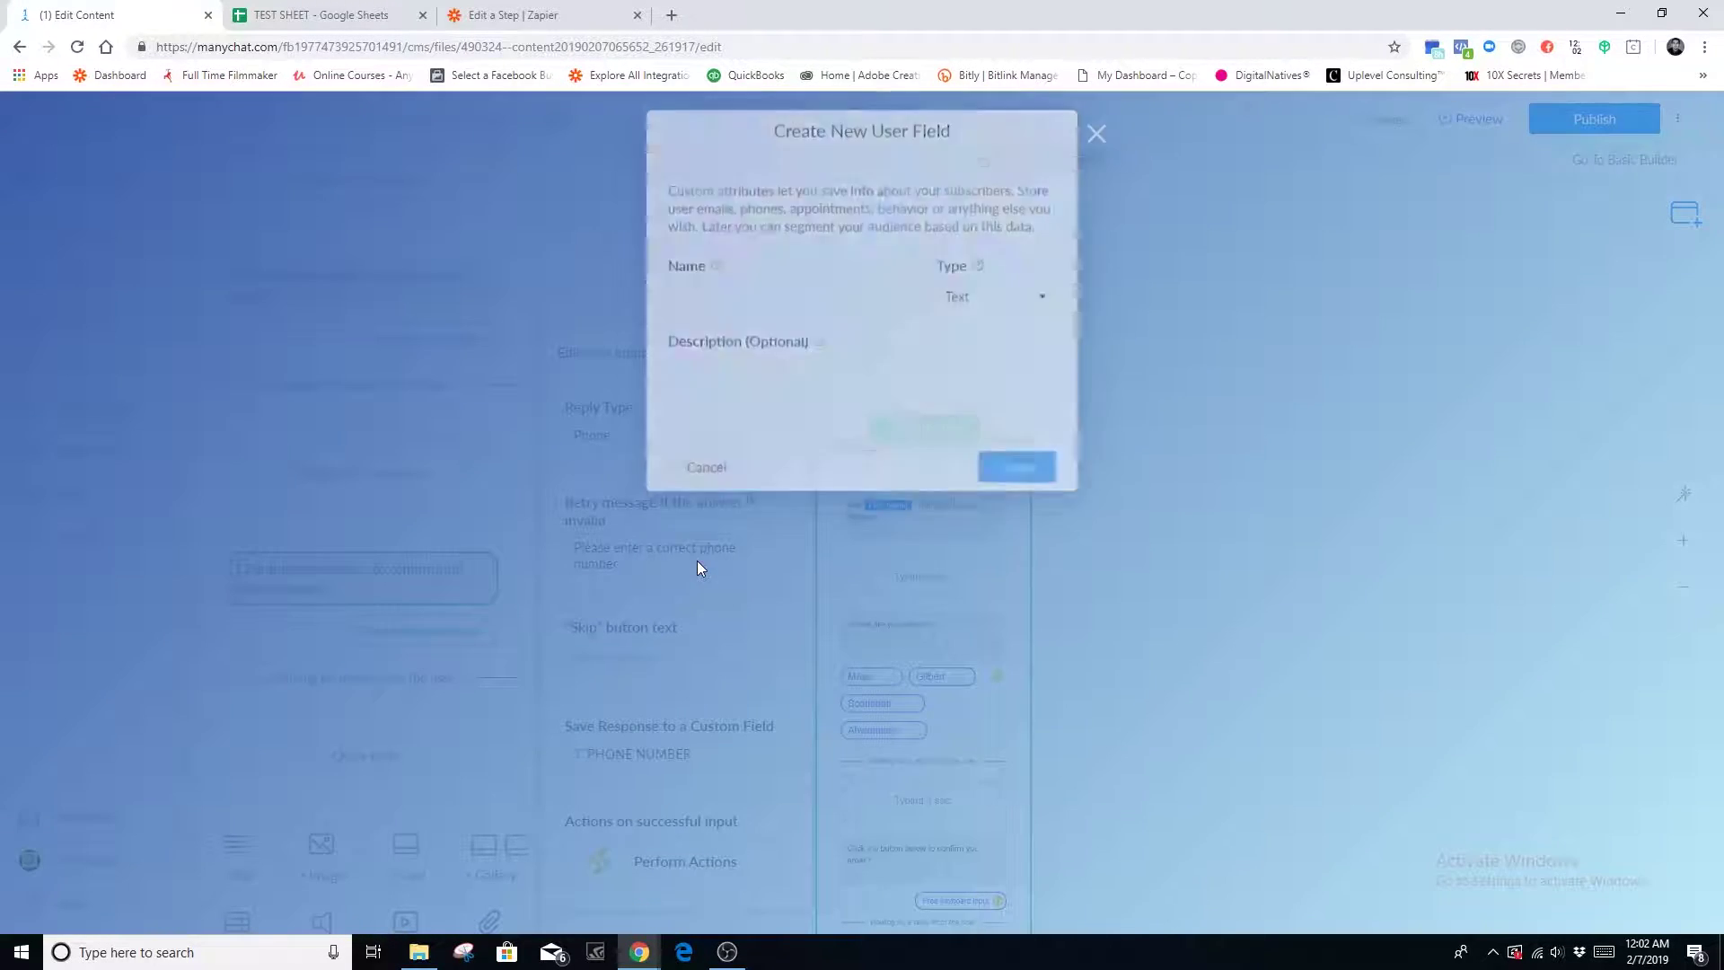
scroll(477, 704, down, 2)
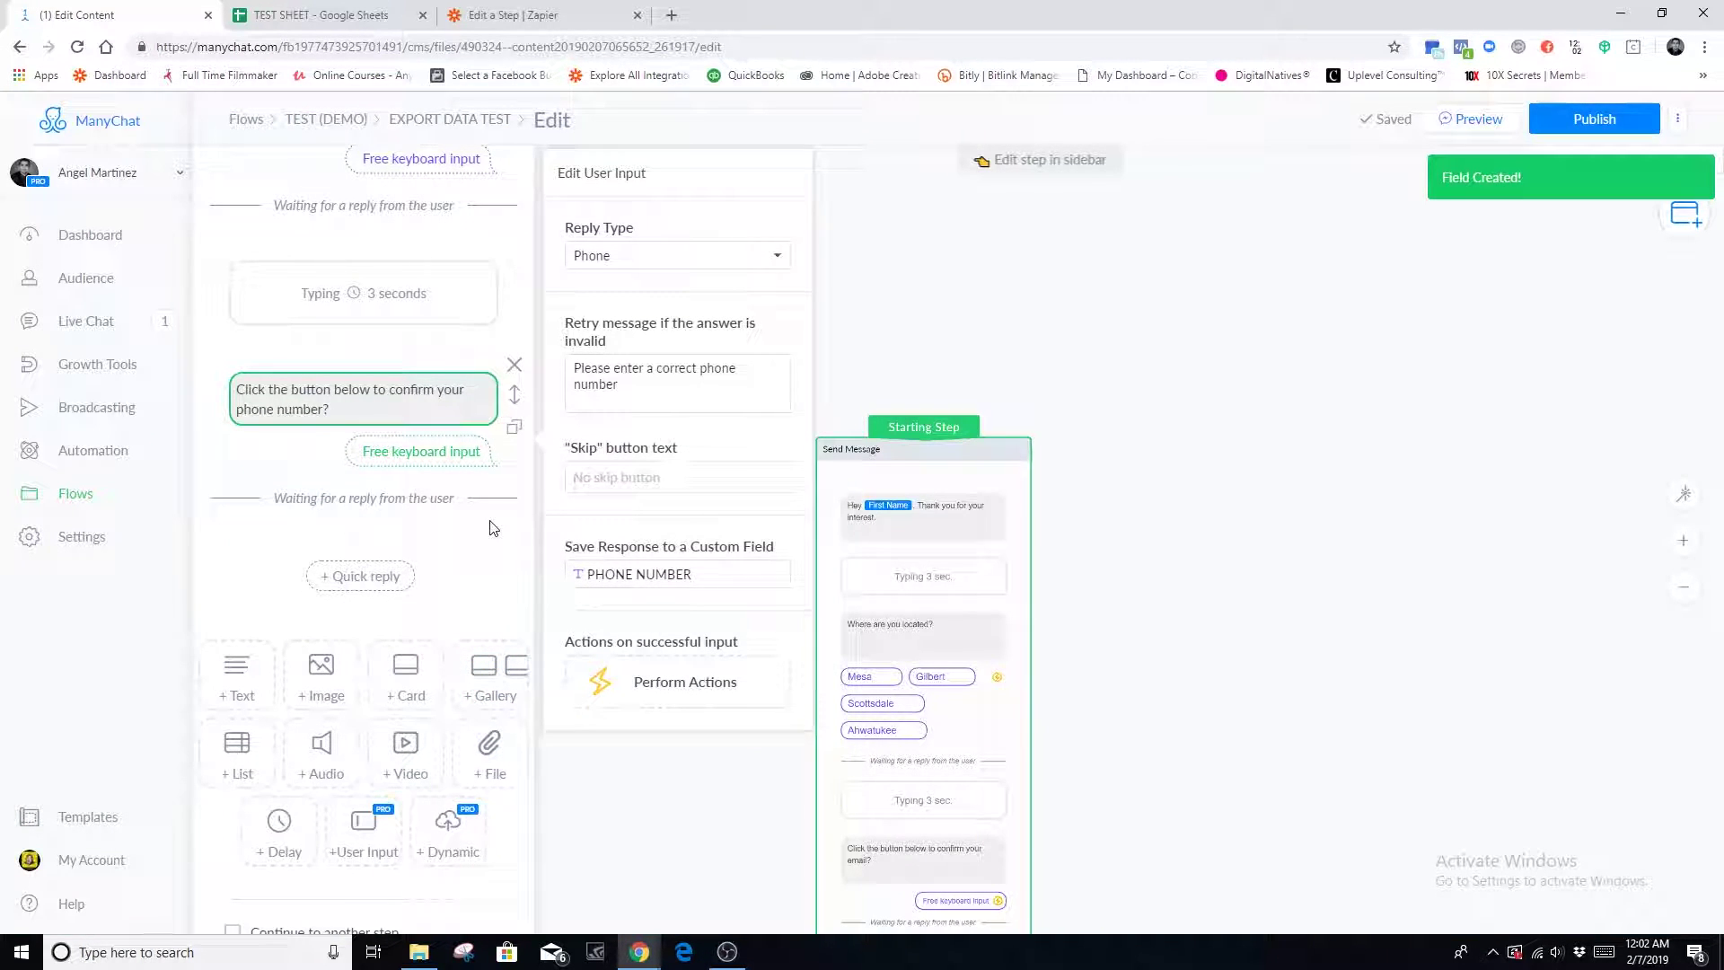
Link the phone question's valid reply to a new Actions step and arrange the nodes.
scroll(1009, 692, down, 2)
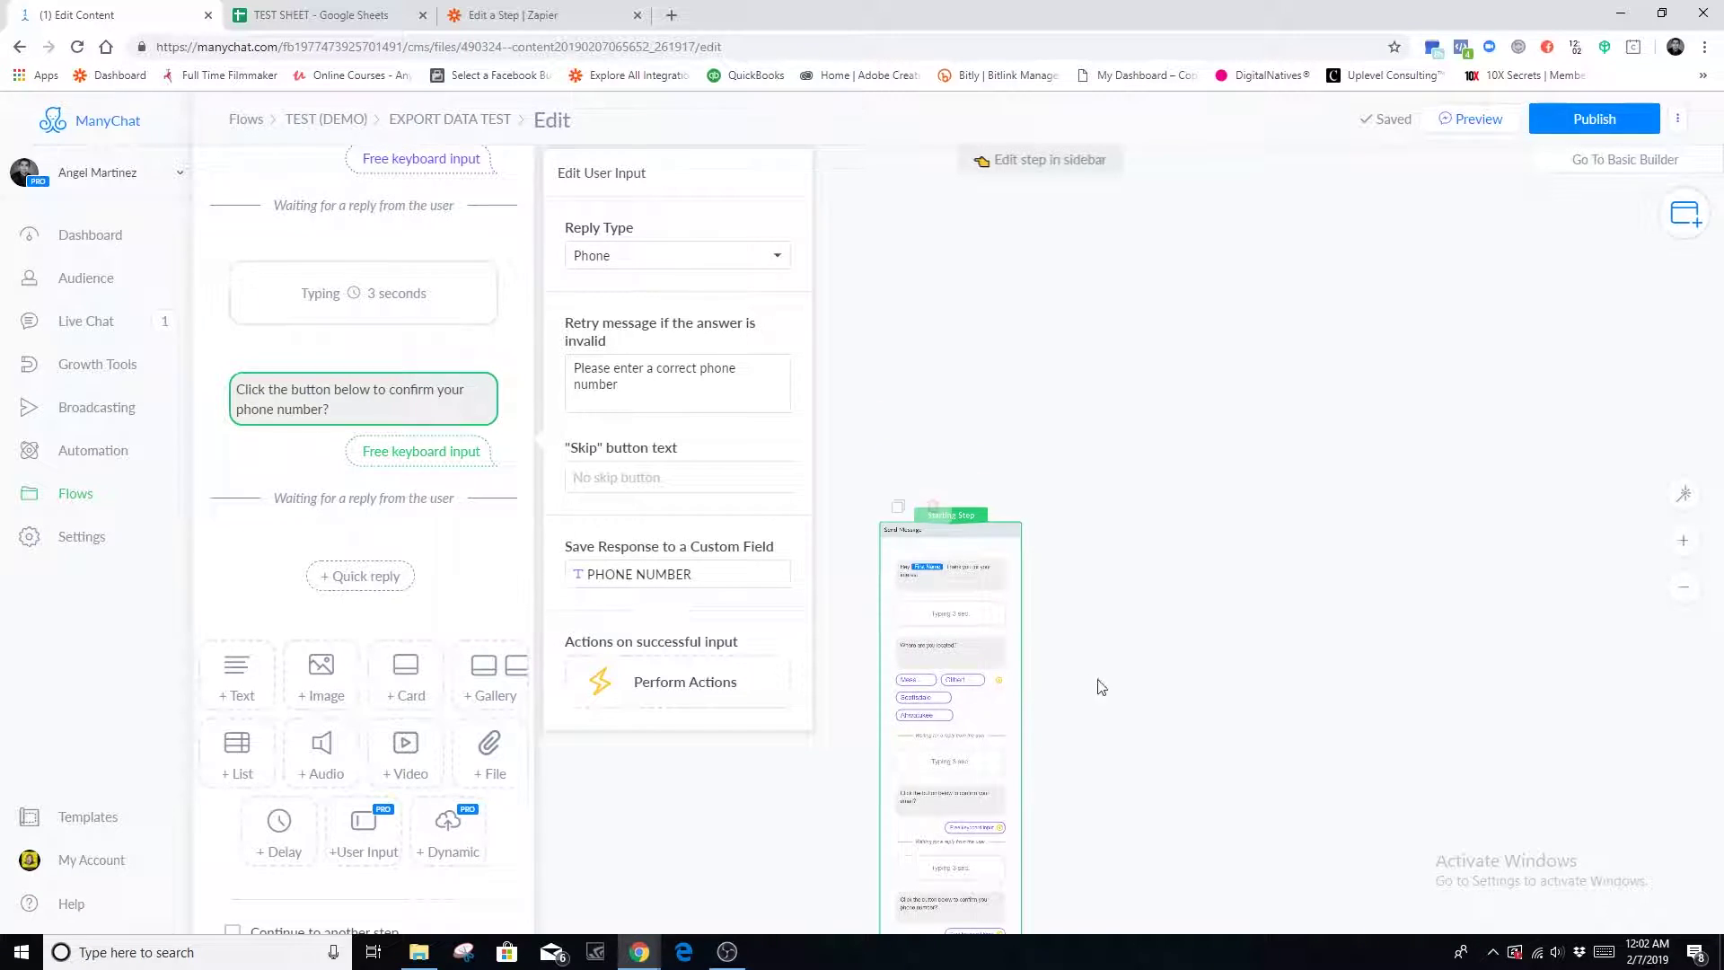
drag(1089, 685, 1077, 579)
click(1078, 579)
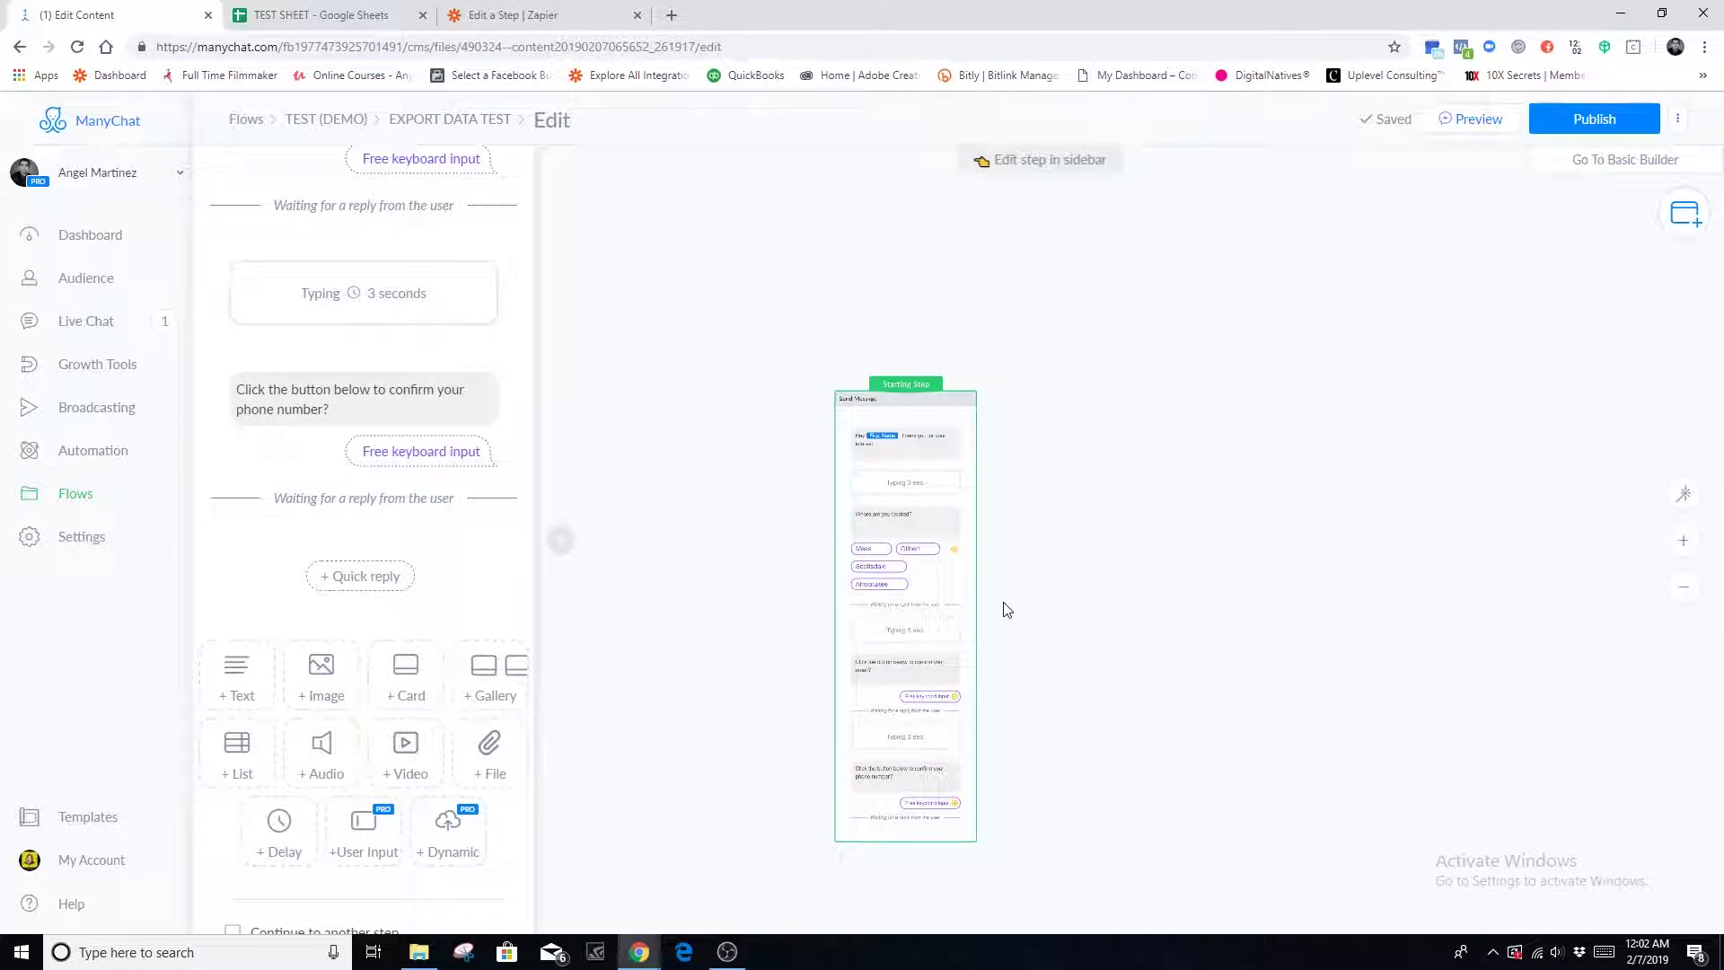
click(480, 413)
mouse_move(376, 413)
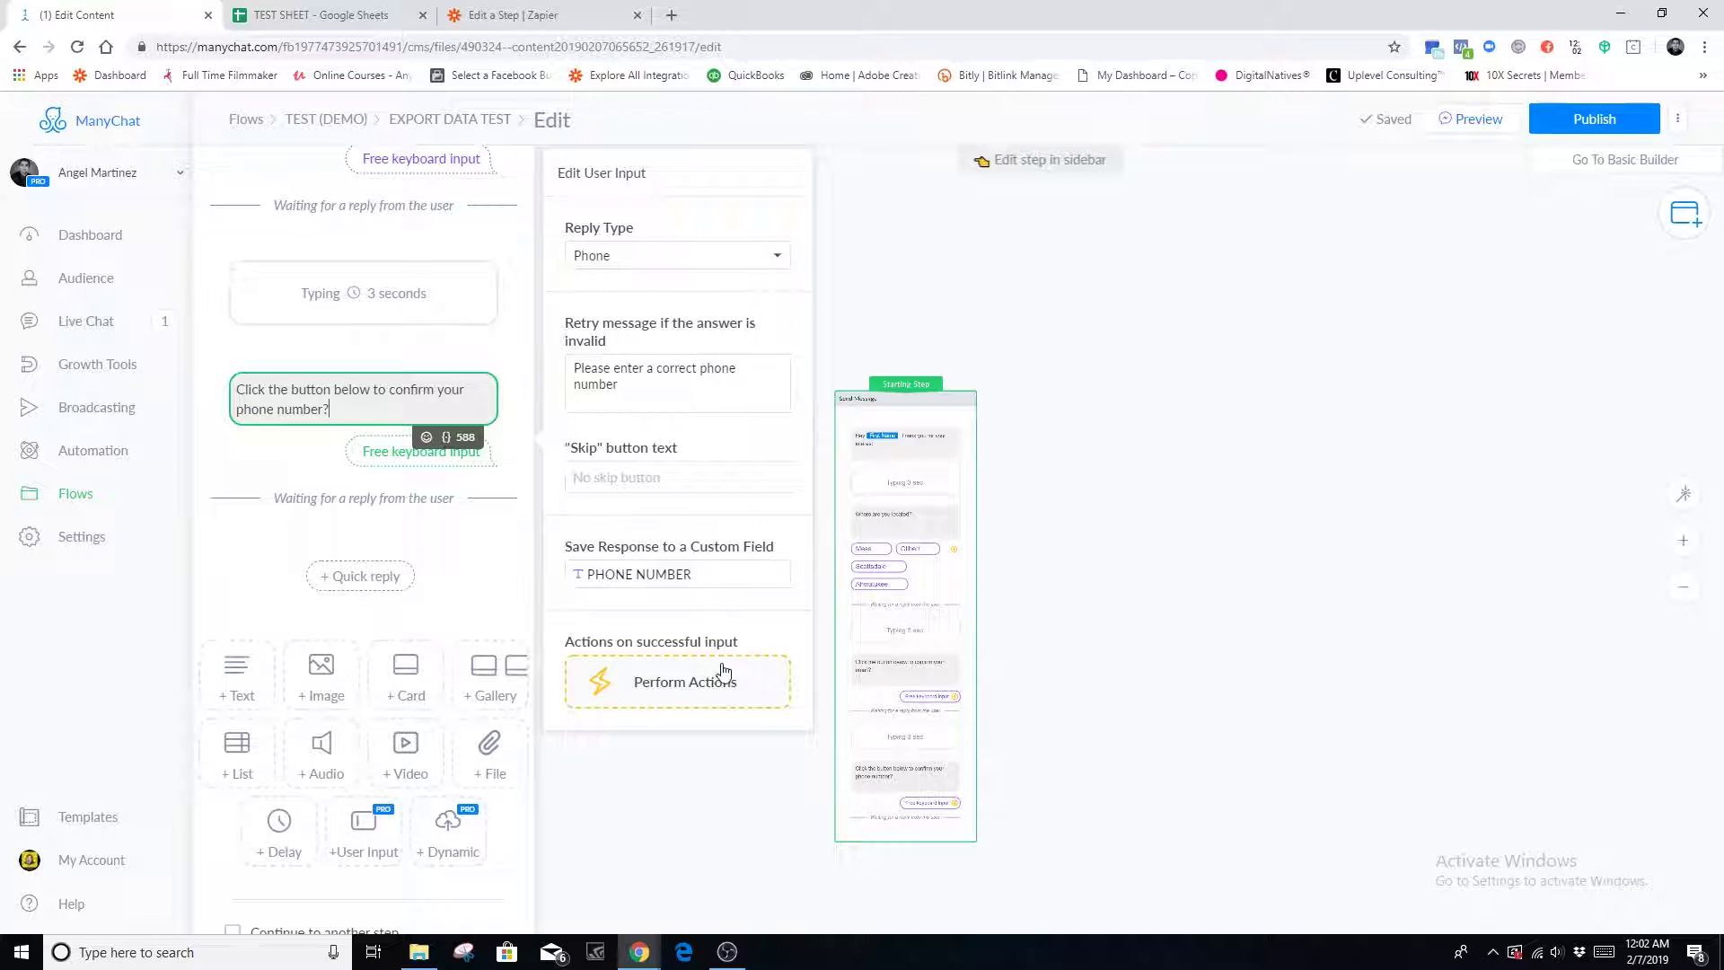
click(661, 690)
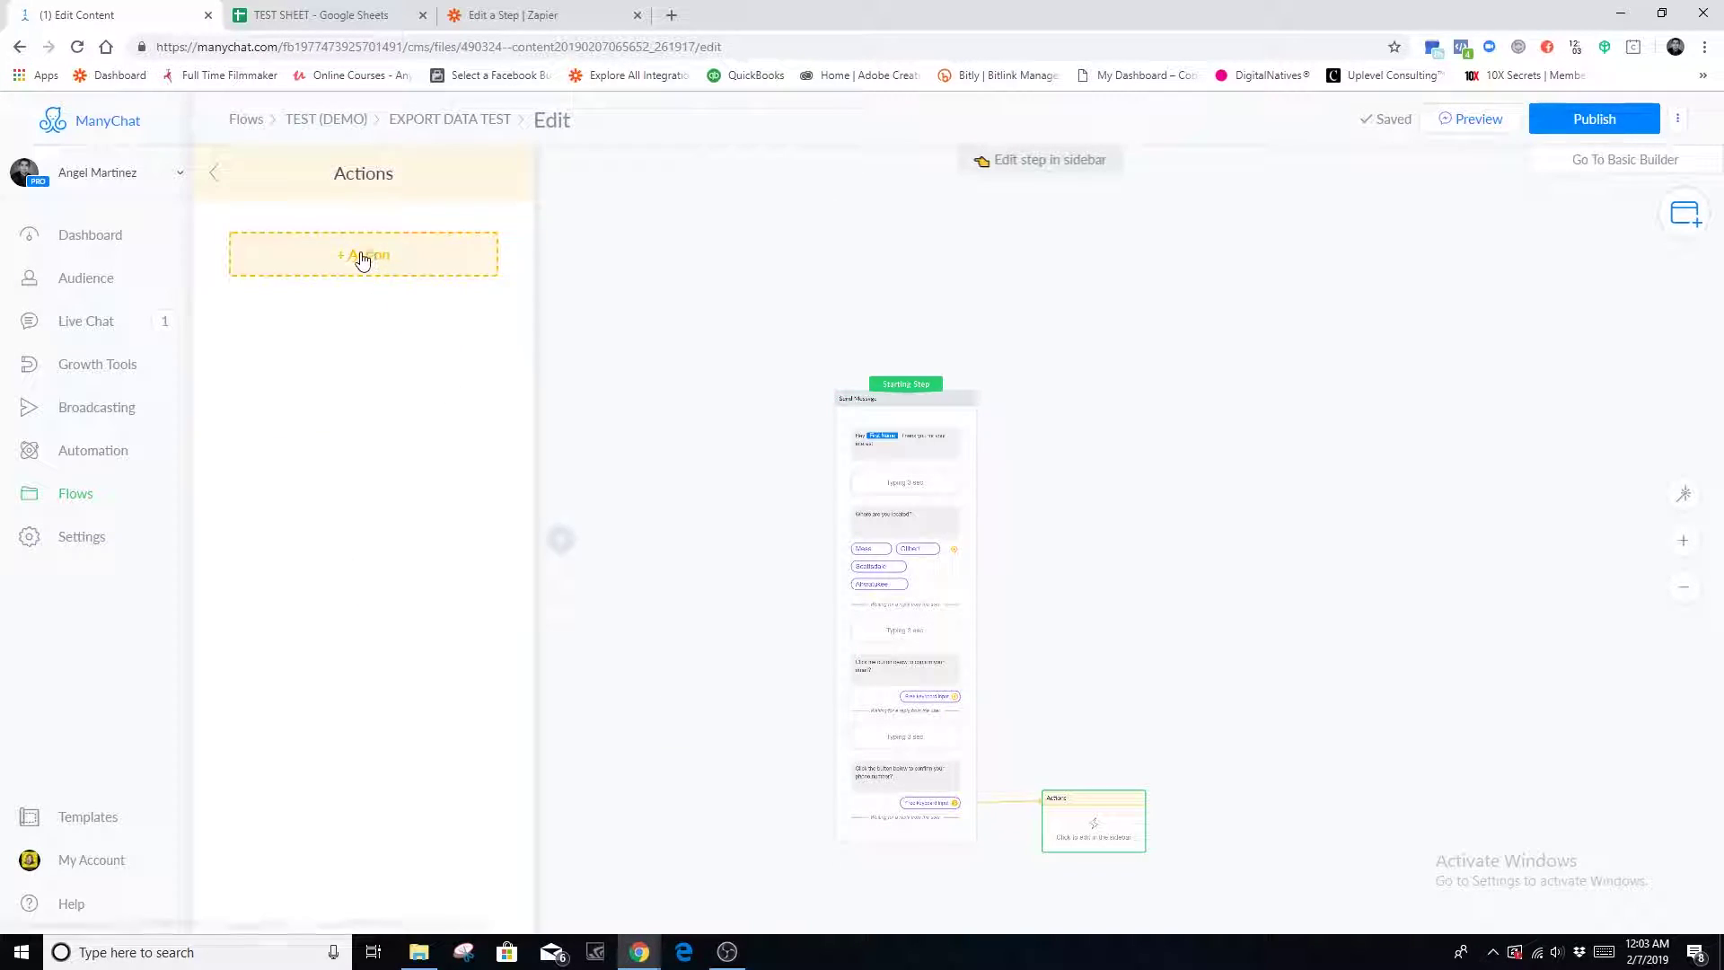
click(362, 257)
drag(1118, 820, 1205, 663)
drag(873, 702, 820, 628)
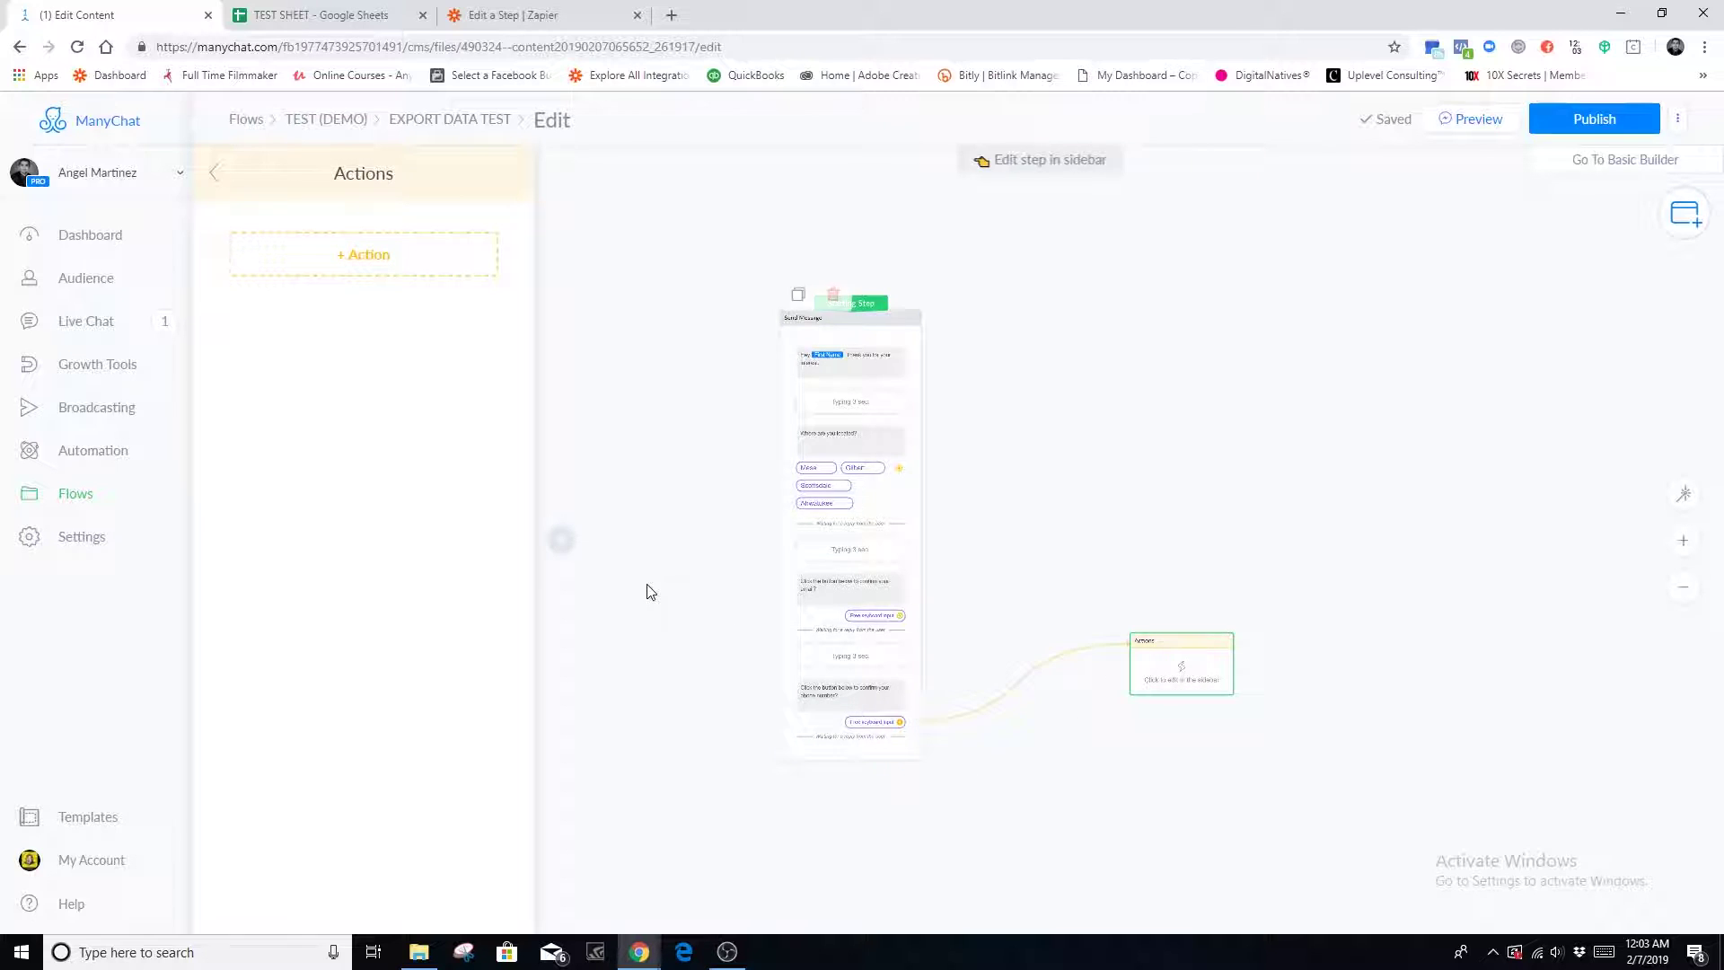
Add an Add Tag action that creates and applies the tag 'completed new customer survey'.
click(366, 262)
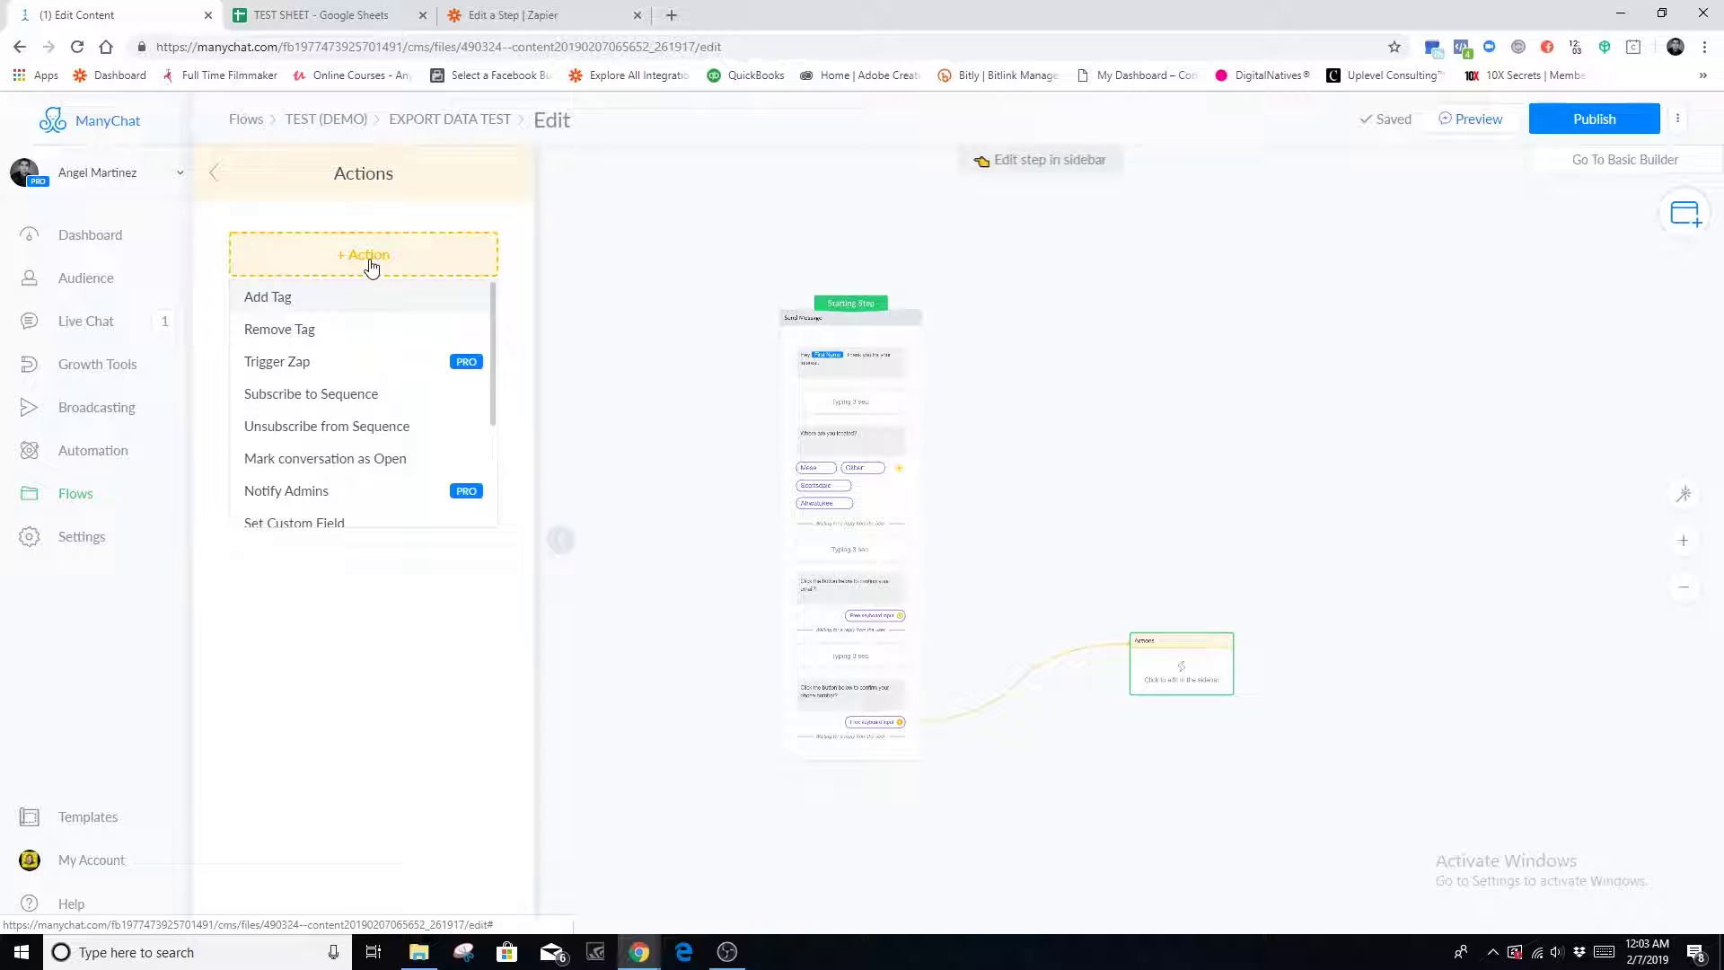
click(296, 303)
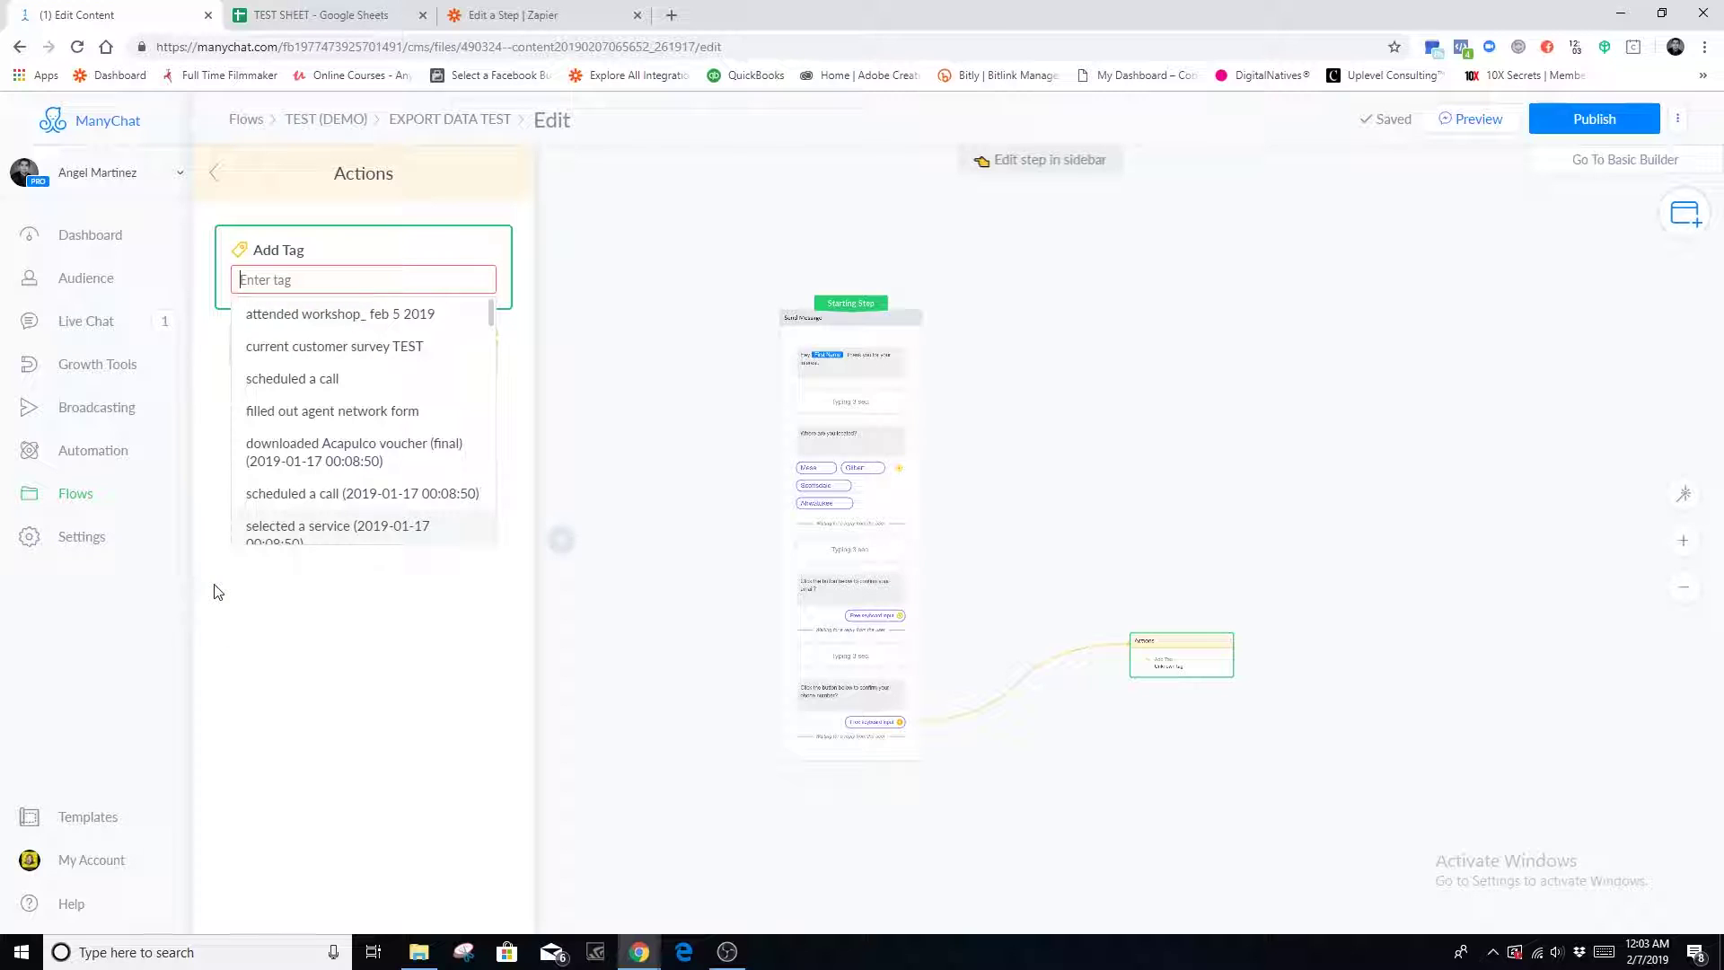
text(completed)
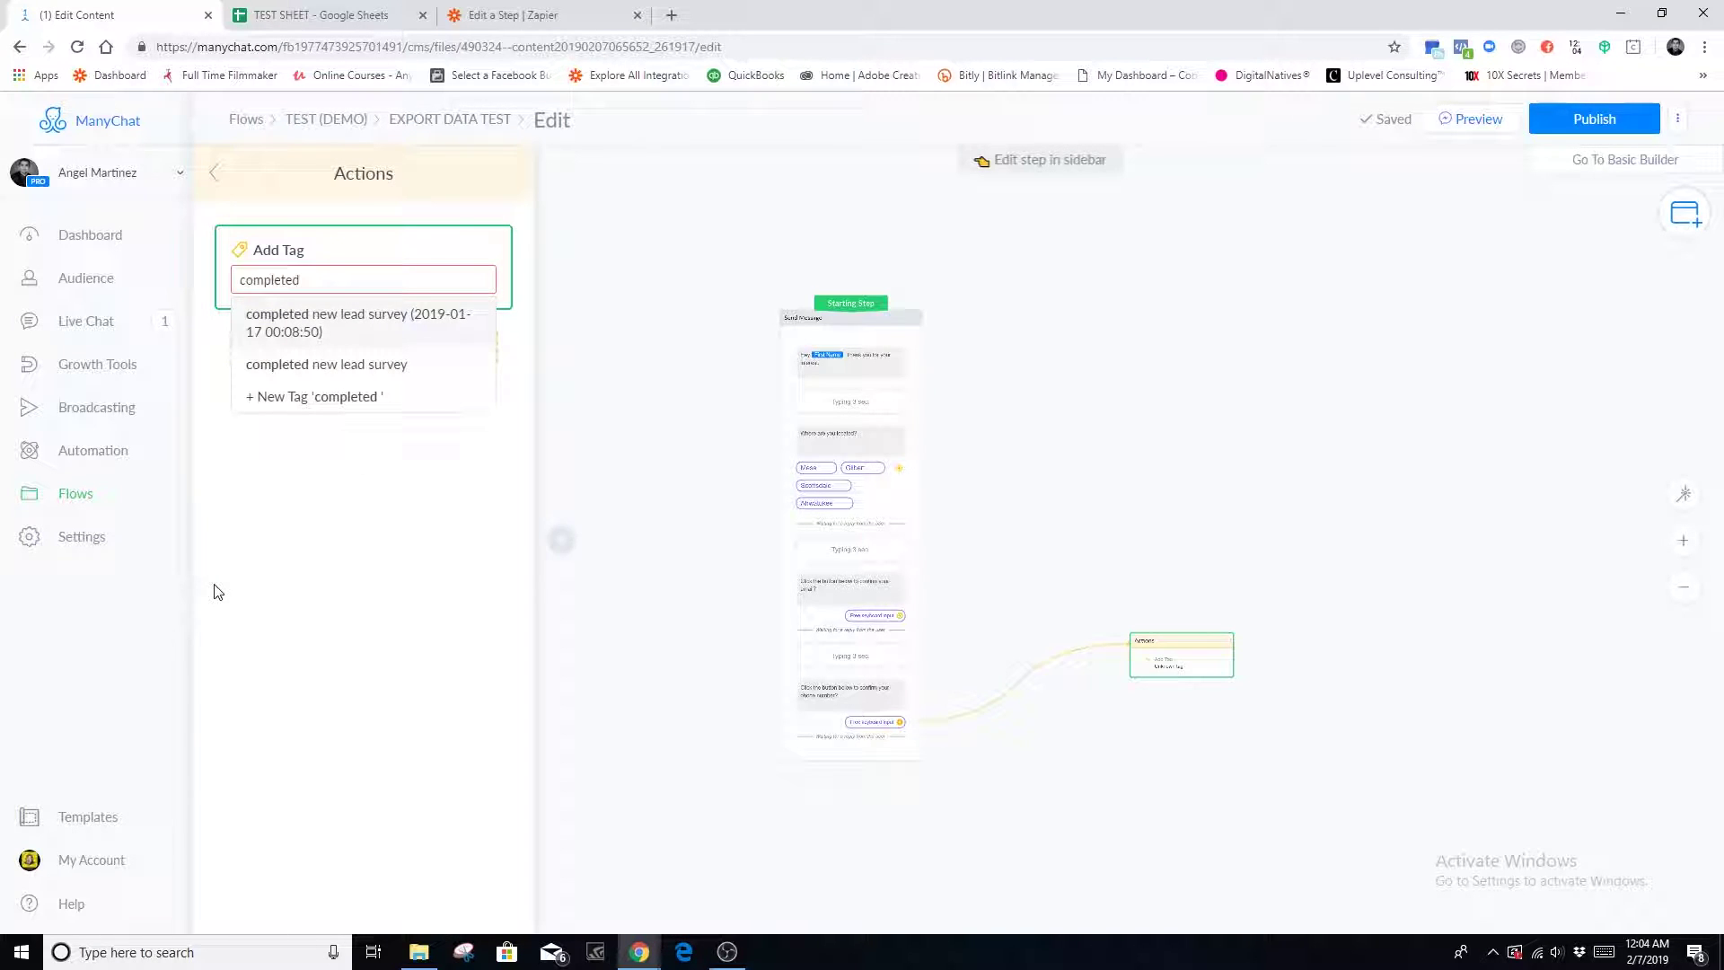
text( new customer survey)
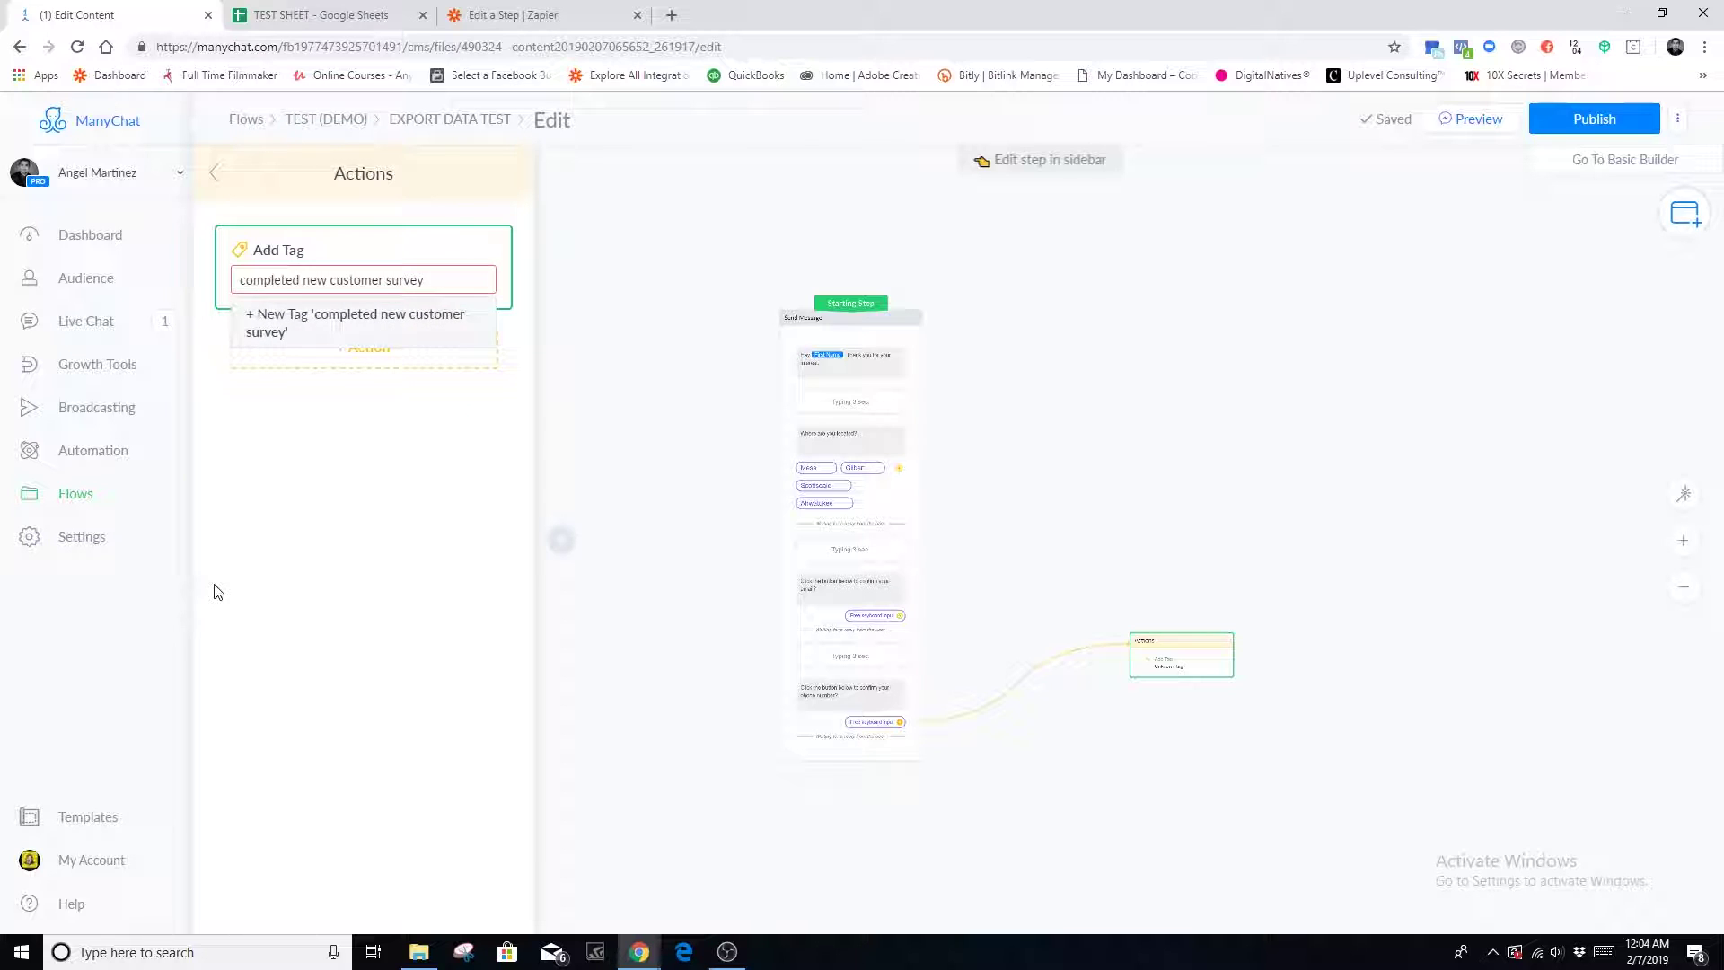
key(Return)
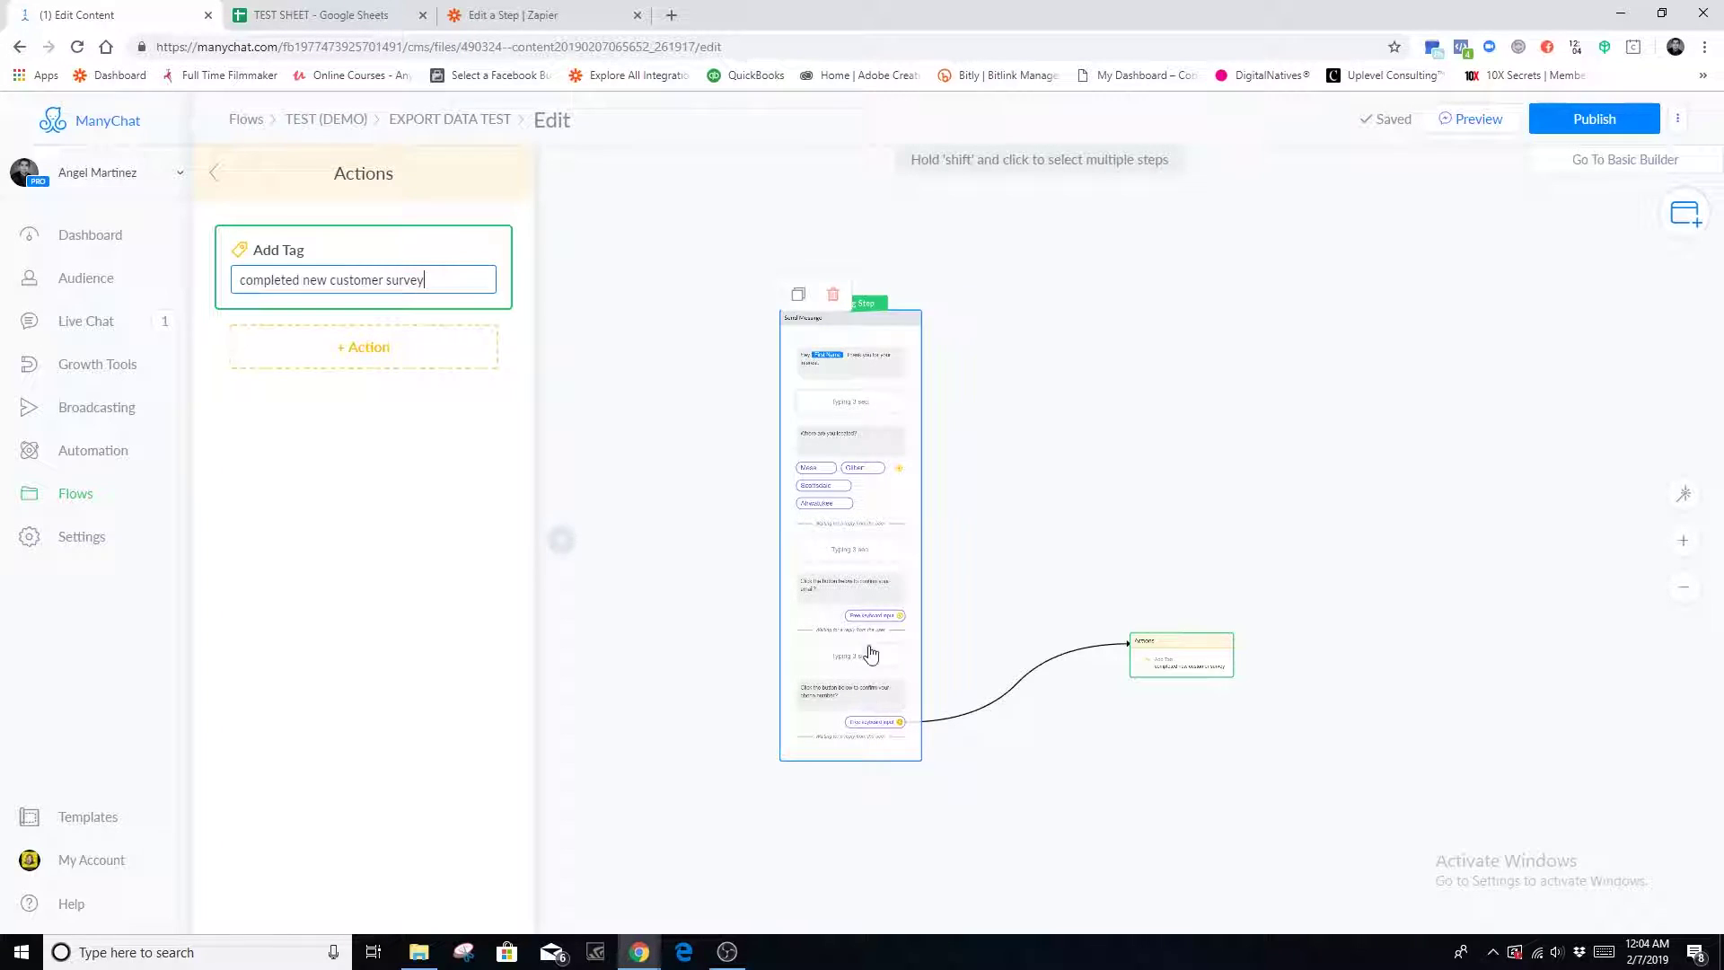
click(550, 514)
Add a 3-second typing pause to the end of the starting step.
click(830, 728)
scroll(404, 754, down, 10)
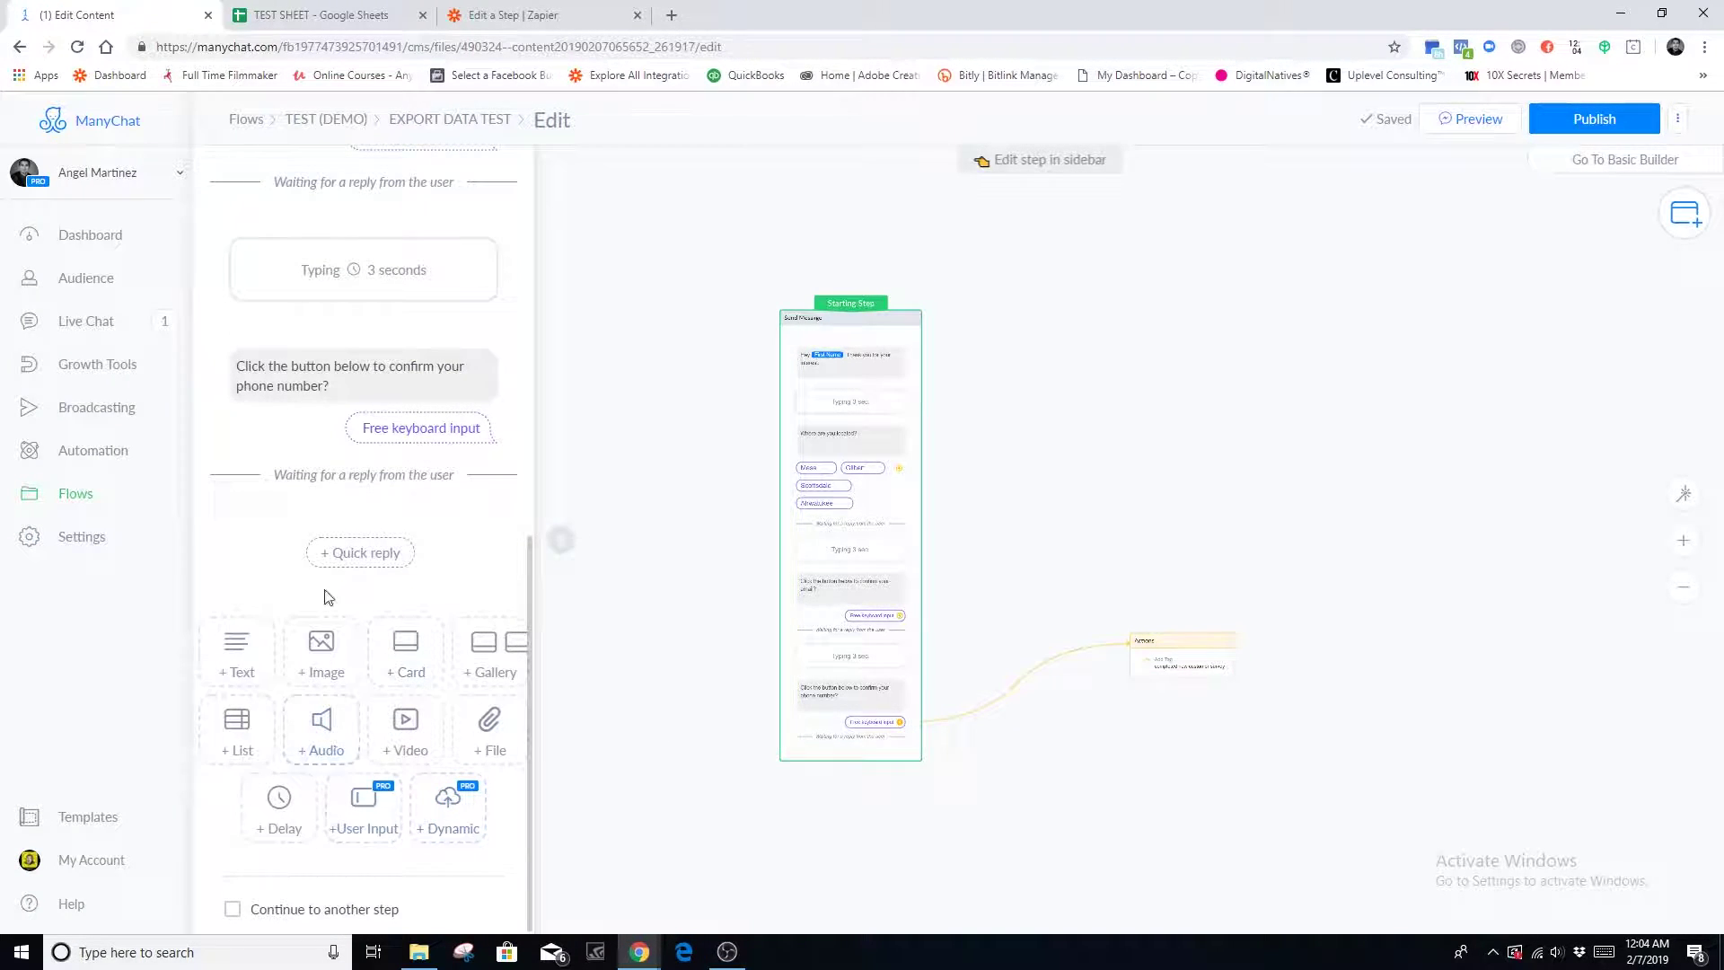
click(278, 798)
Add the closing message 'Ok thank you. We'll be in touch.' and publish the flow.
click(239, 744)
text(Ok thank you)
key(BackSpace)
text(. we)
key(BackSpace)
key(BackSpace)
text(We'll be in touch.)
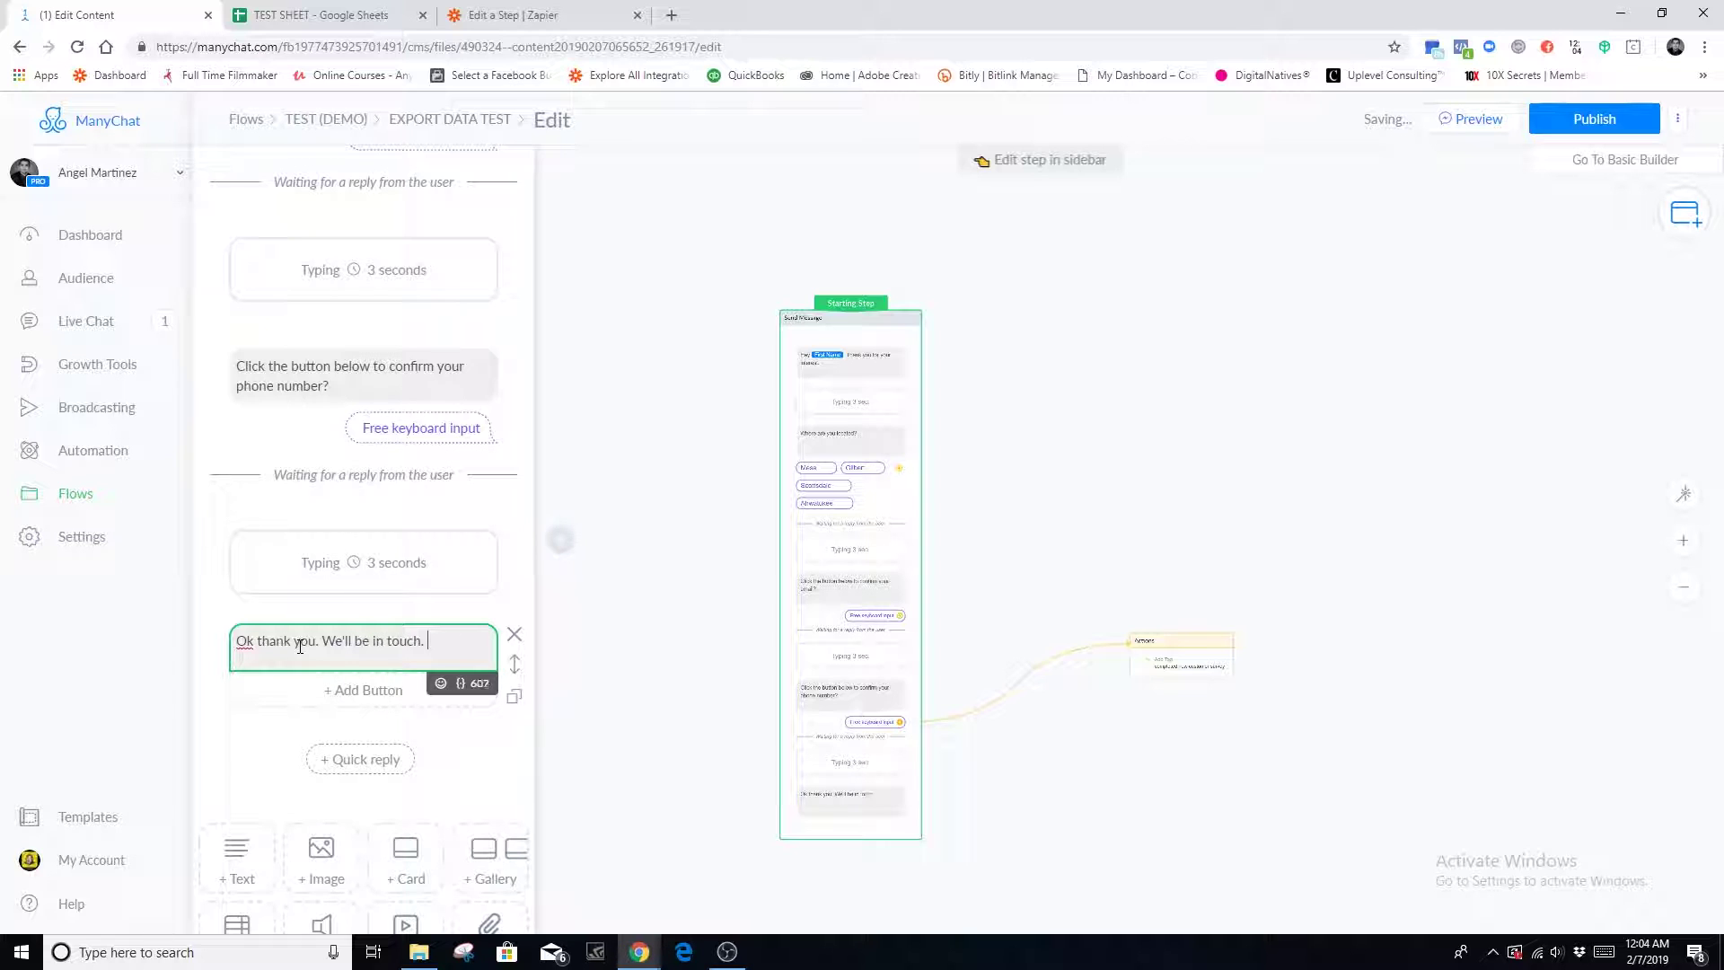
click(241, 763)
click(1000, 585)
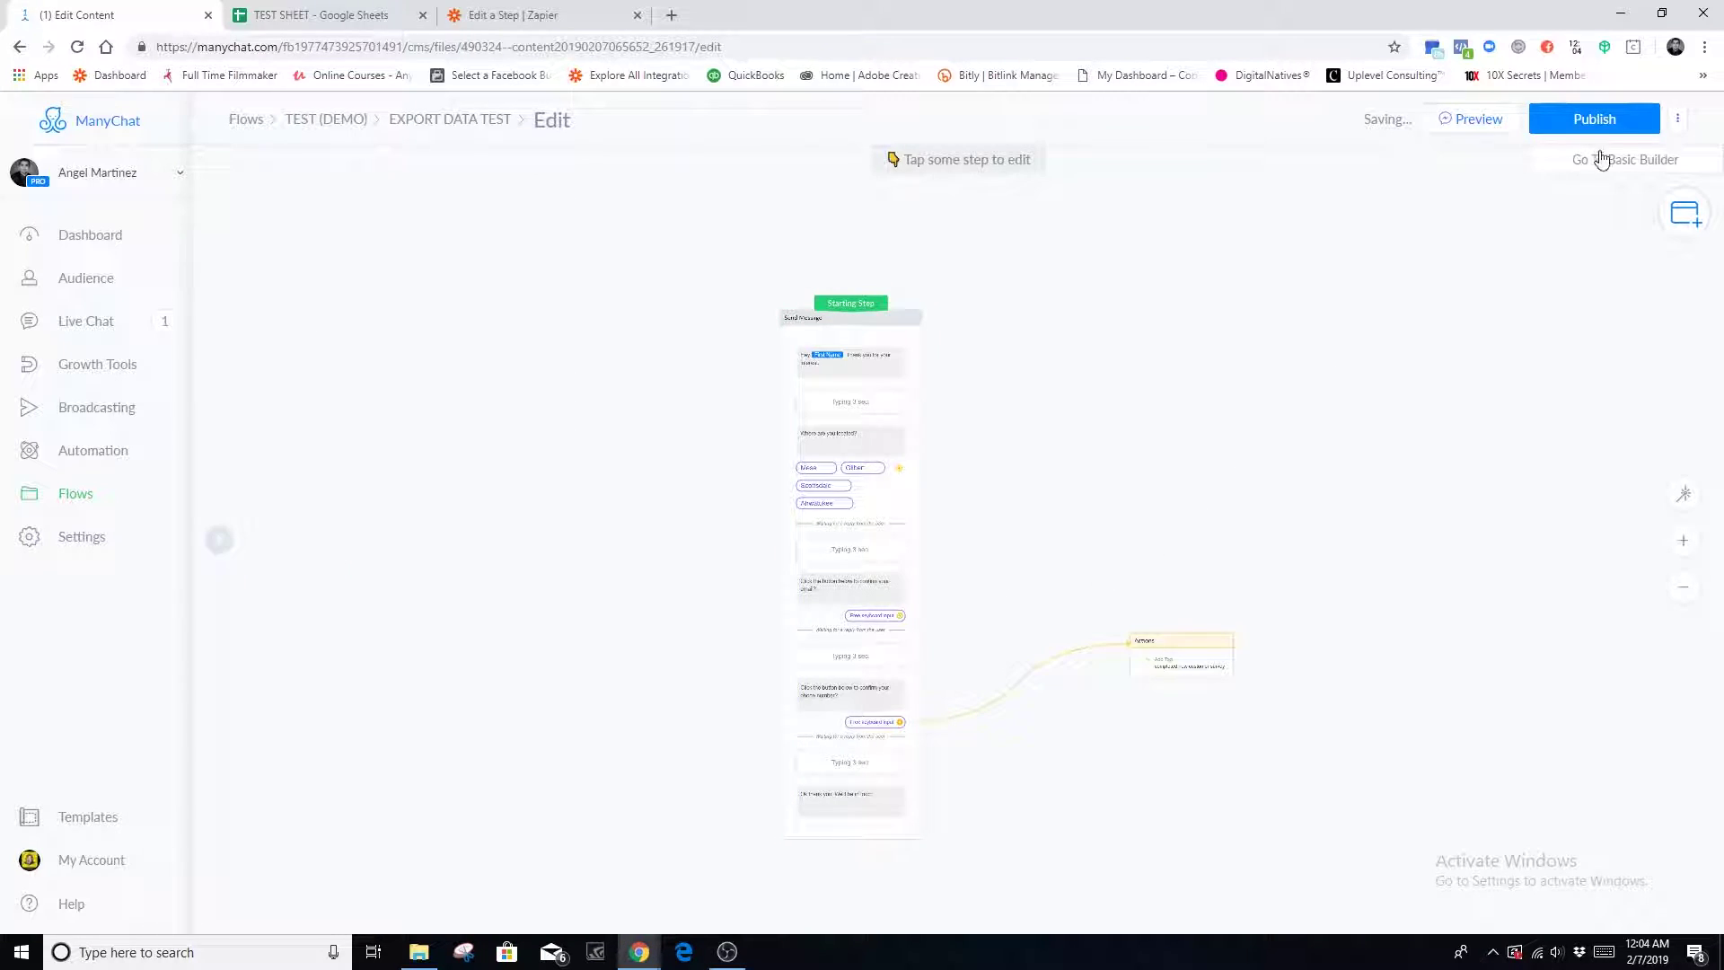
click(1607, 124)
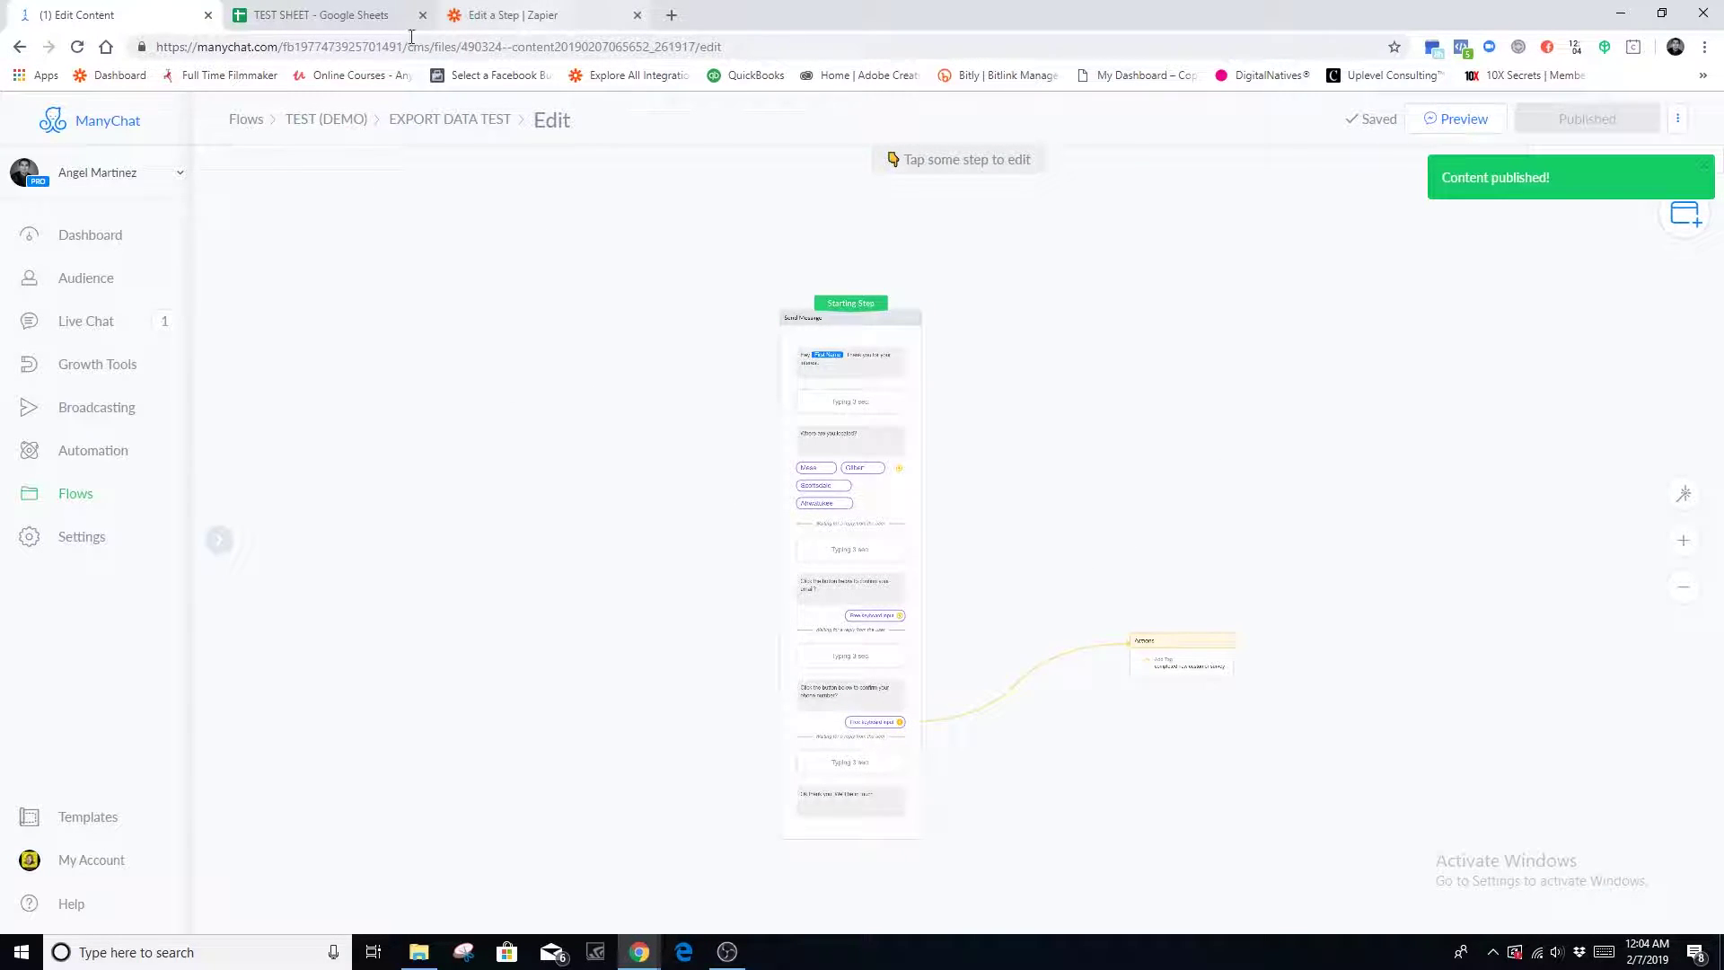
click(332, 18)
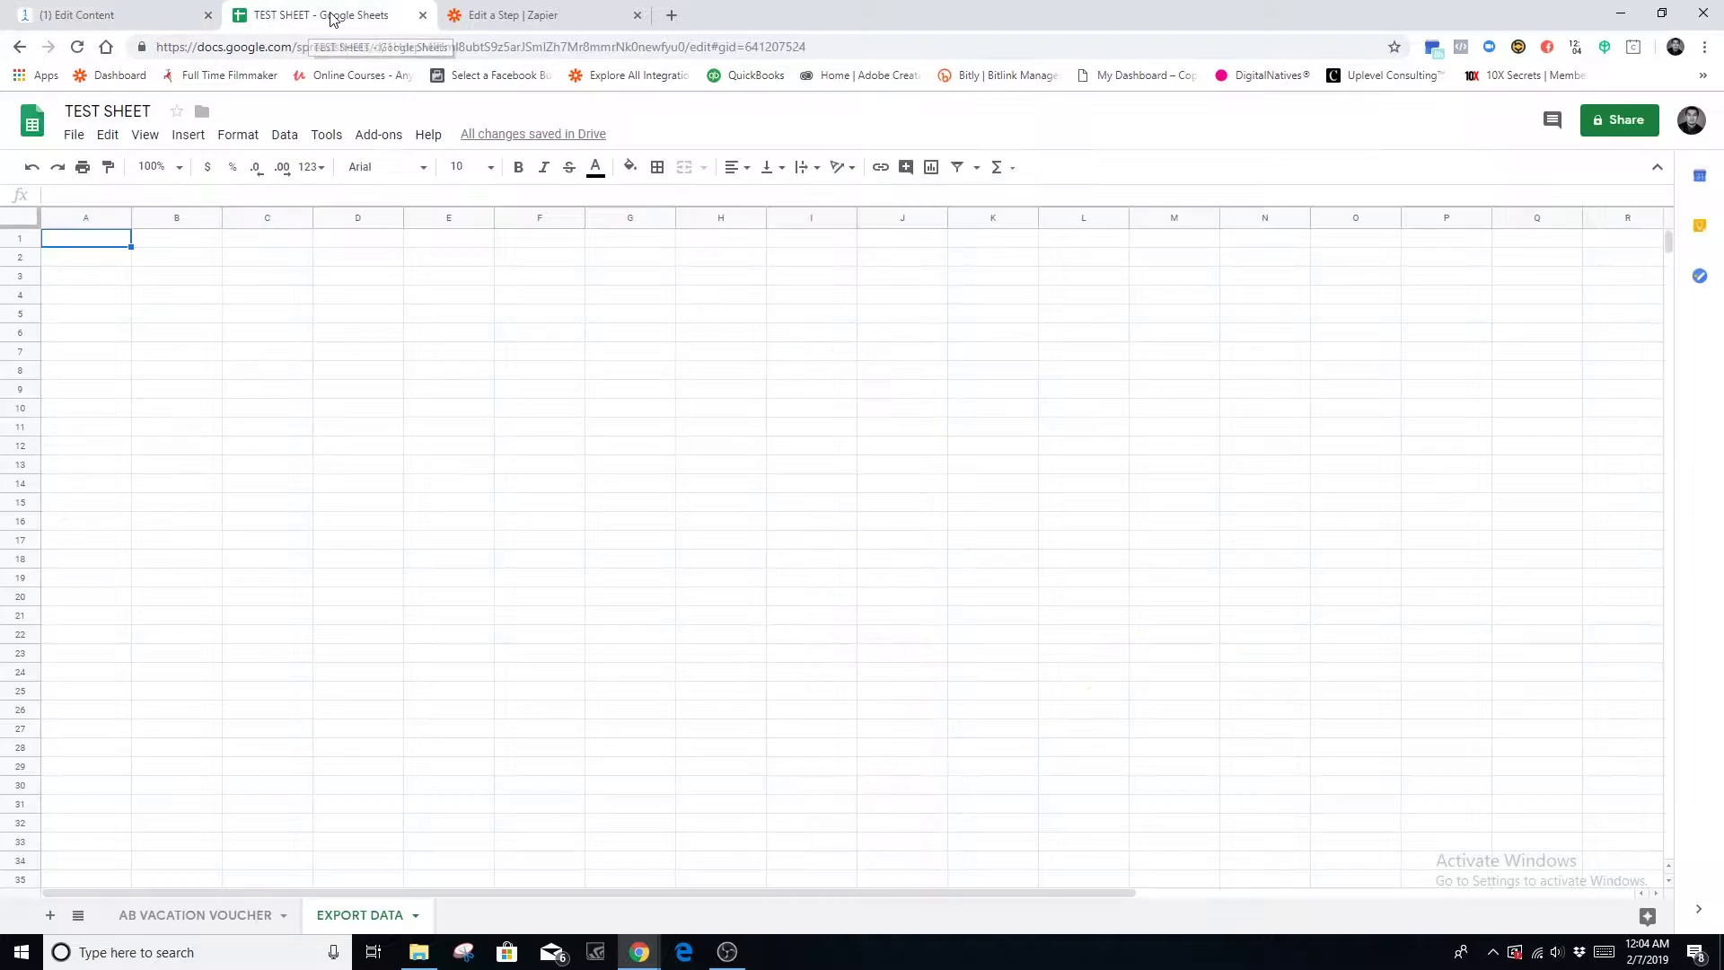
click(142, 24)
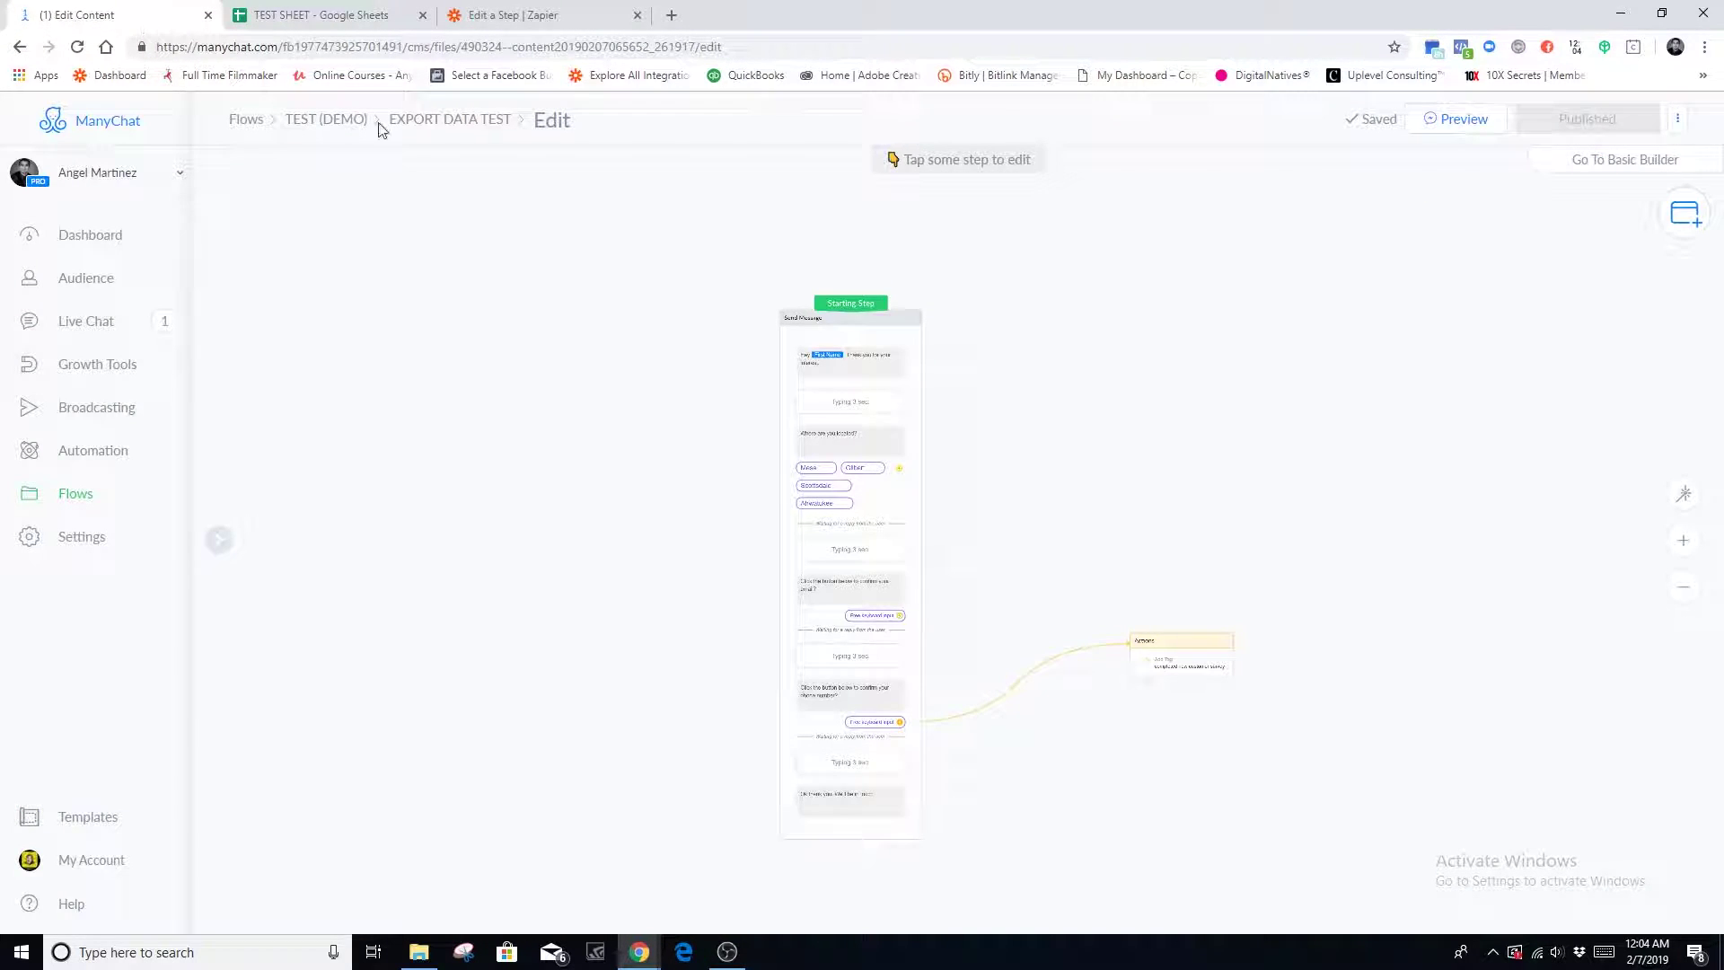
click(329, 16)
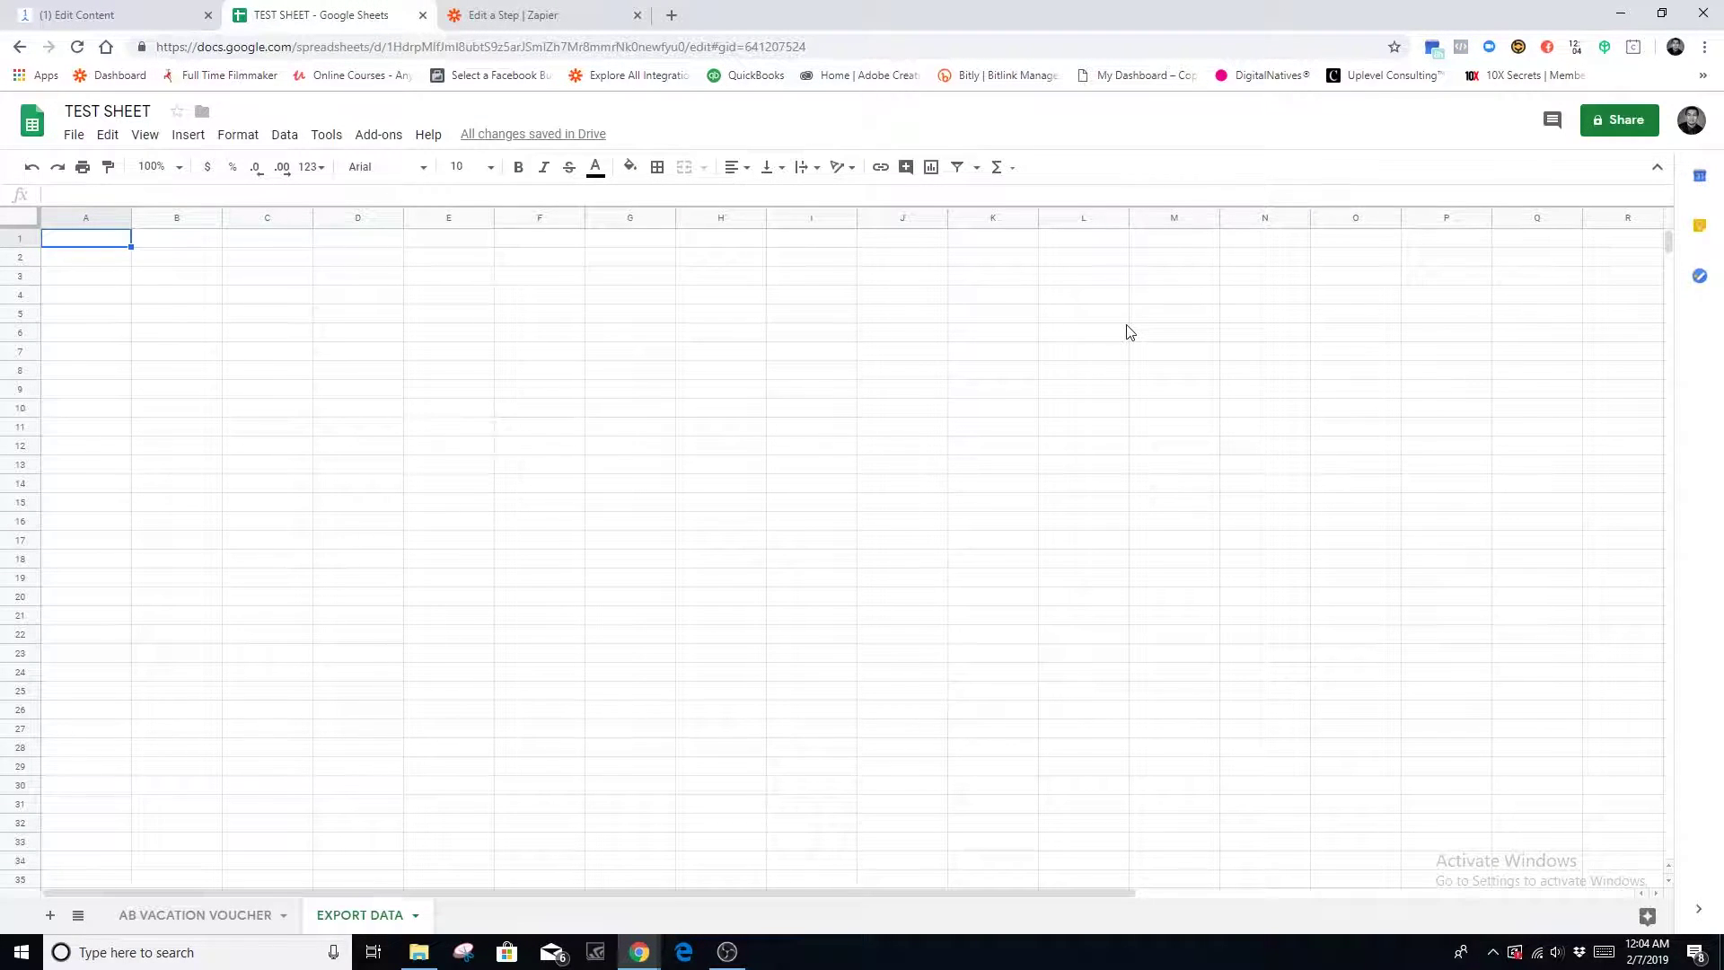
click(148, 19)
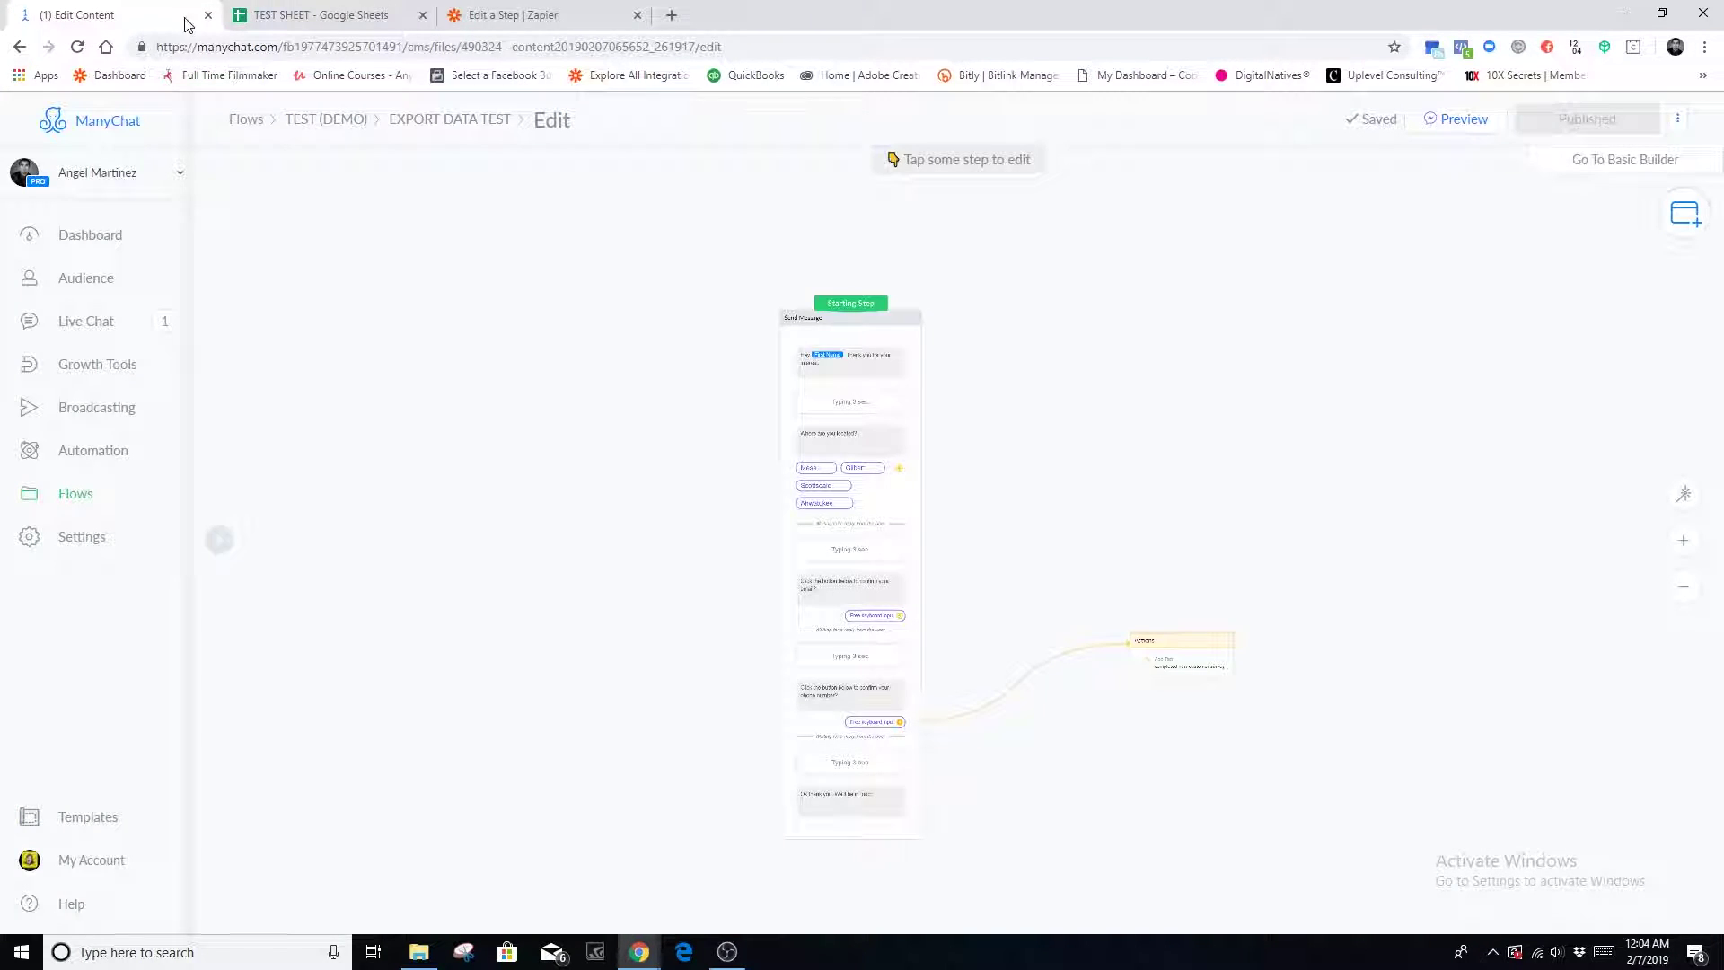
click(339, 26)
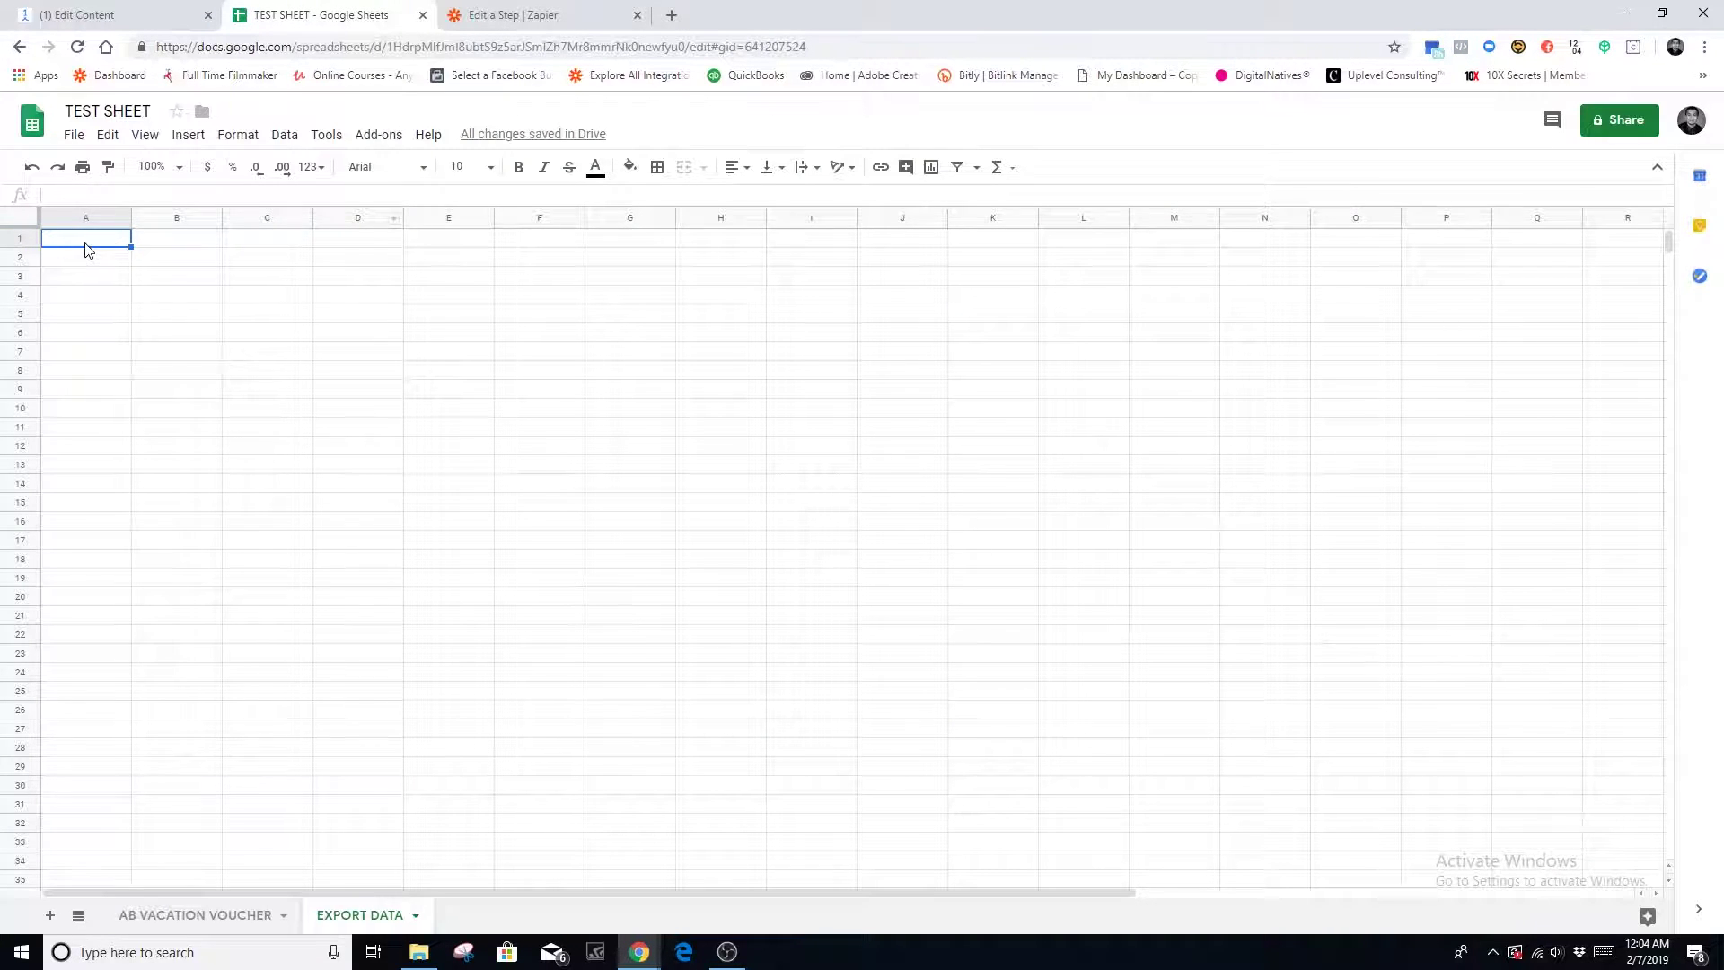
click(109, 17)
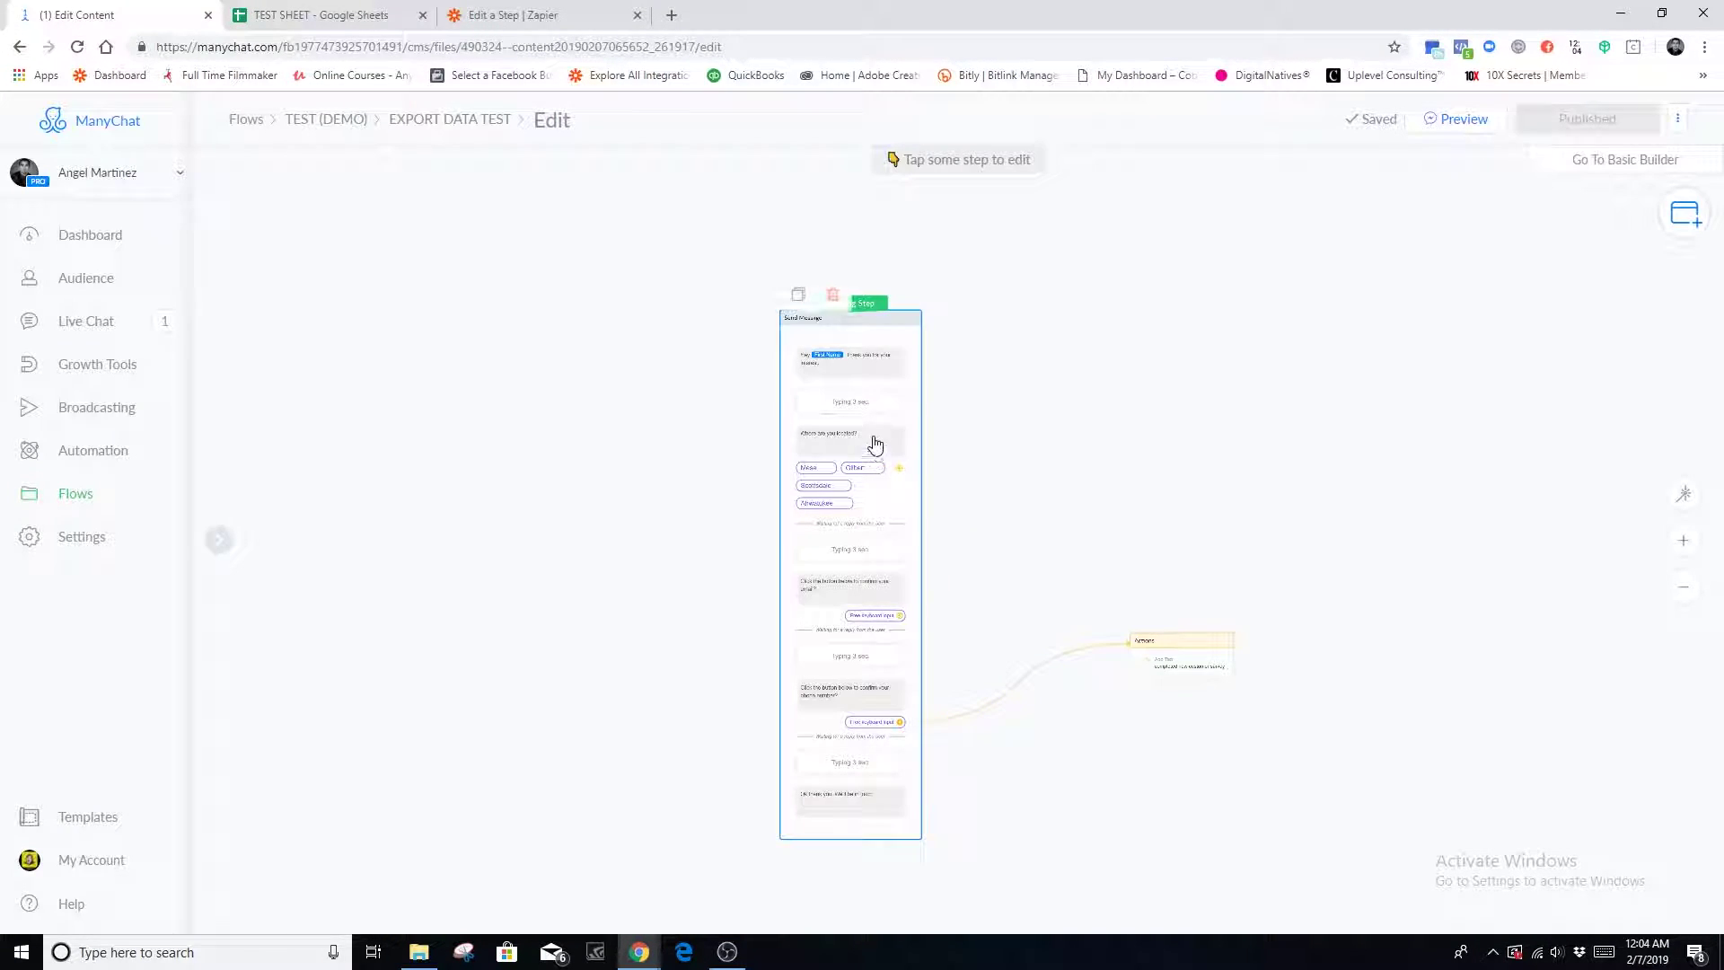
click(338, 18)
Enter headings NAME, LOCATION, EMAIL and PHONE NUMBER in row 1, widening column A.
text(NAME)
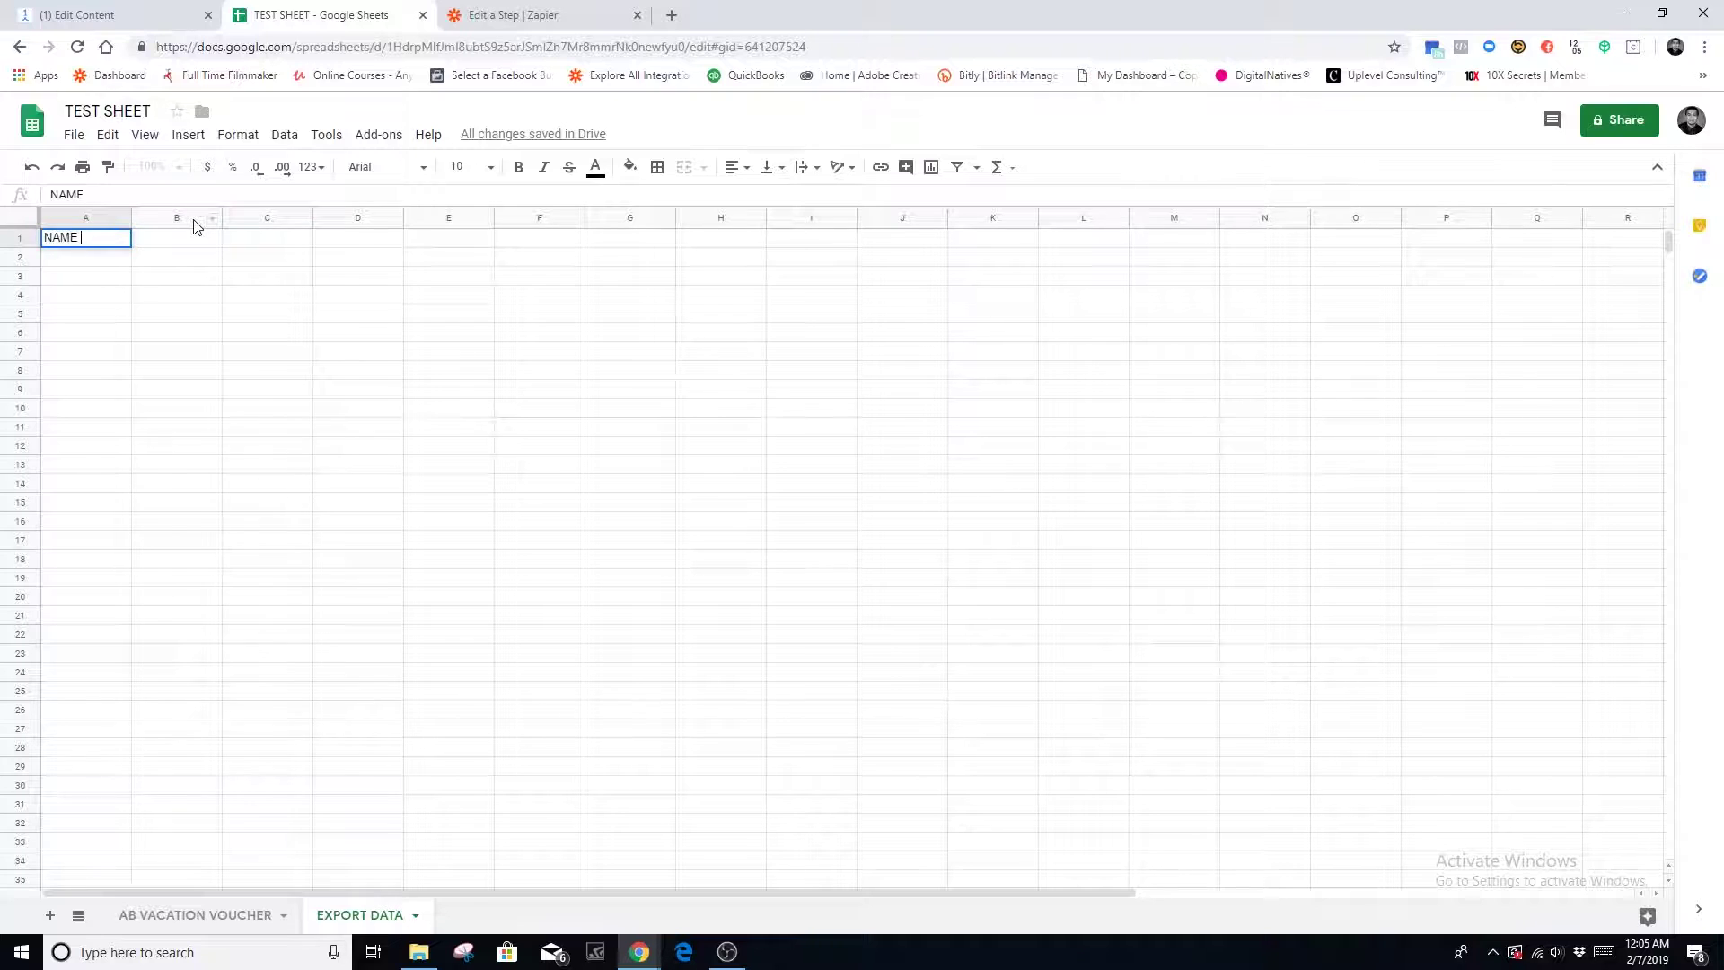
key(Tab)
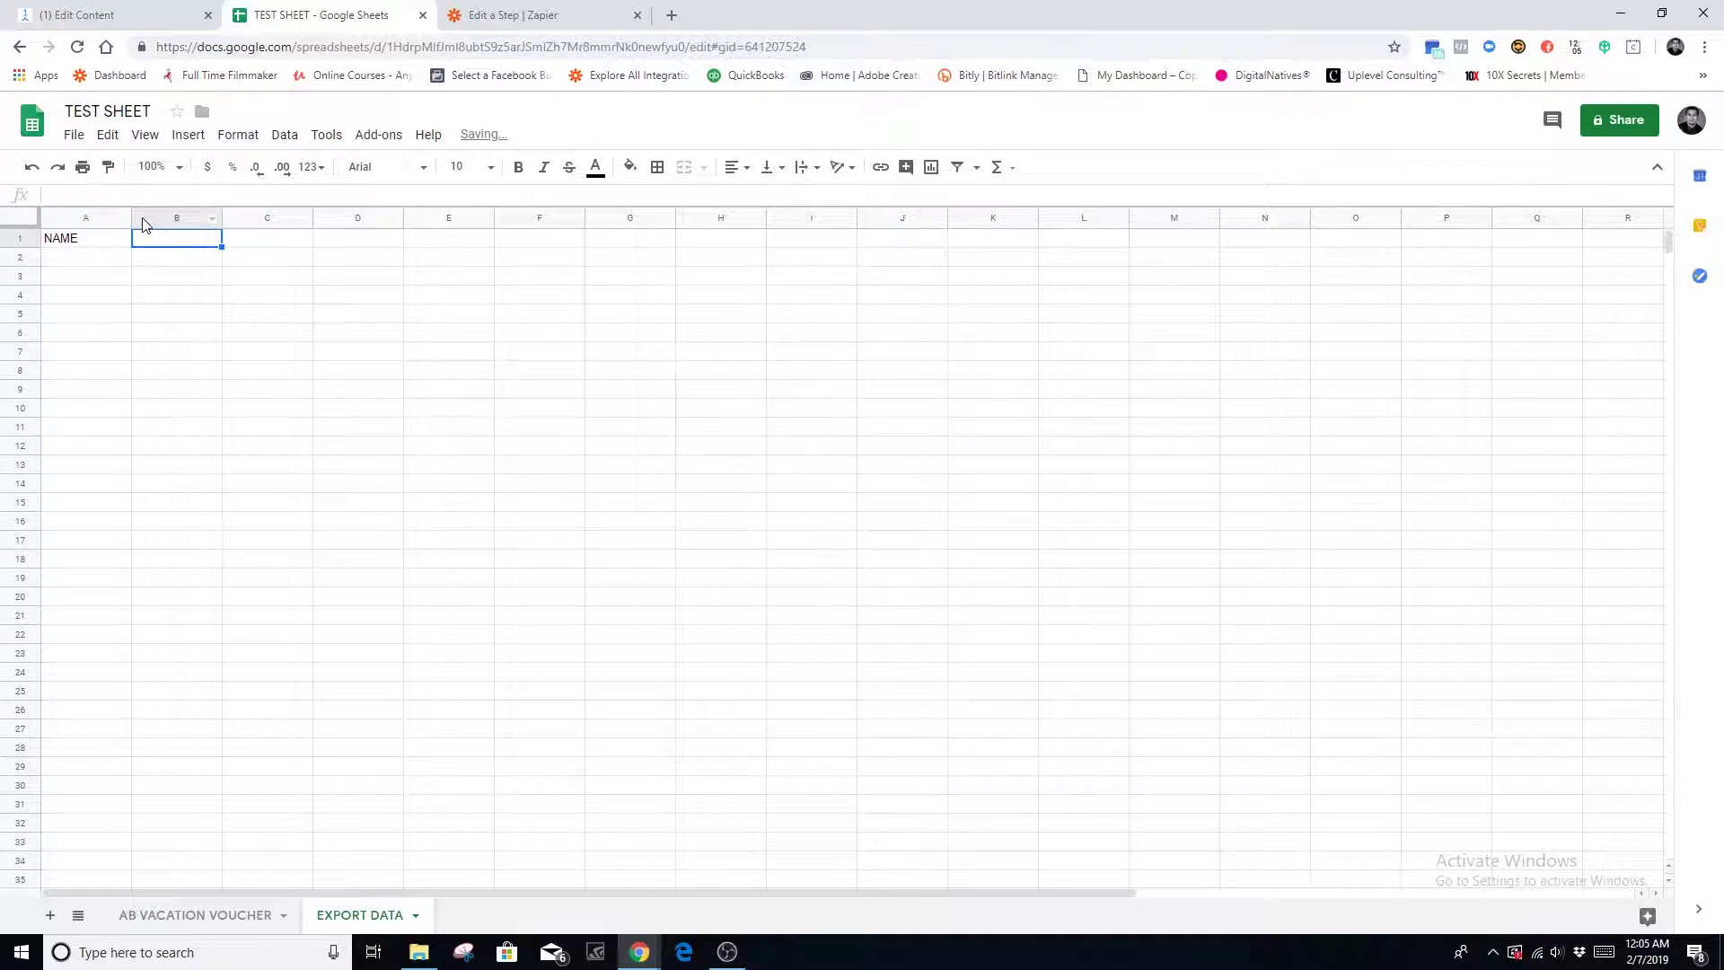
drag(131, 211, 595, 215)
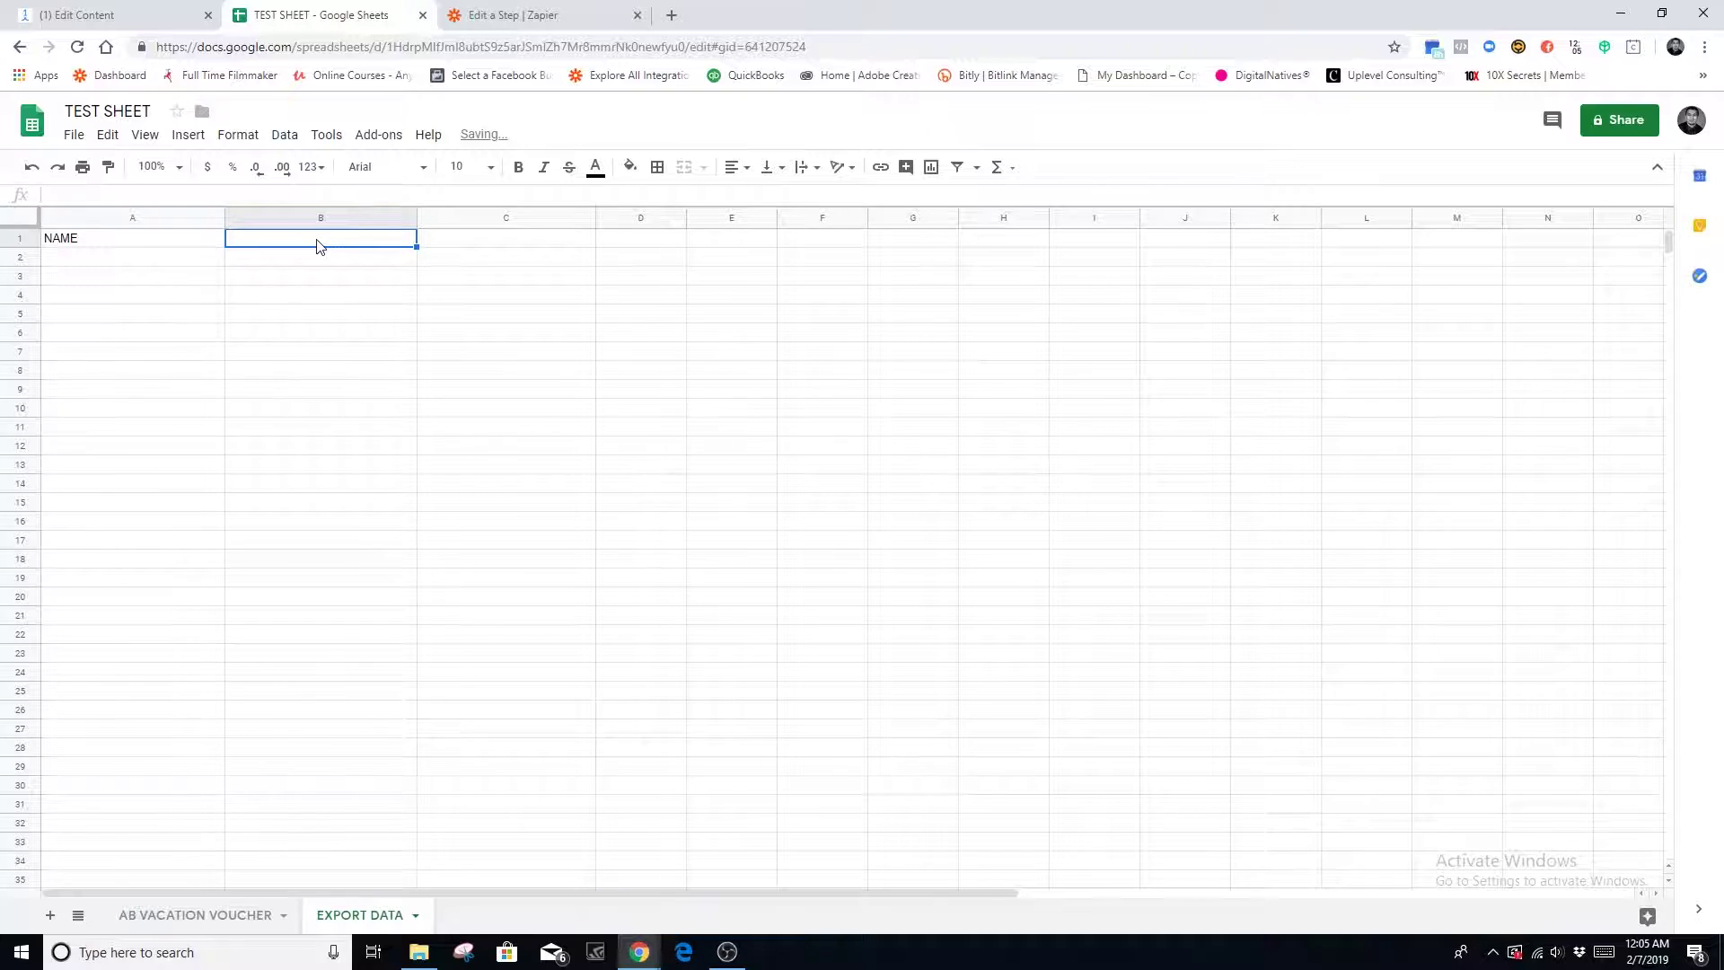
text(LOCATION)
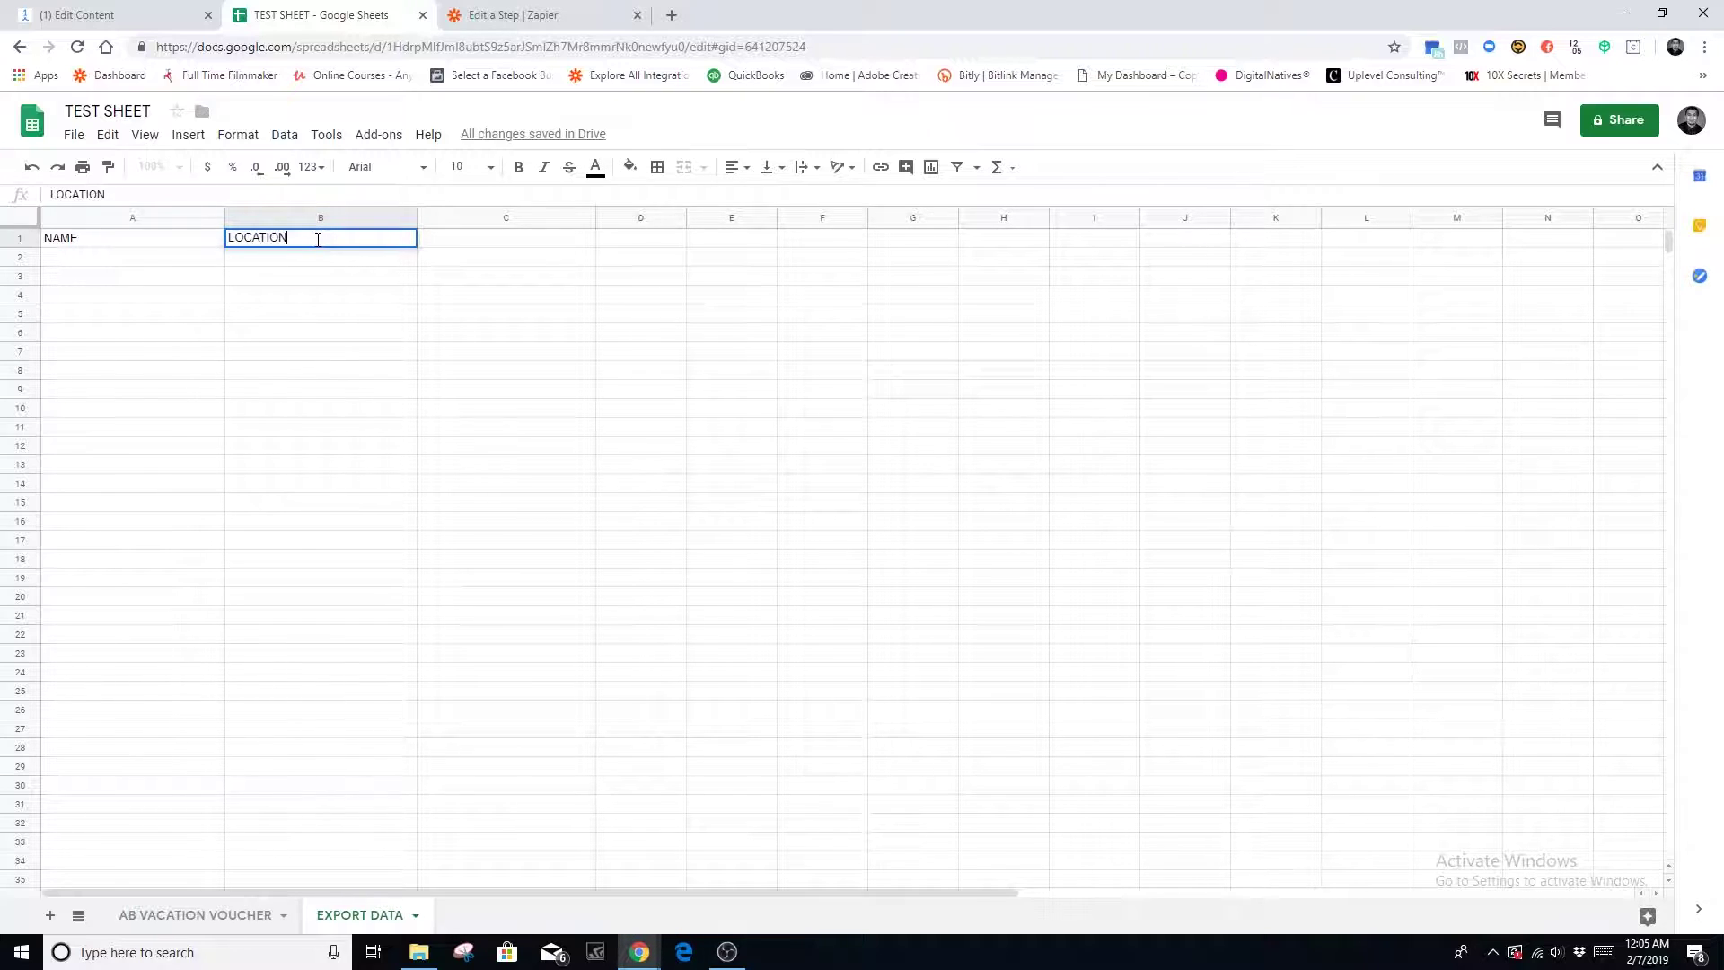
key(Tab)
text(EMAIL)
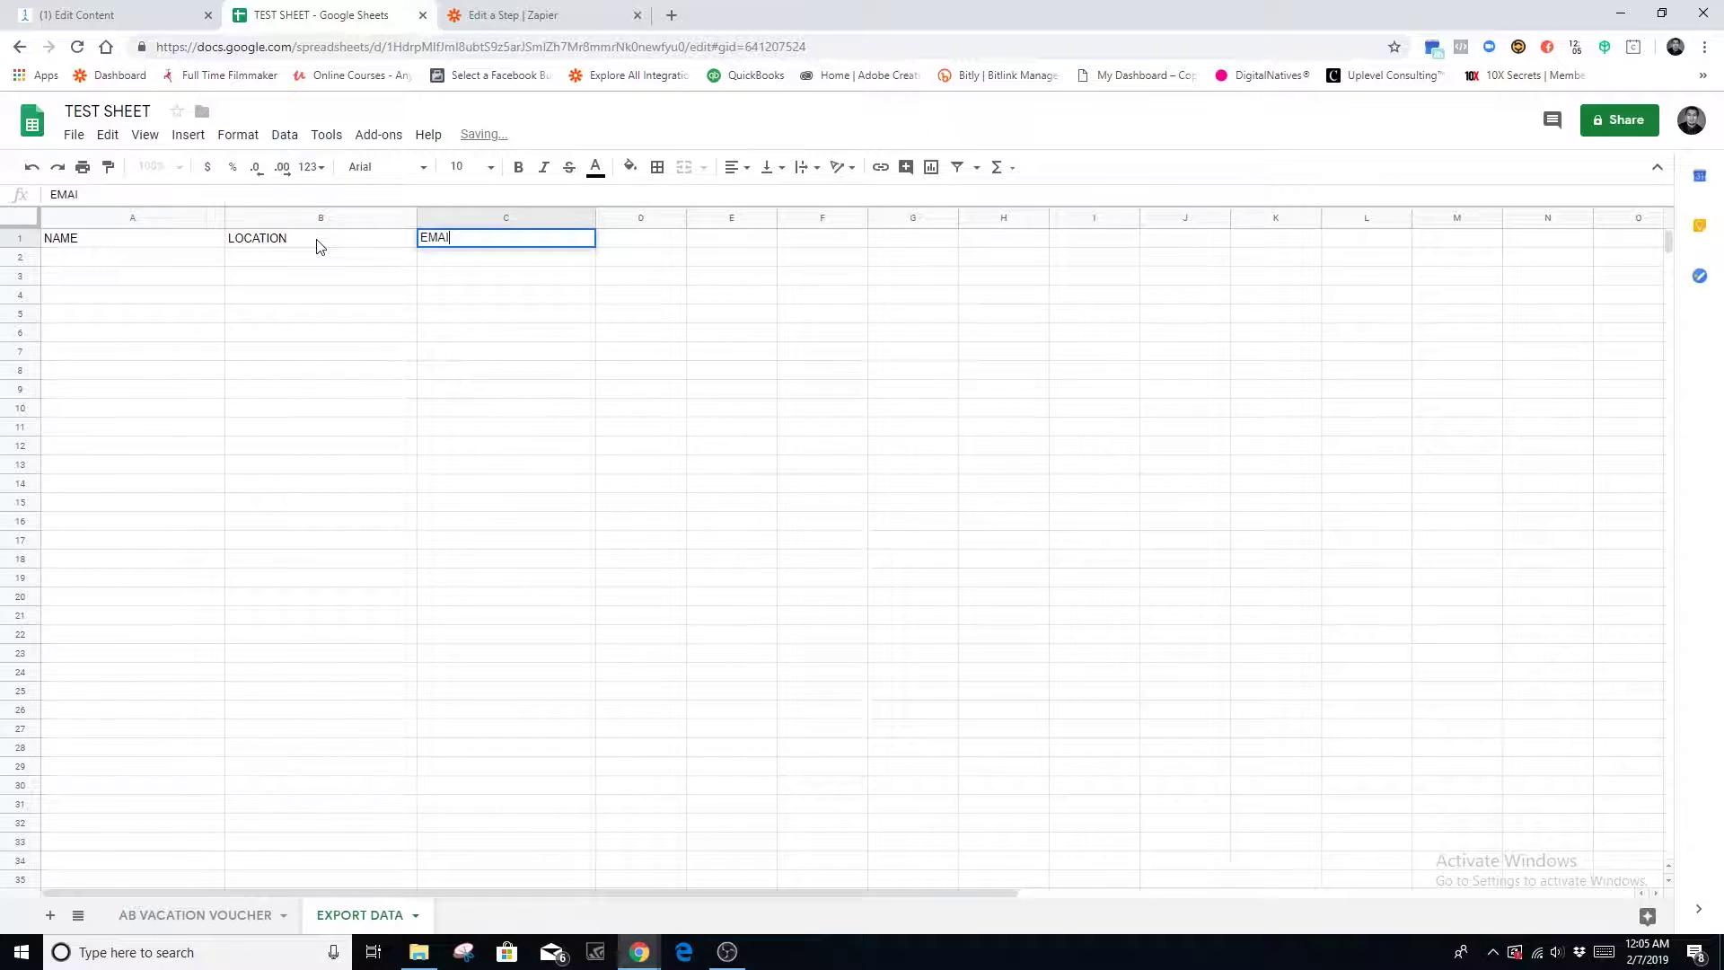
key(Tab)
text(PHONE NUMBER)
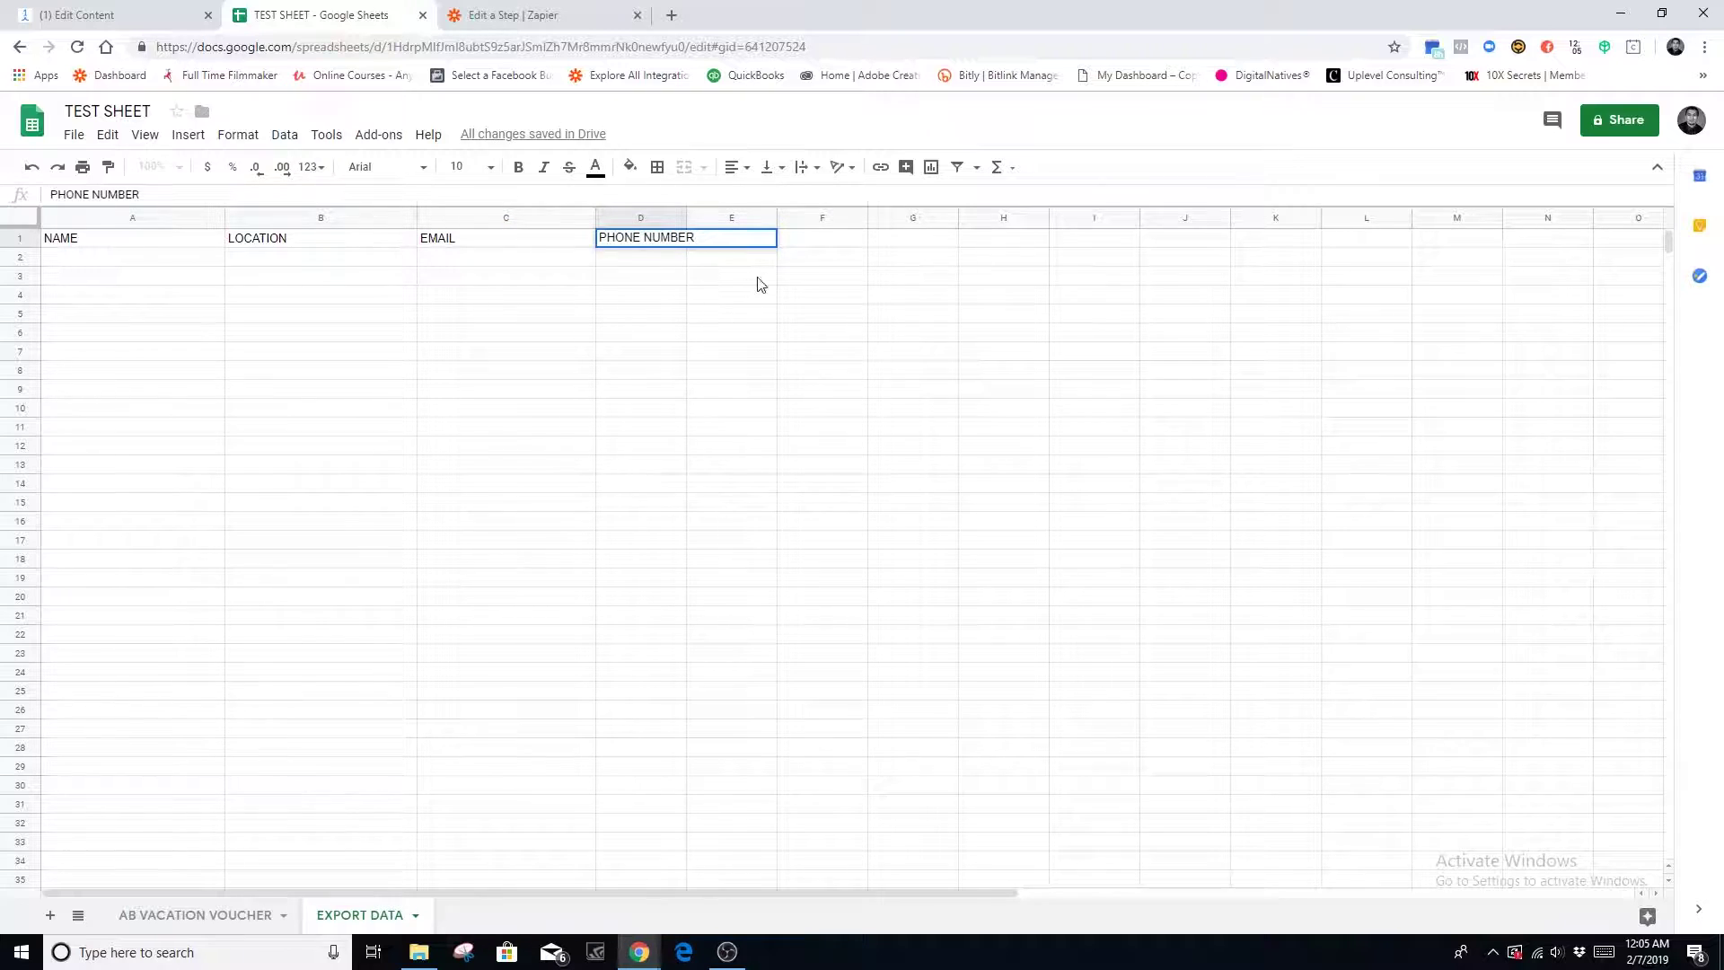
Widen columns D and E and add the USER ID heading in E1.
drag(687, 218, 1143, 215)
click(844, 275)
click(1148, 373)
click(840, 241)
text(USER ID)
key(Tab)
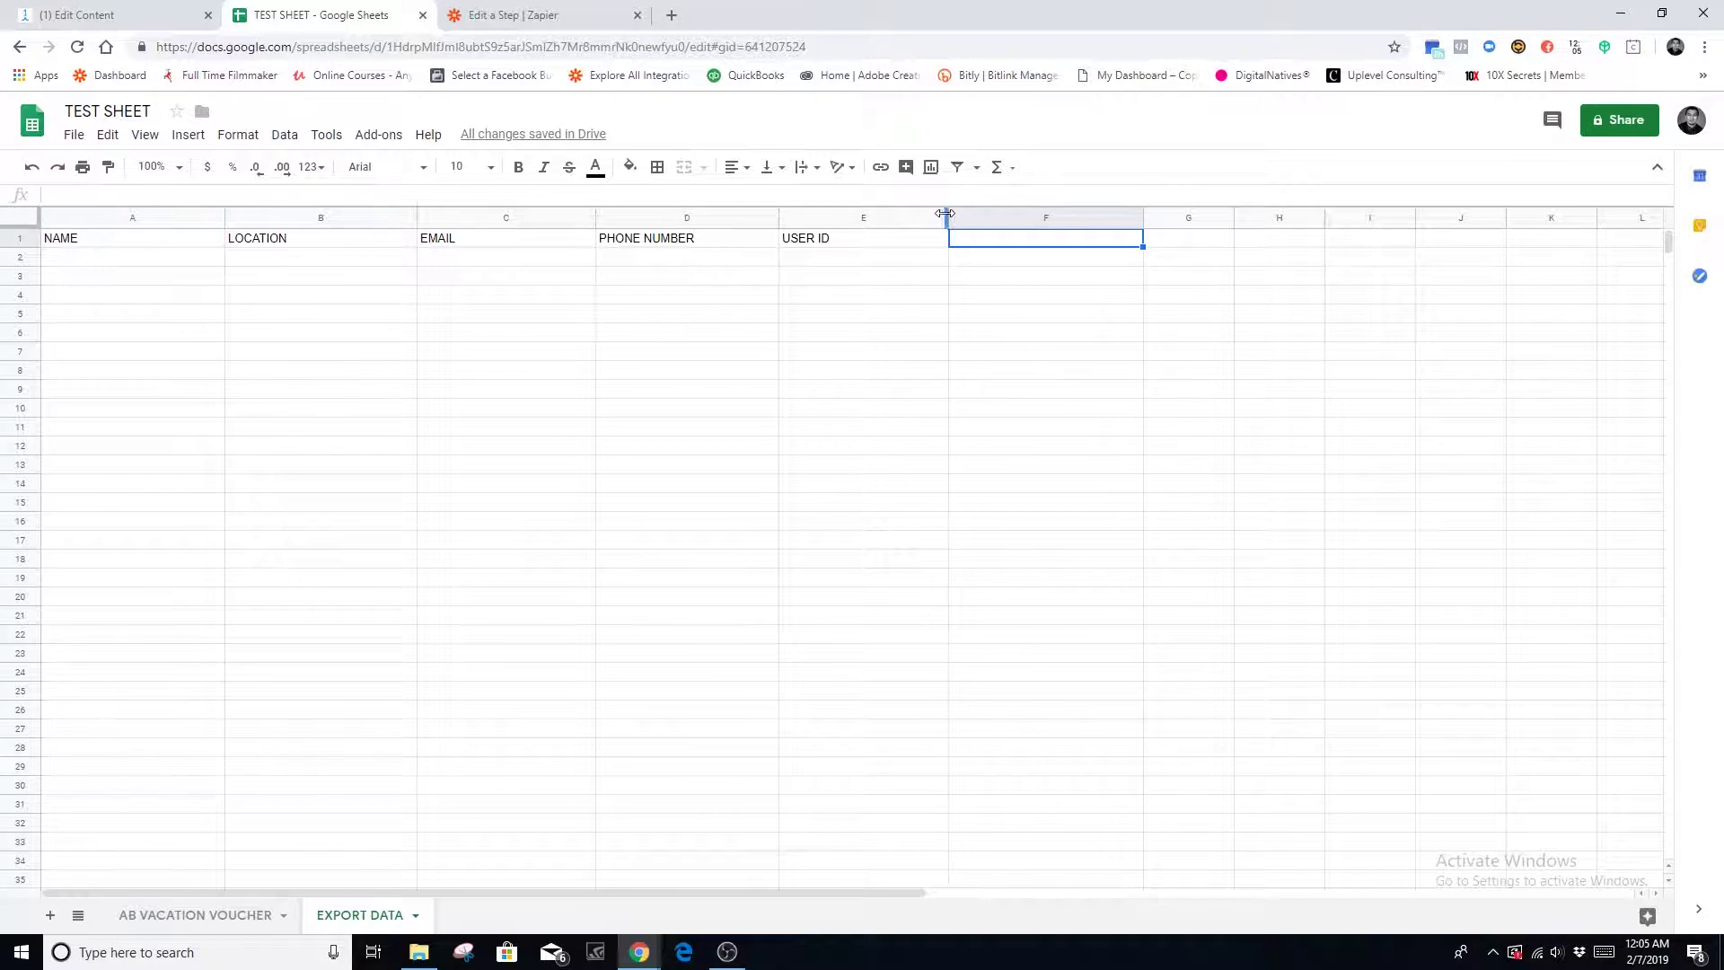
drag(947, 215, 971, 215)
click(1033, 354)
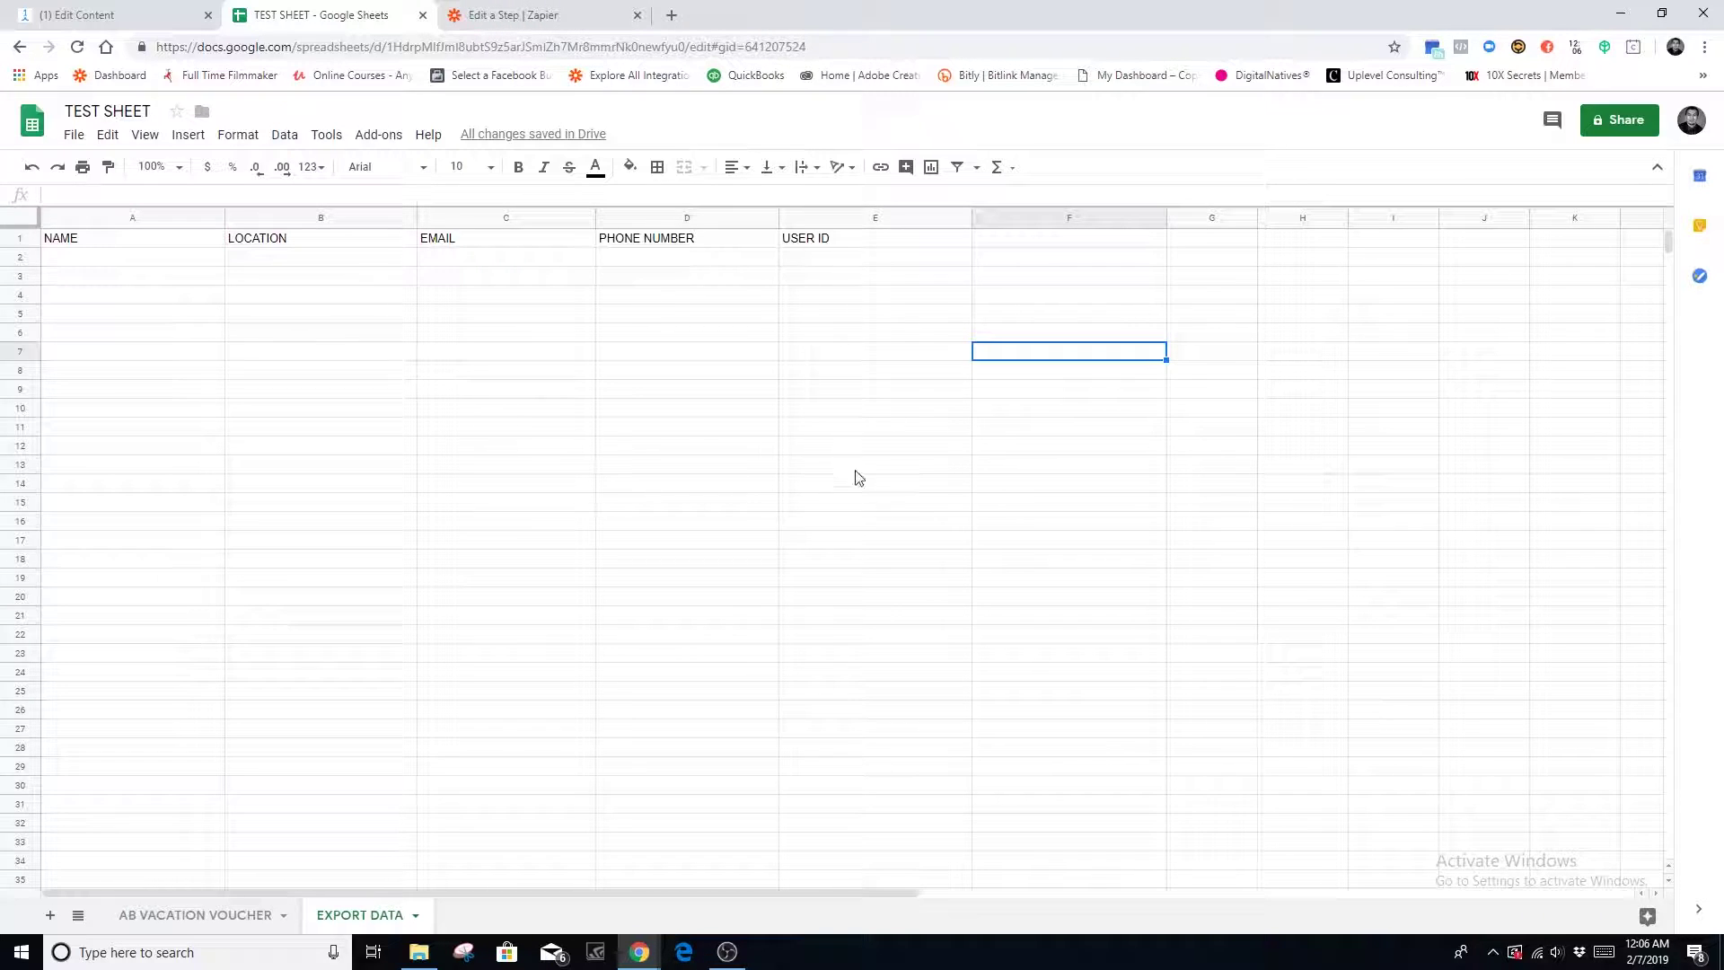
In the new Zapier zap, search 'manych' and select ManyChat as the trigger app.
click(517, 15)
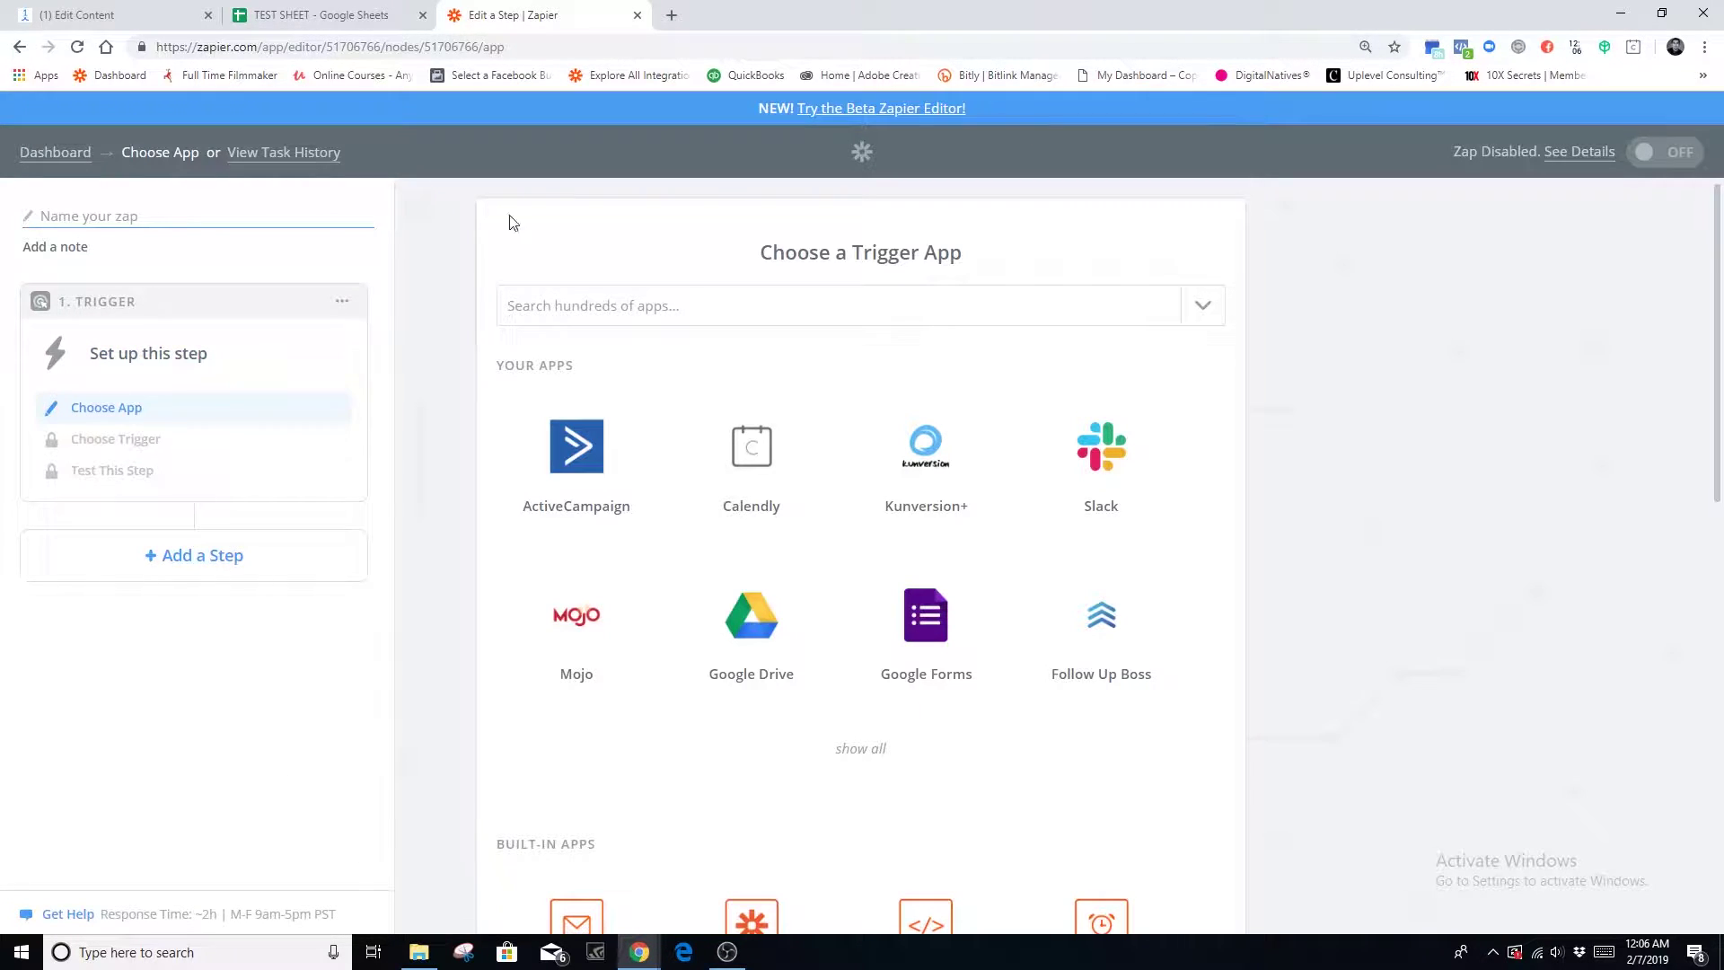
click(72, 17)
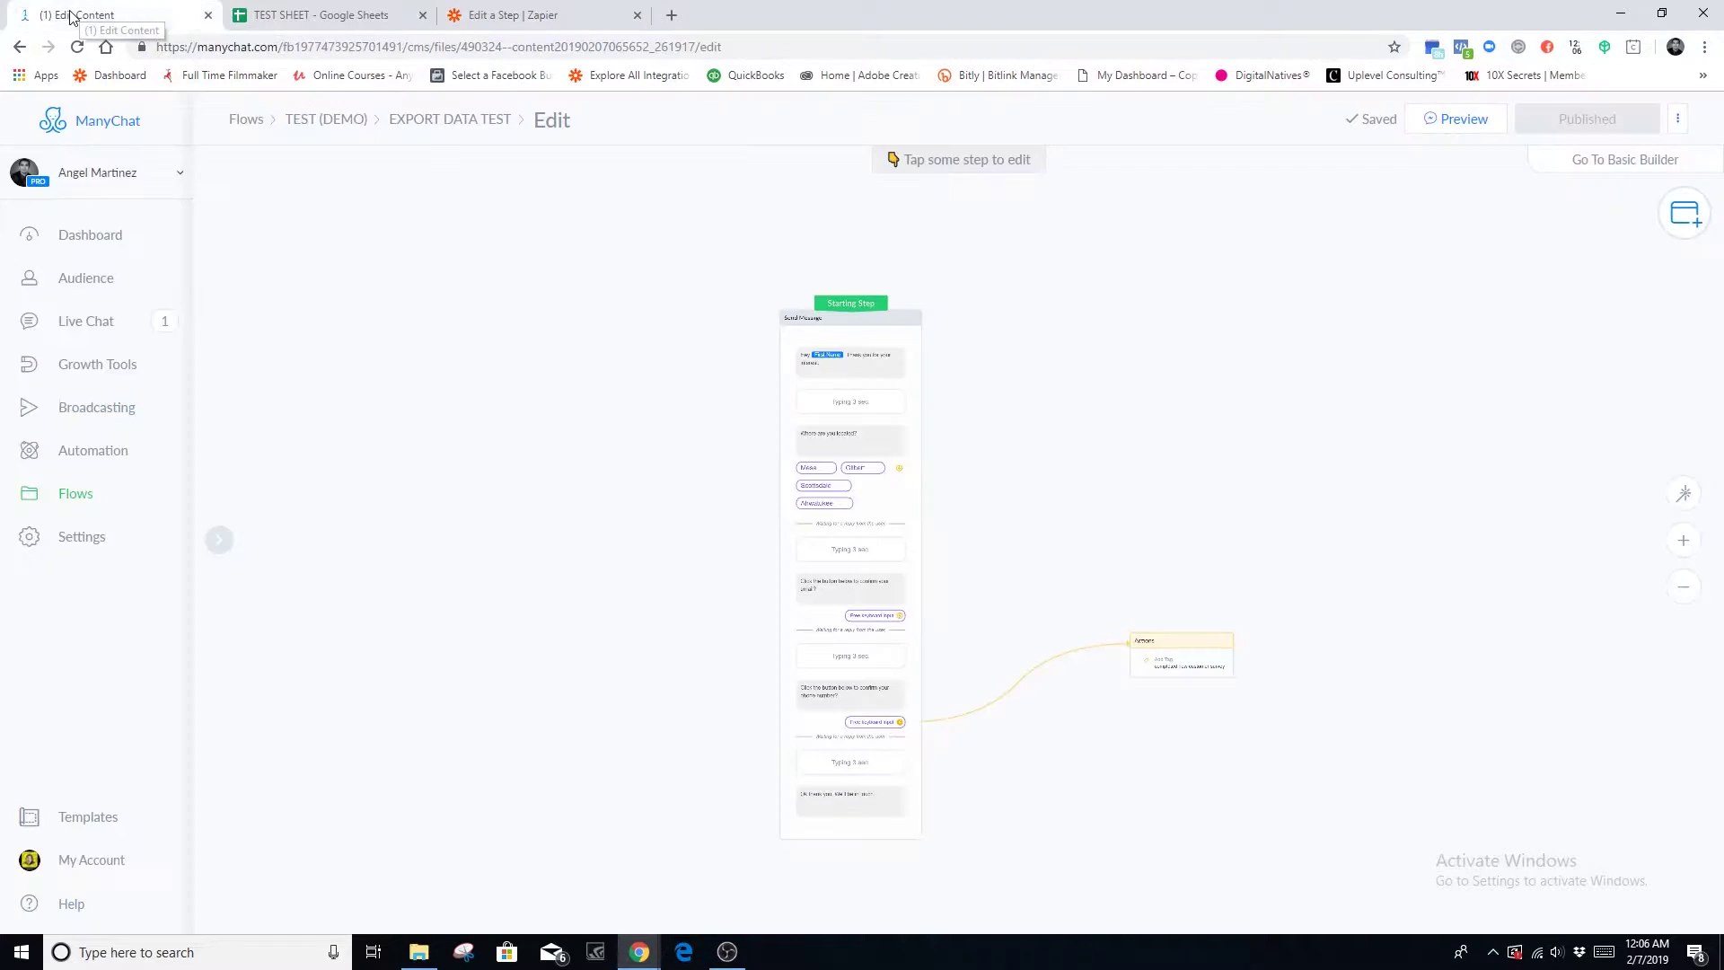
click(490, 16)
click(659, 323)
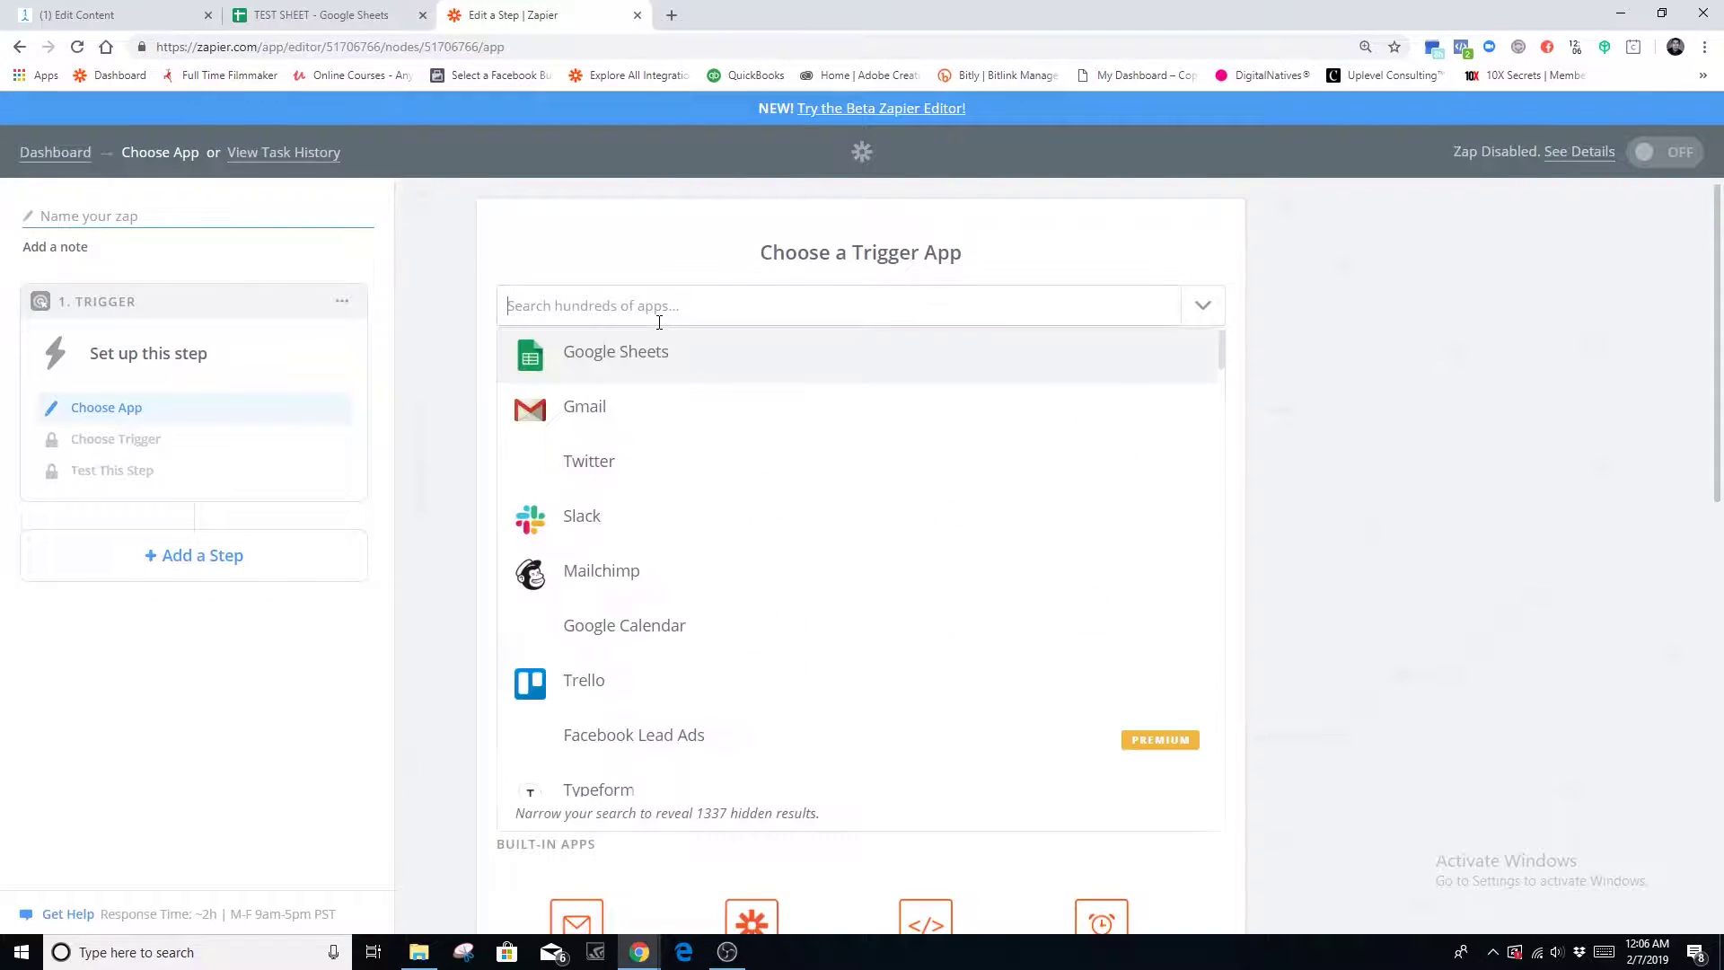
text(manych)
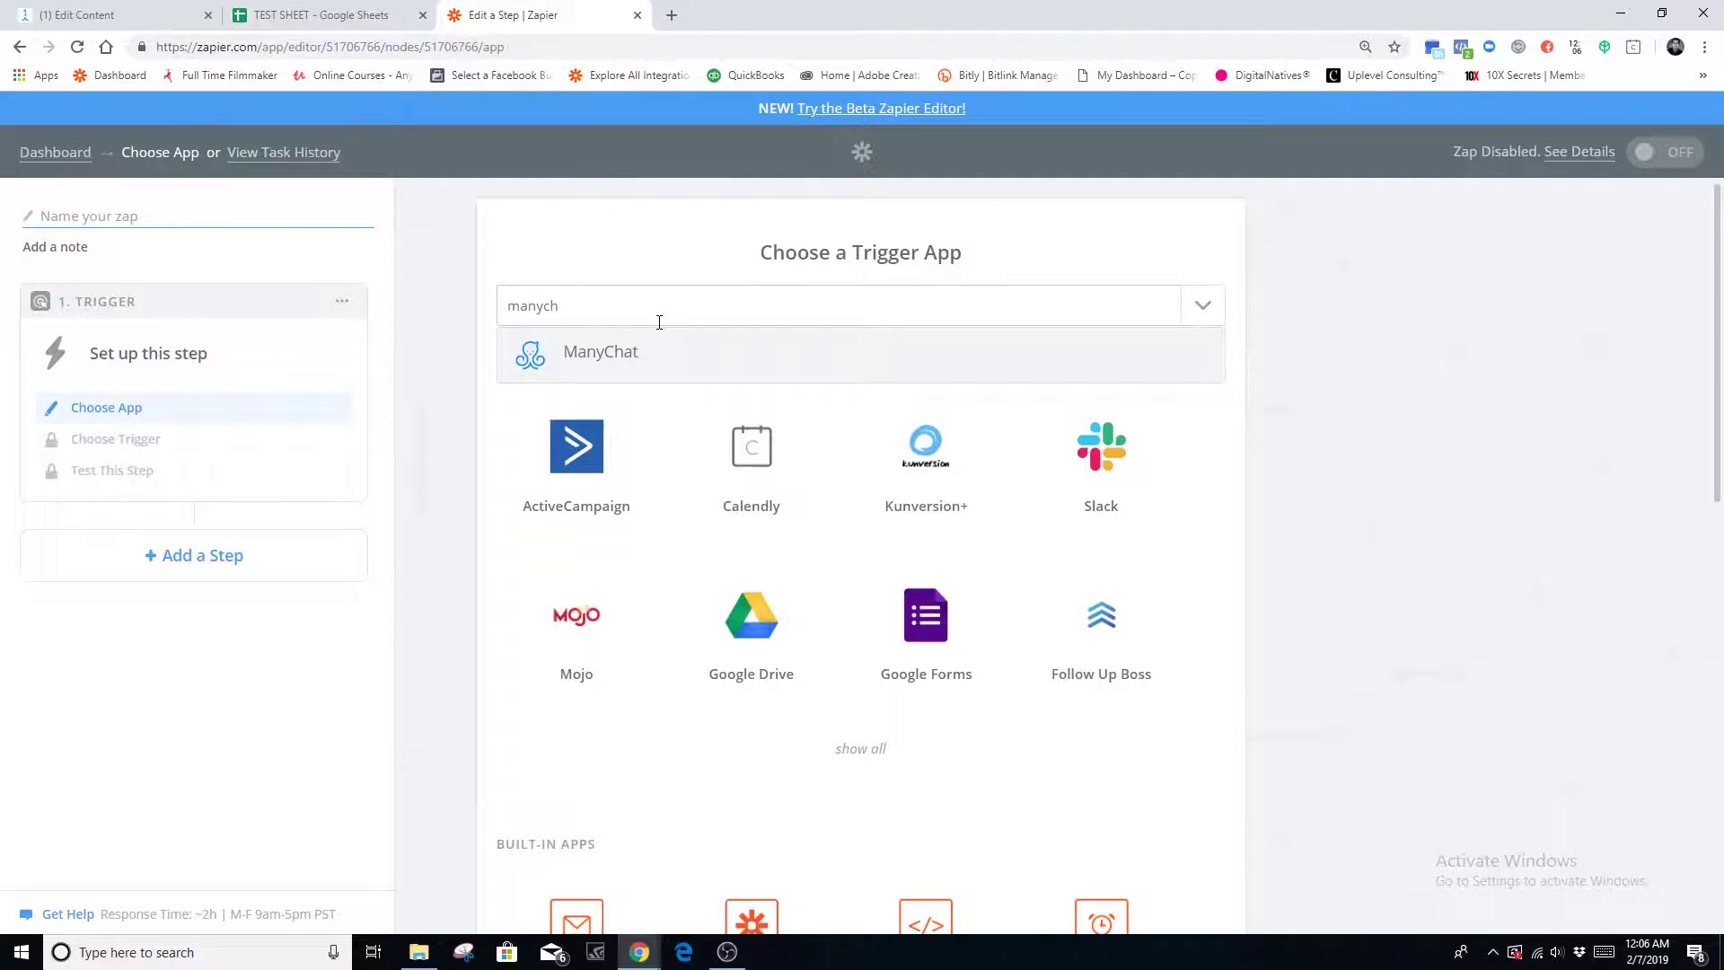
click(654, 332)
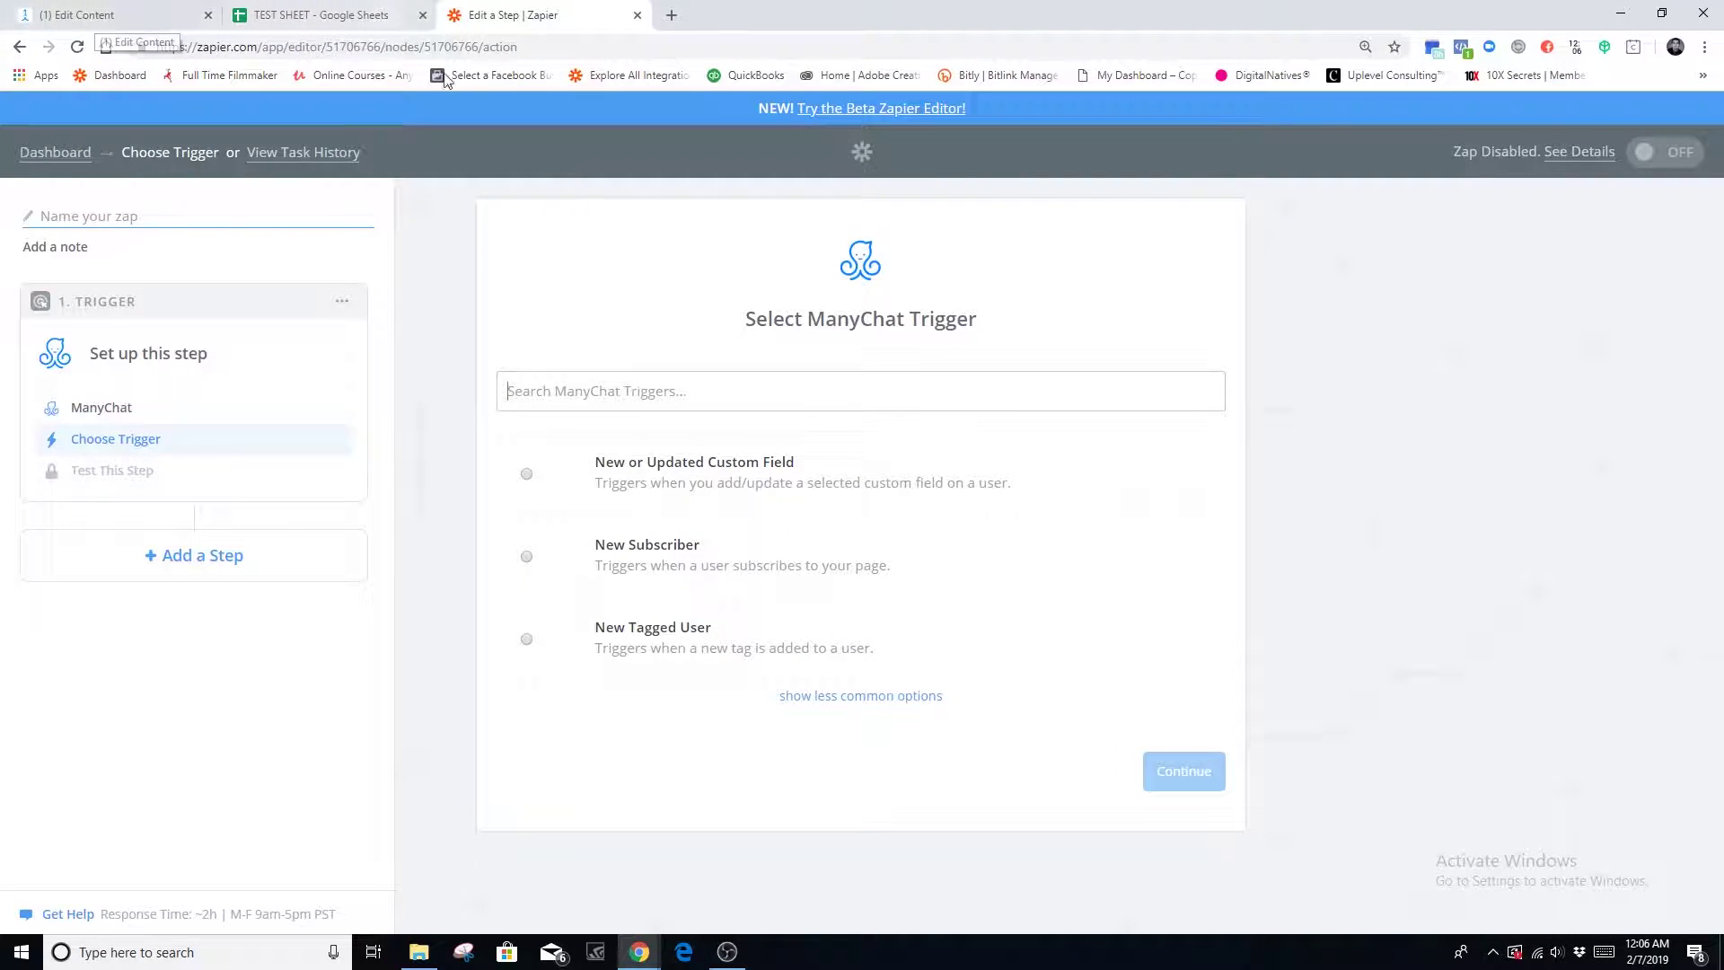
Show the less common ManyChat triggers, then check in ManyChat which tag the Actions step adds.
click(887, 697)
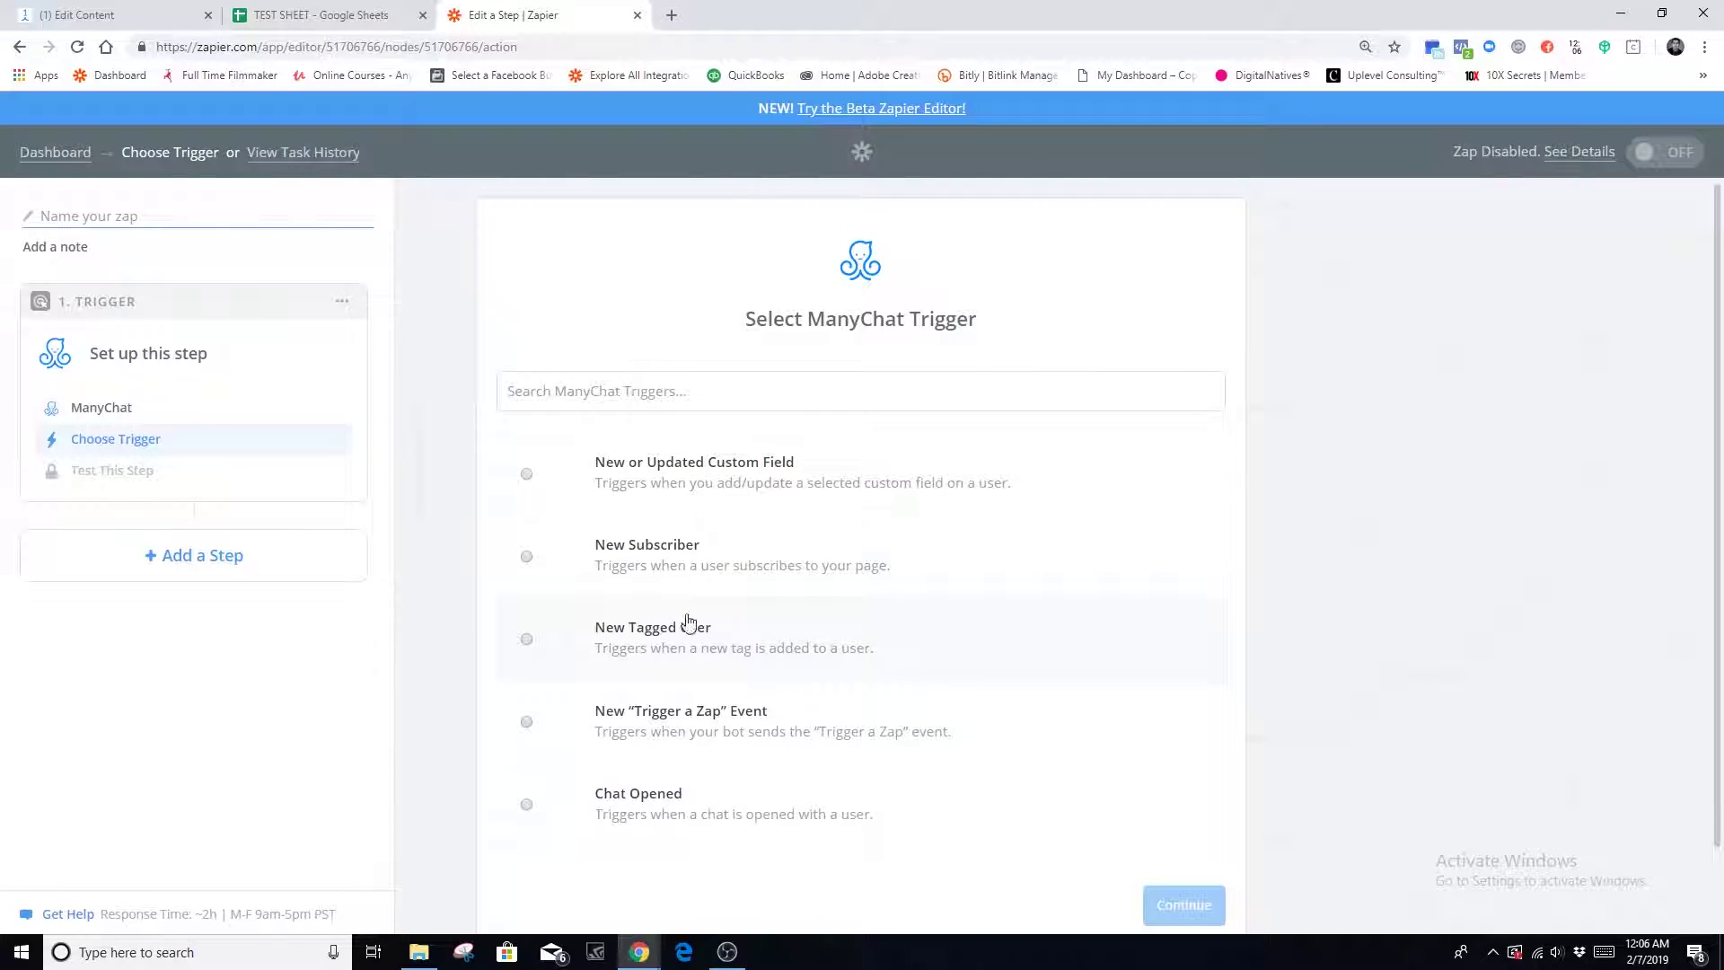
click(101, 18)
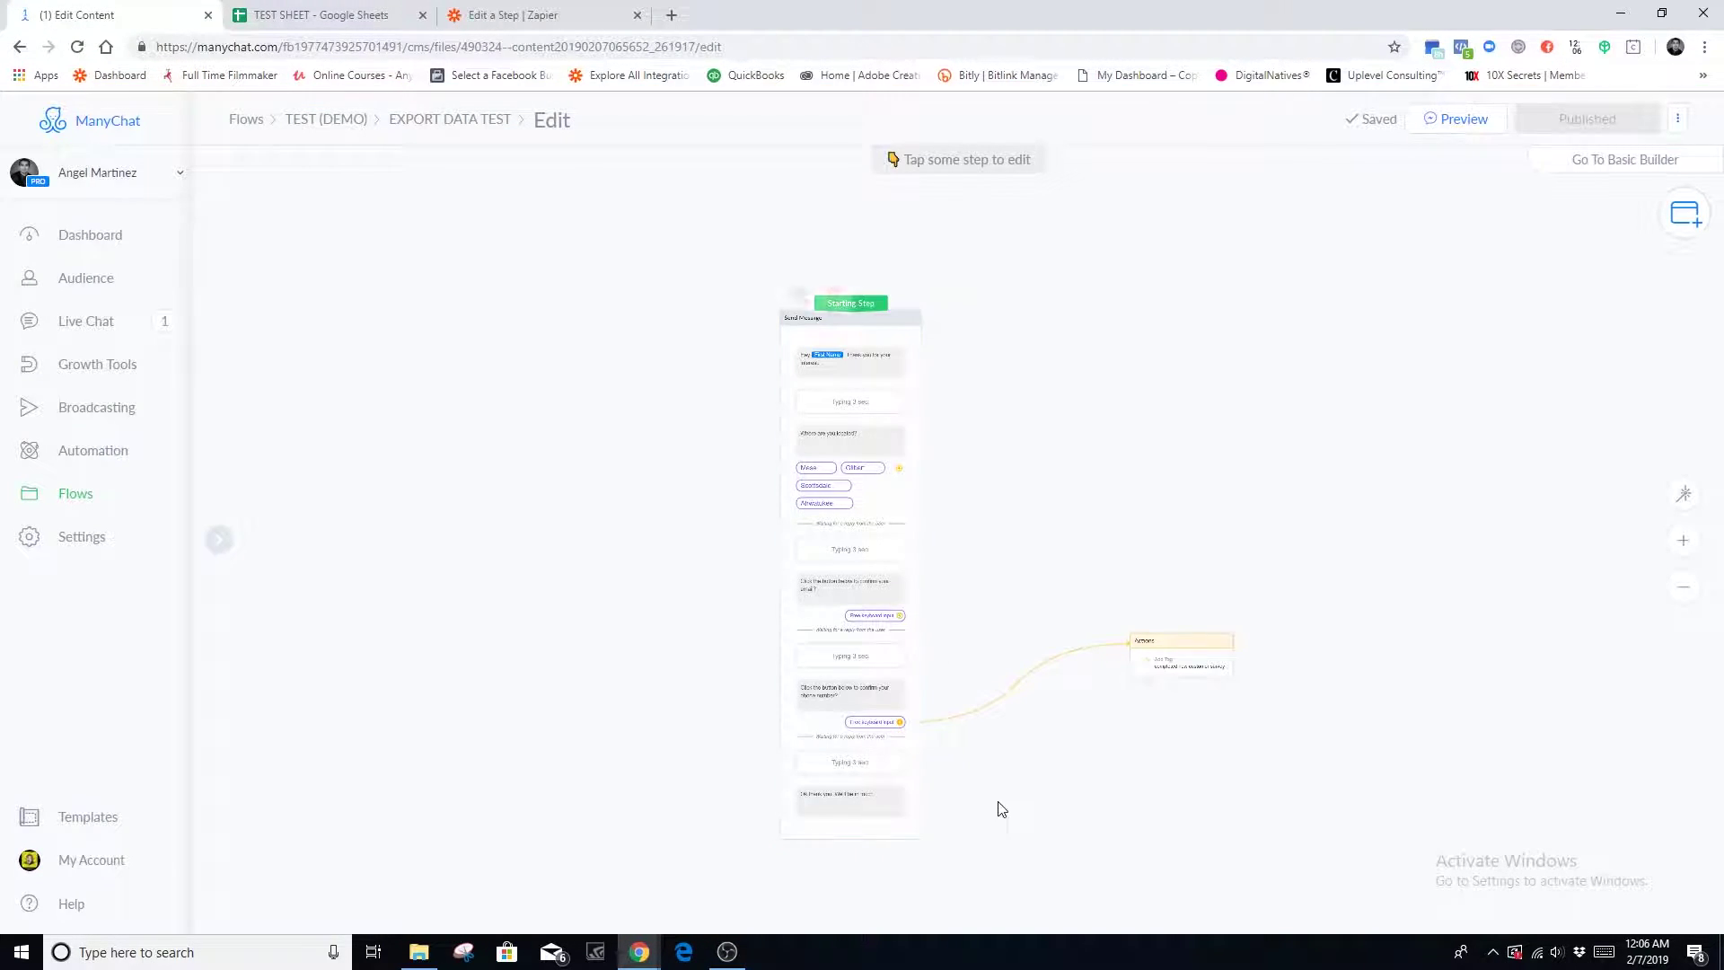
drag(1167, 642, 1187, 822)
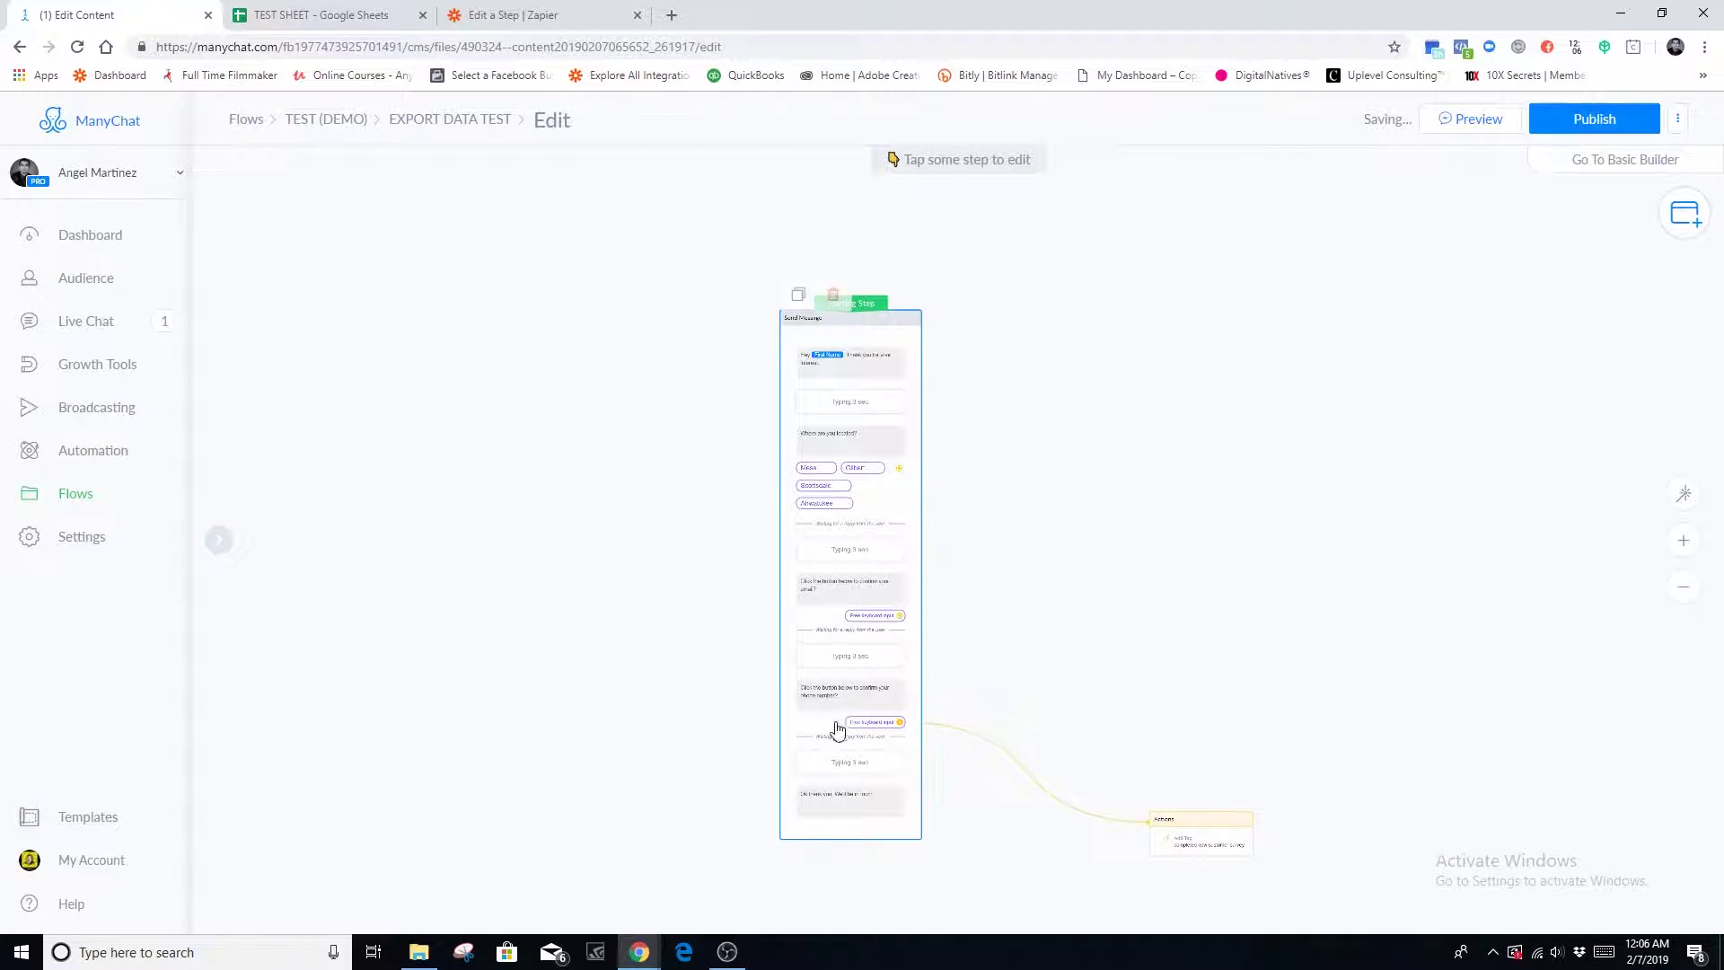
click(1214, 849)
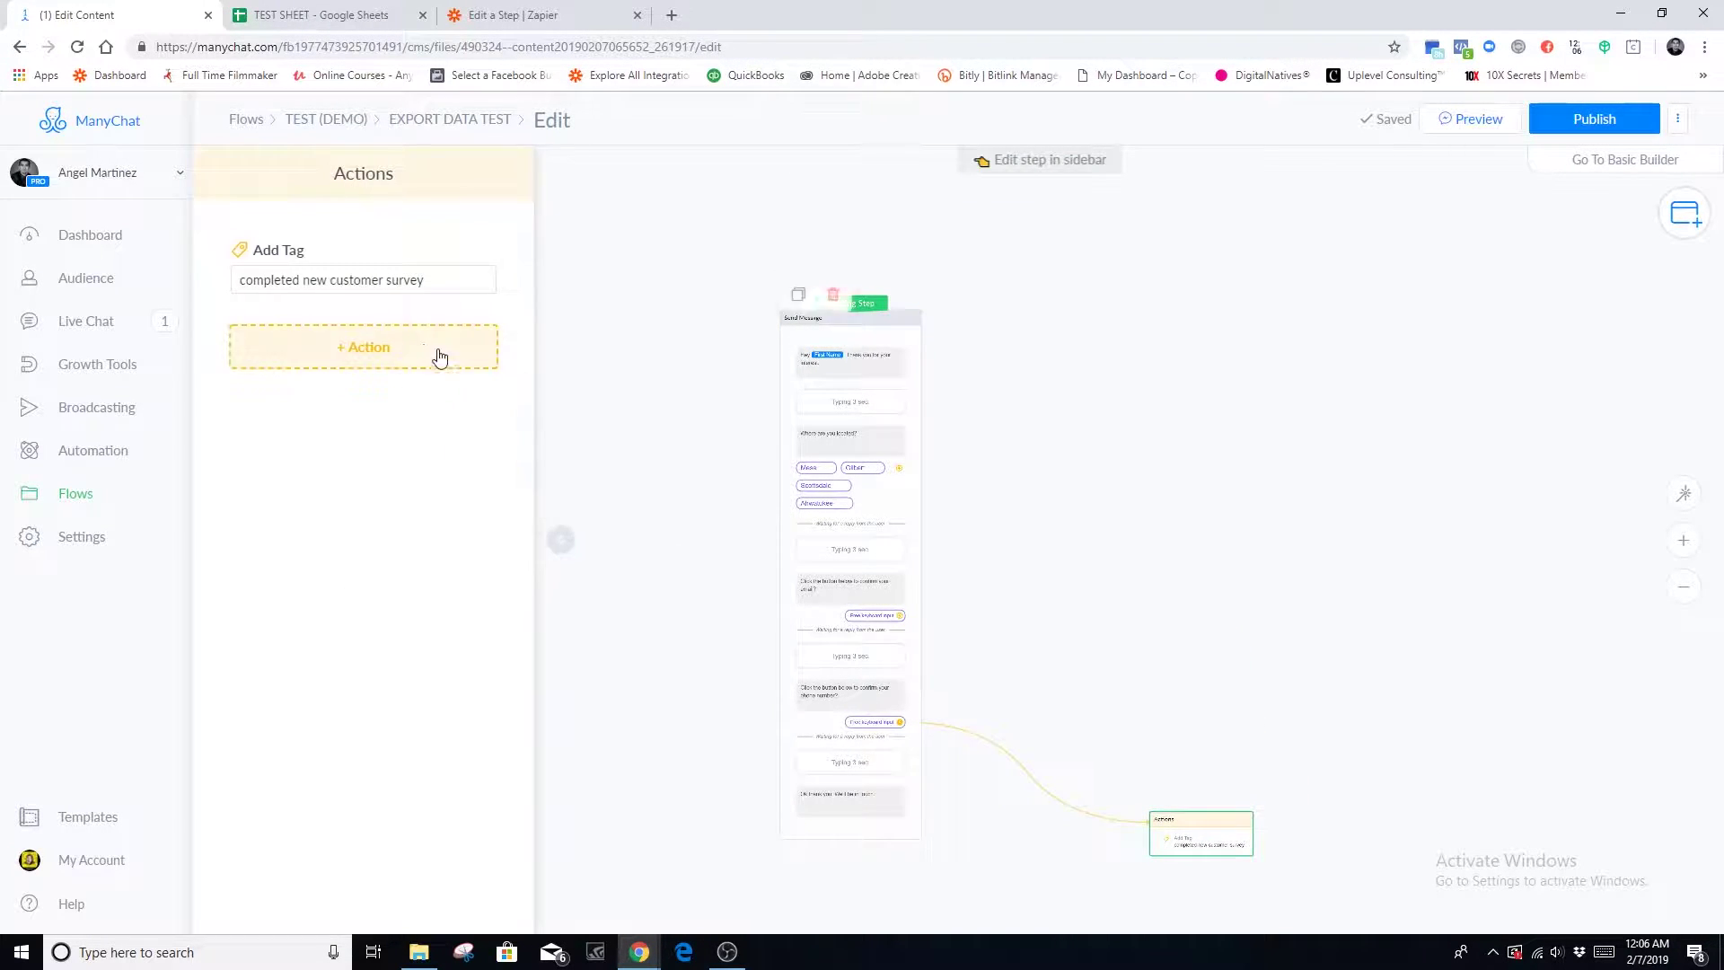
click(1130, 642)
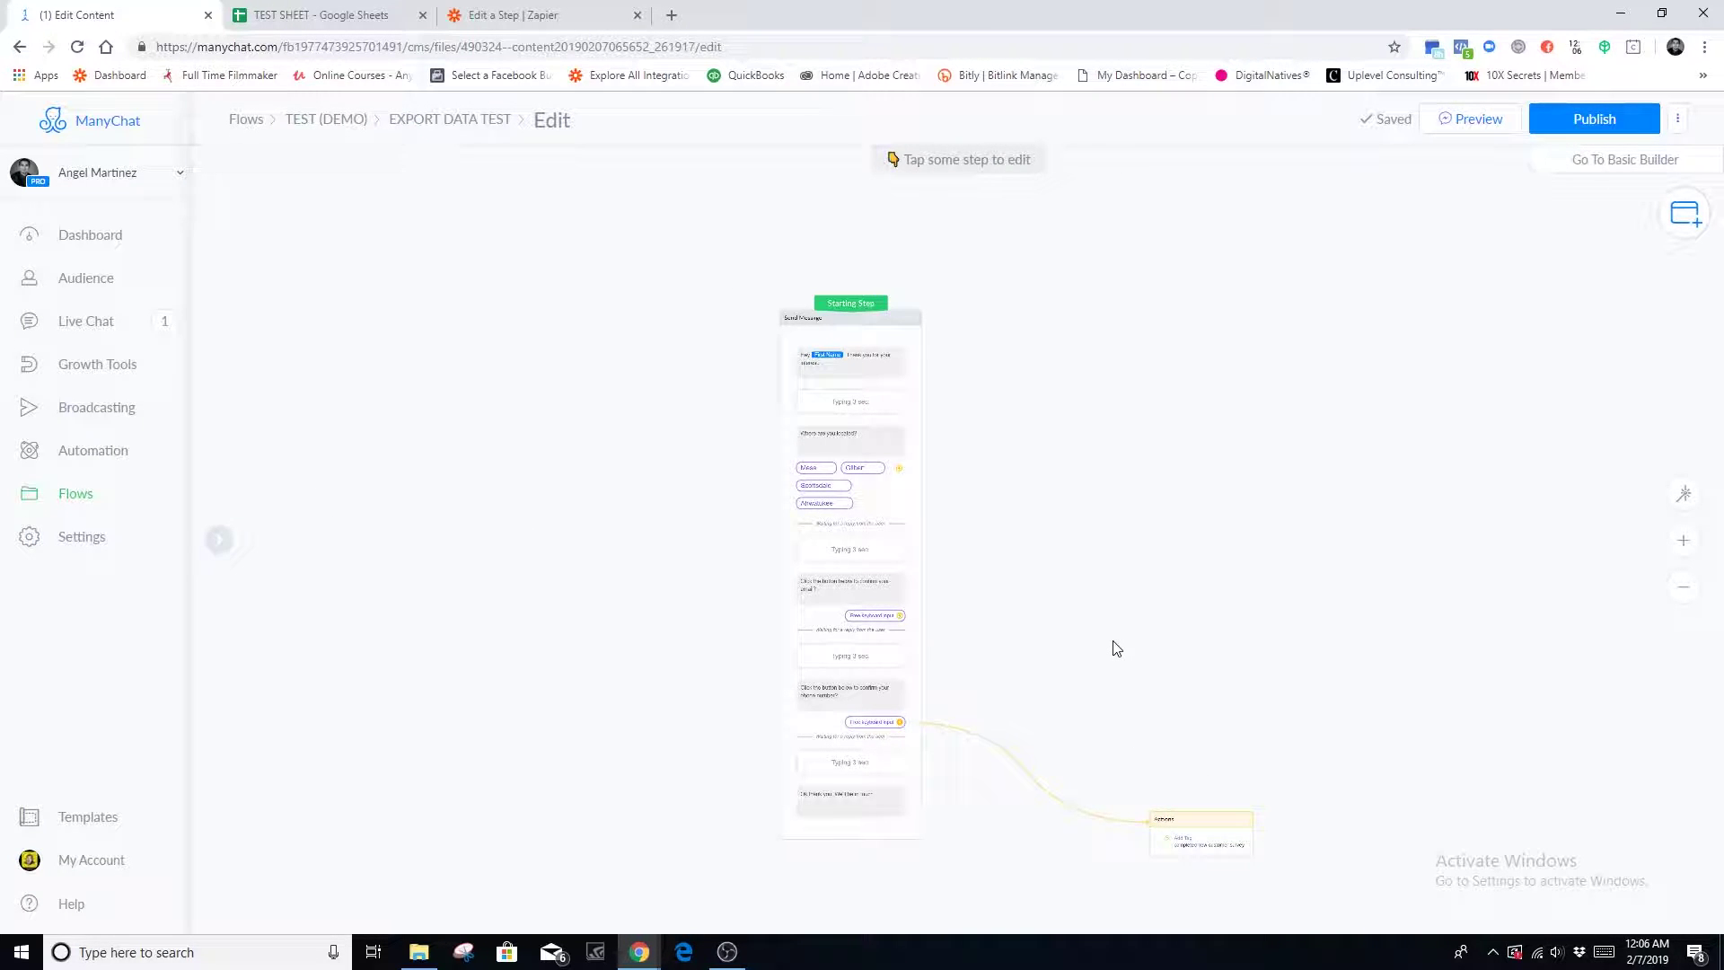
Select New Tagged User as the trigger event and save.
click(557, 15)
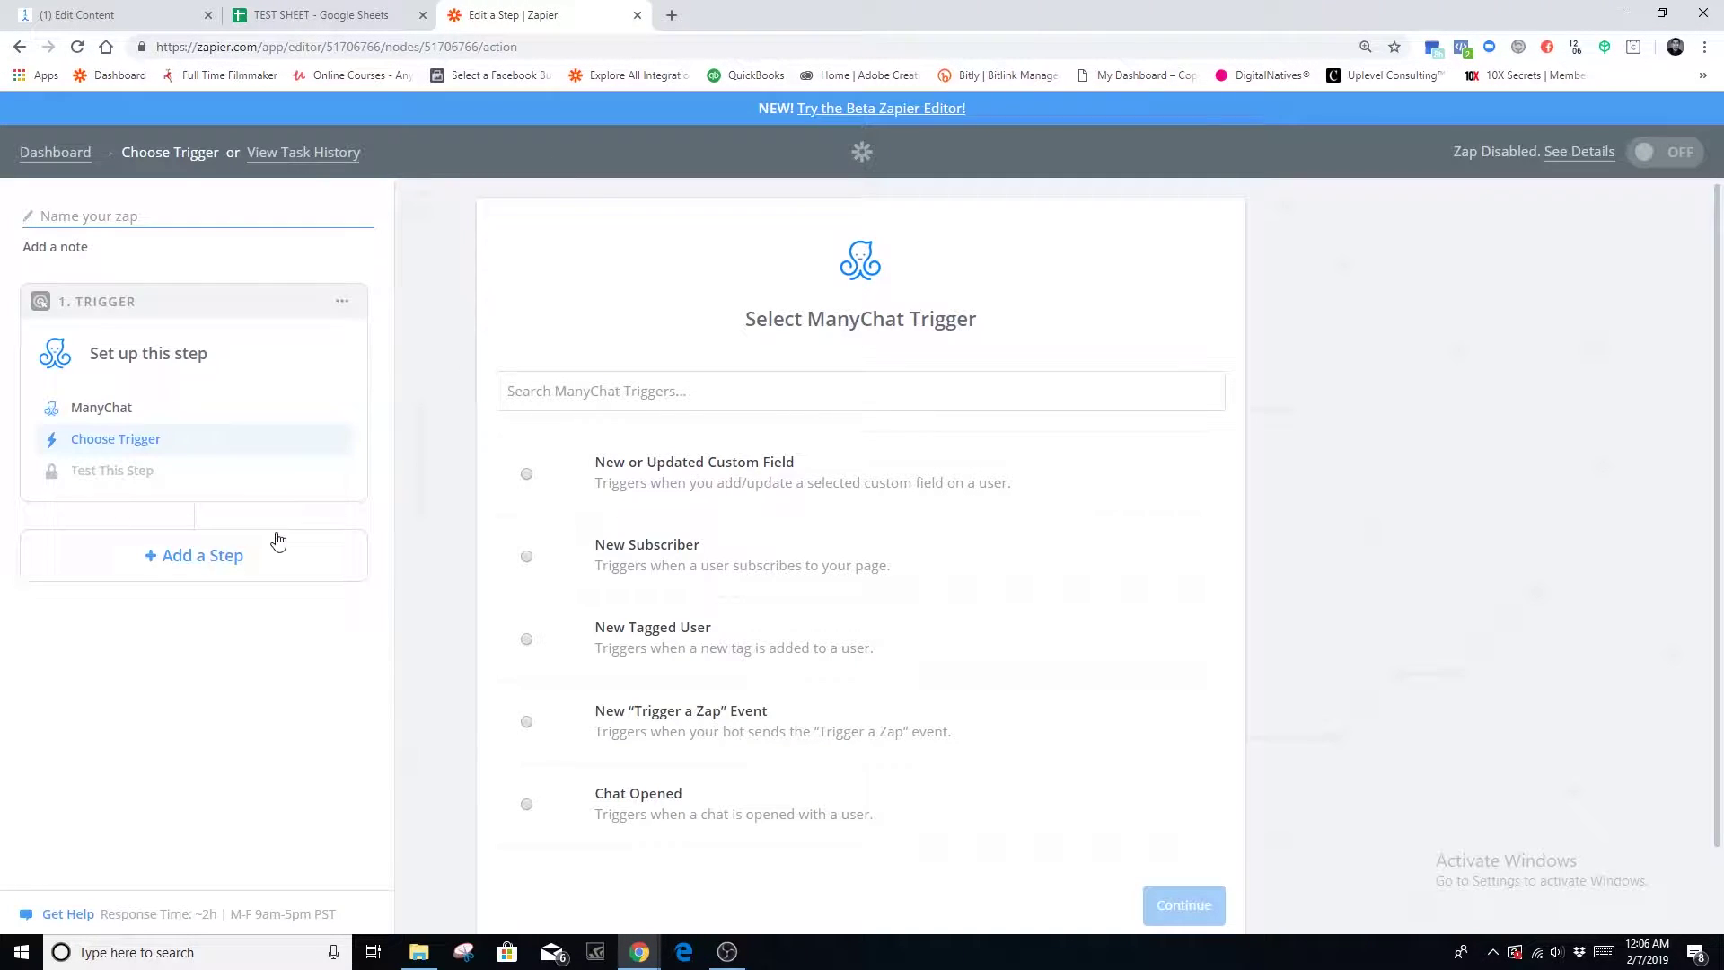
click(527, 641)
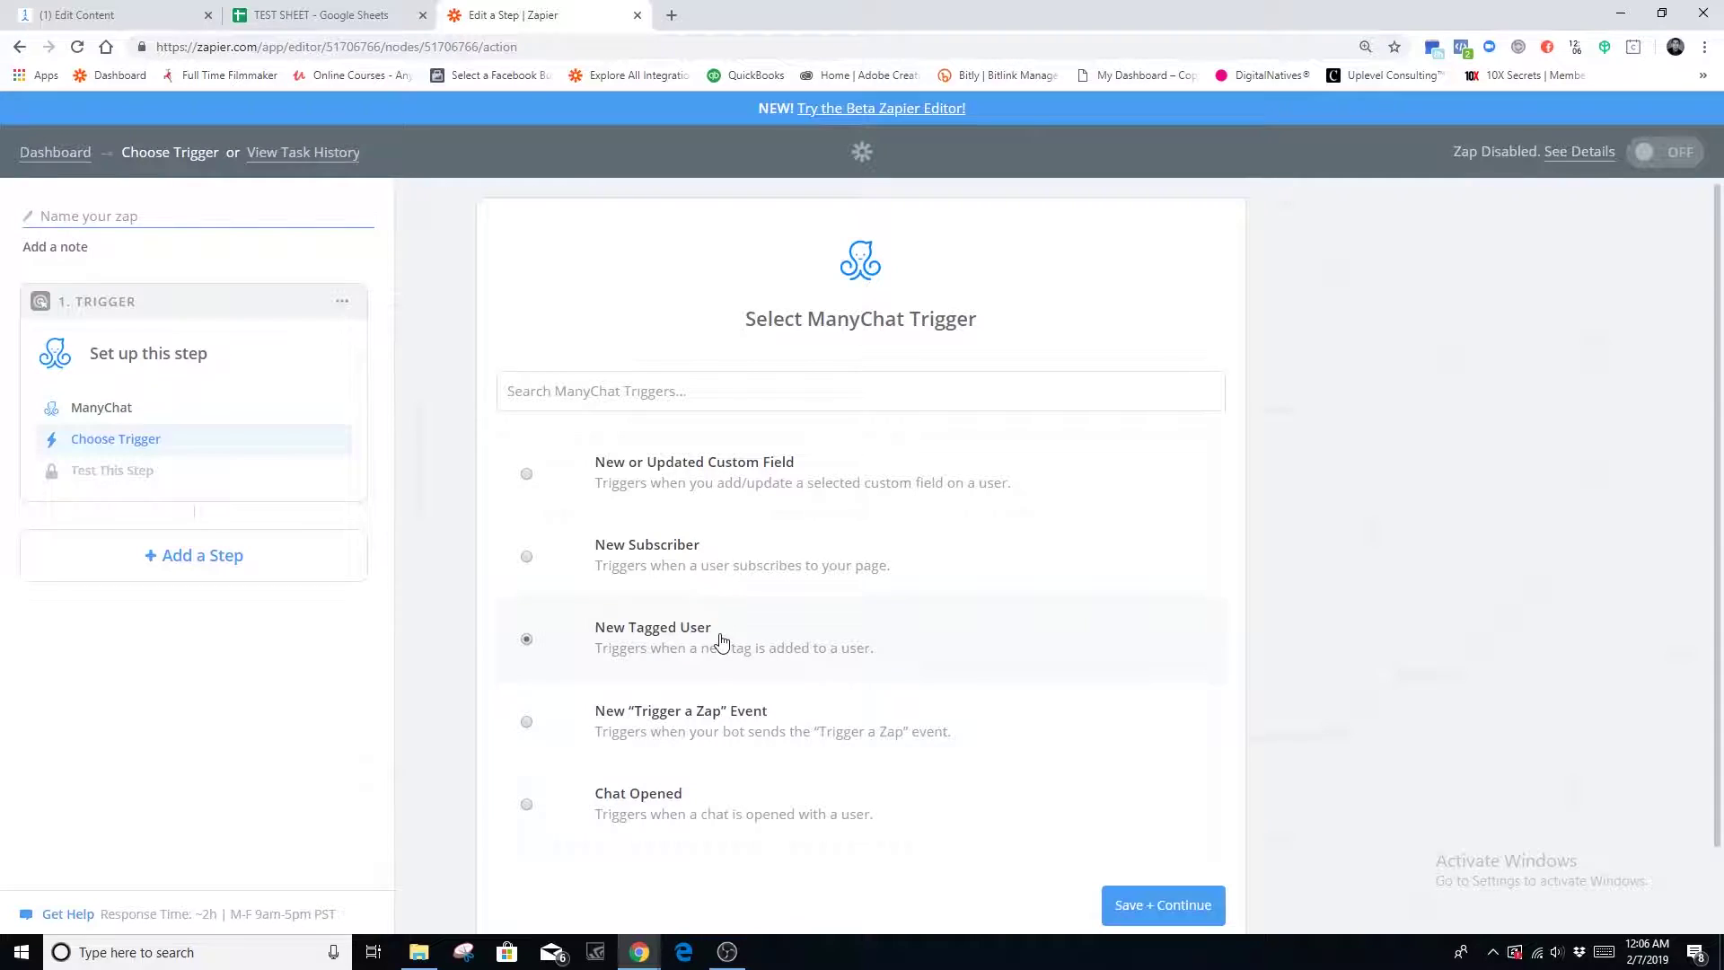
click(1166, 905)
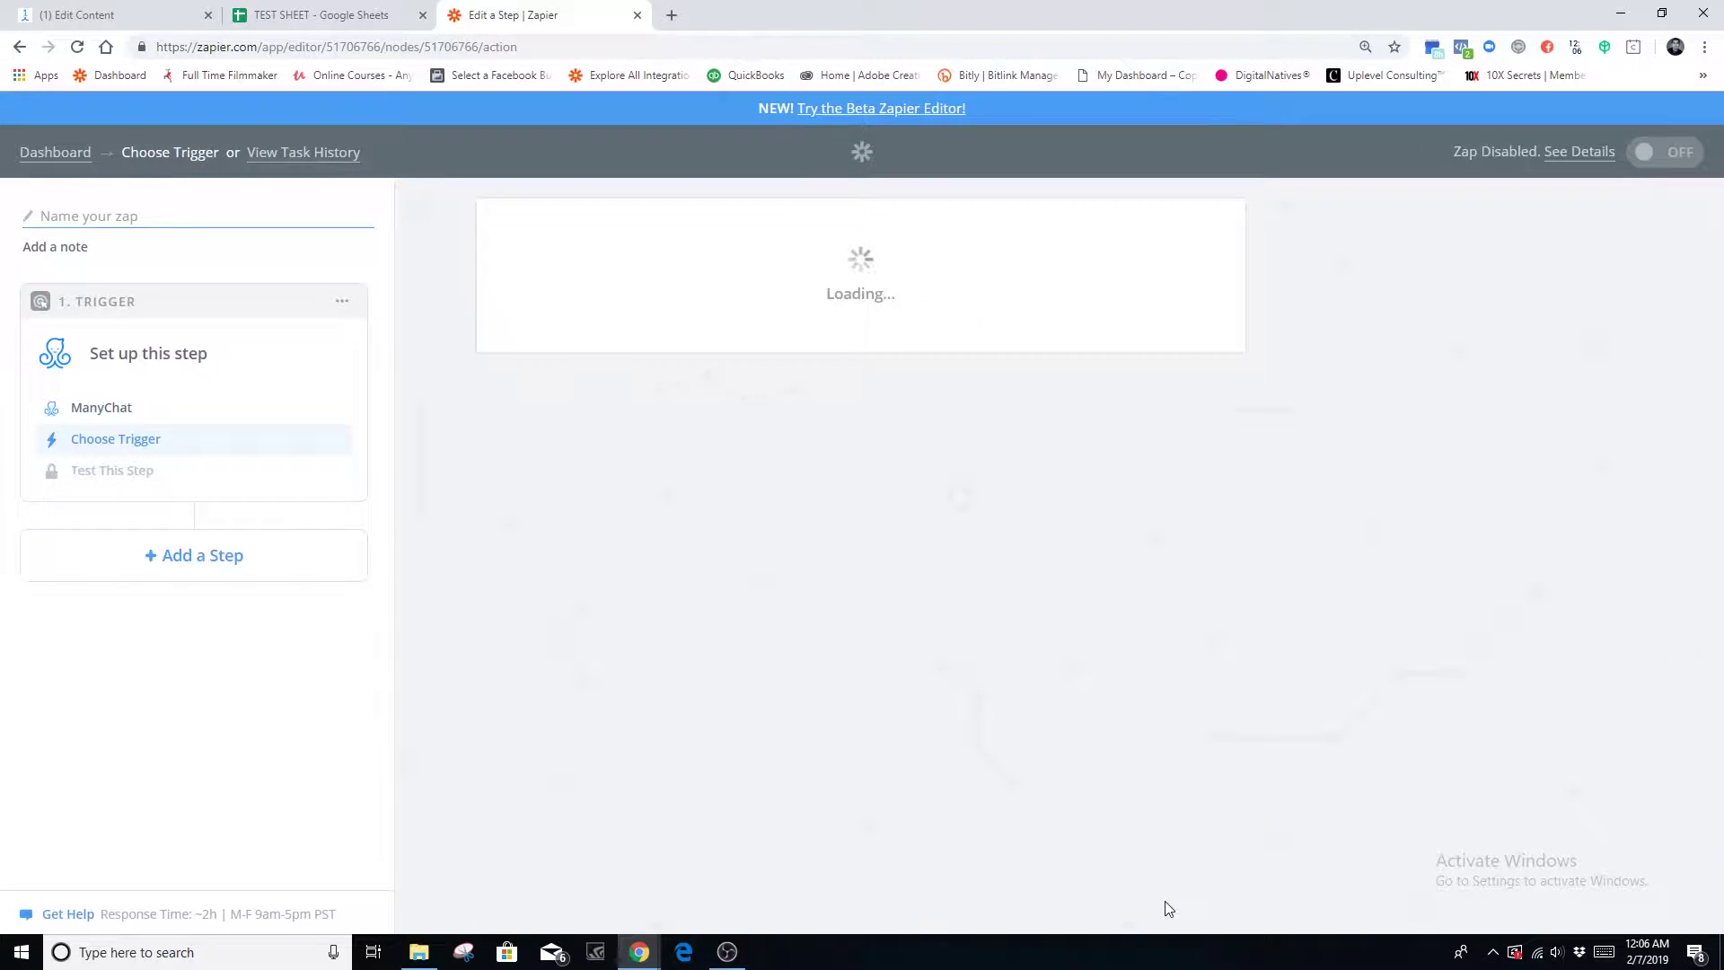
Connect and test the personal ManyChat account for the trigger.
scroll(804, 467, down, 20)
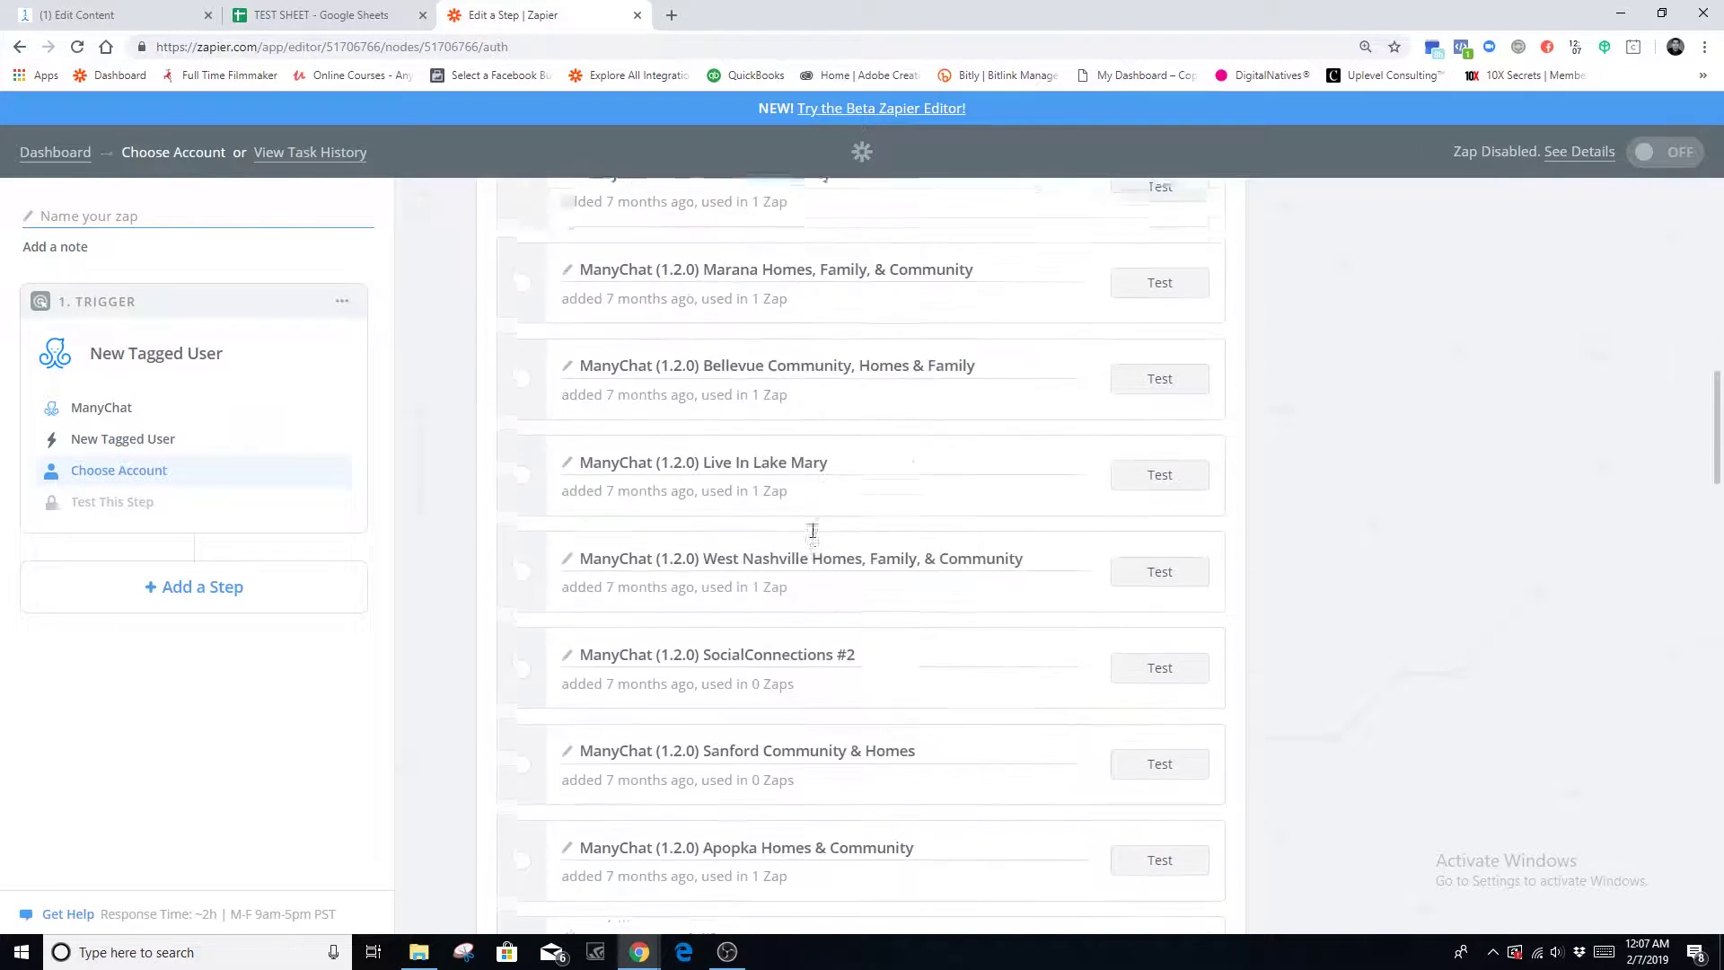
click(526, 640)
click(1138, 623)
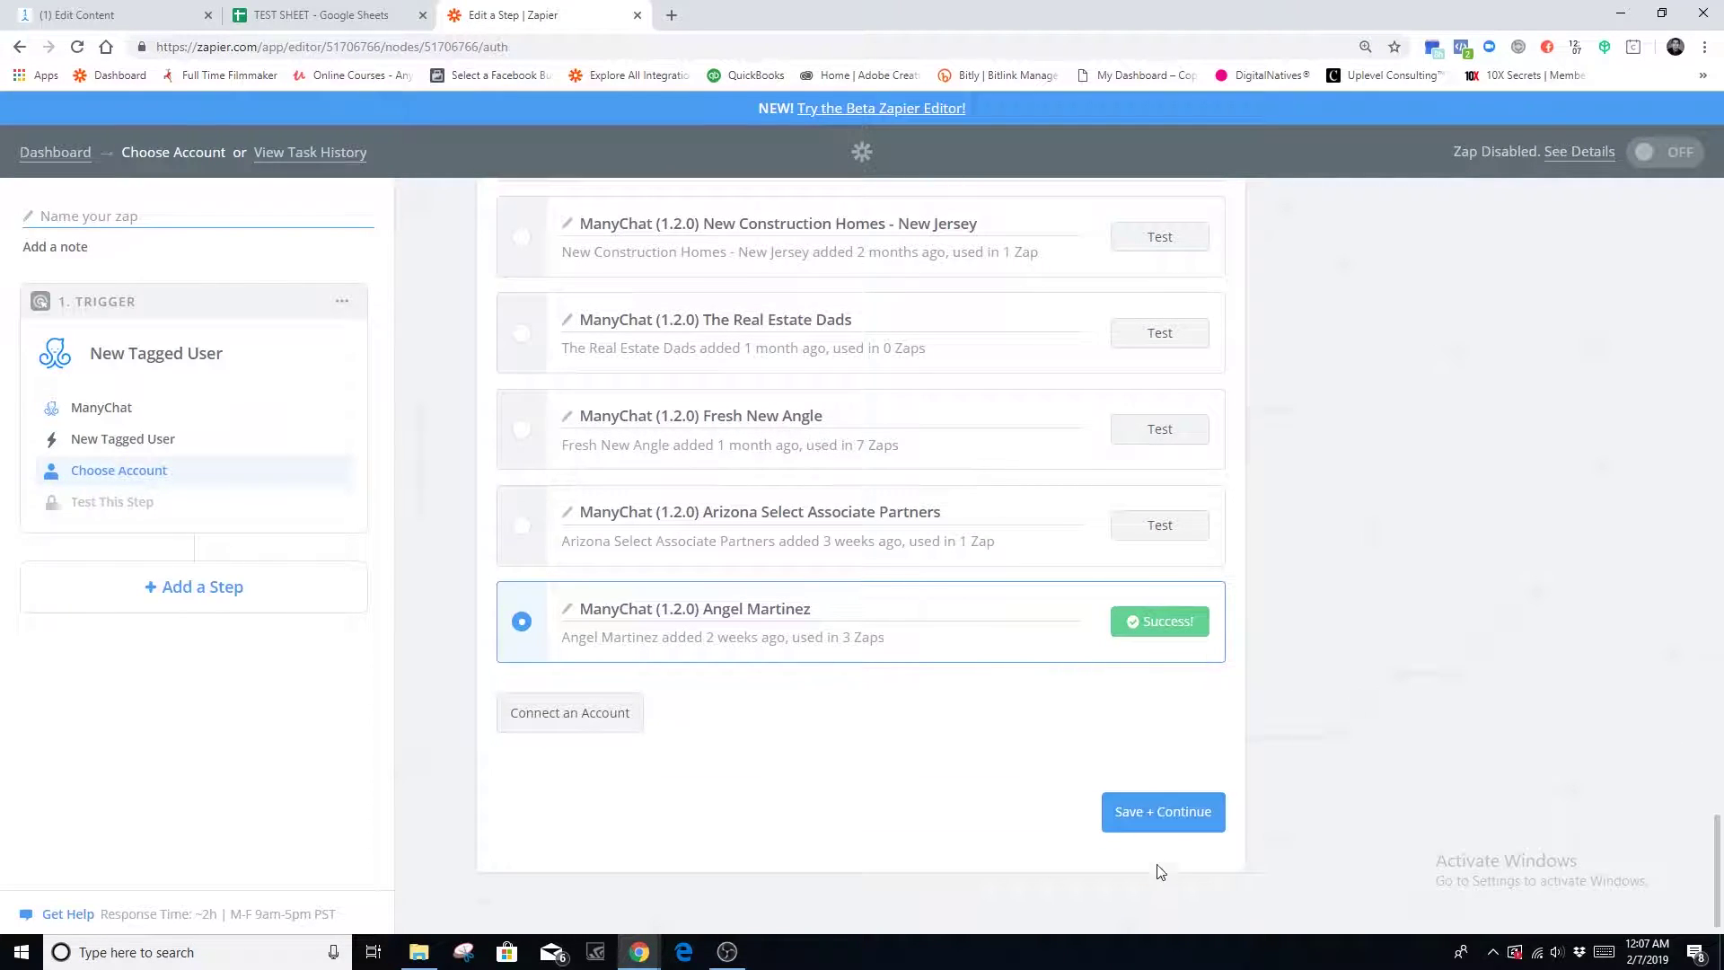
click(1165, 814)
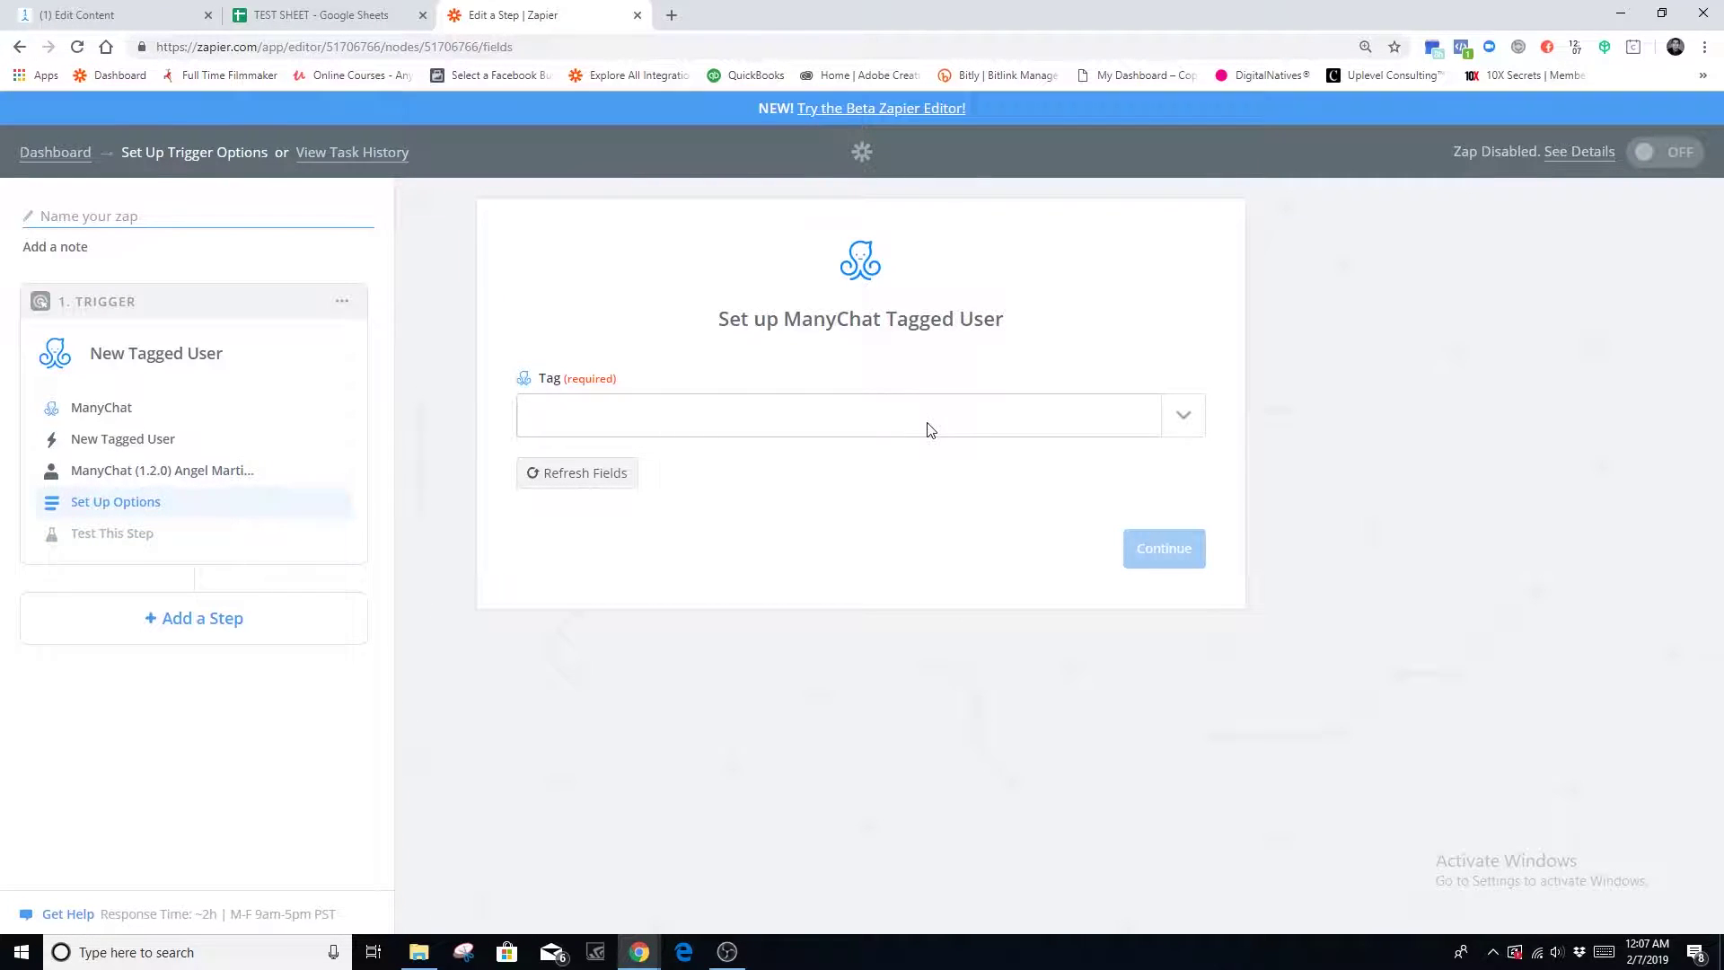
Set the trigger's Tag option to 'completed new customer survey' and continue.
click(1195, 419)
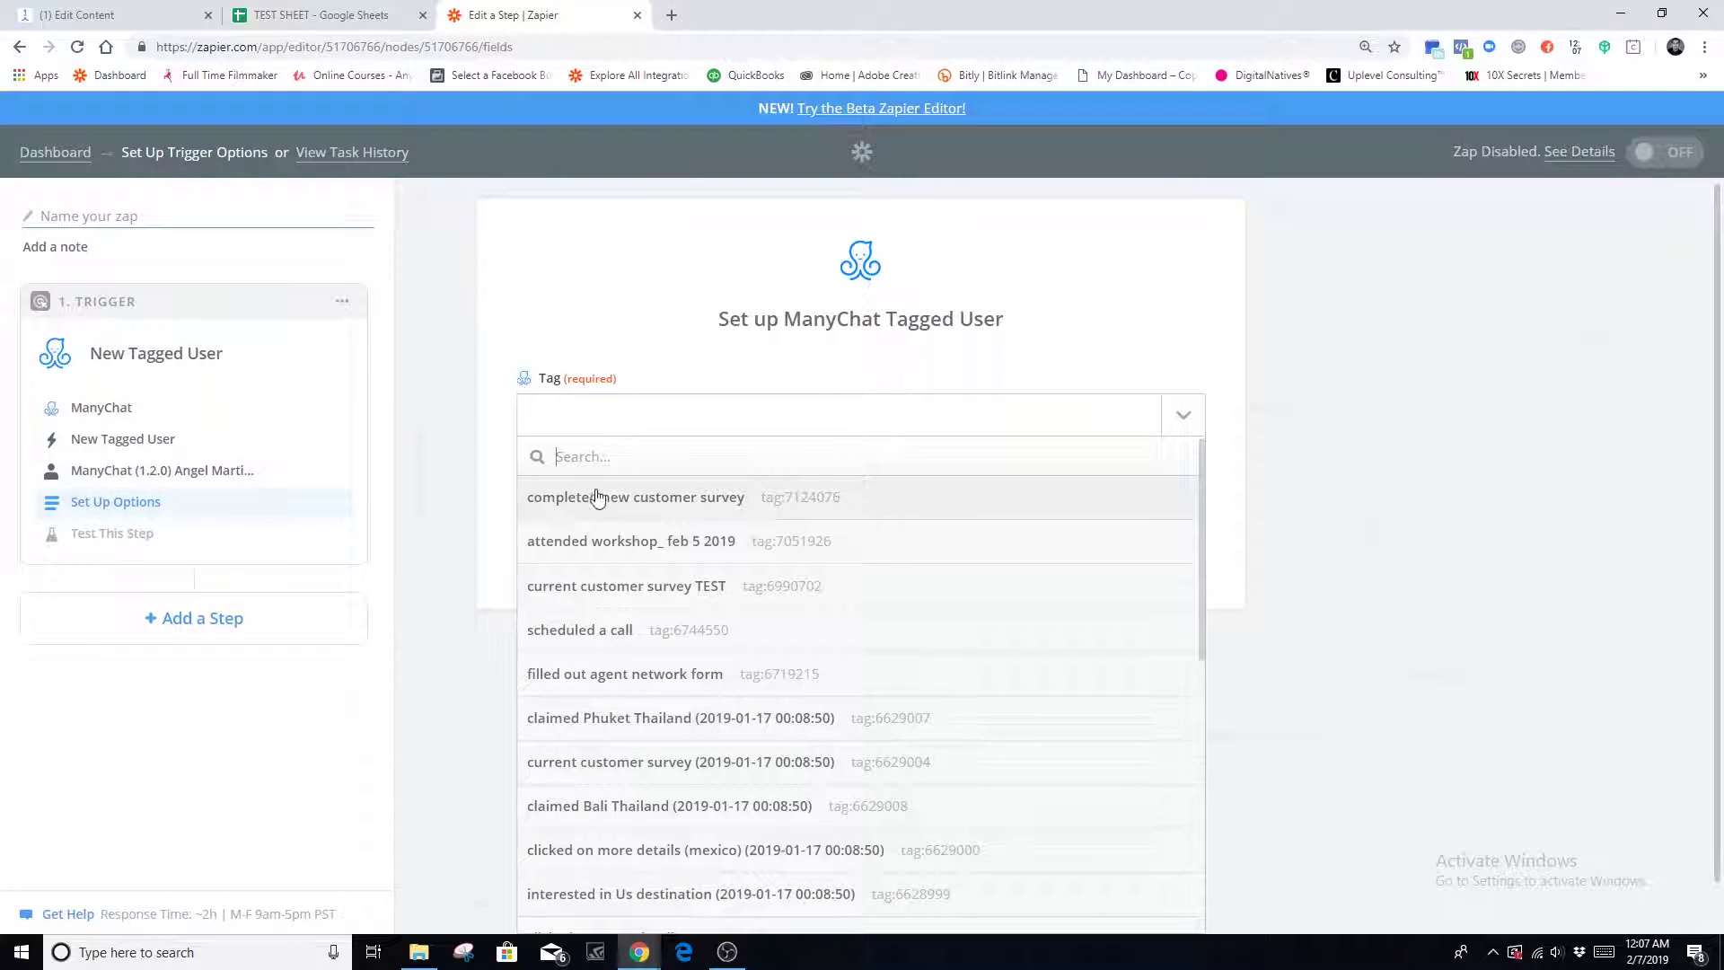
click(604, 503)
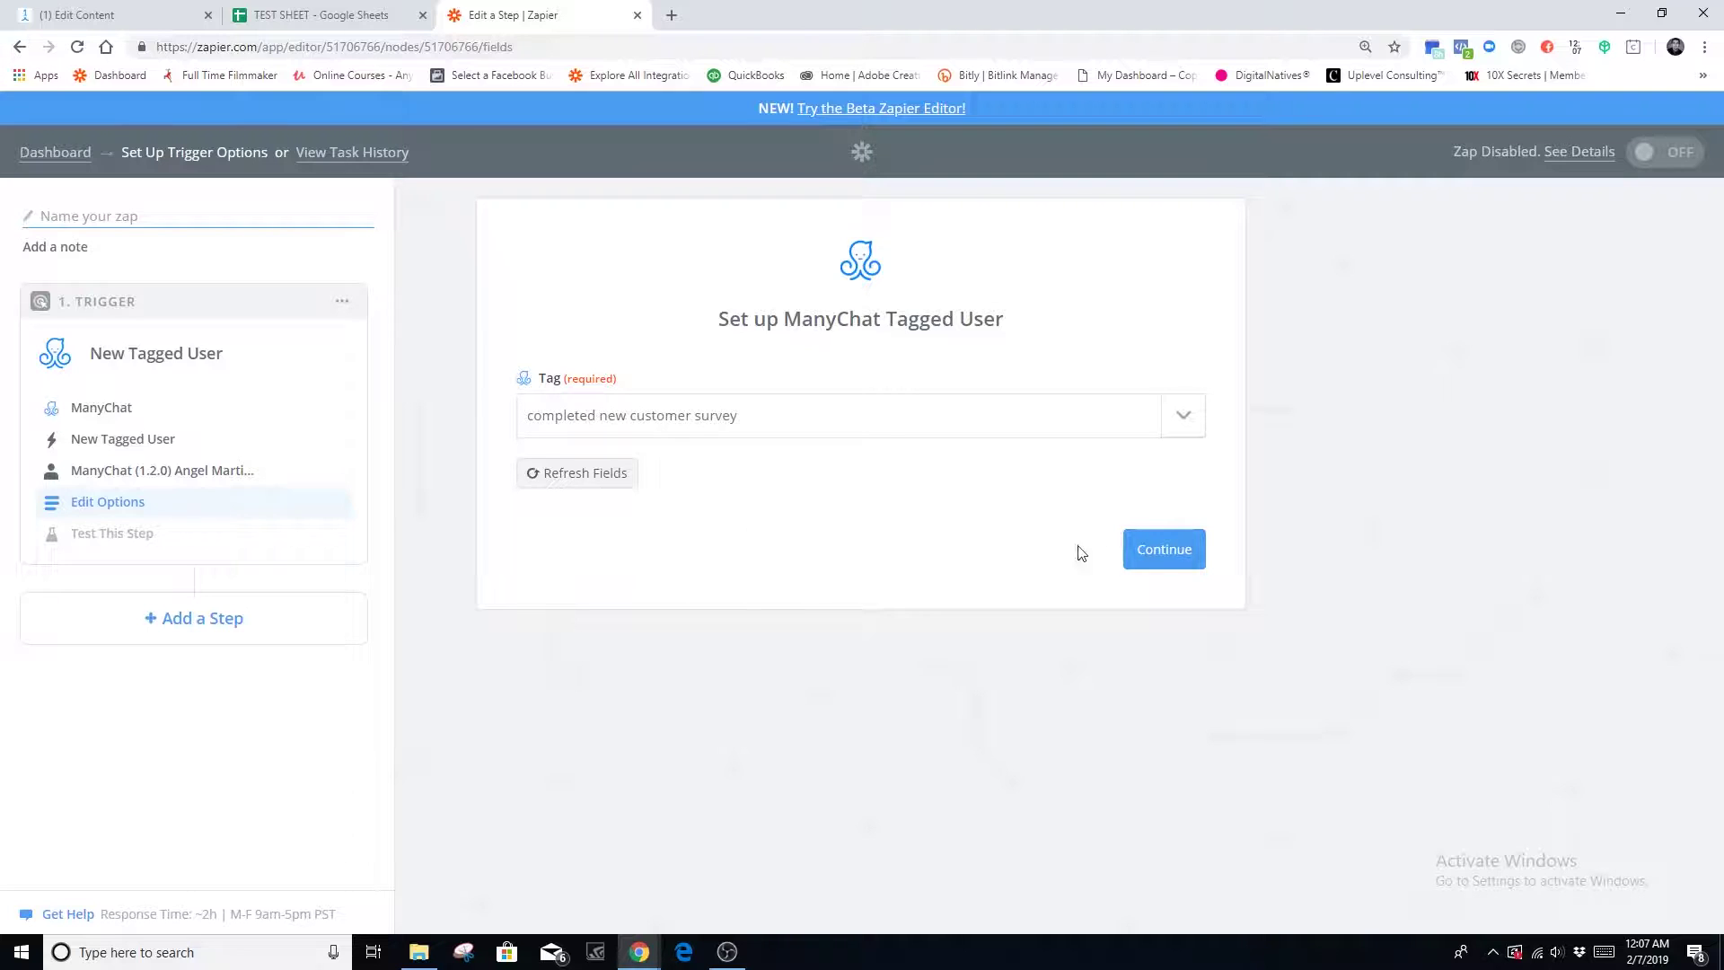
click(1165, 550)
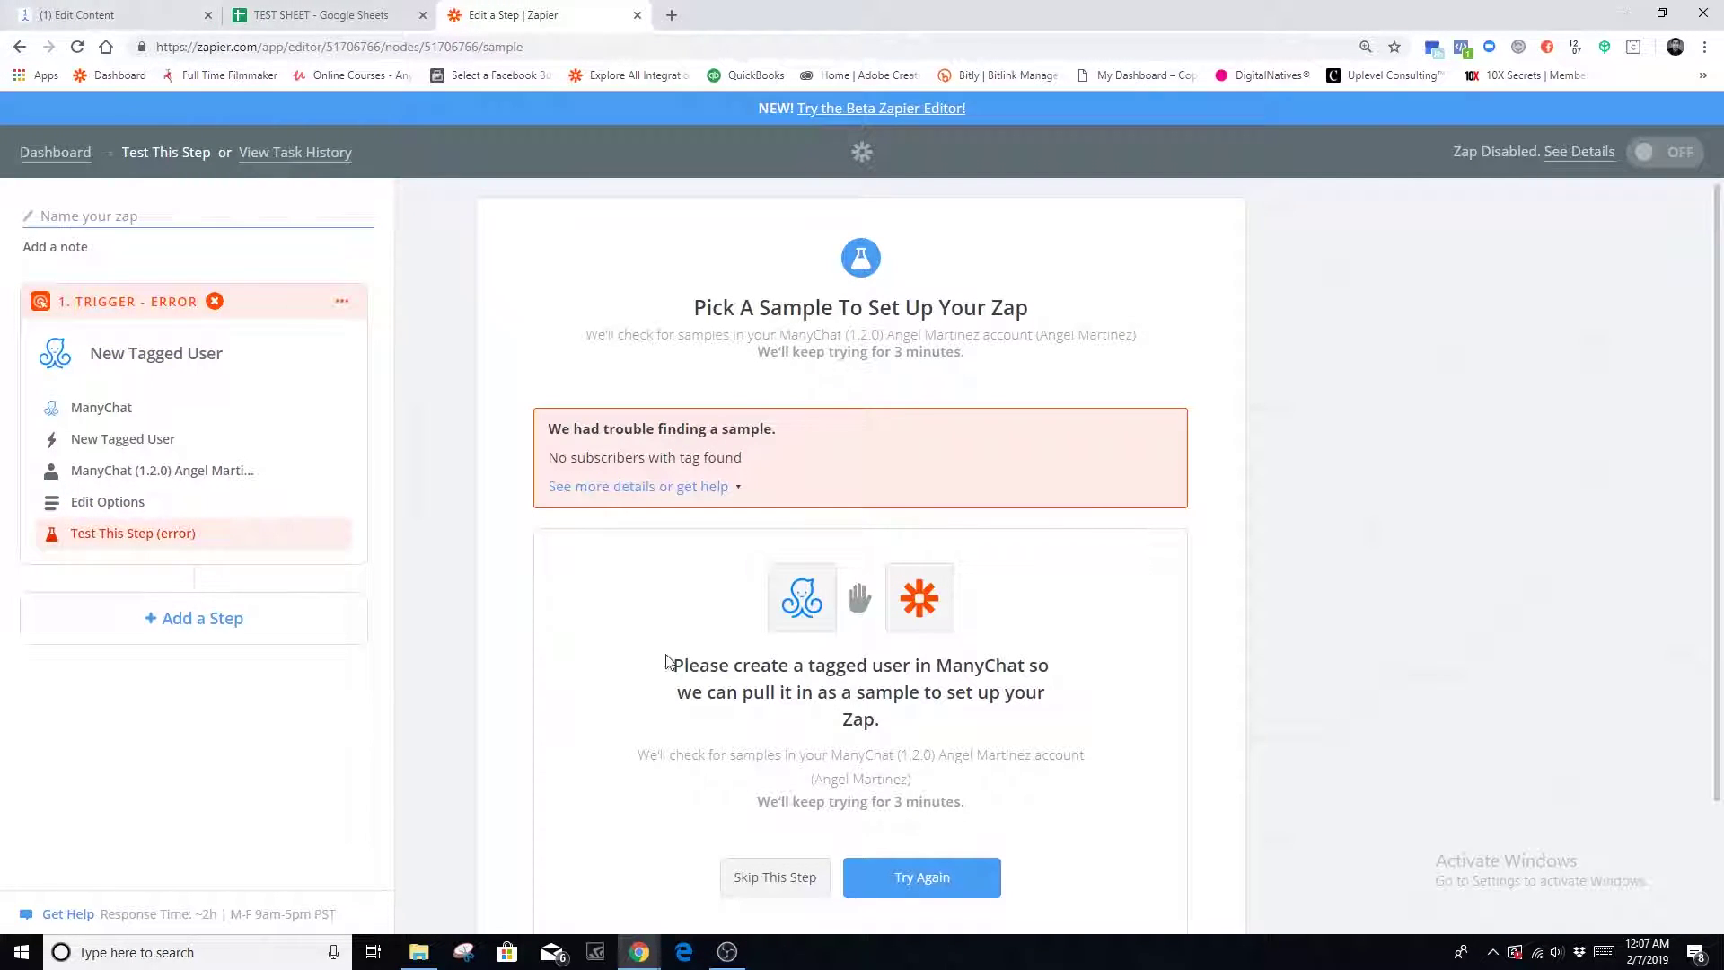
Send the EXPORT DATA TEST flow preview to Messenger, then load facebook.com in a new tab.
click(103, 18)
click(1463, 122)
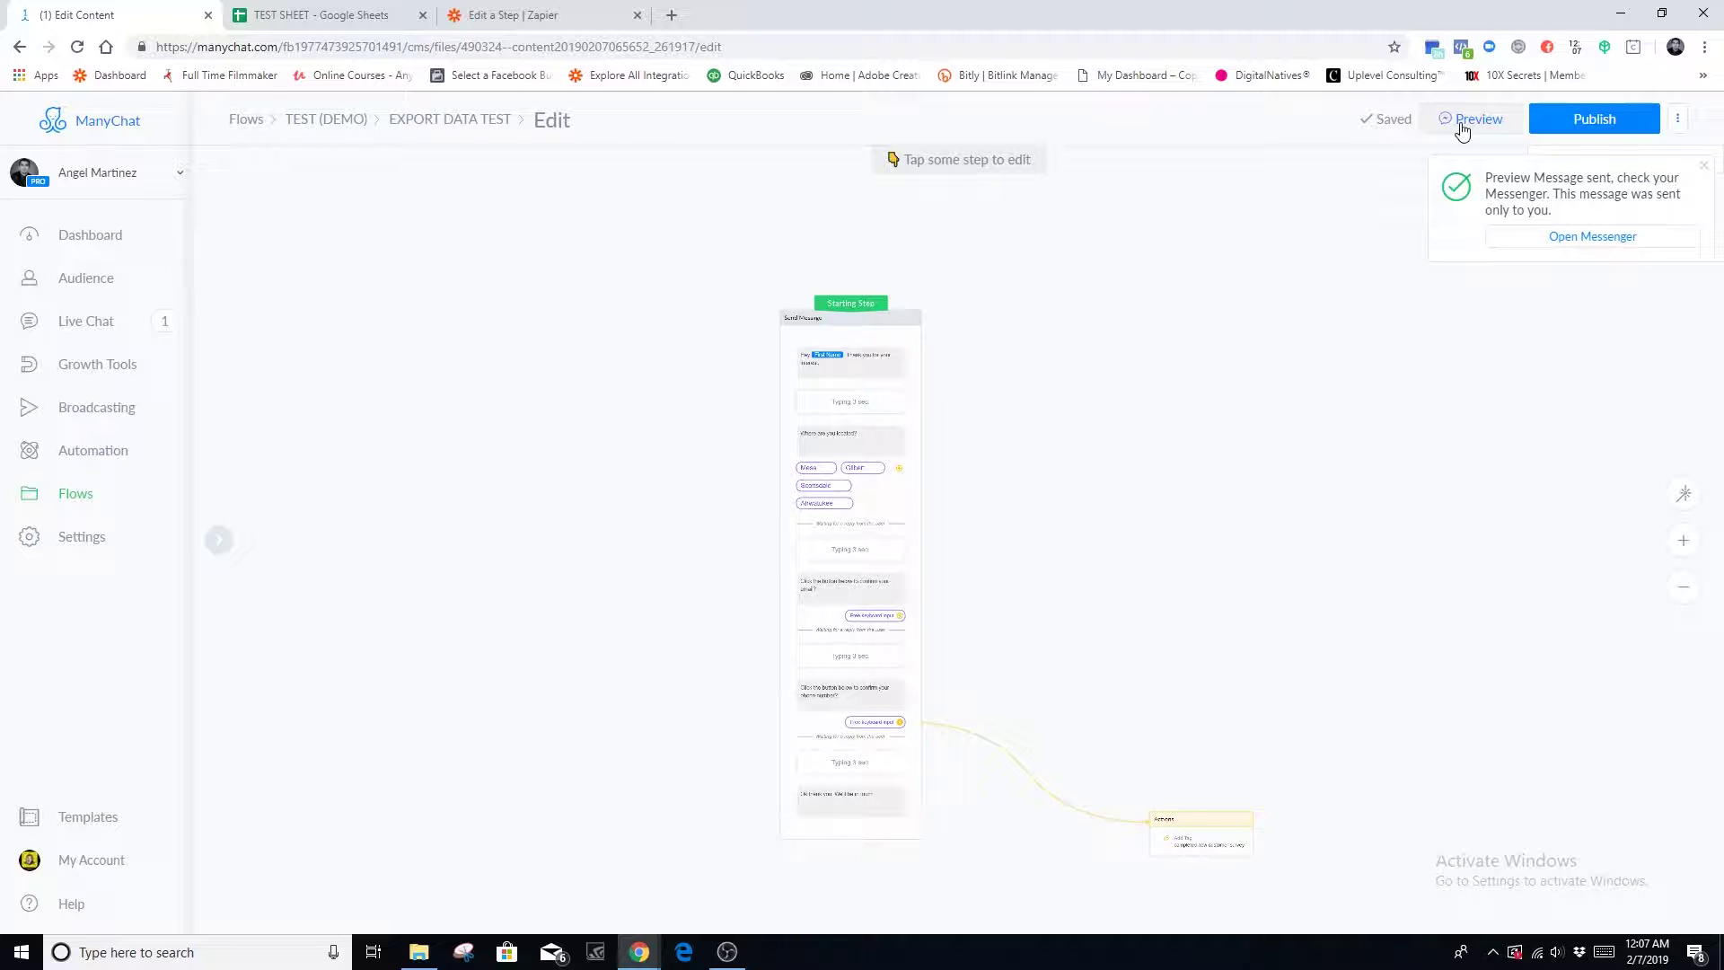
click(672, 15)
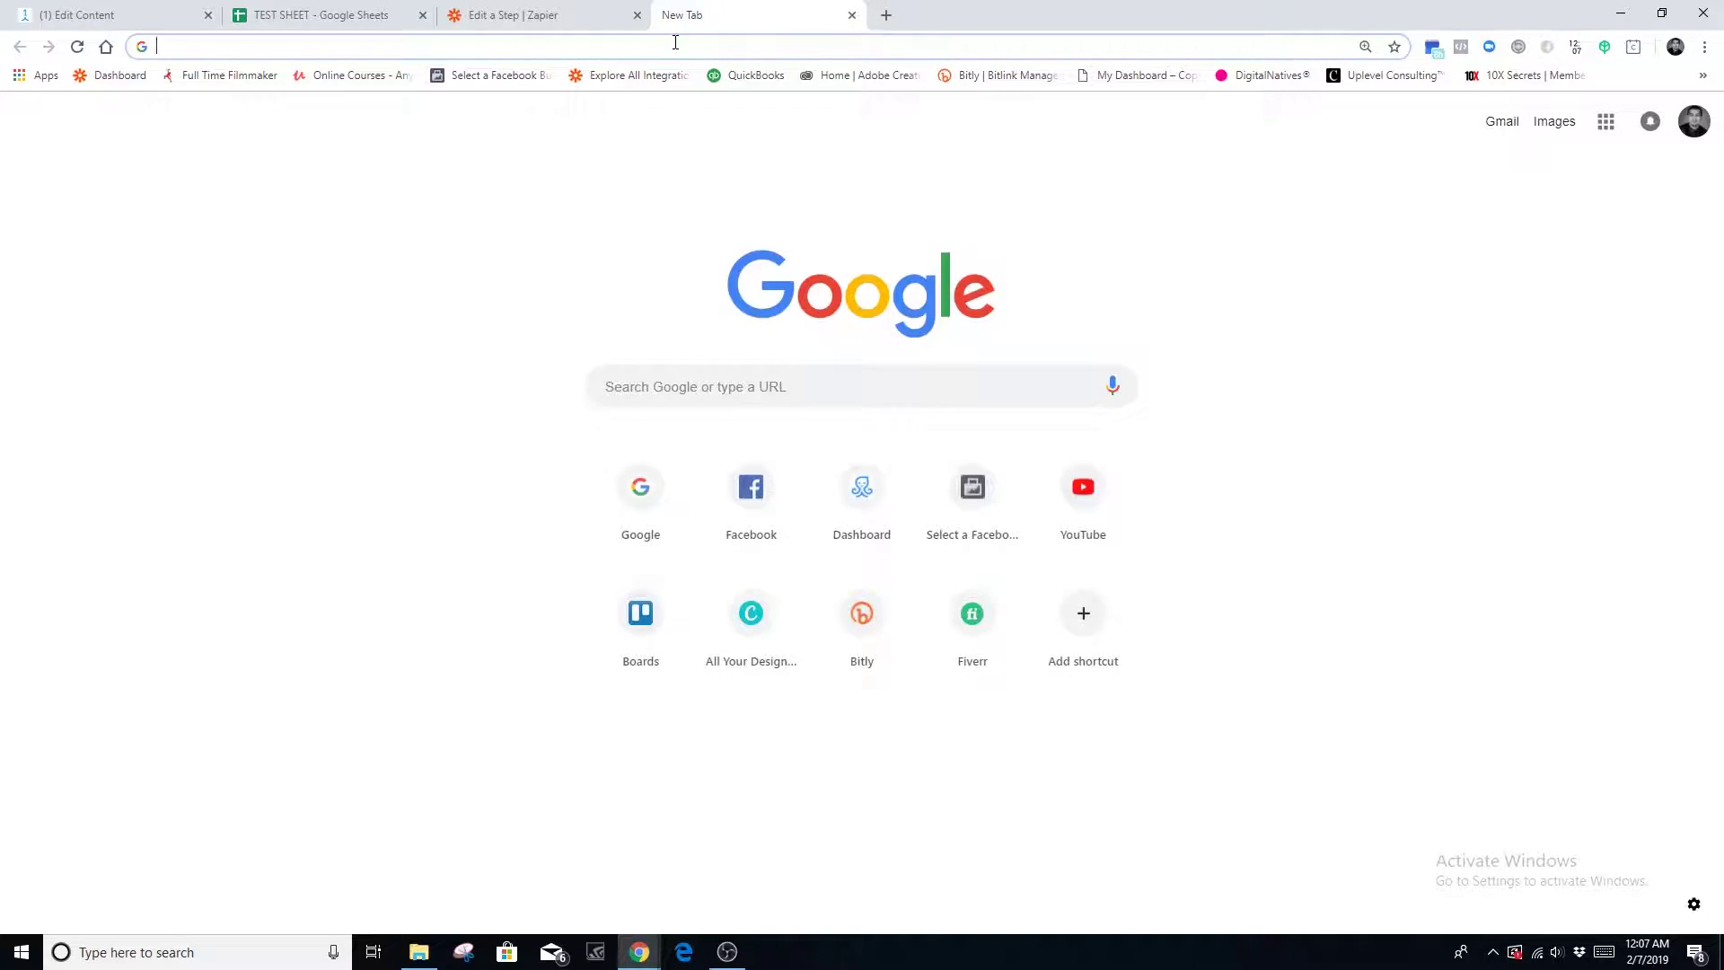
text(facebook.com)
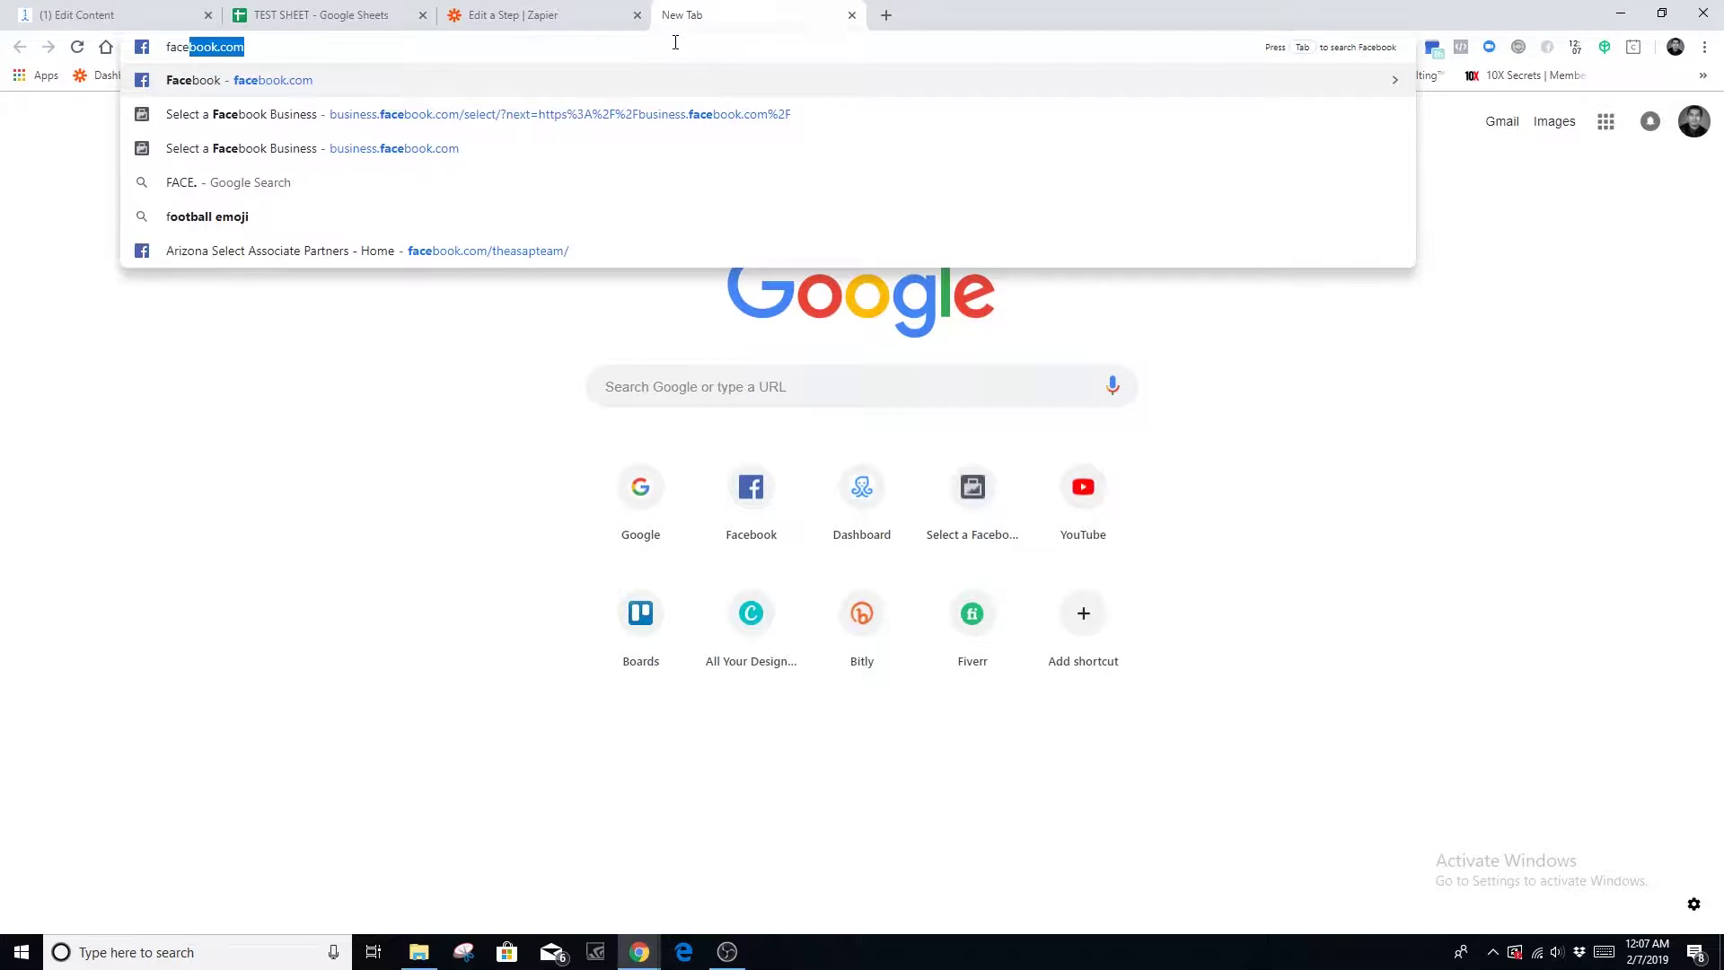
key(Return)
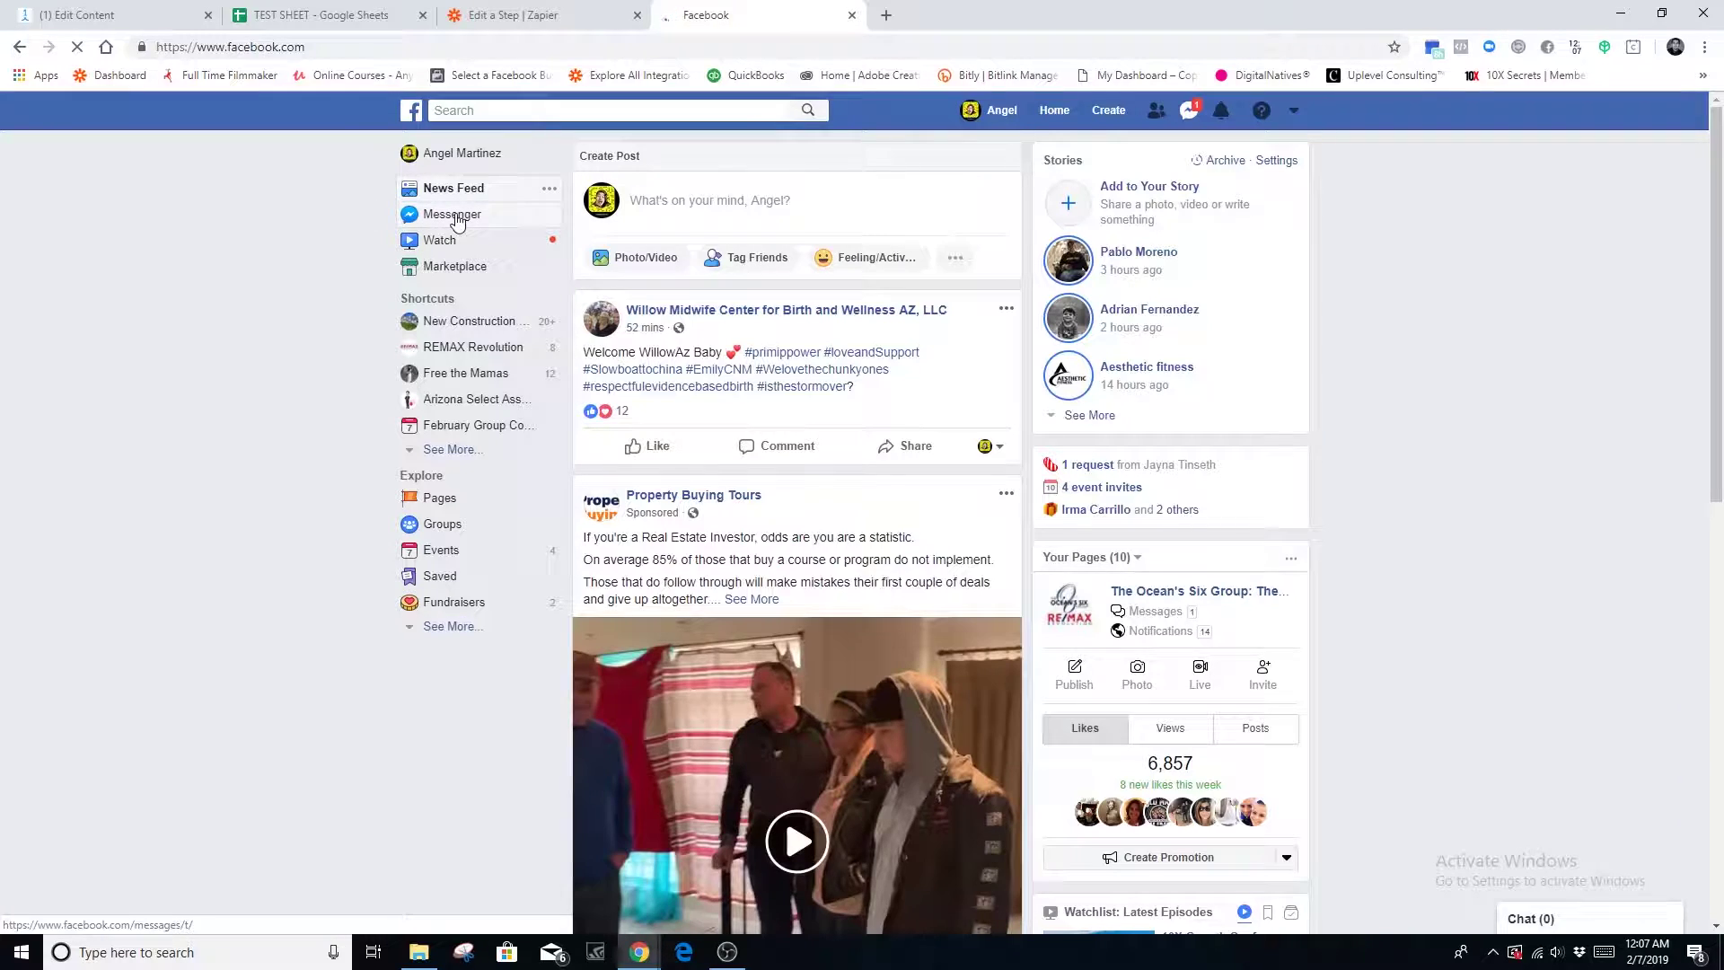
Open Messenger in its own widened window beside the browser.
click(452, 216)
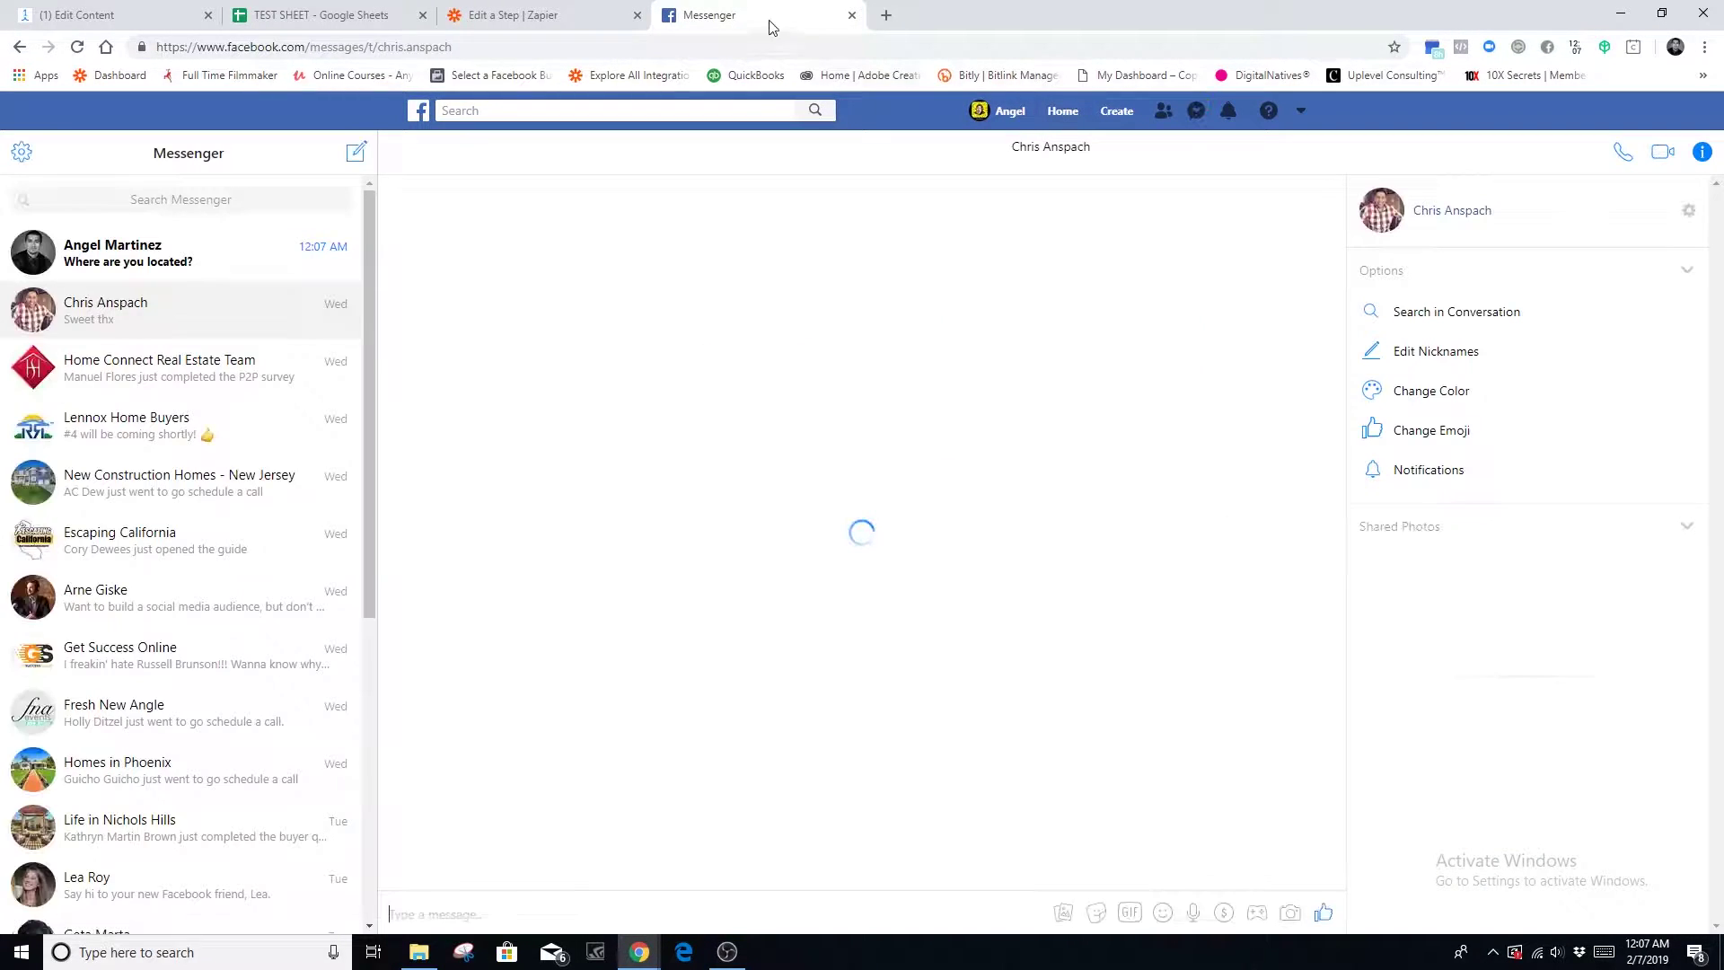
drag(778, 31, 474, 7)
drag(1337, 282, 1699, 283)
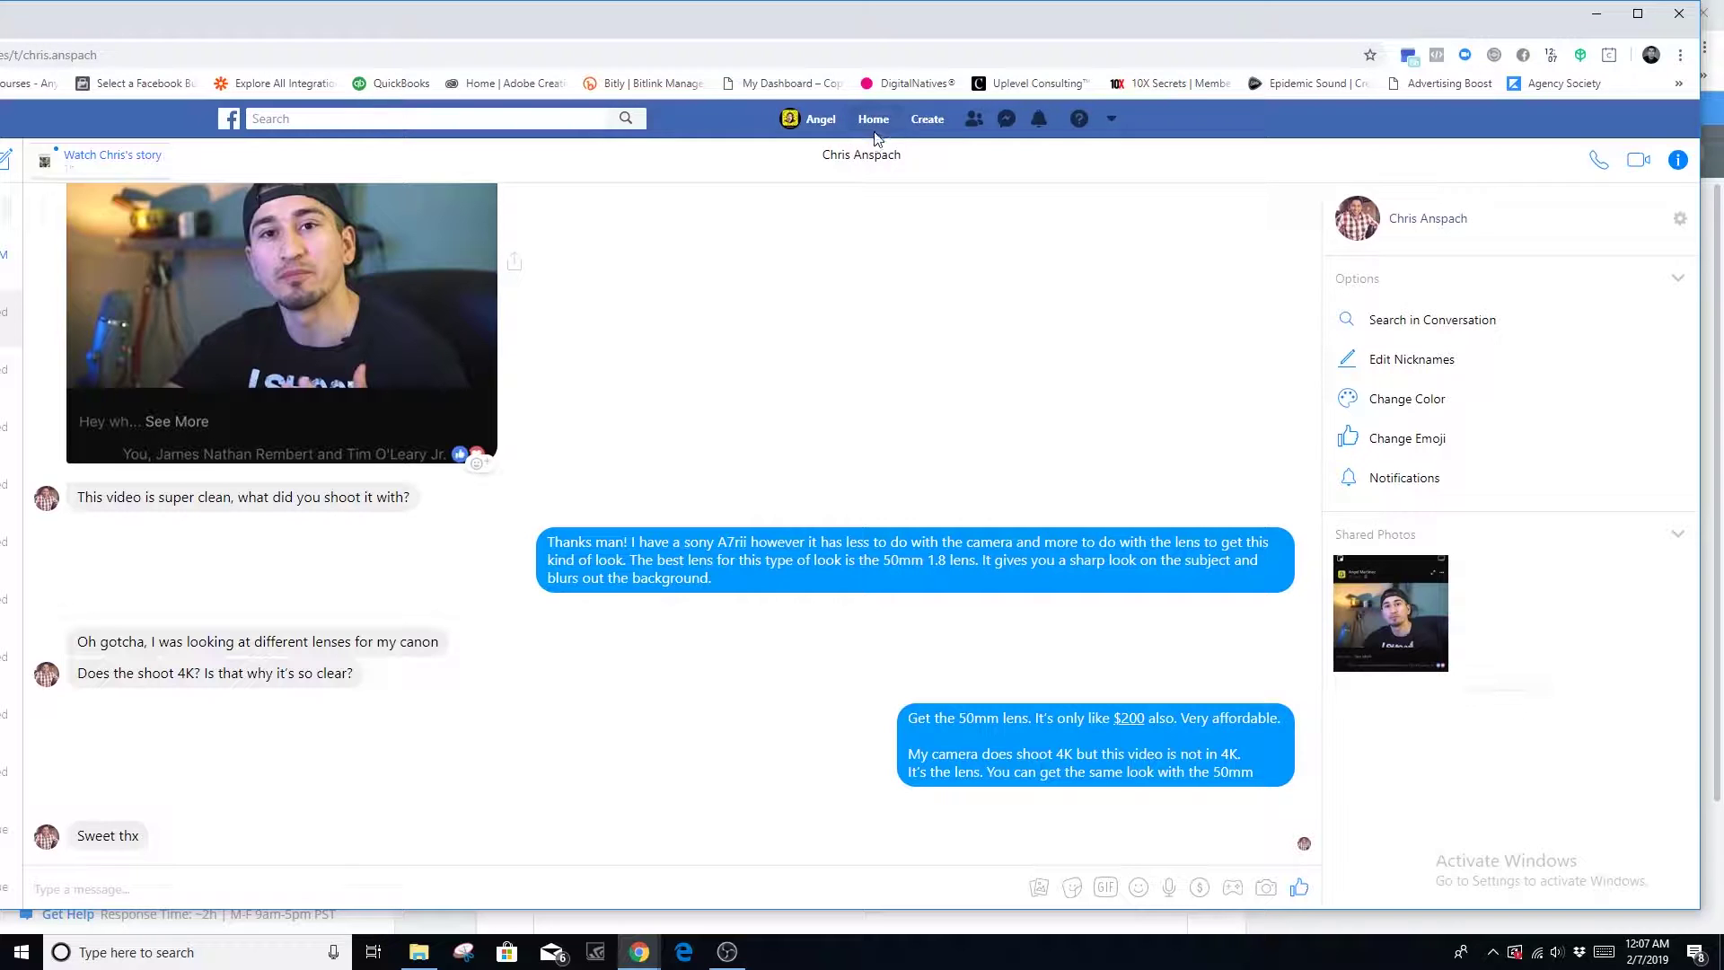
drag(428, 38, 564, 38)
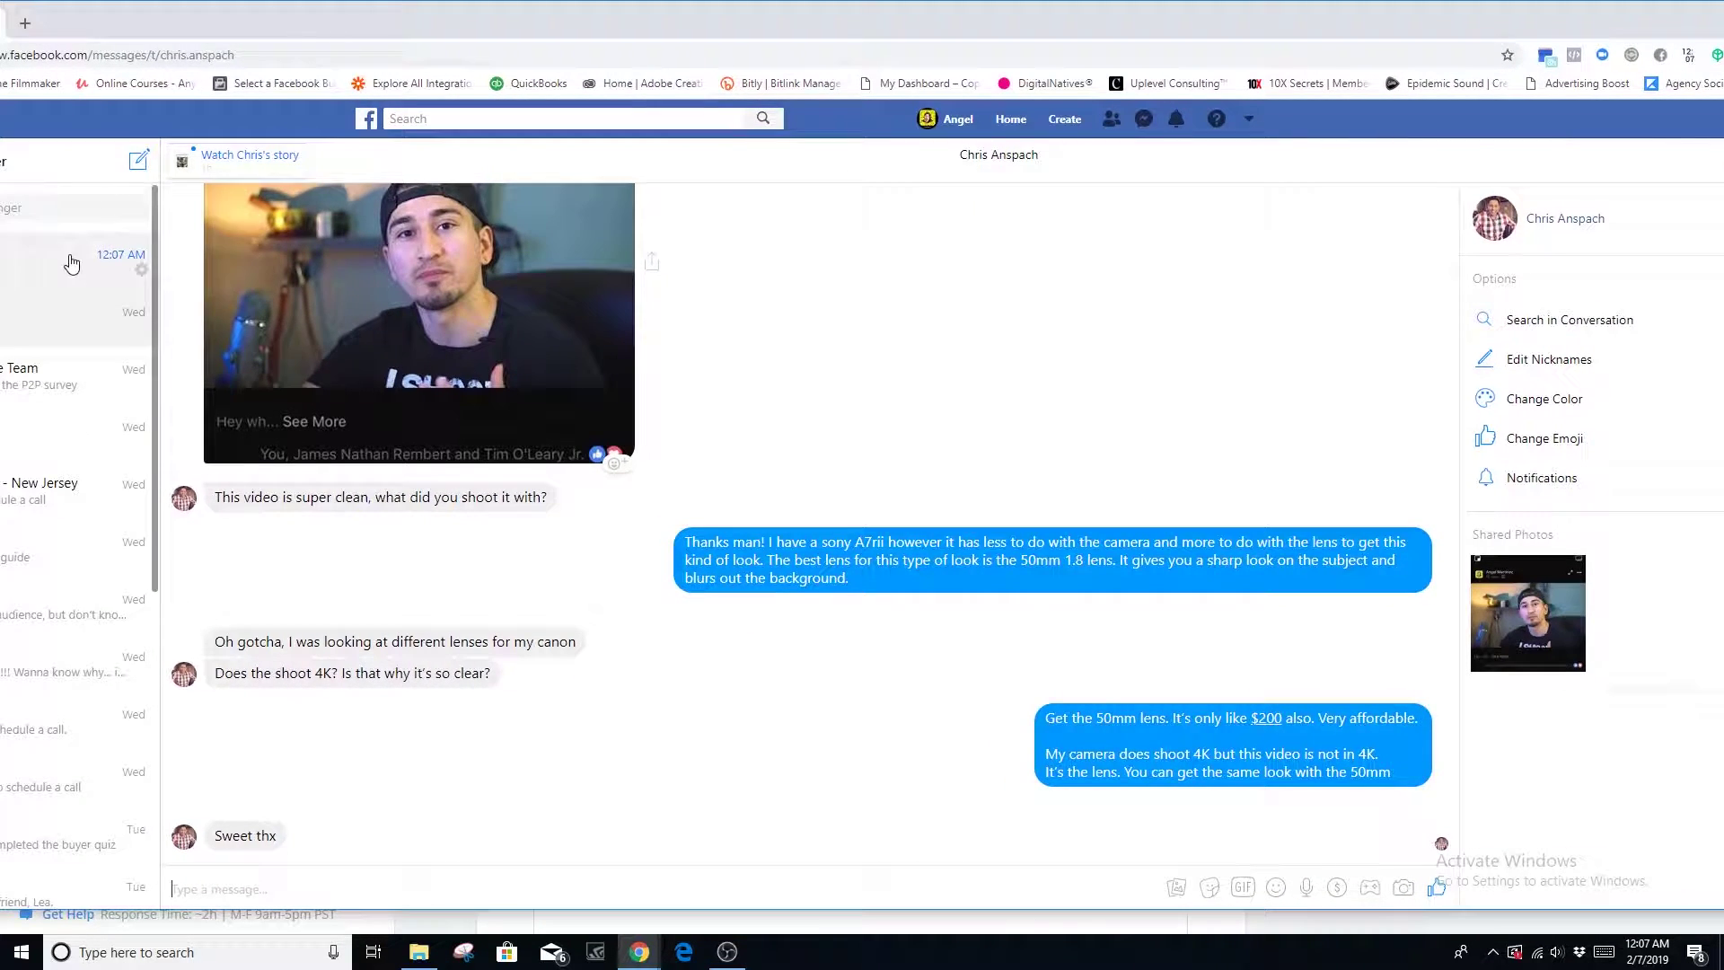
drag(699, 36, 570, 38)
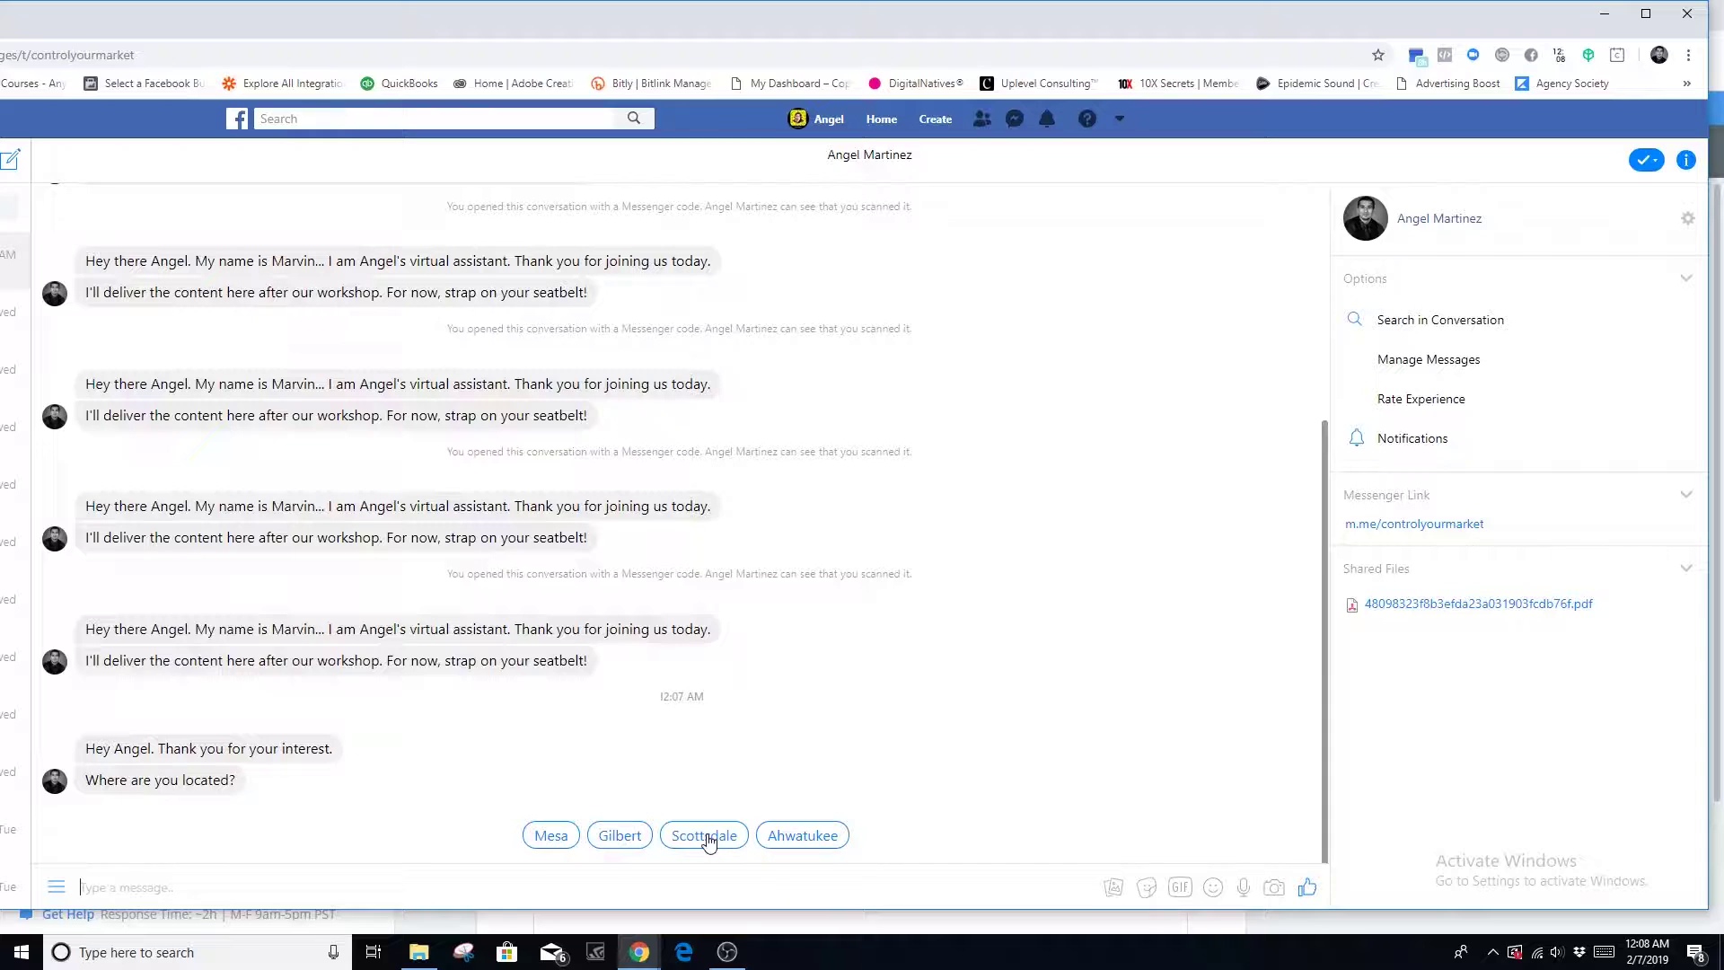
Answer Ahwatukee for location, confirm the suggested email and phone, then close Messenger.
click(789, 838)
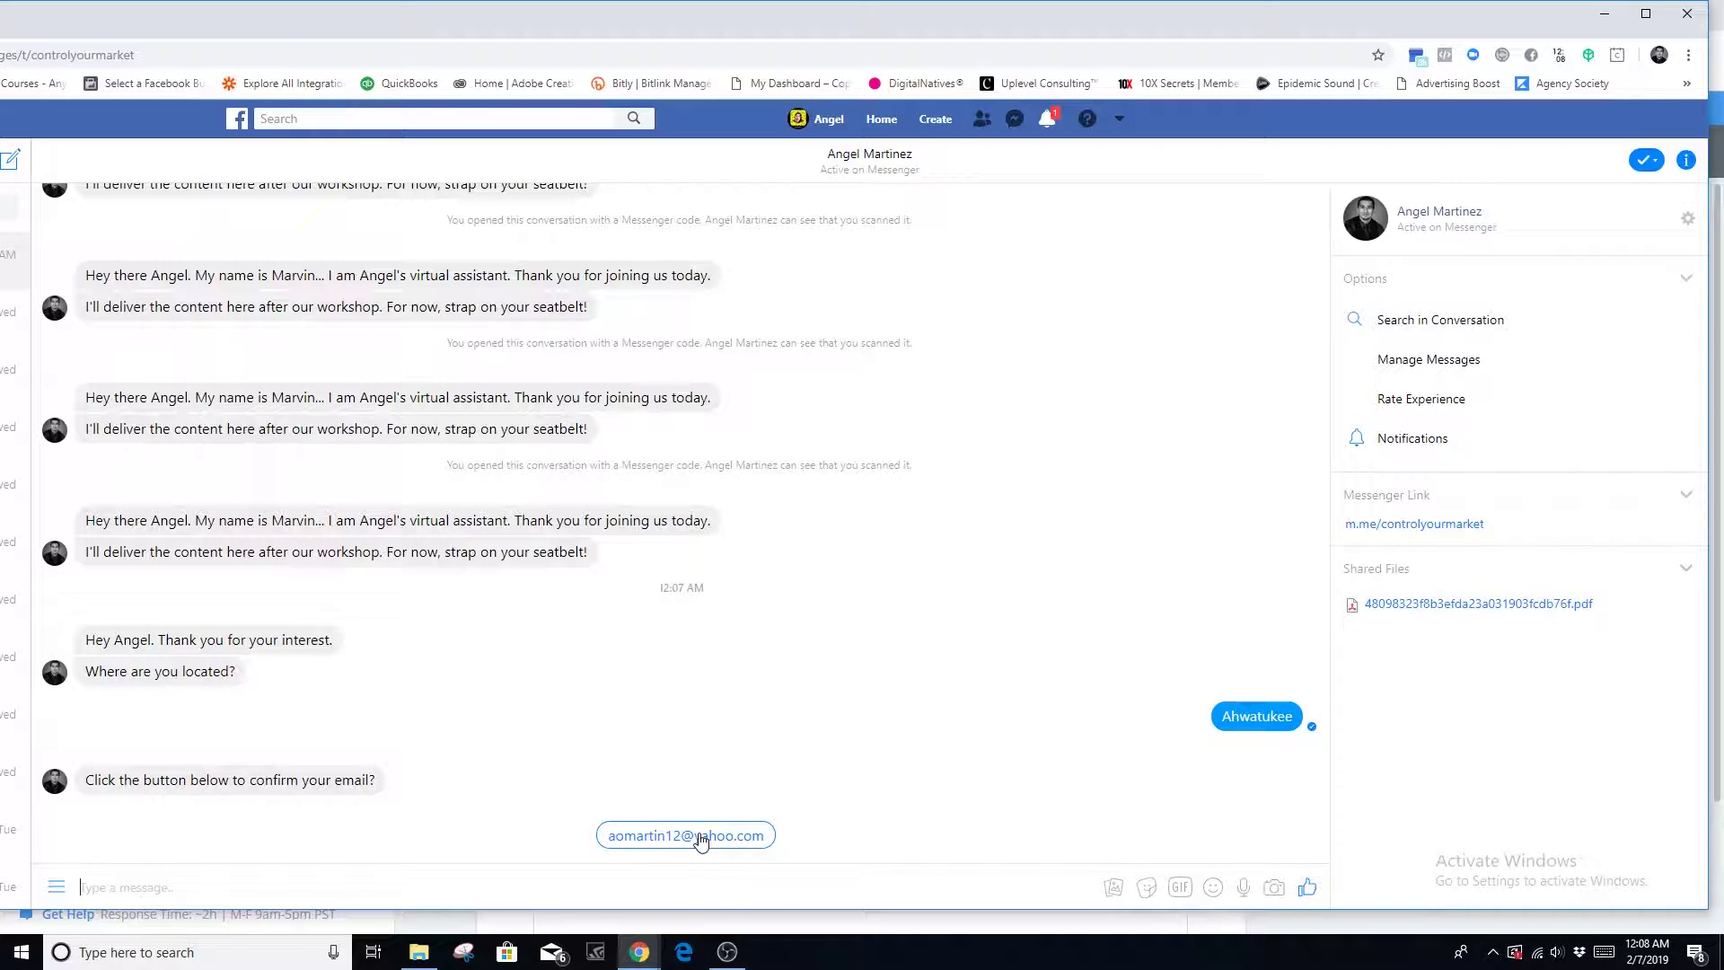
click(673, 837)
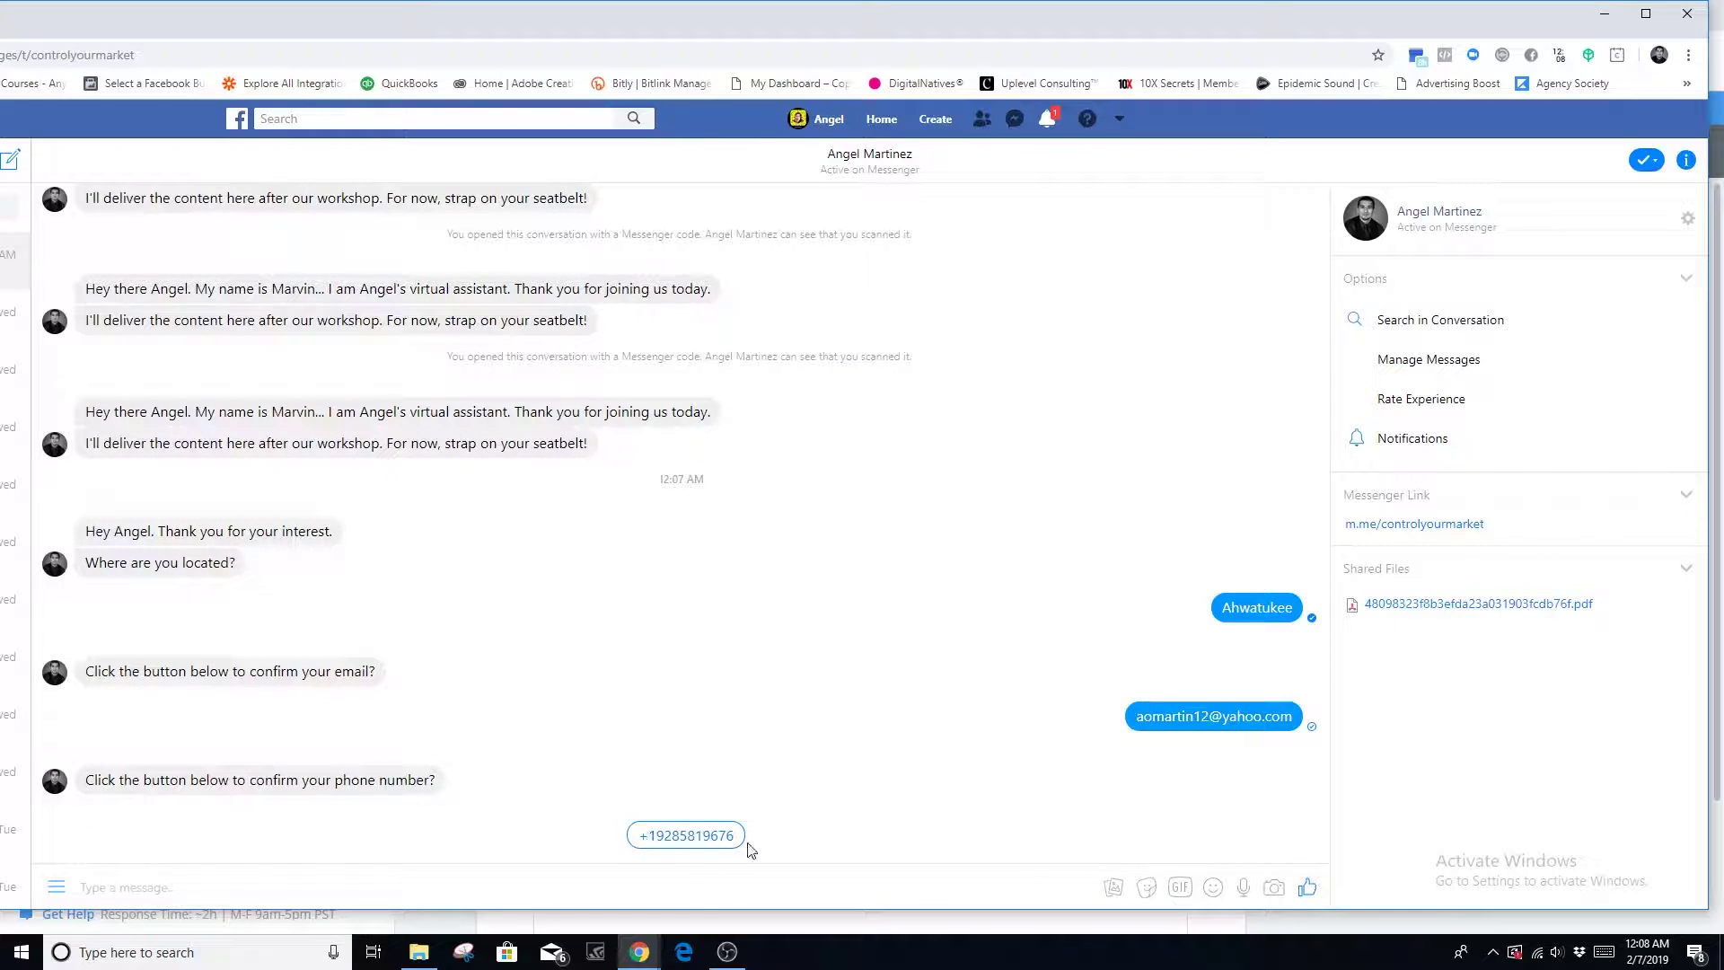
click(701, 841)
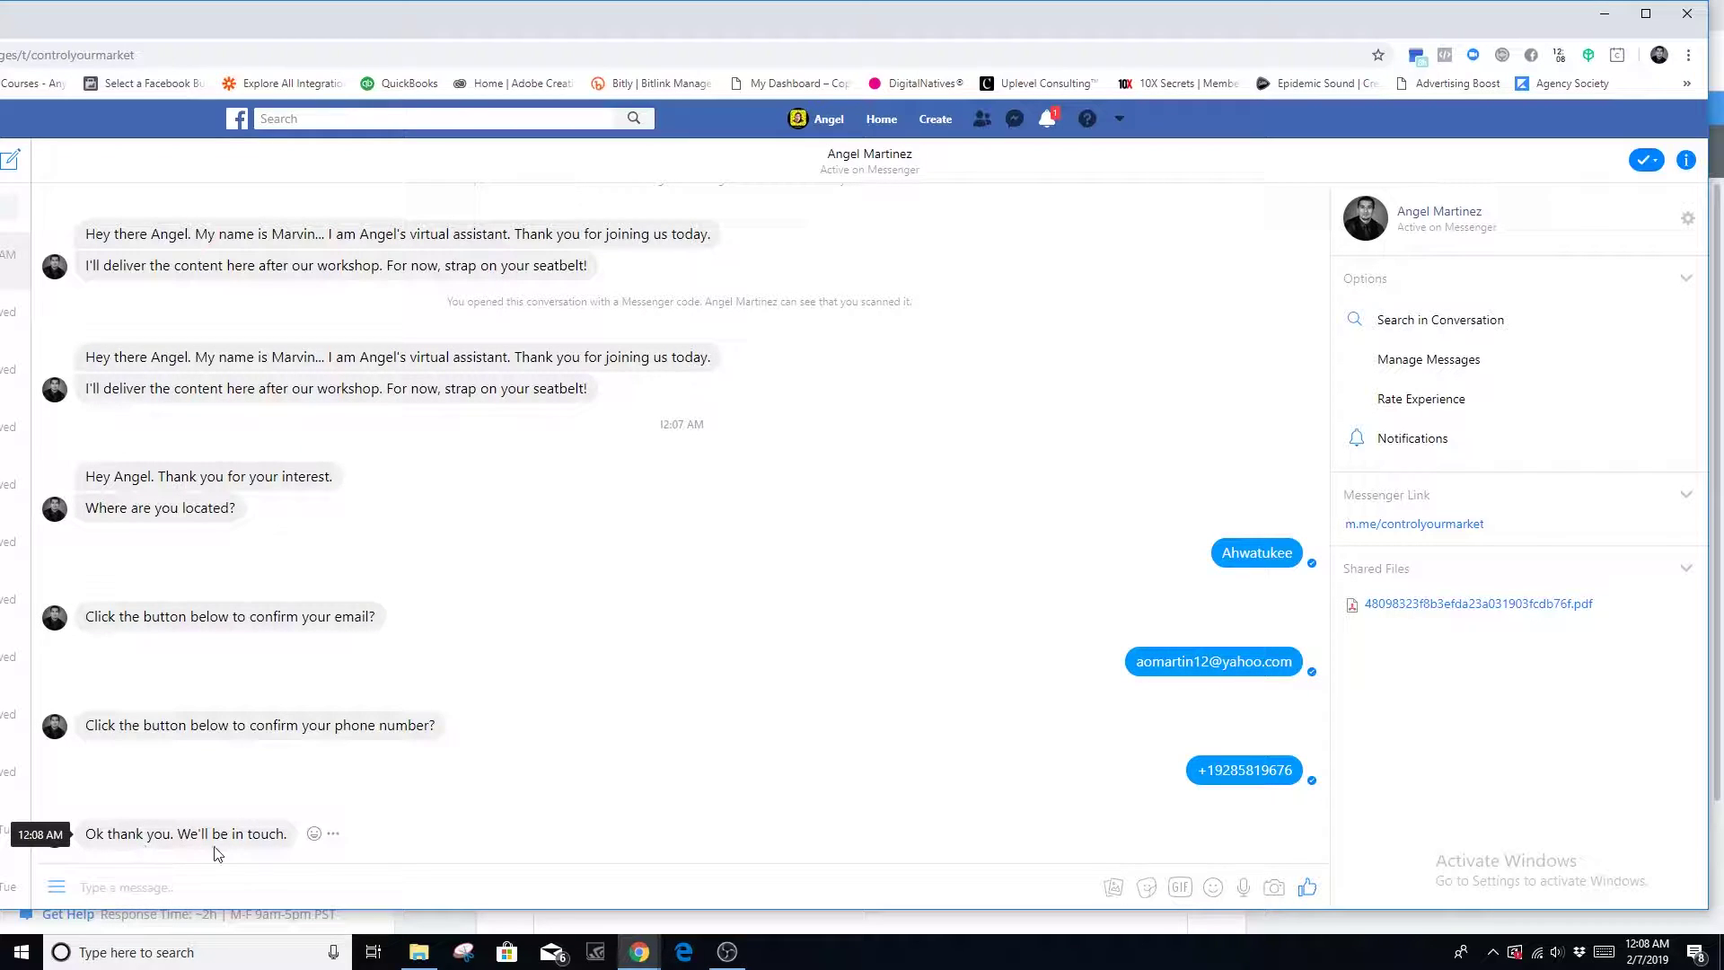
click(1605, 14)
click(173, 14)
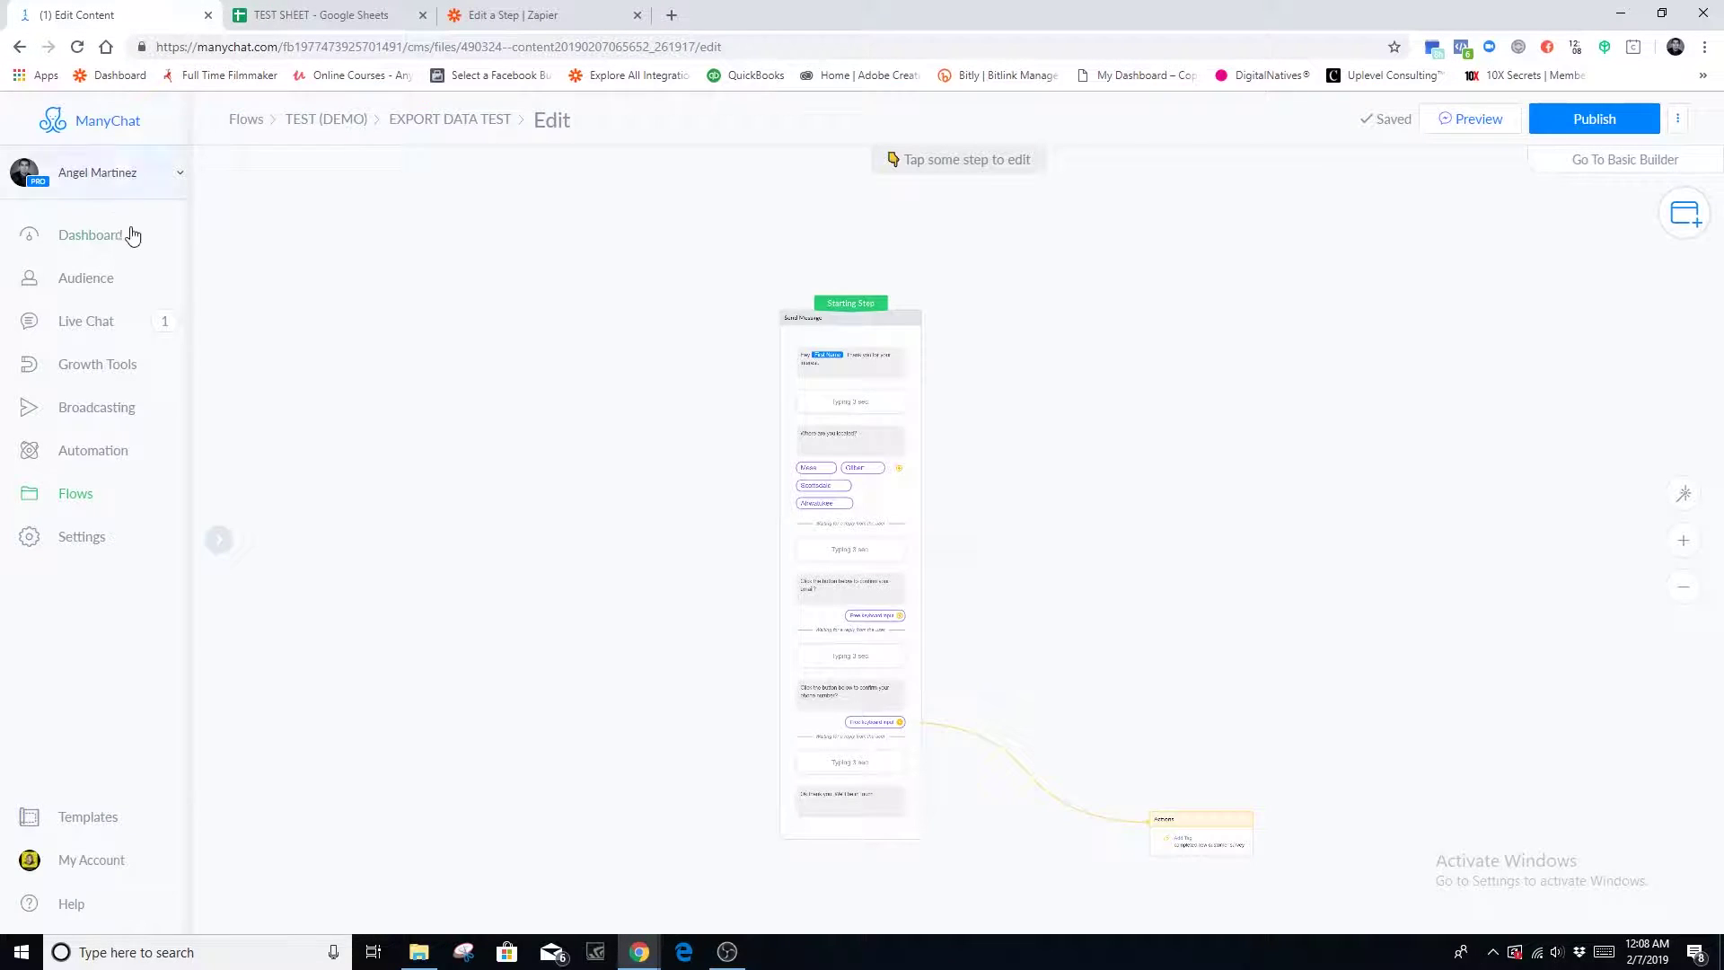
Retry the trigger test, pull in Tagged User A as the sample, review its fields and continue.
click(536, 15)
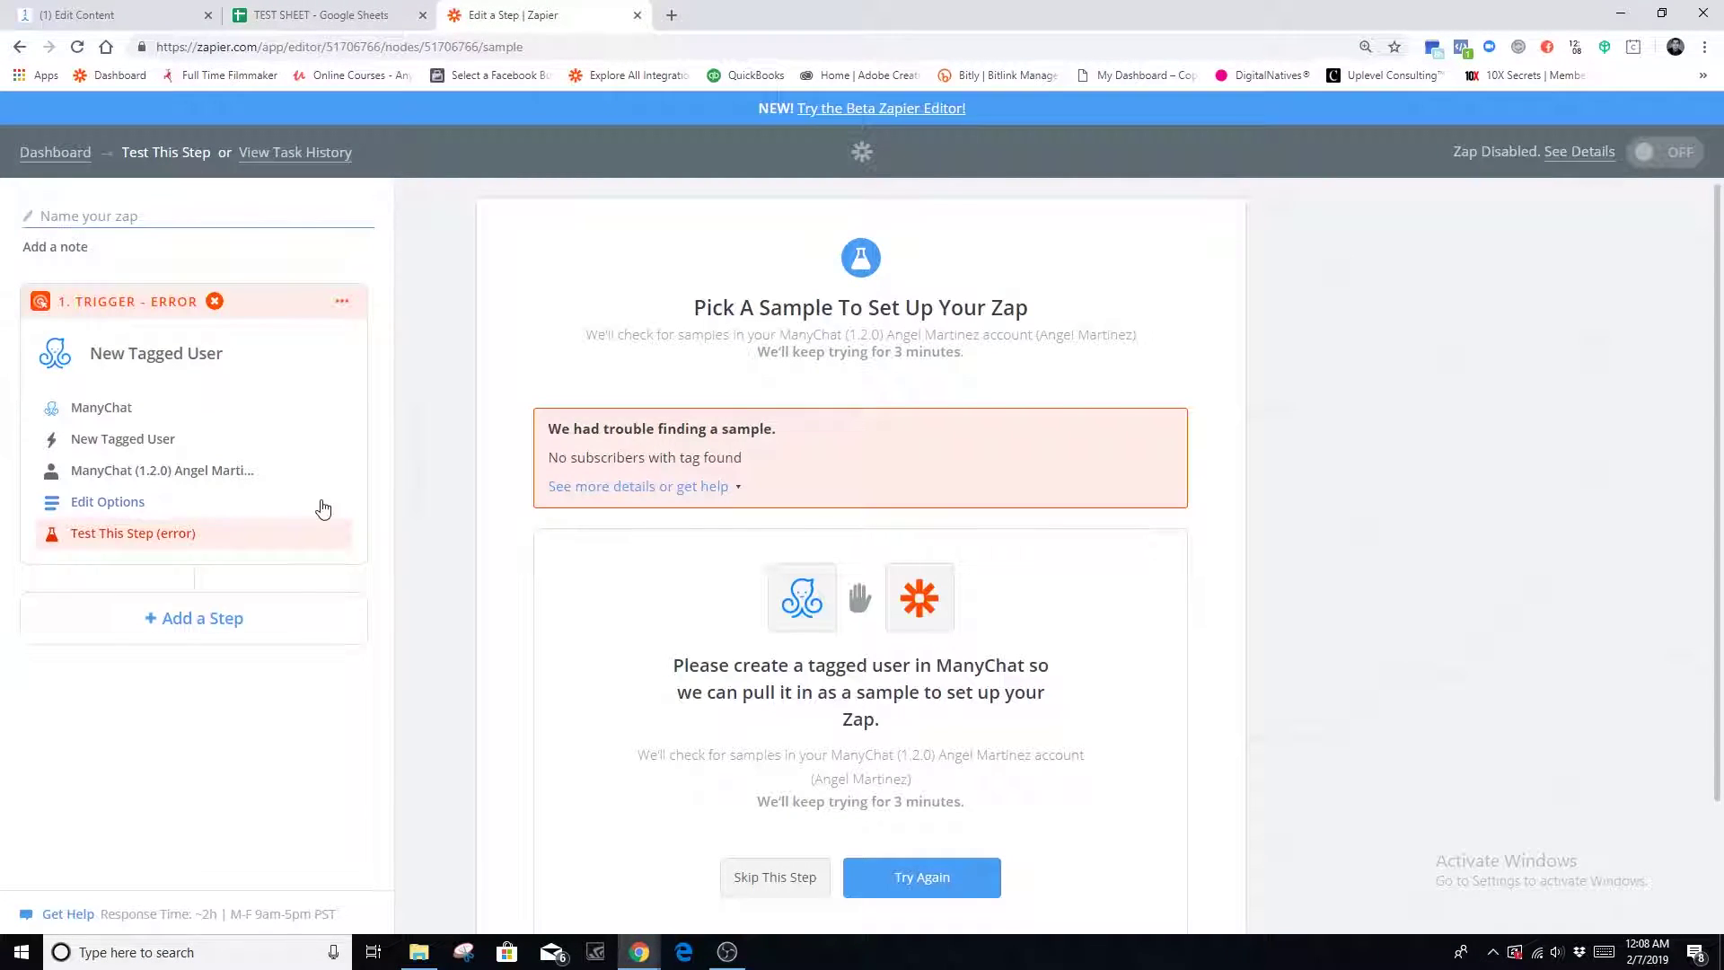
click(931, 888)
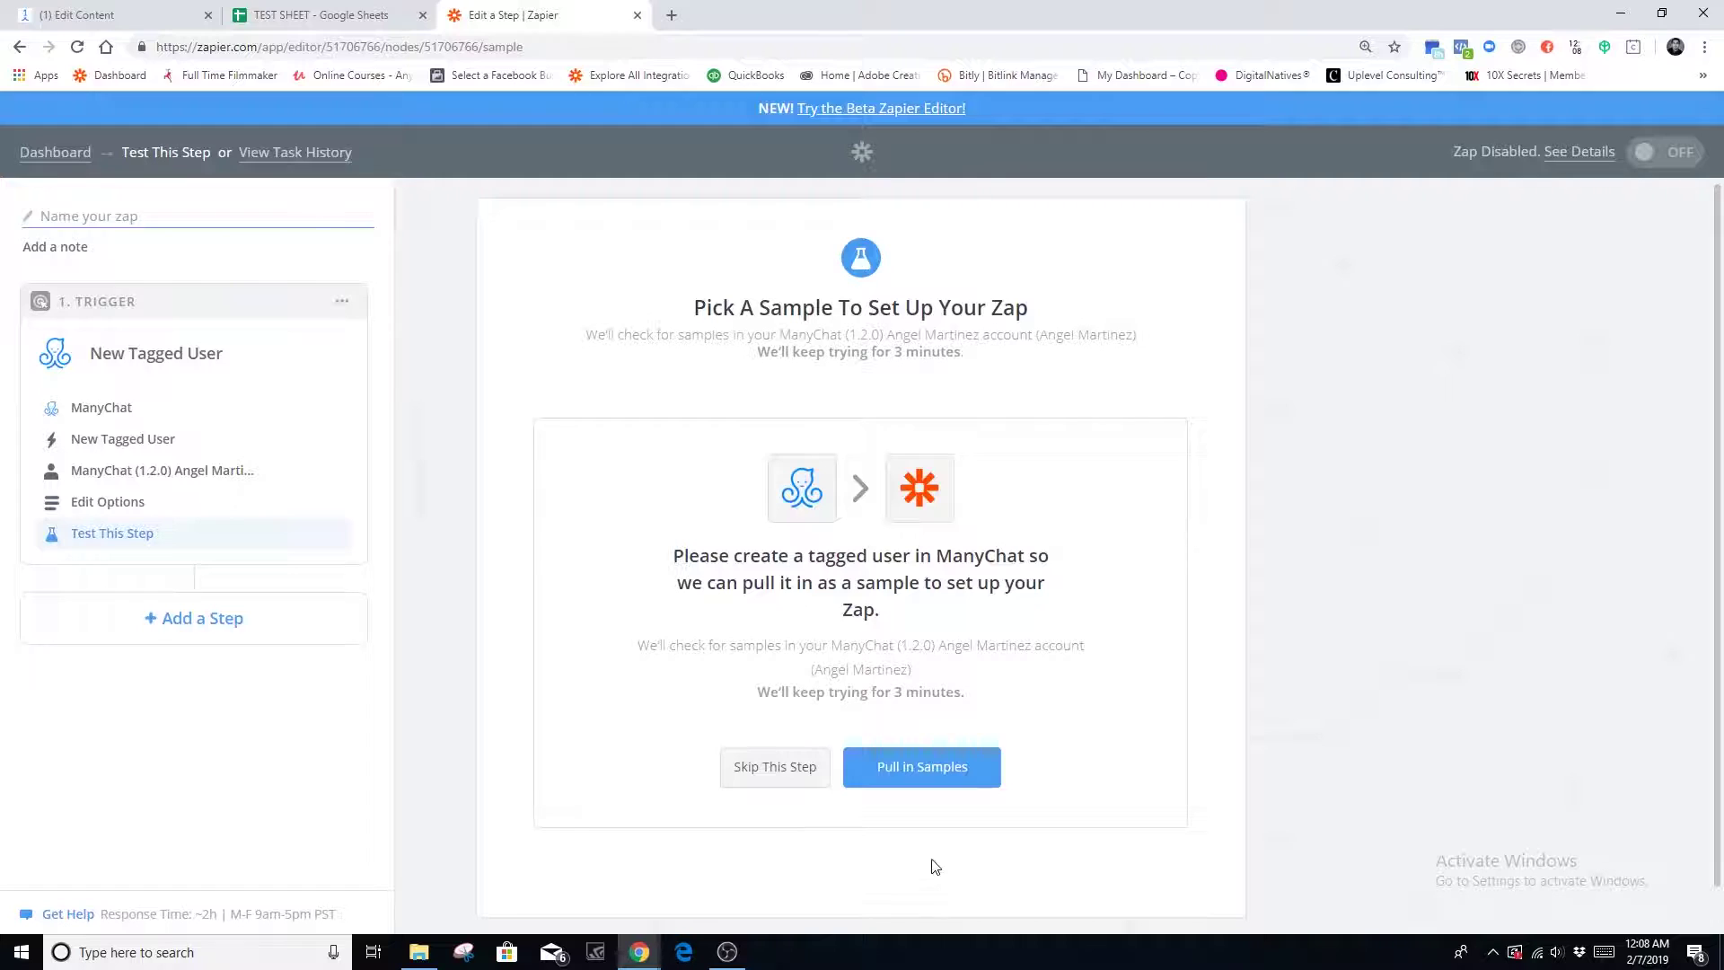
click(1173, 461)
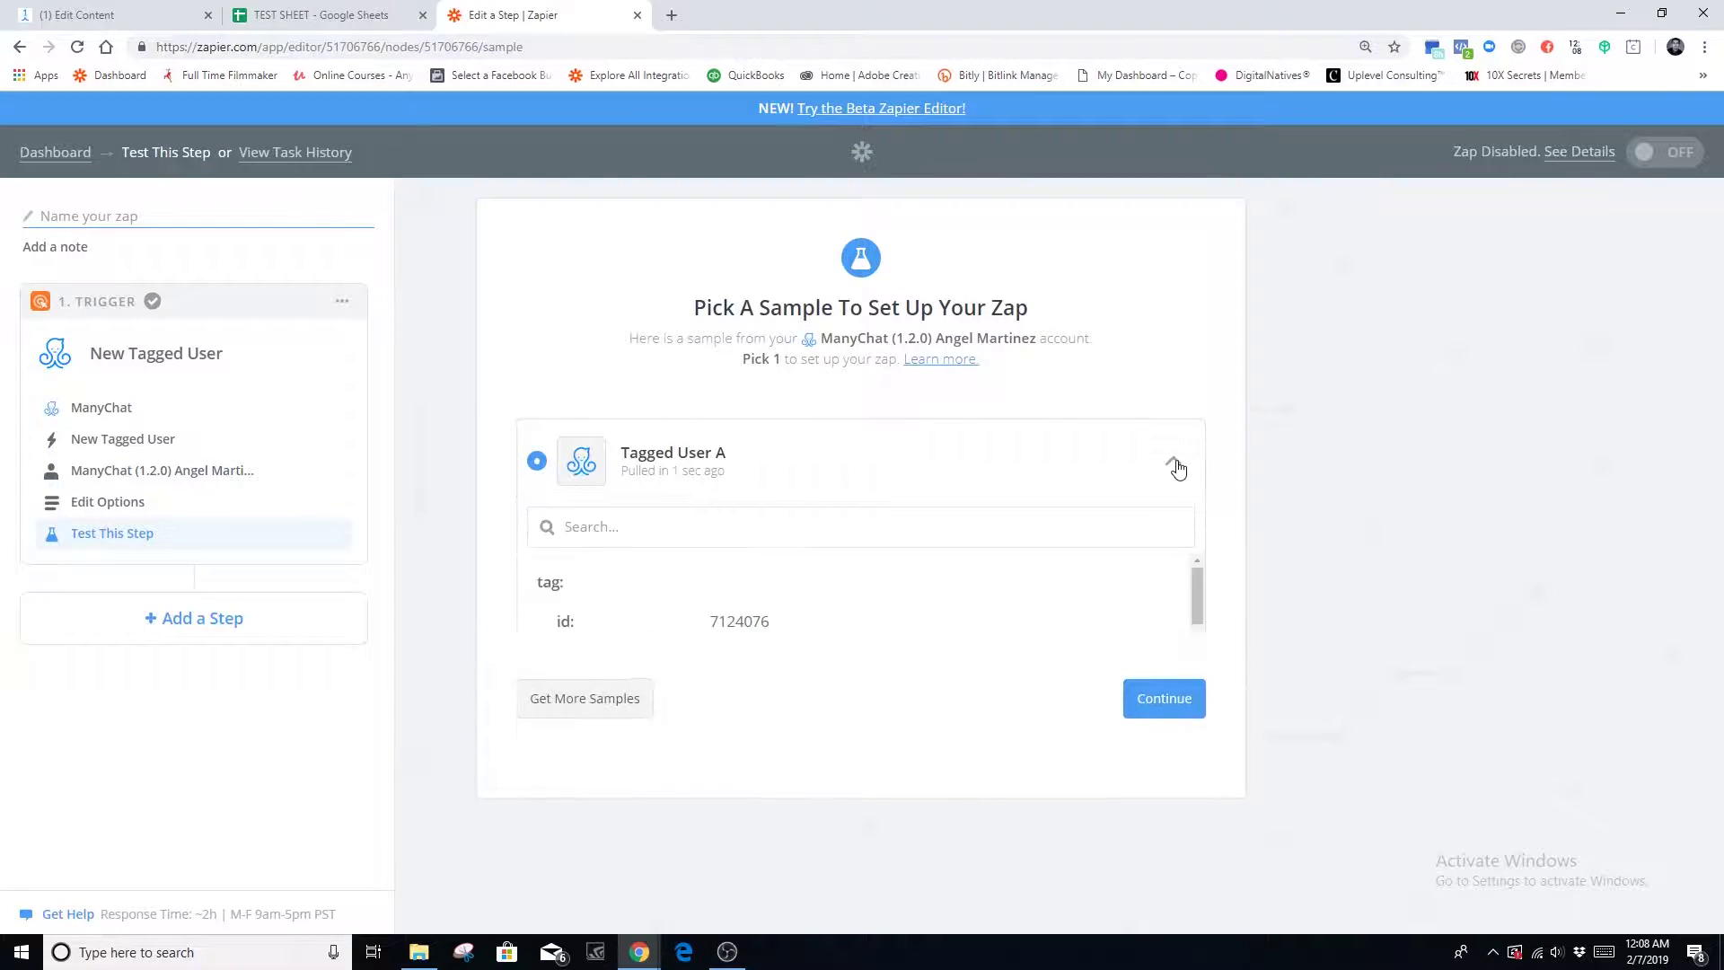
scroll(982, 692, down, 4)
scroll(775, 694, up, 1)
scroll(763, 705, up, 1)
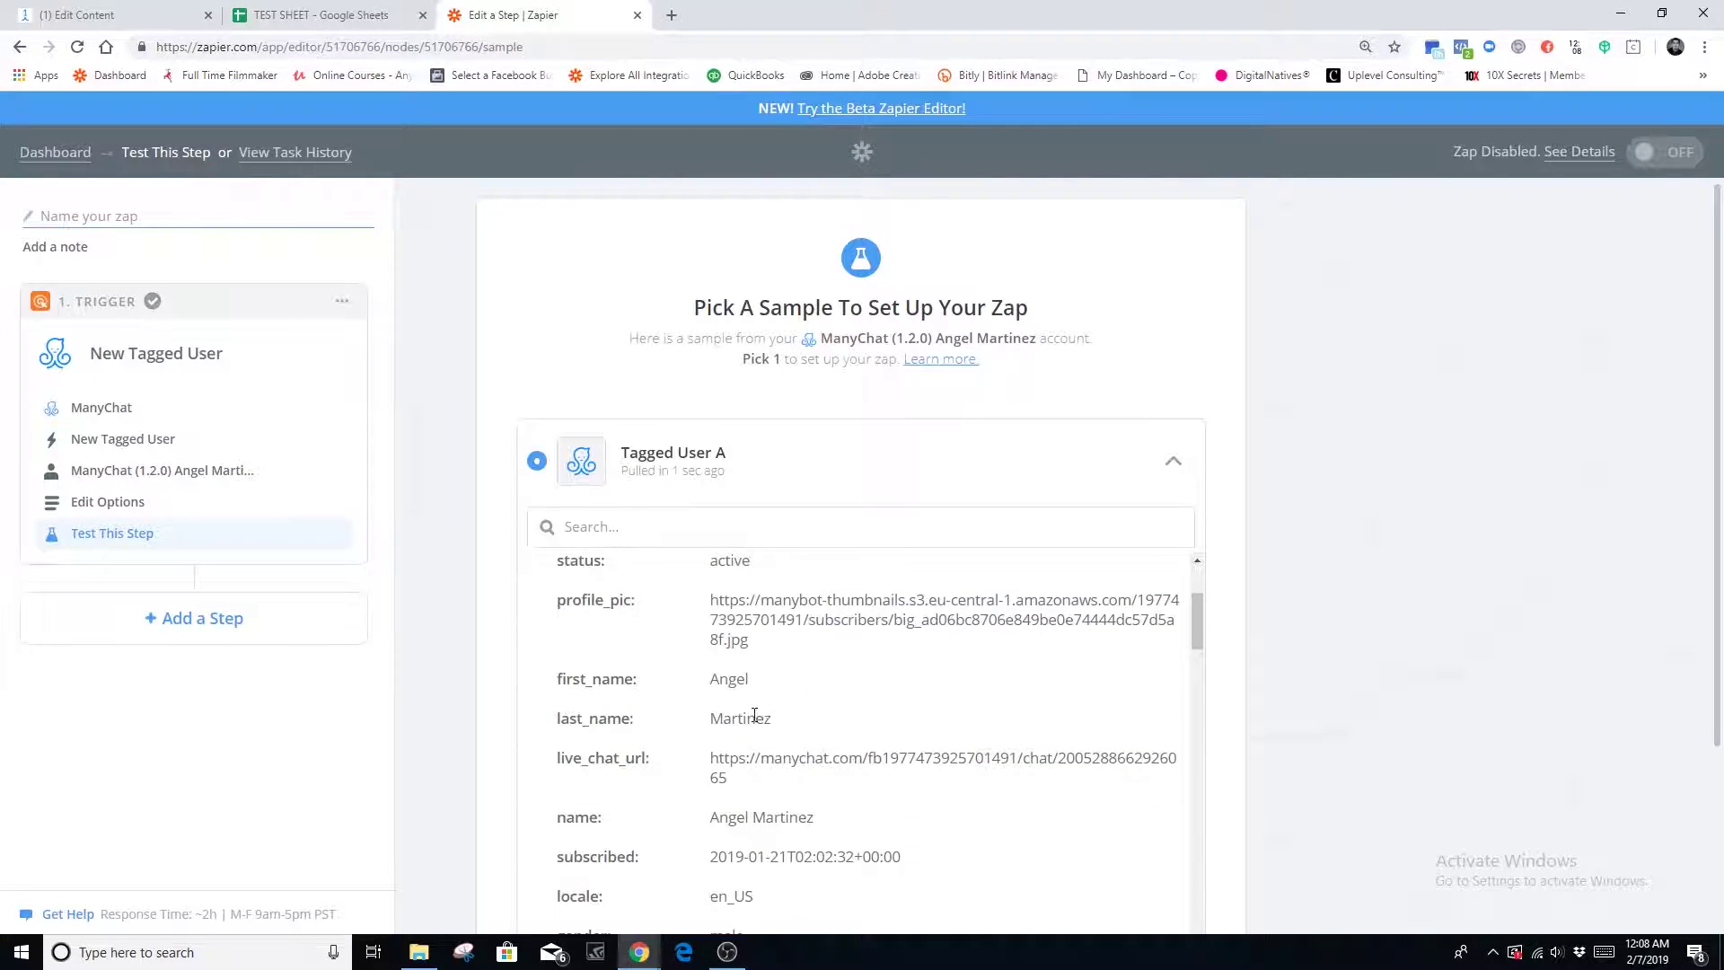
scroll(746, 697, down, 8)
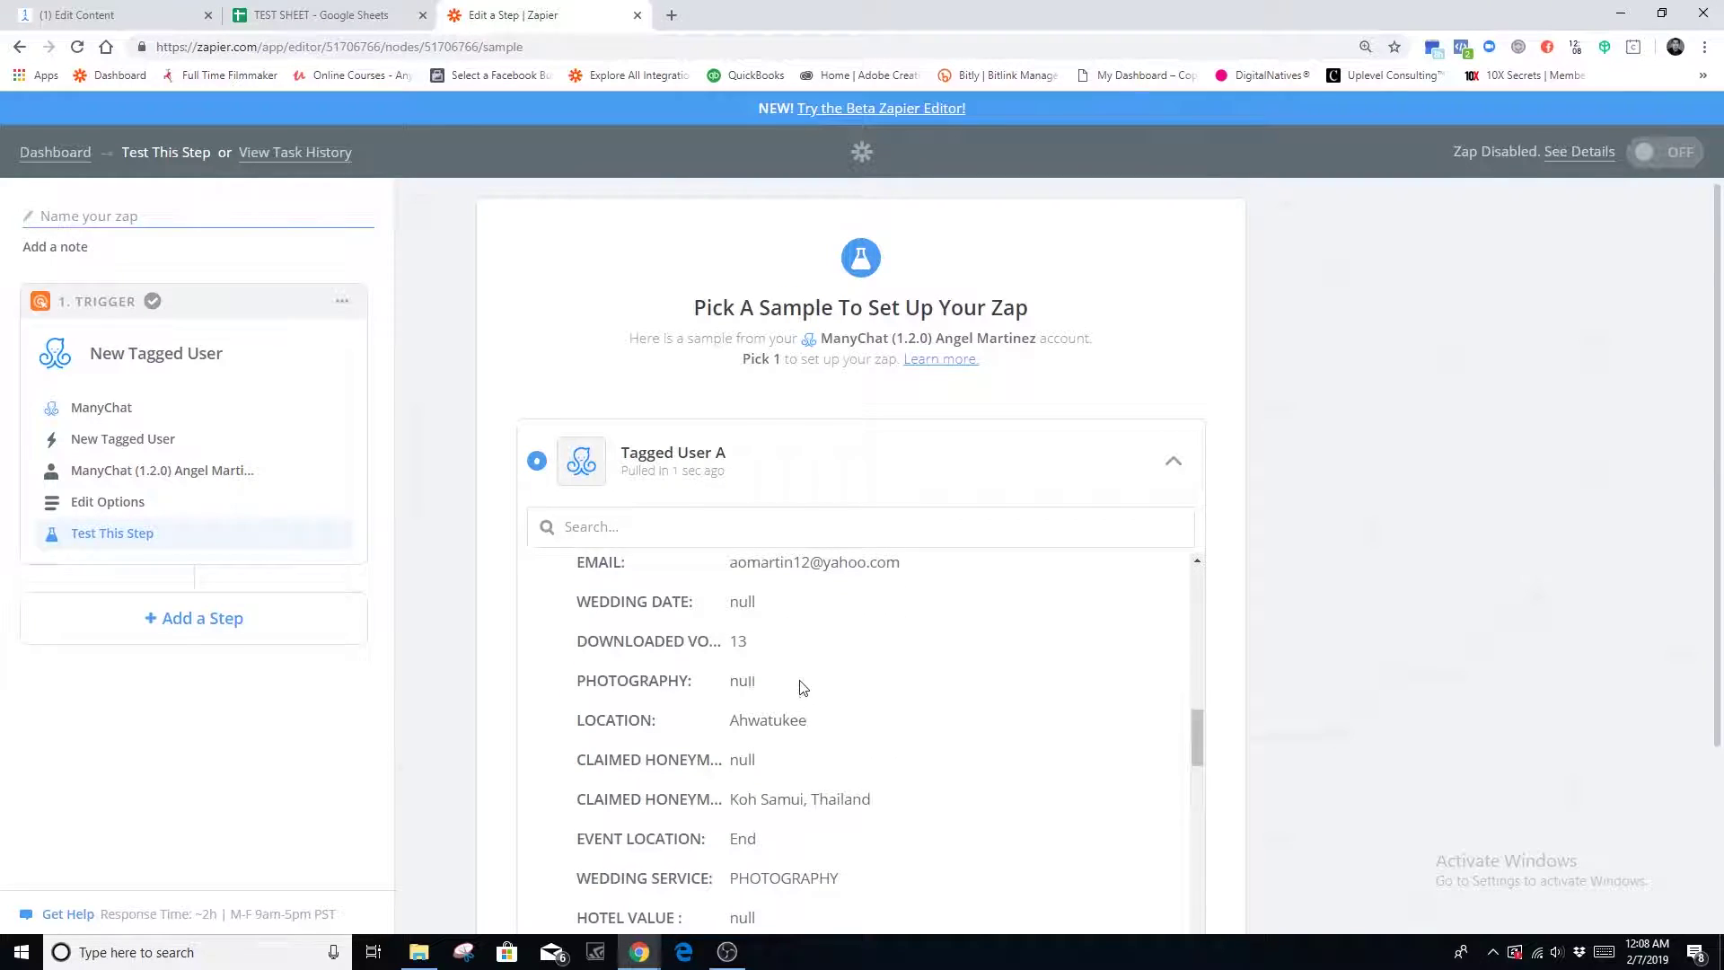
scroll(816, 770, down, 10)
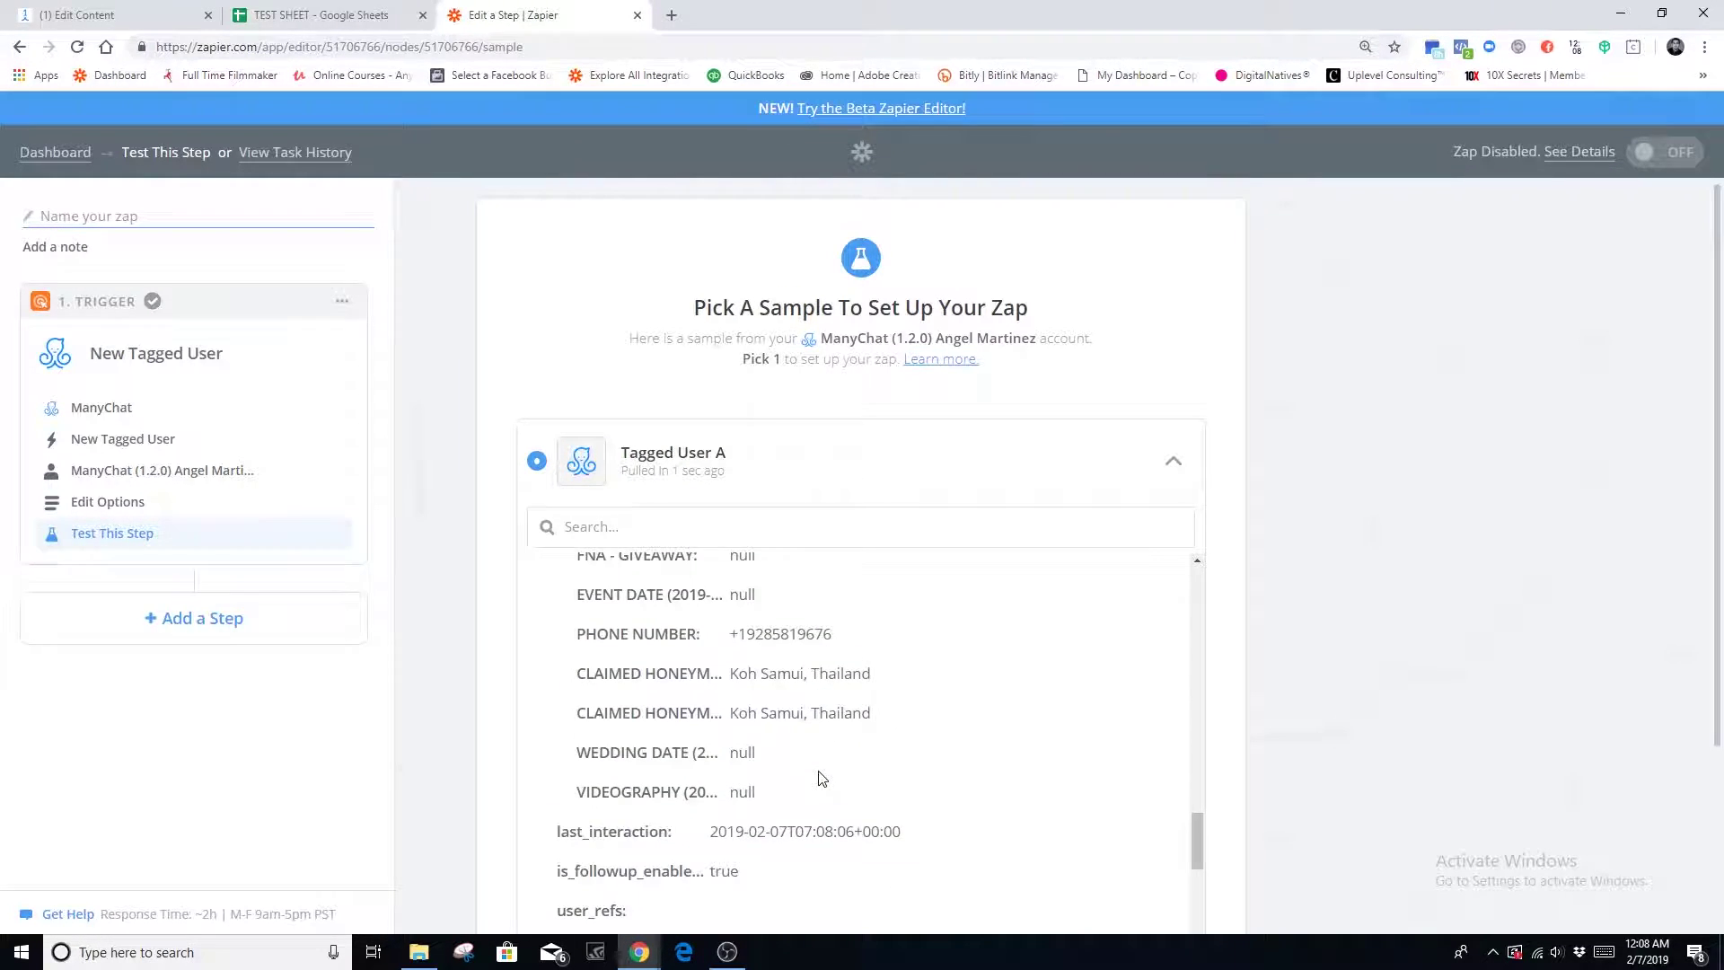
scroll(807, 665, up, 1)
scroll(1022, 698, down, 3)
scroll(1239, 758, down, 2)
click(1157, 772)
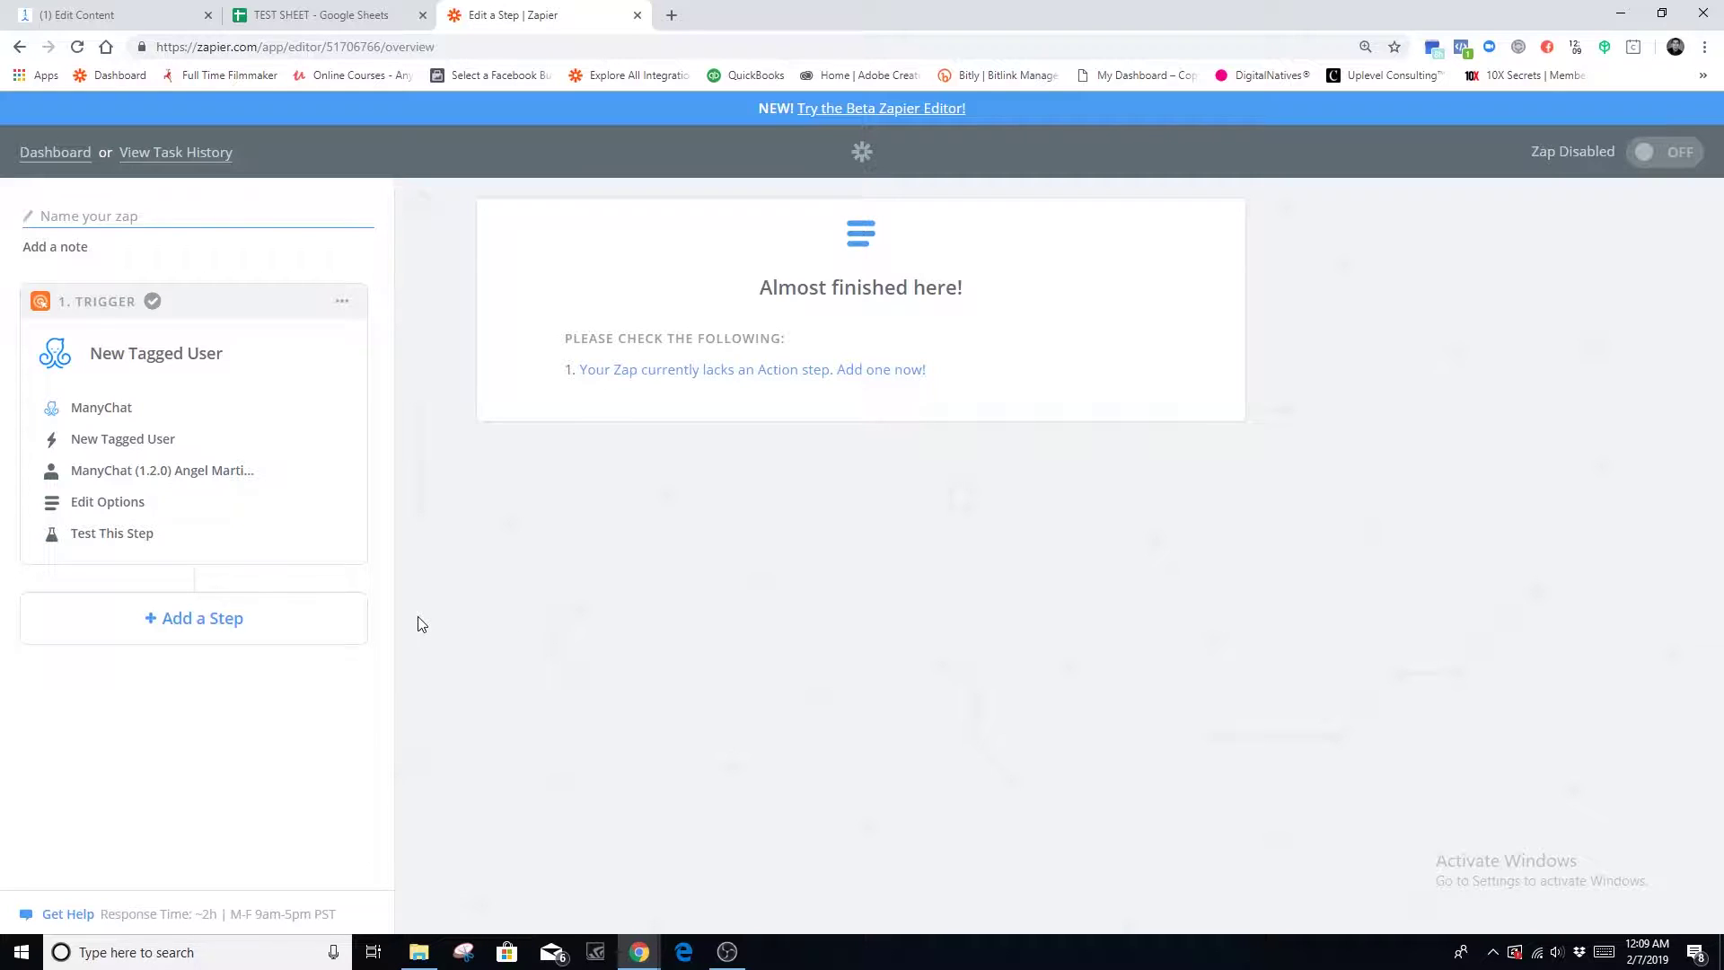
Add an action step to the zap with Google Sheets as its app.
click(206, 628)
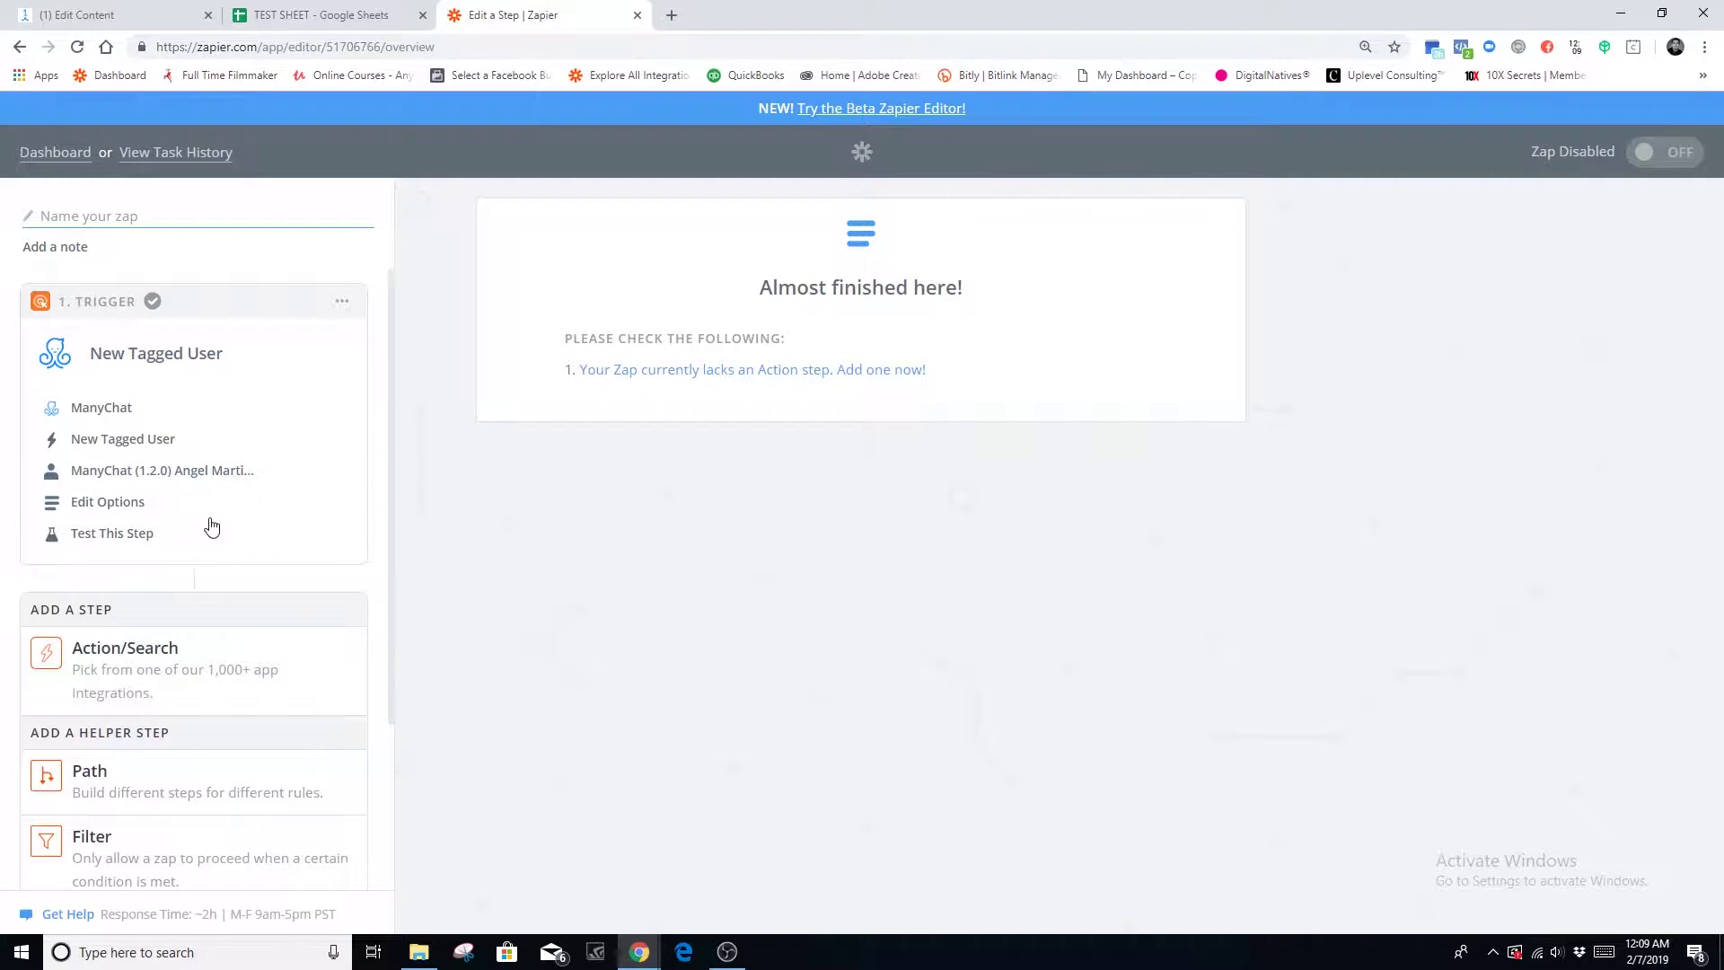
click(189, 684)
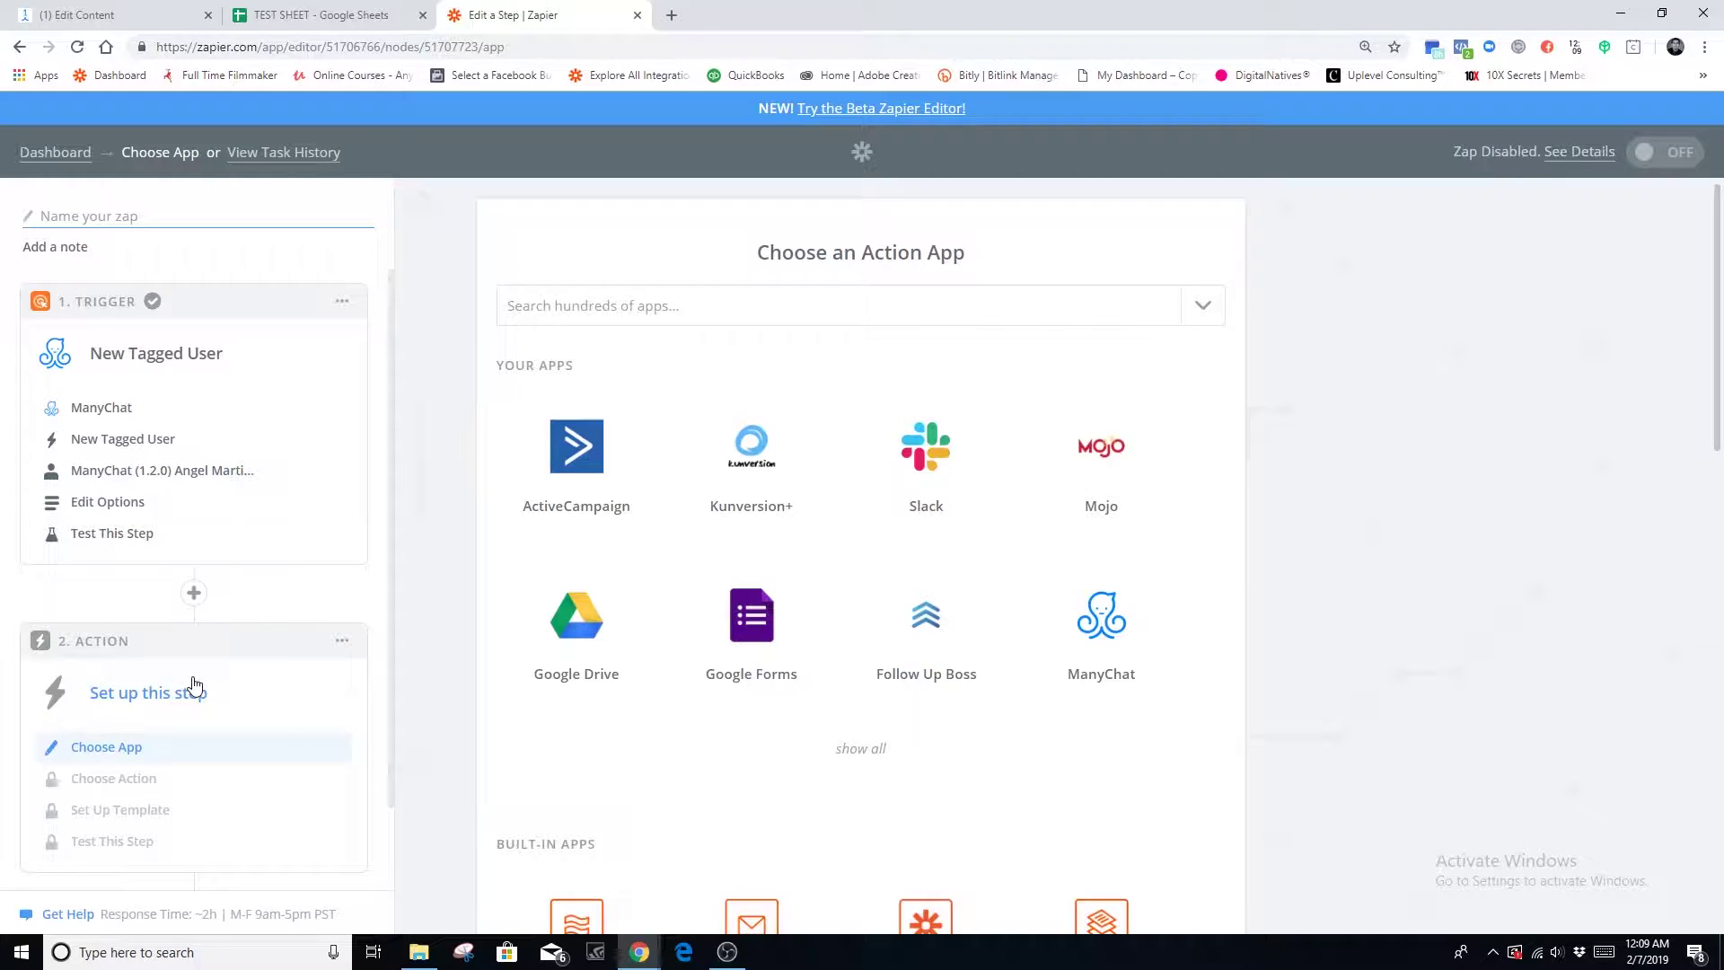
click(612, 309)
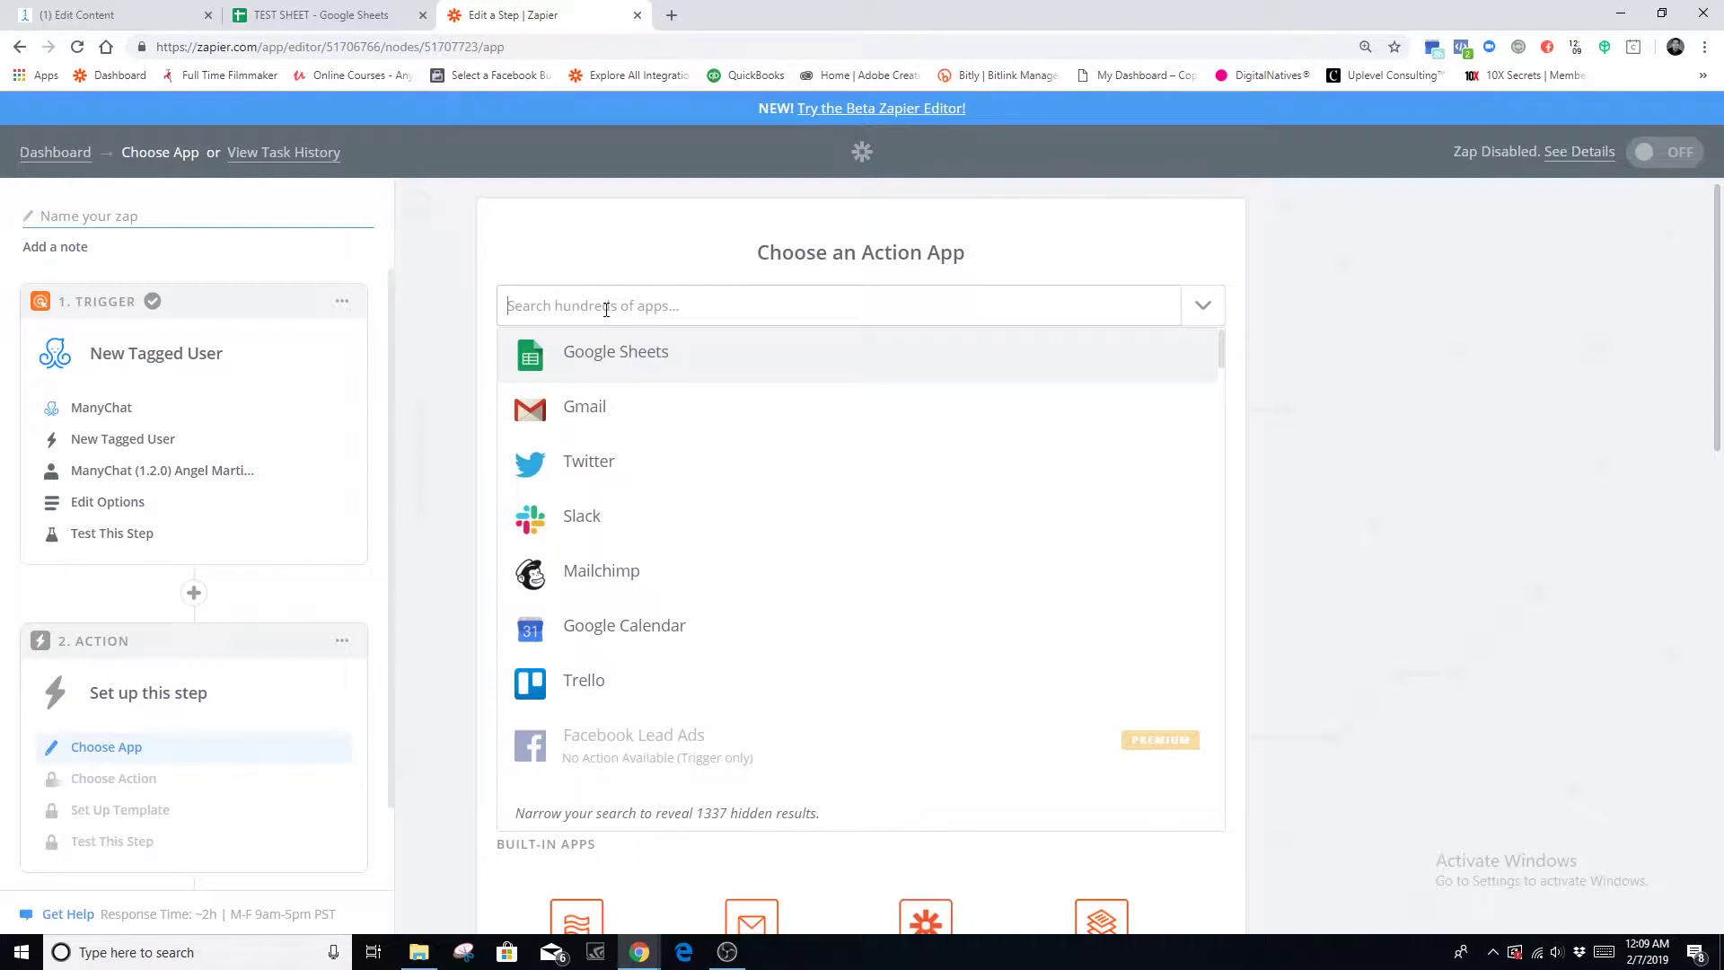
click(616, 343)
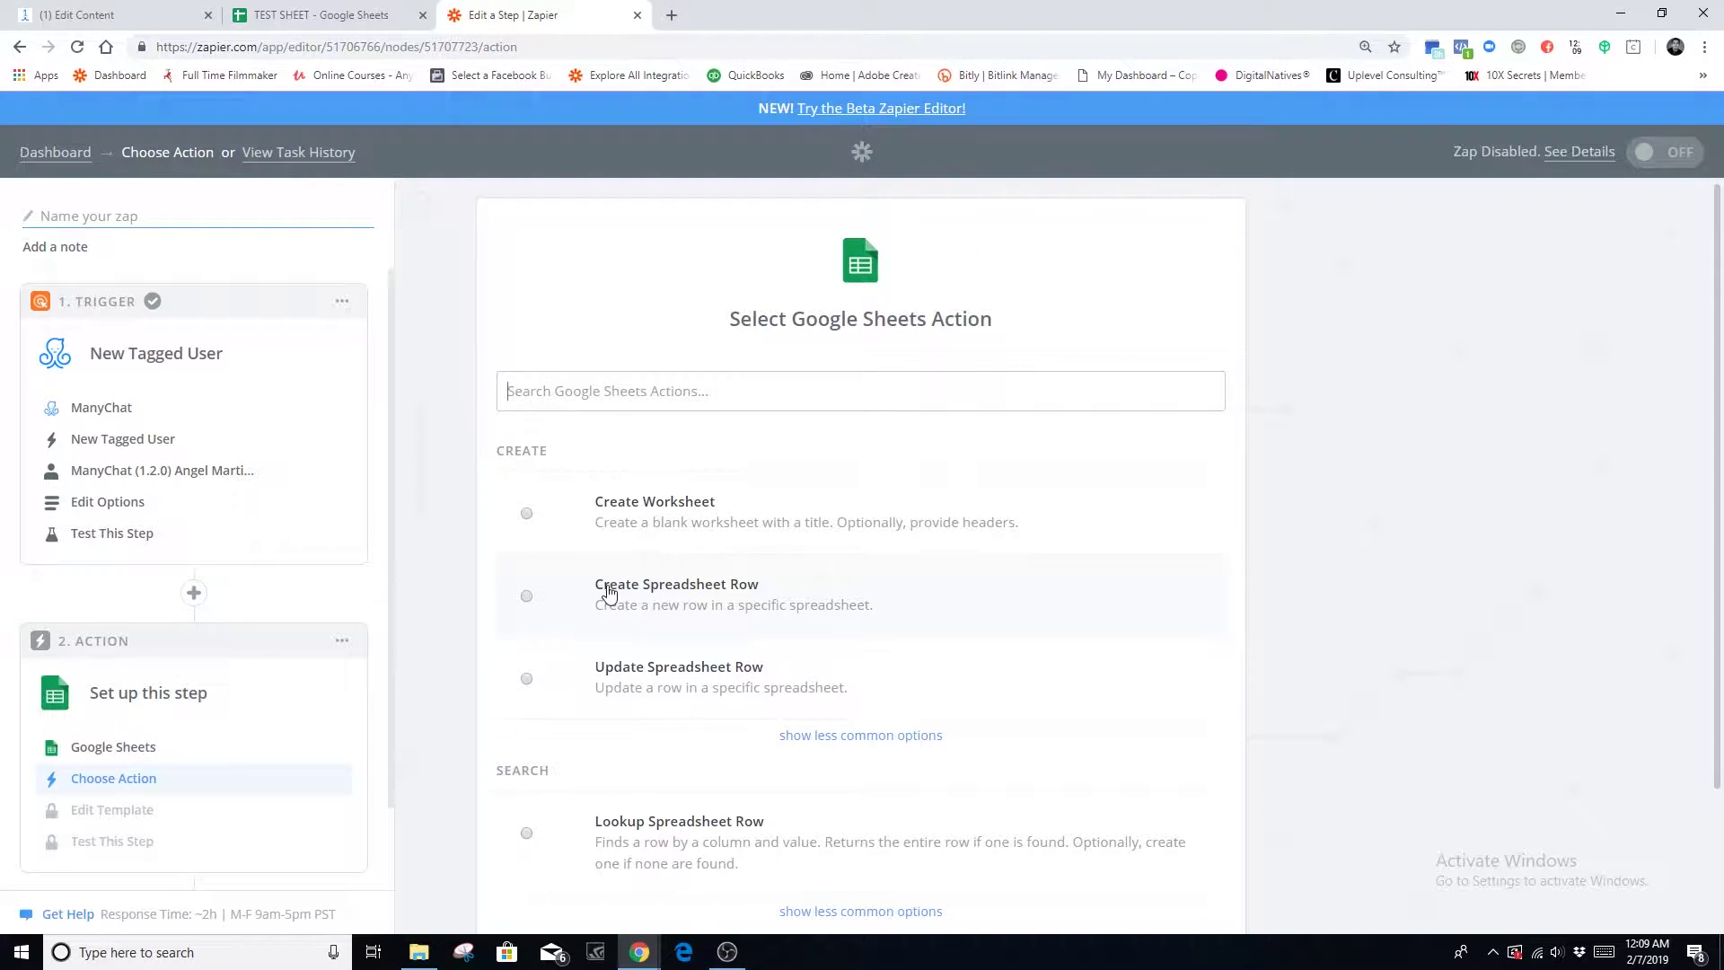
Choose Create Spreadsheet Row and connect the tested first Google Sheets account.
click(527, 596)
scroll(666, 588, down, 2)
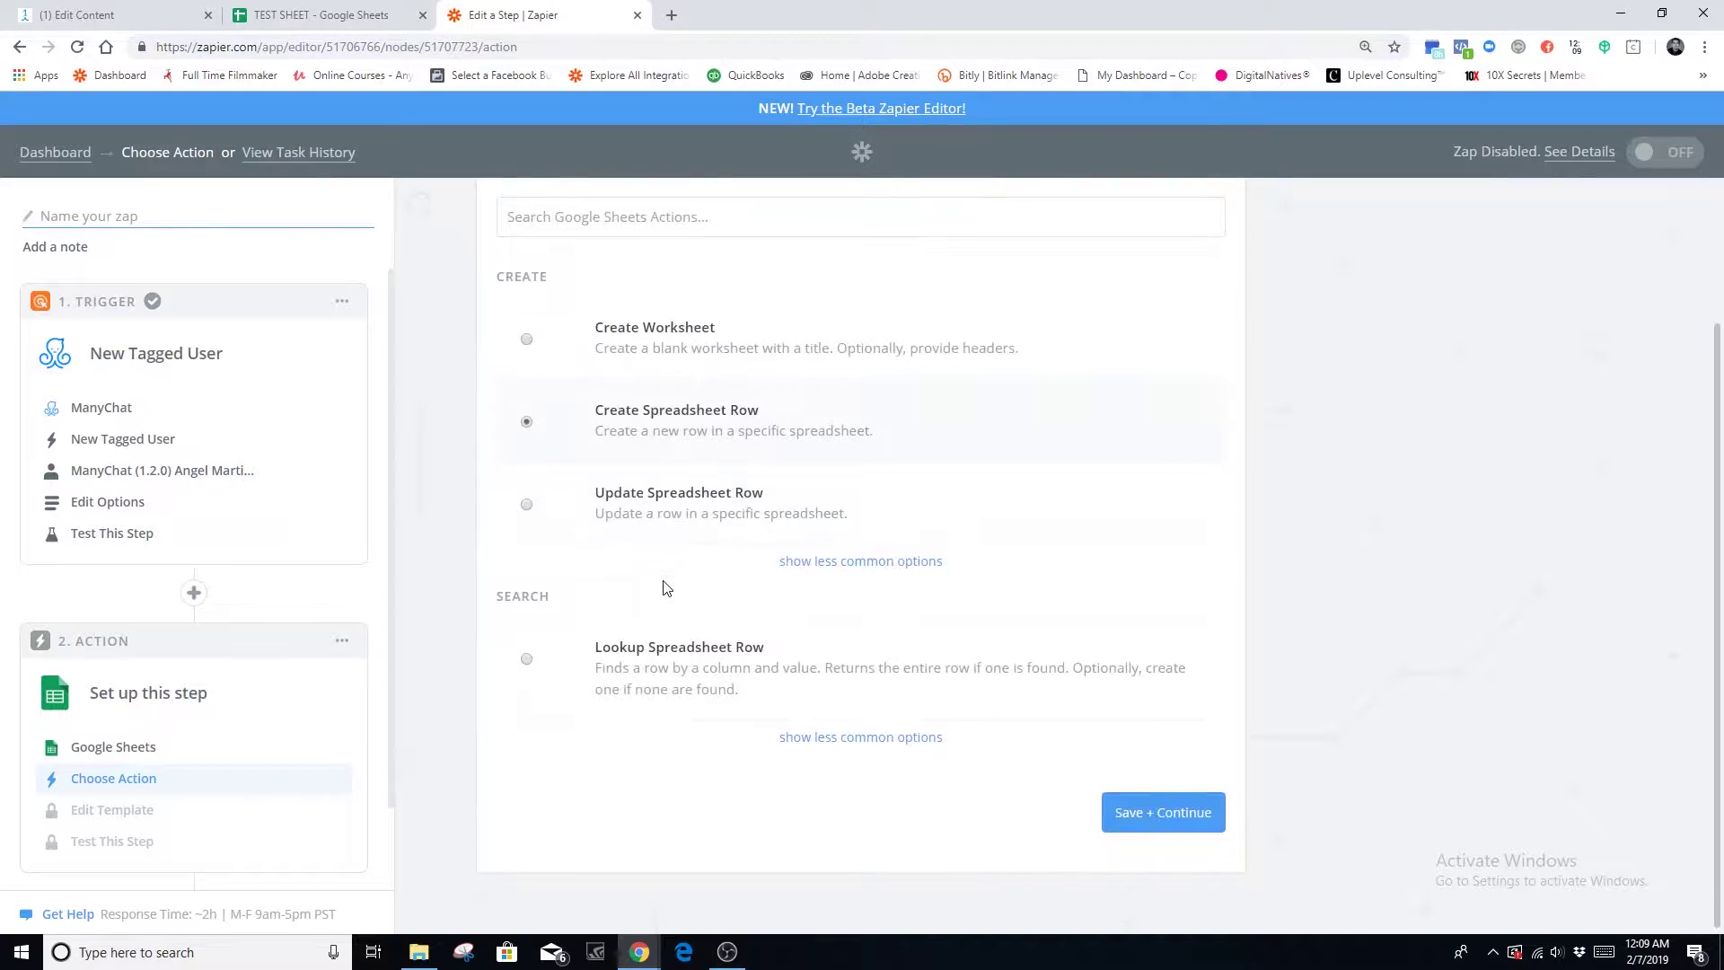
click(1154, 817)
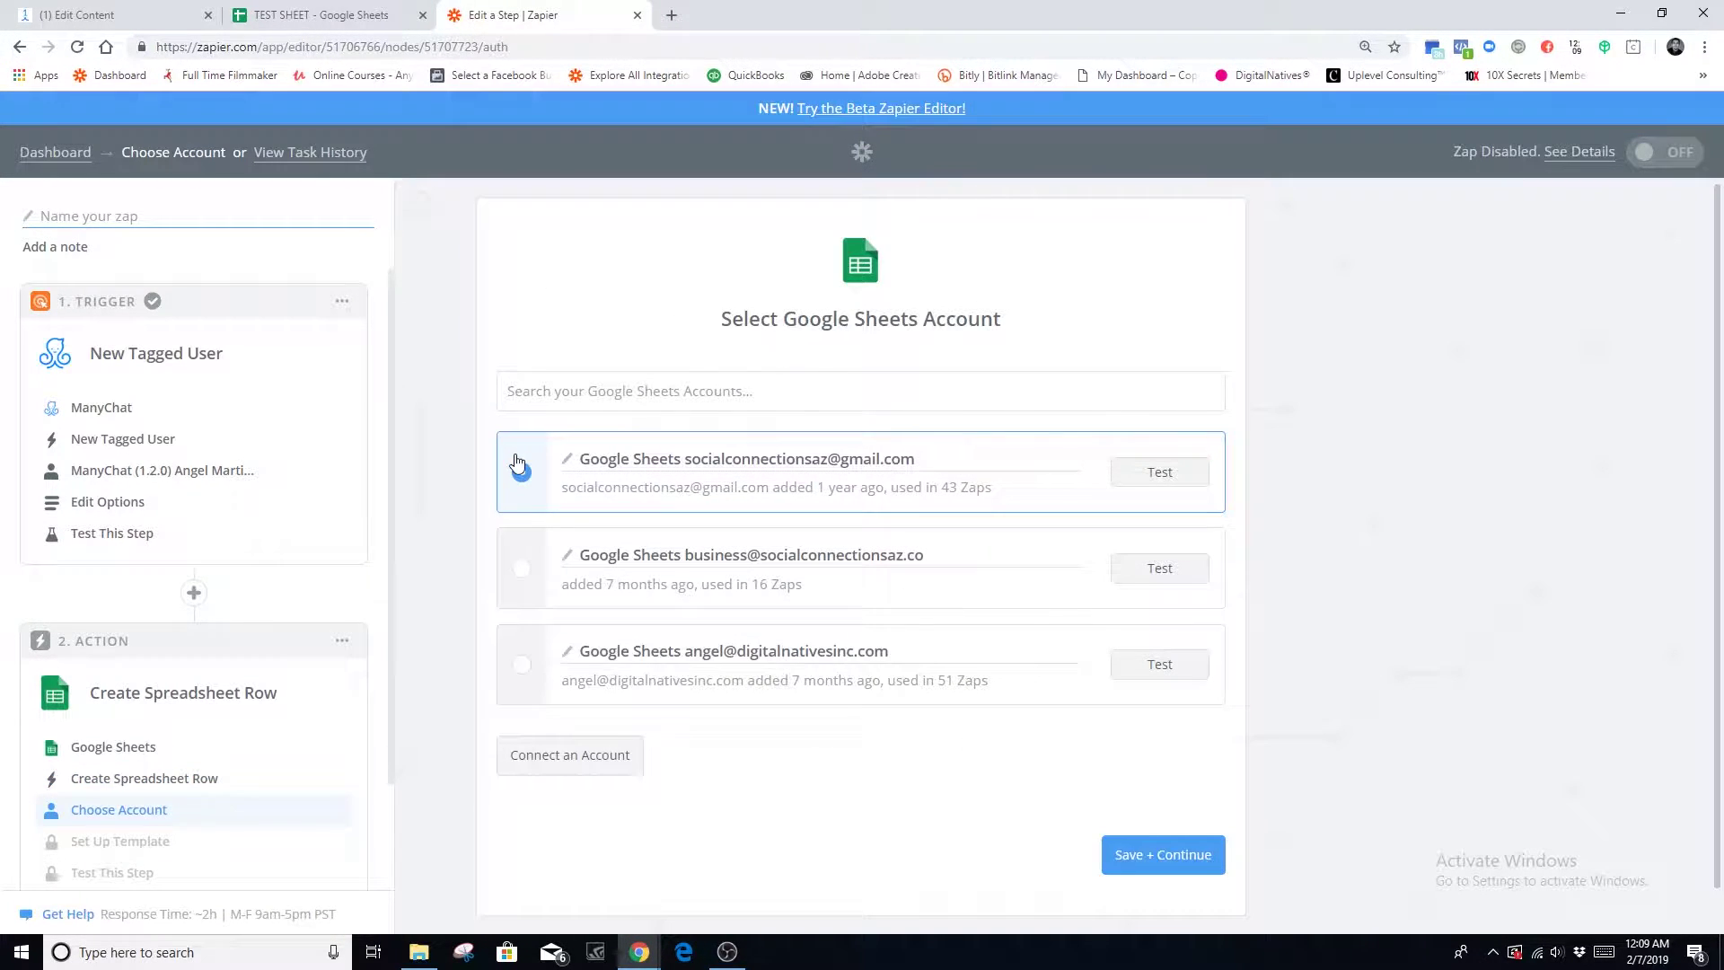
click(1156, 483)
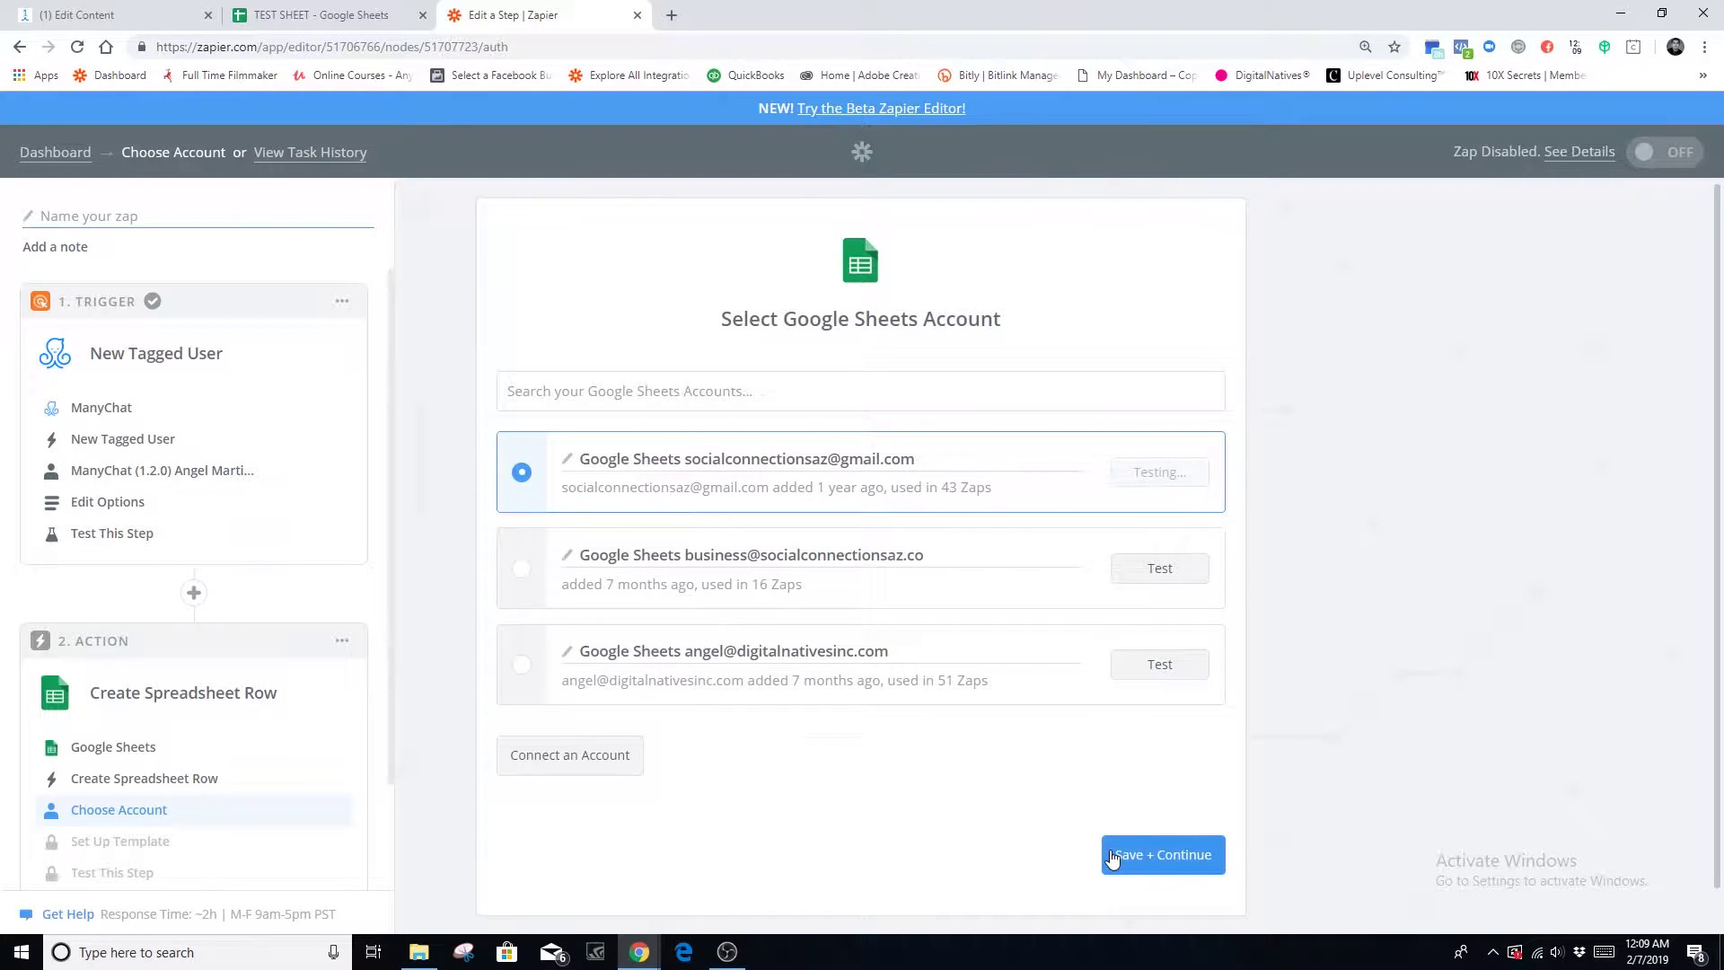
click(1176, 860)
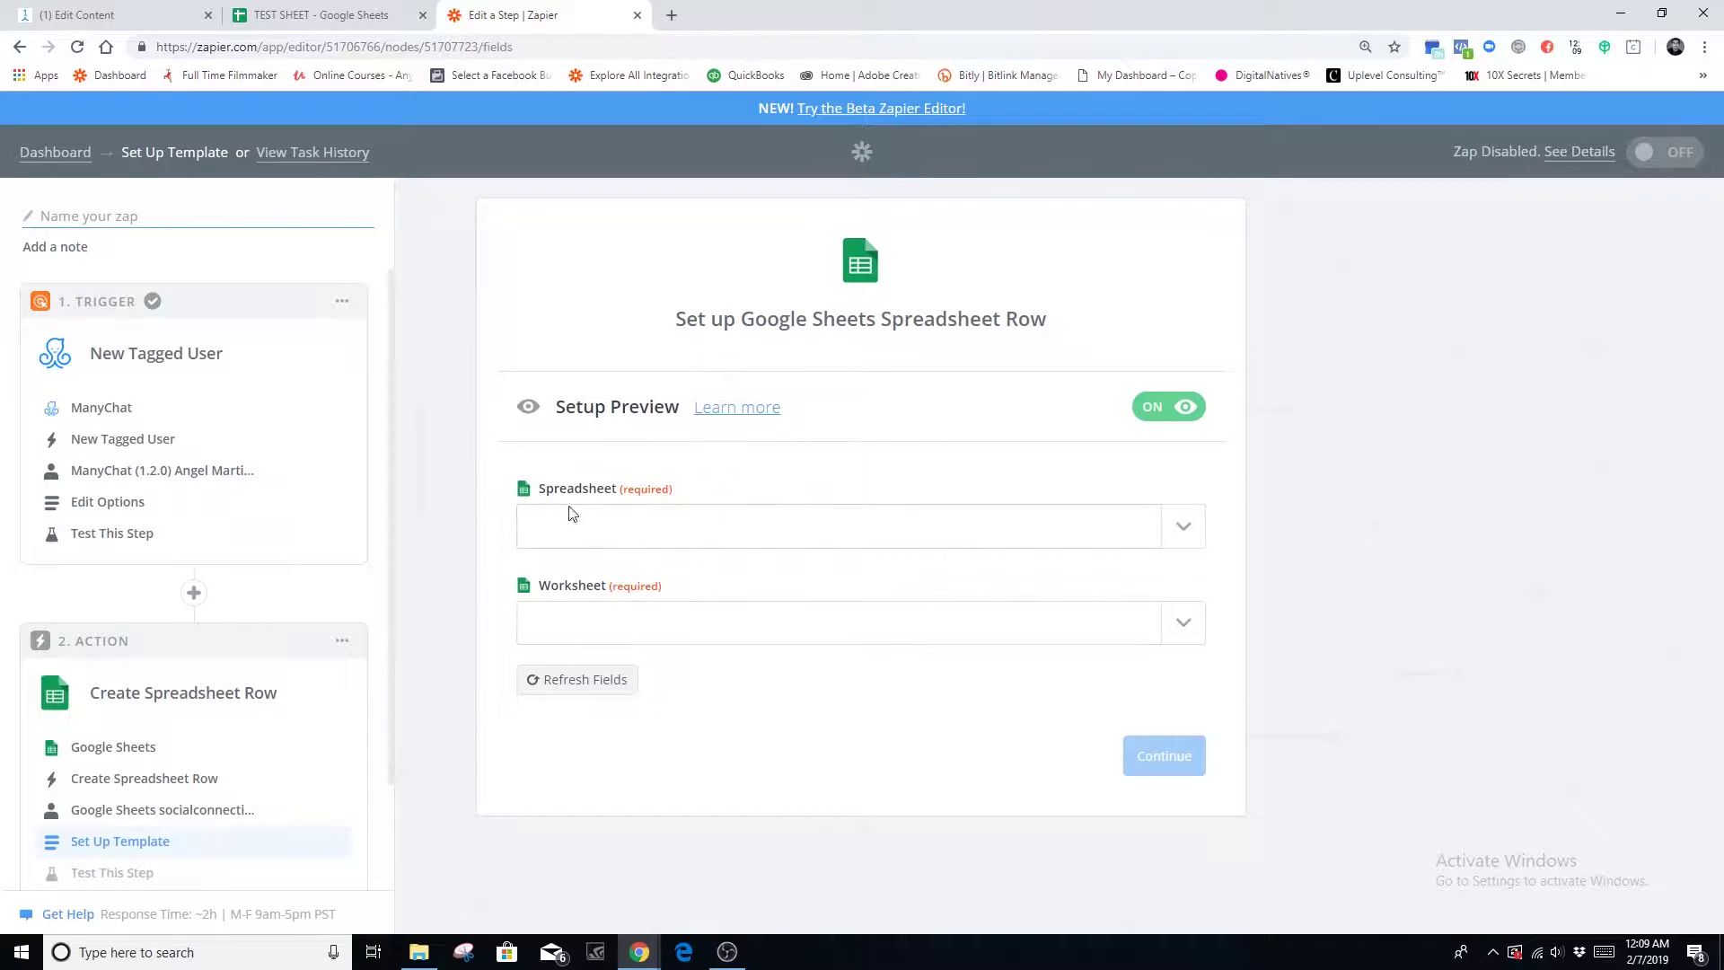
Check the spreadsheet's title in Google Sheets, leaving the name TEST SHEET unchanged.
click(353, 25)
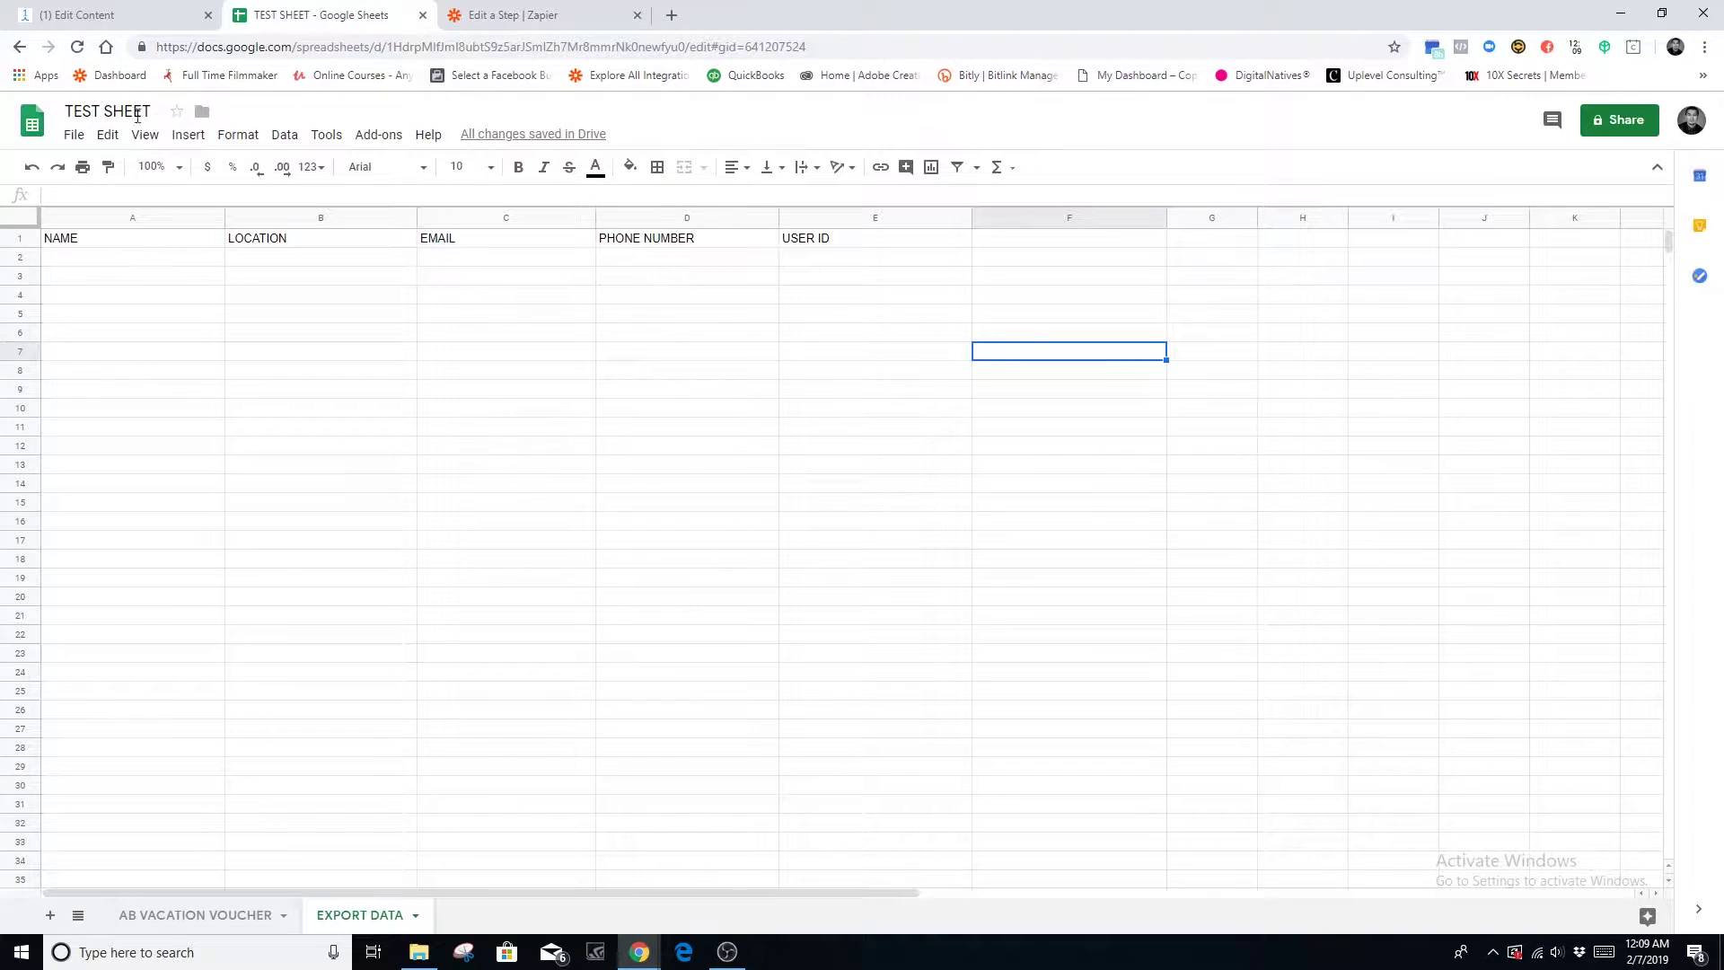
drag(149, 111, 69, 111)
key(Return)
click(530, 16)
Choose TEST SHEET as the spreadsheet and EXPORT DATA as the worksheet in Zapier.
click(1183, 531)
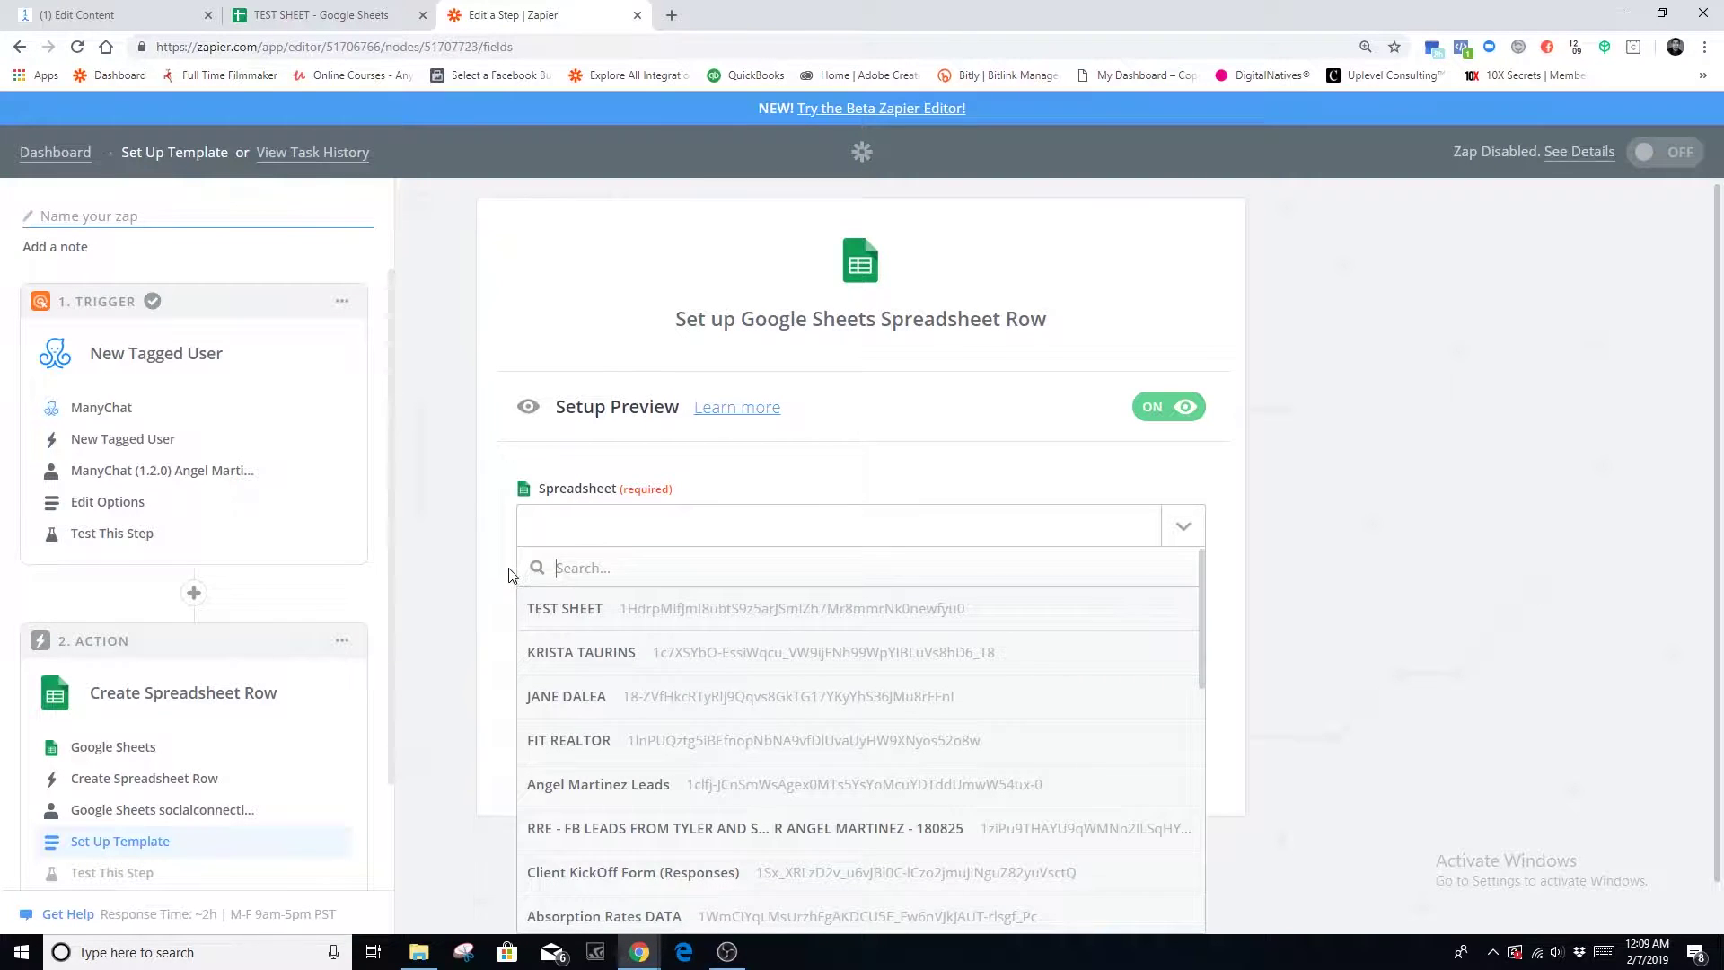
scroll(512, 577, down, 1)
click(567, 569)
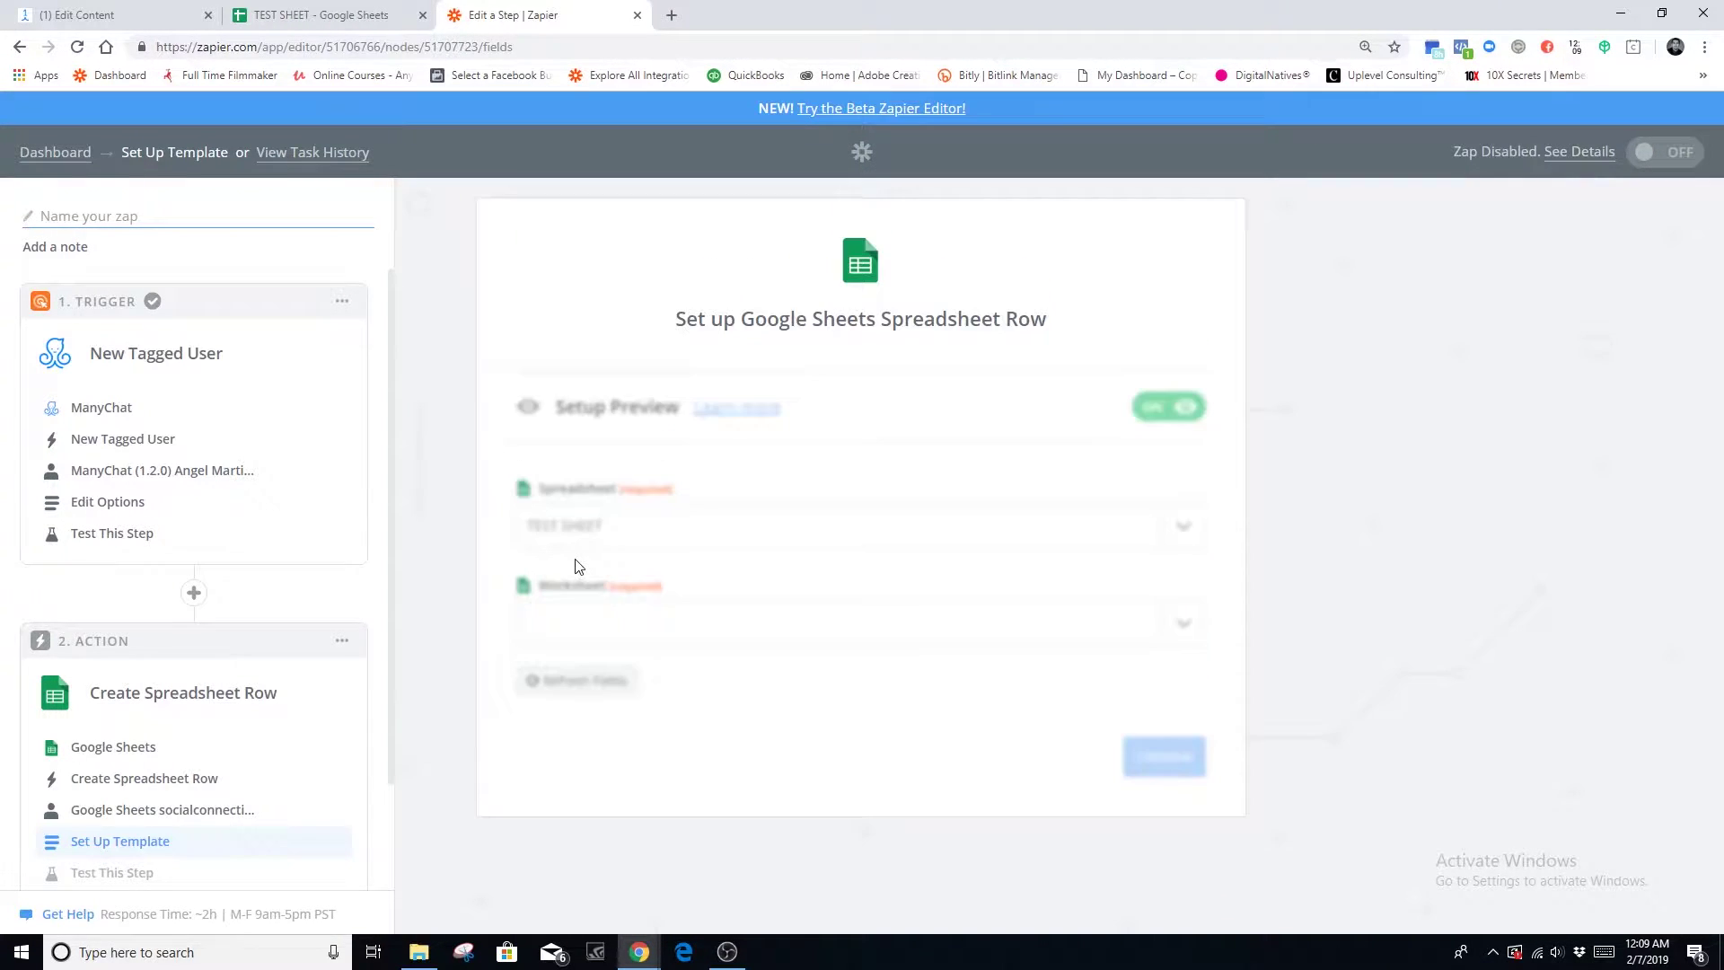
click(1184, 624)
scroll(529, 706, down, 1)
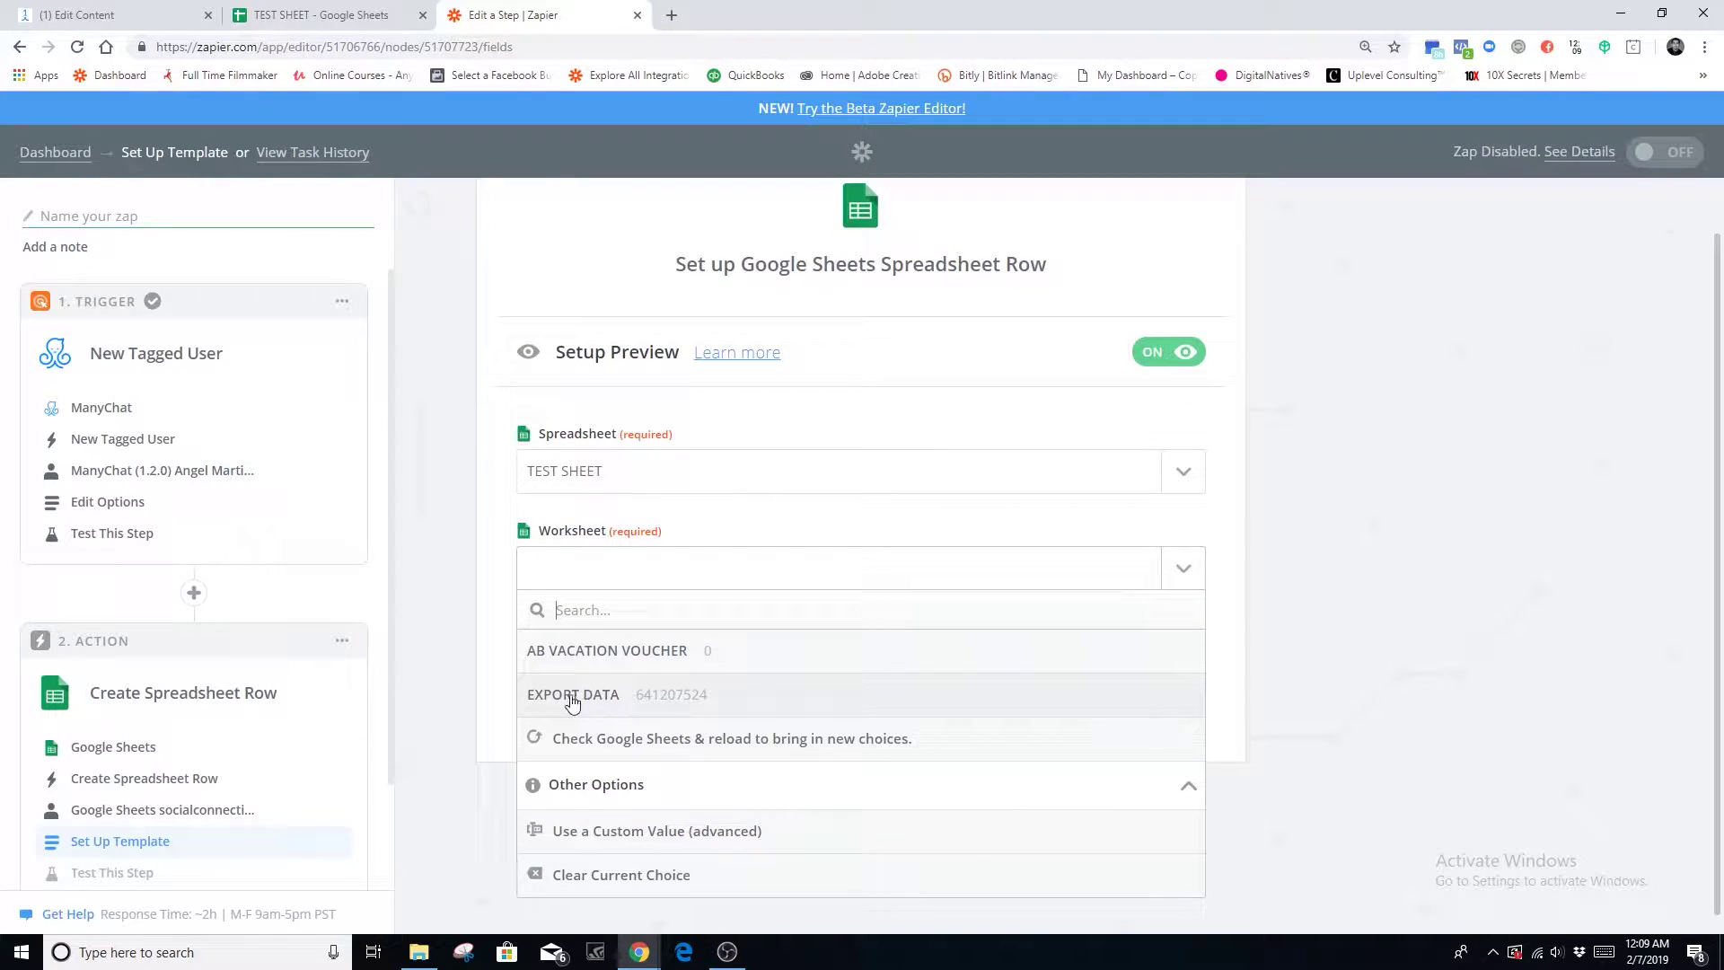
click(604, 703)
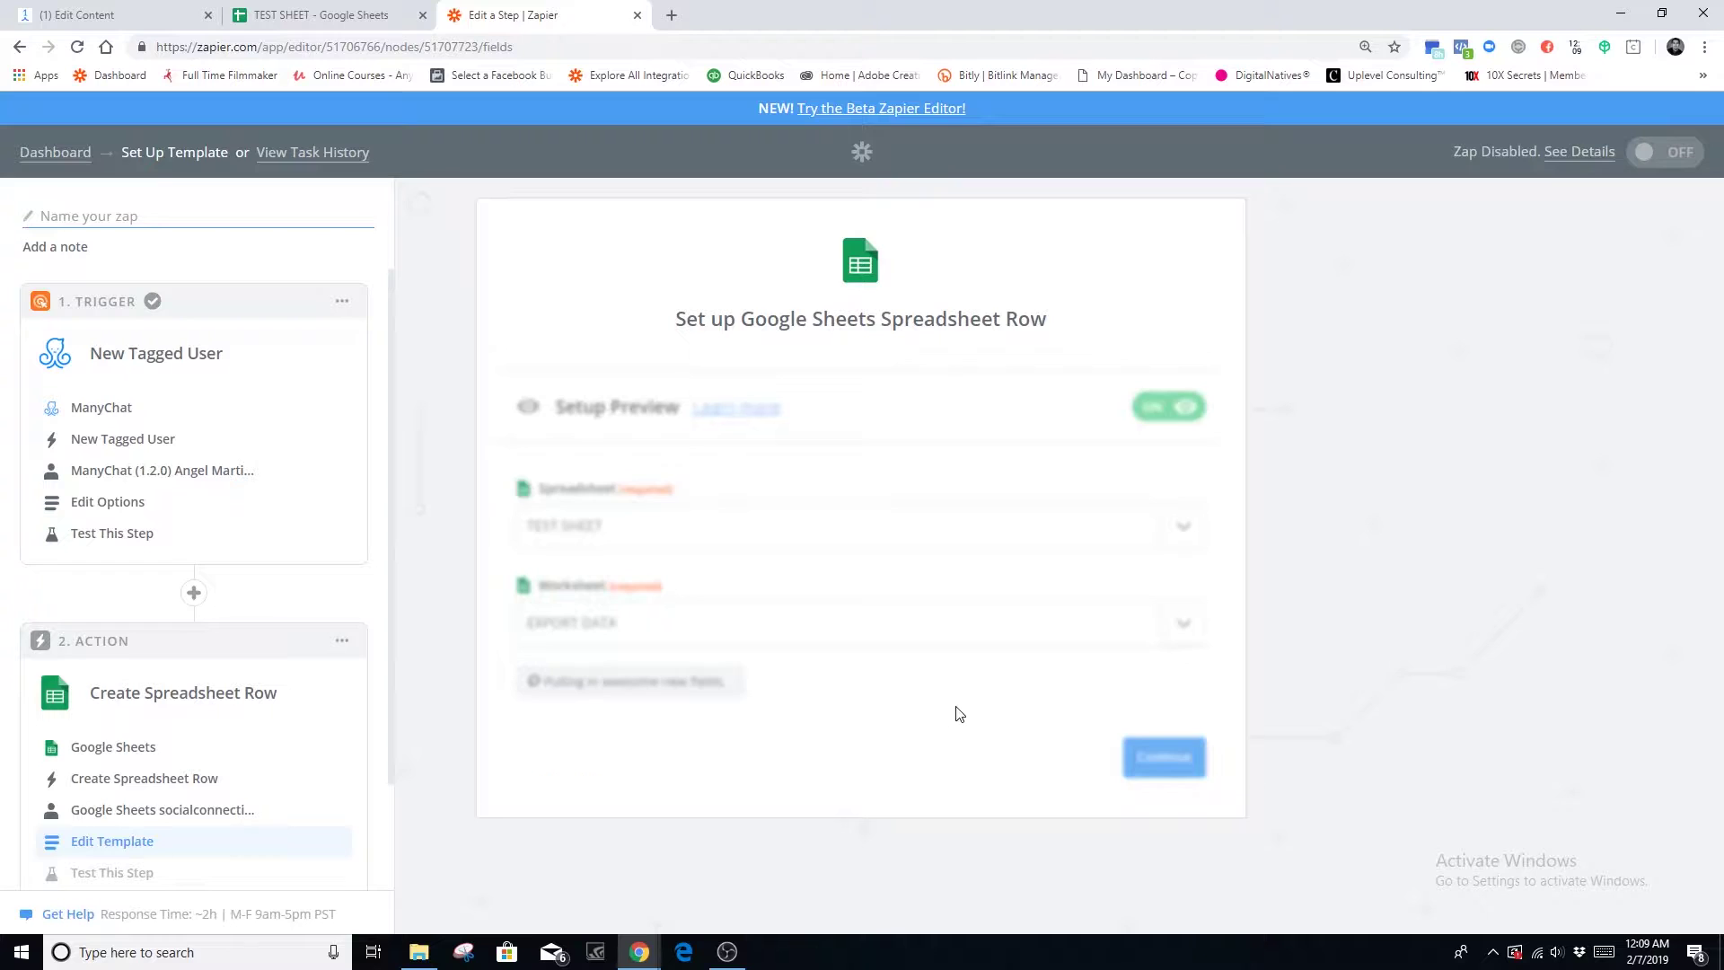
scroll(959, 714, down, 4)
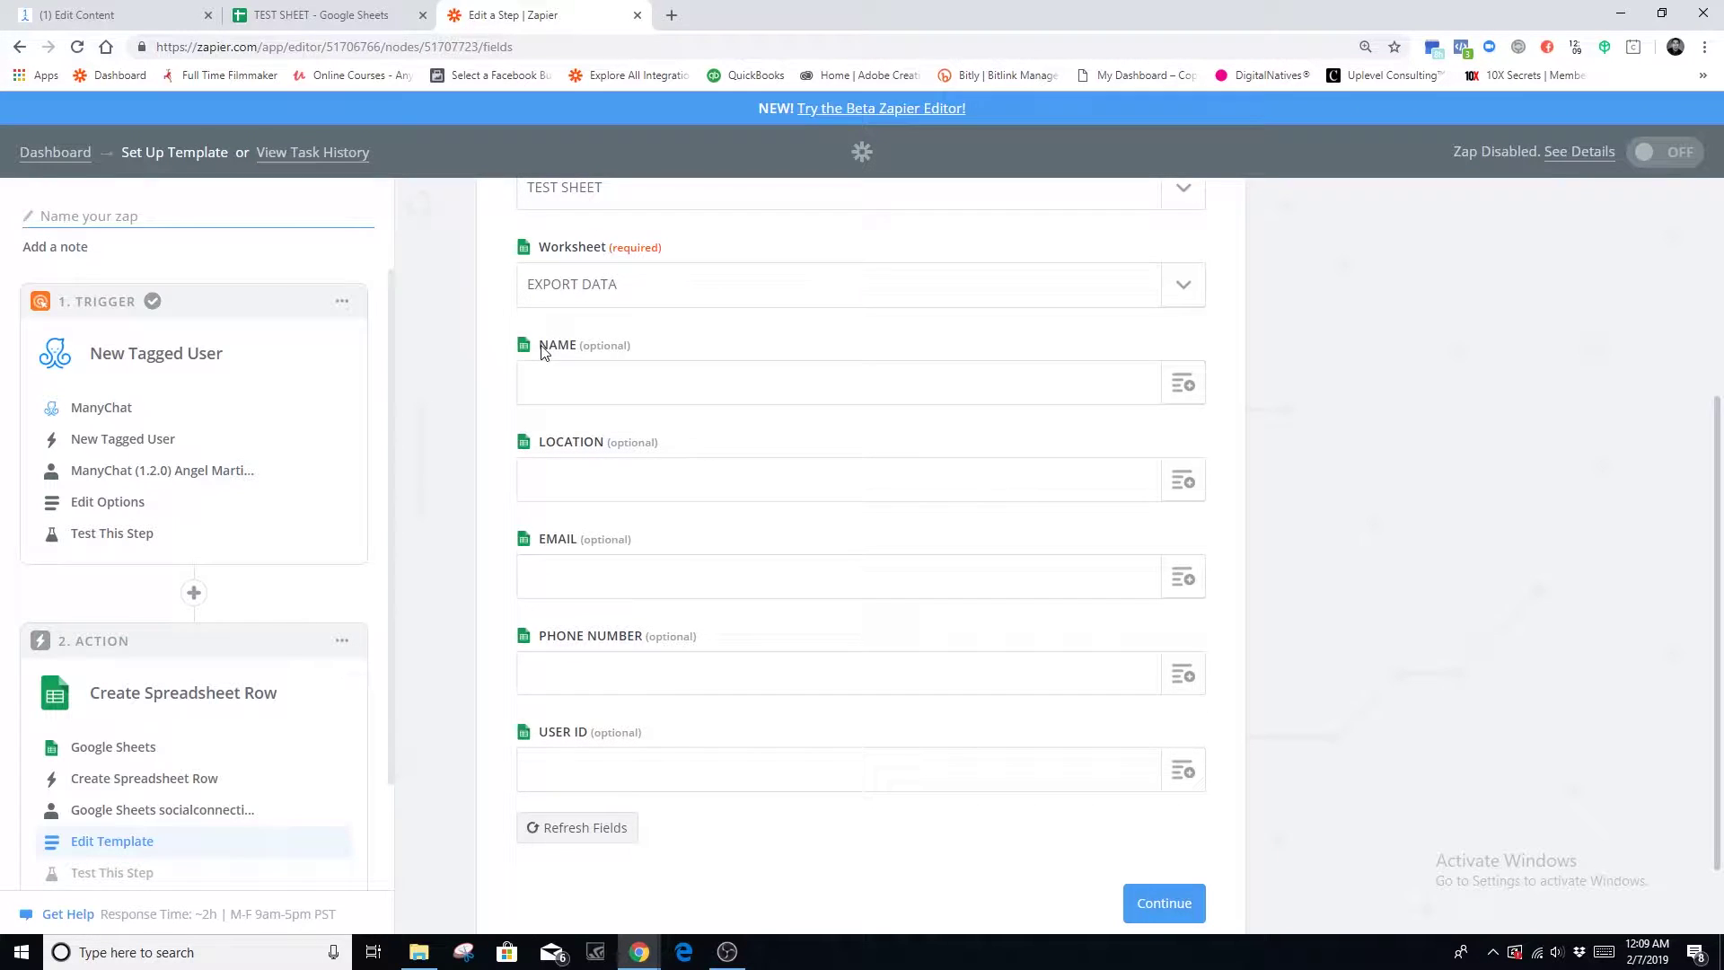
Map the NAME column to the subscriber's User Name.
click(1182, 386)
scroll(508, 535, down, 1)
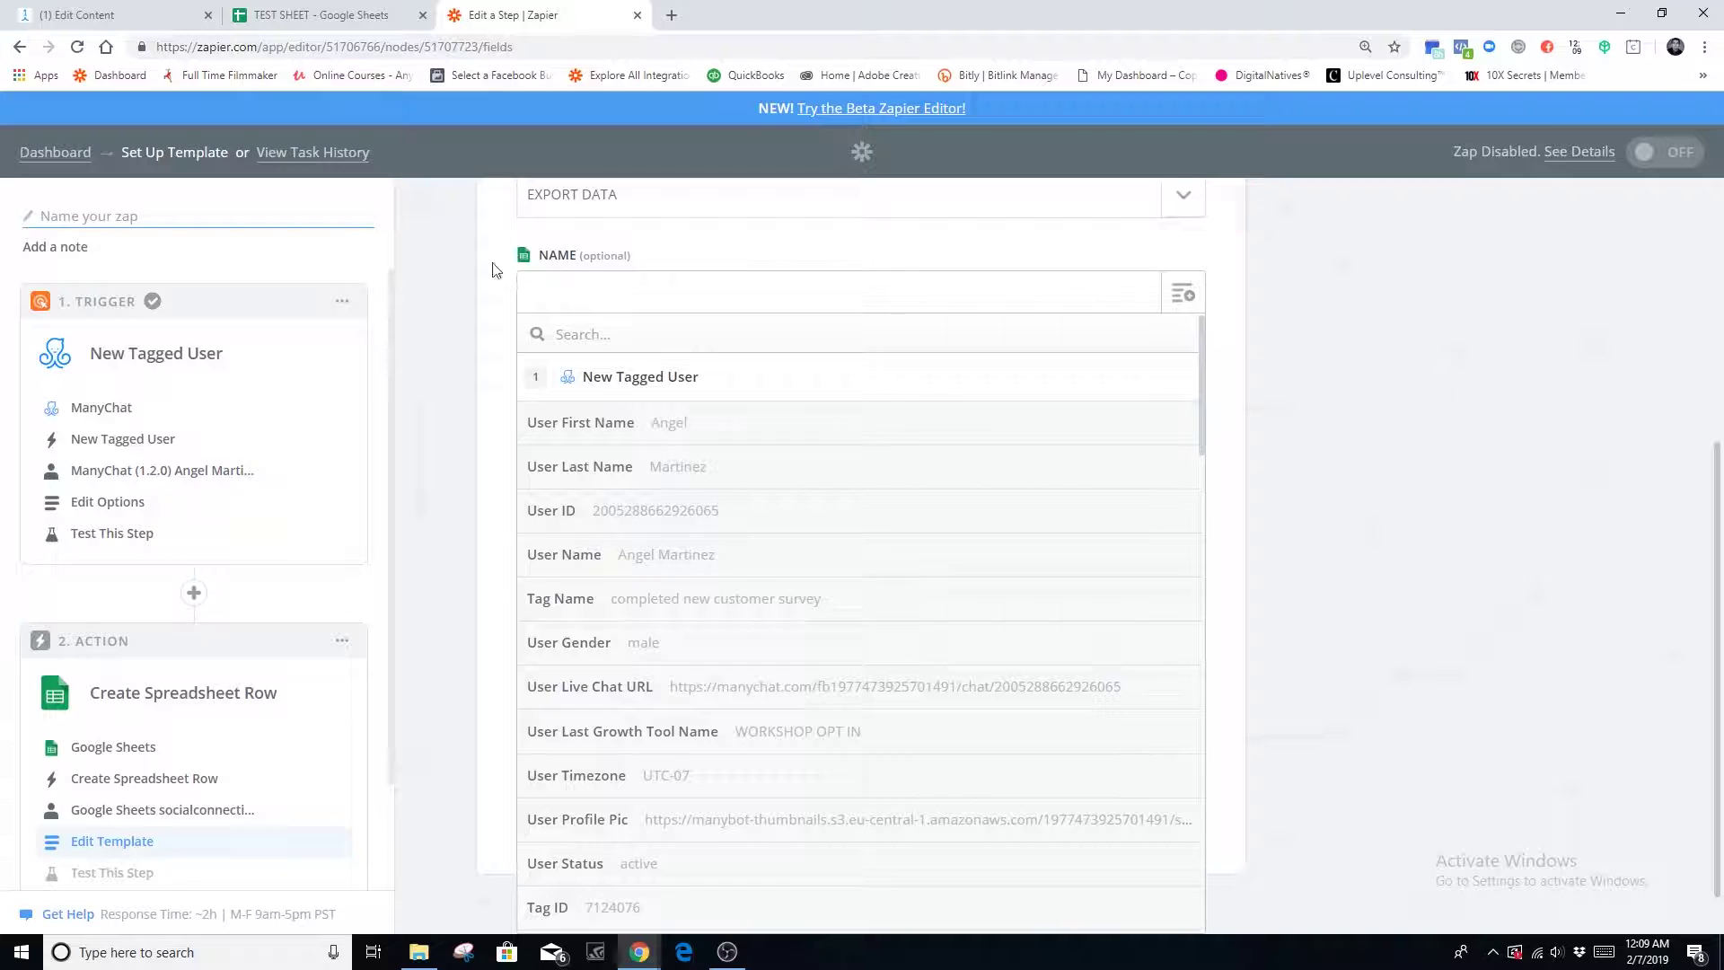
click(461, 315)
scroll(762, 269, up, 1)
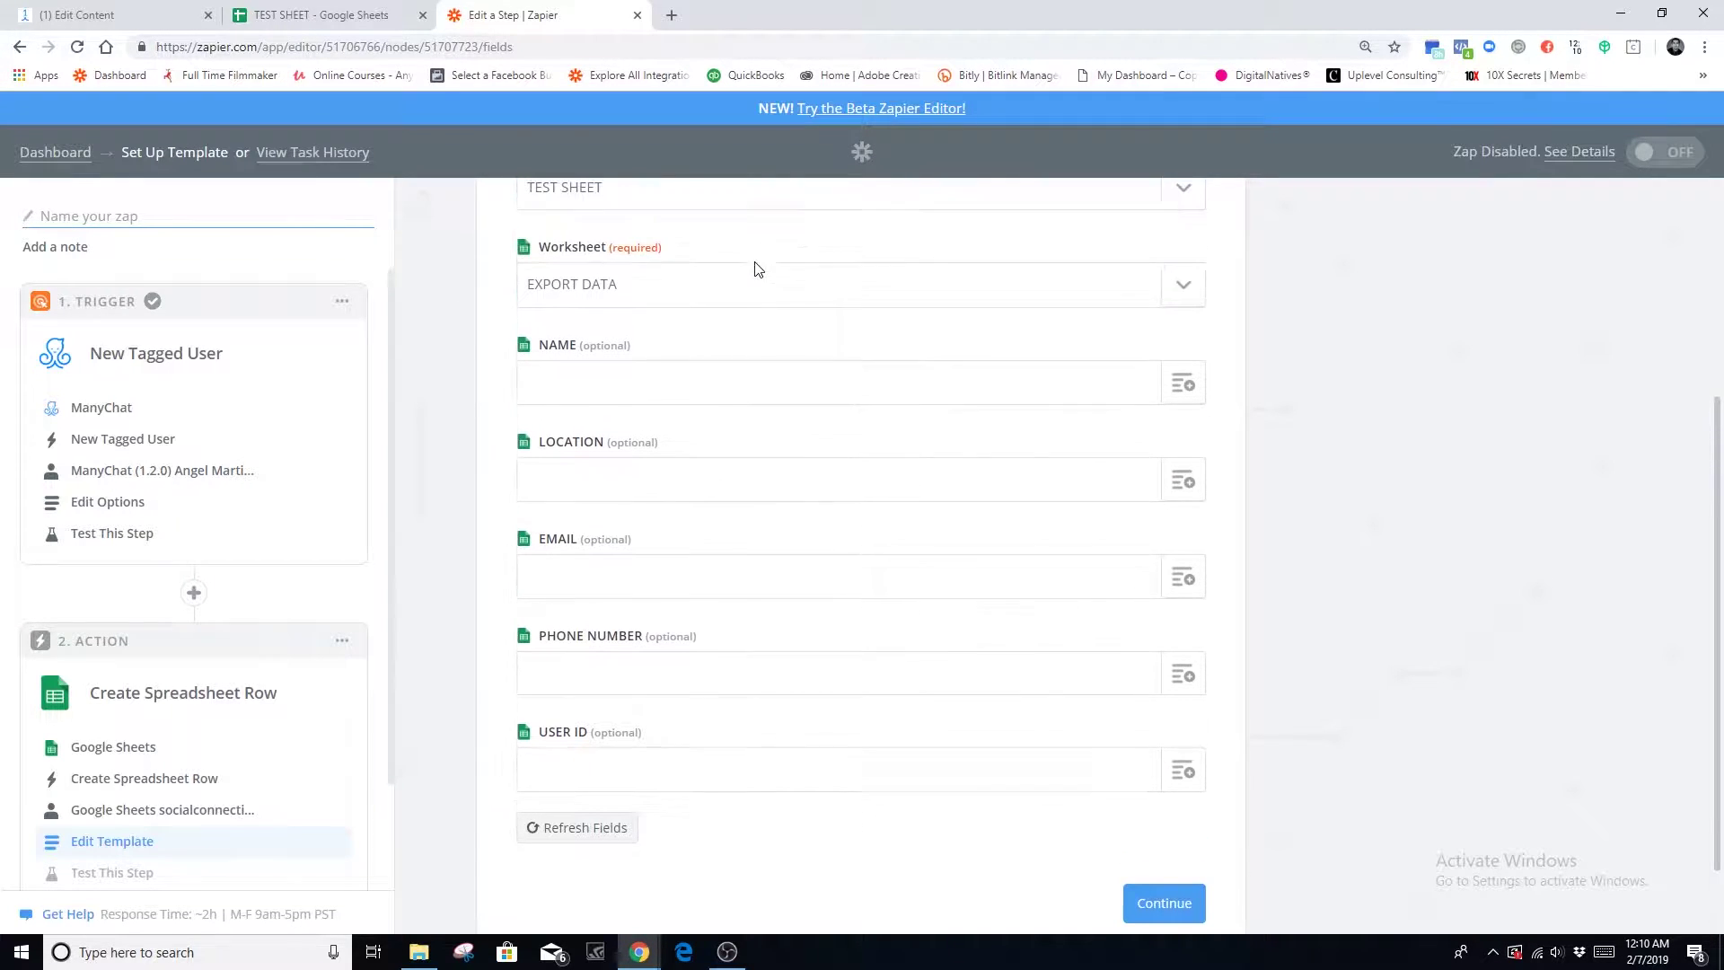
click(1183, 386)
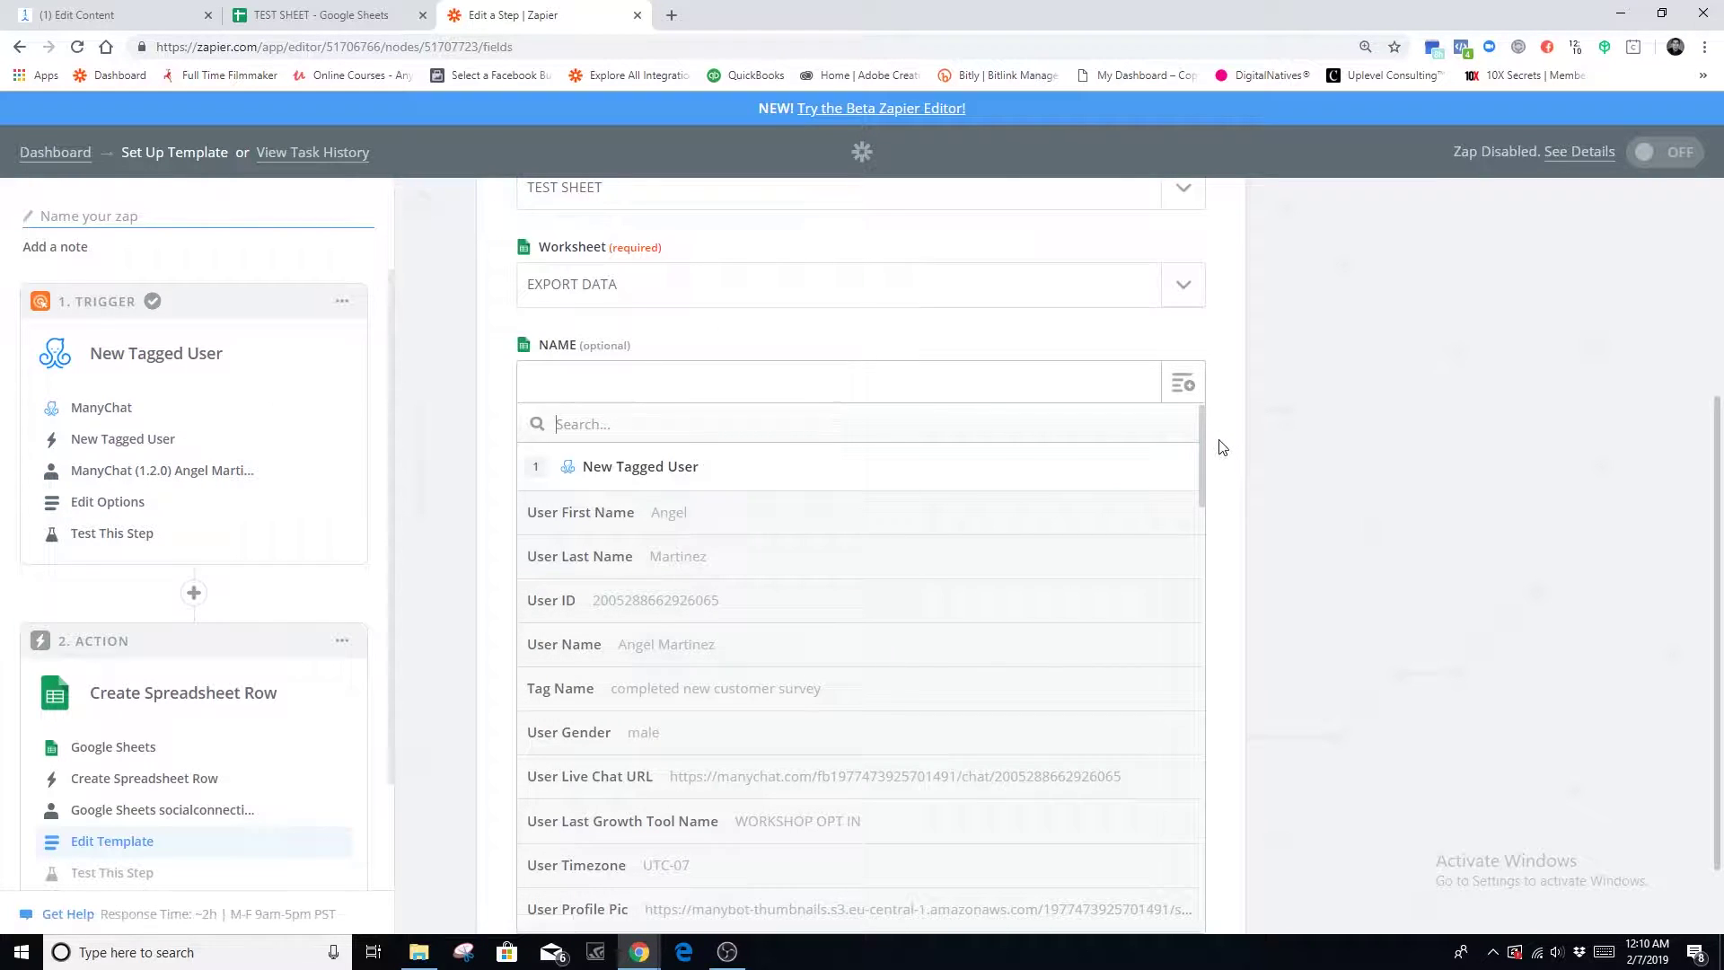
scroll(1208, 448, down, 1)
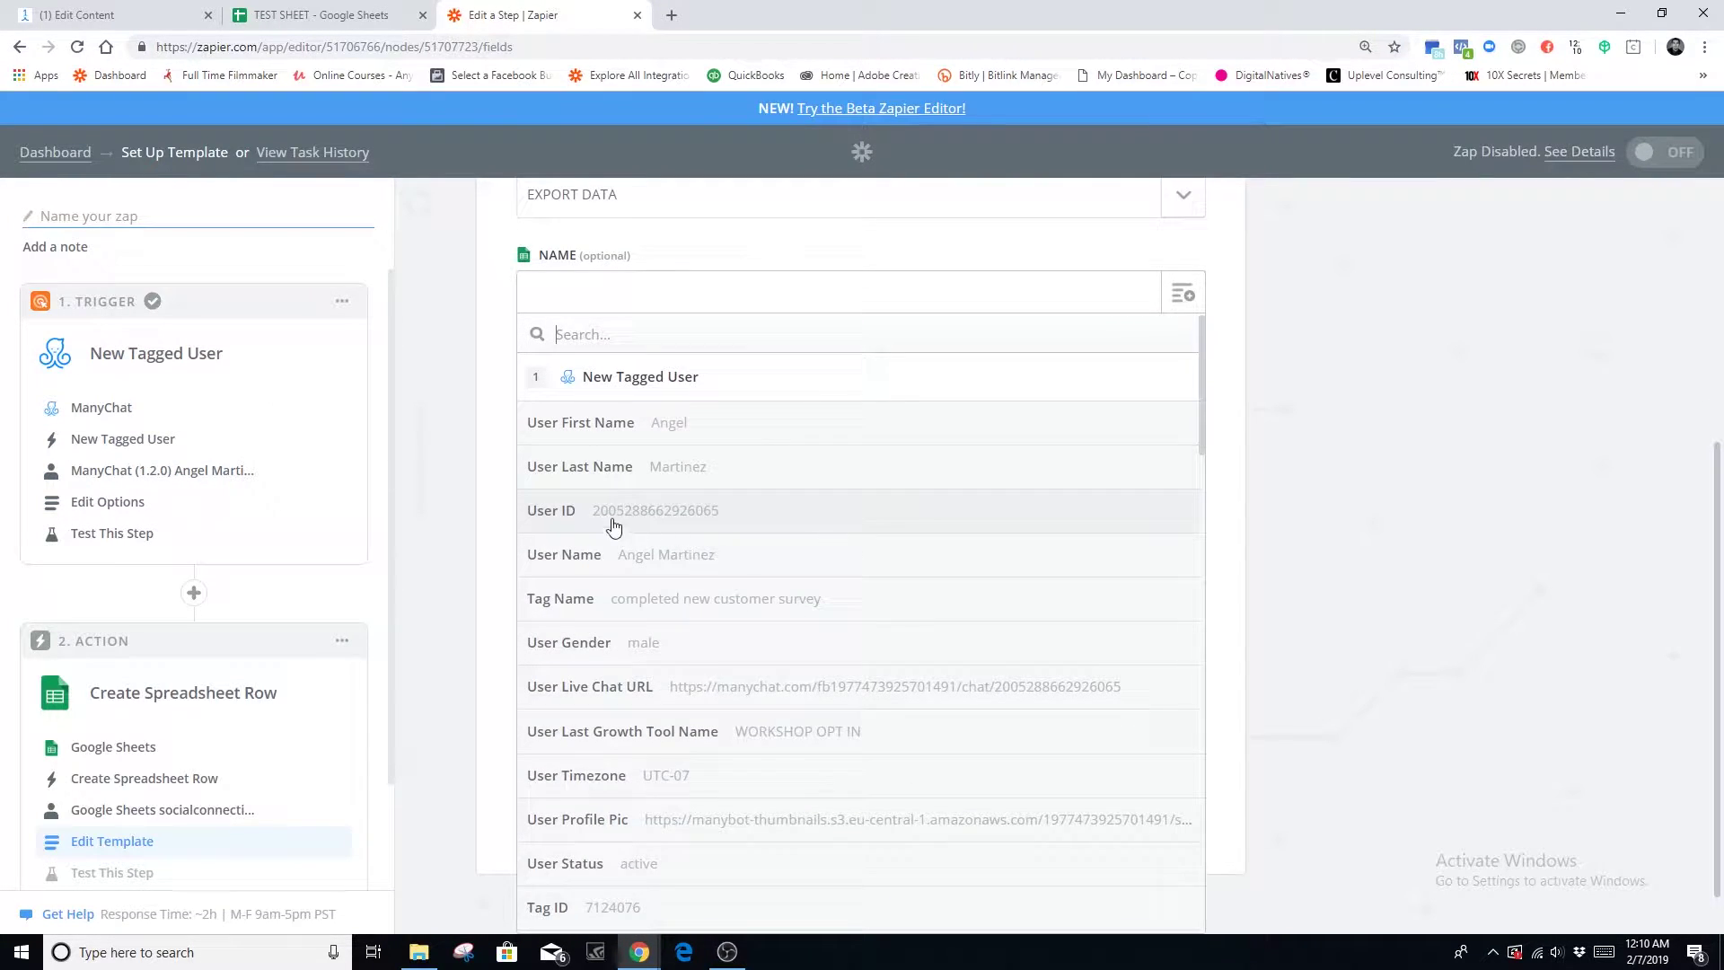
click(644, 563)
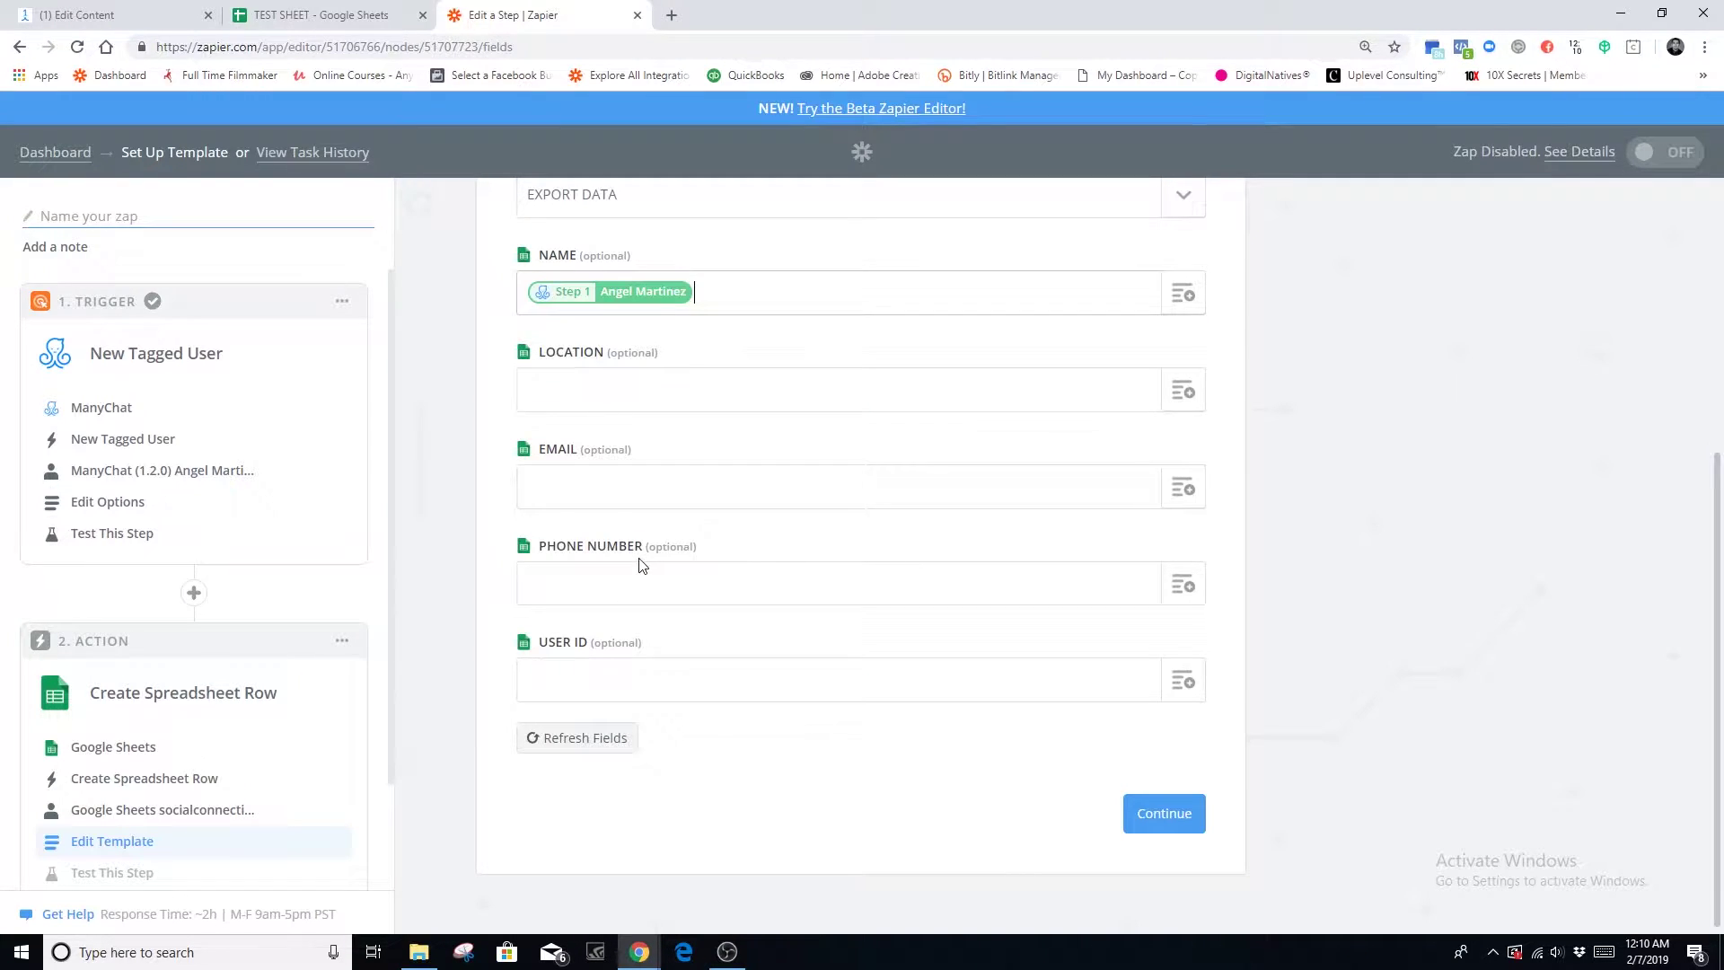
Map the LOCATION column to User Custom Fields Location (Ahwatukee).
click(1182, 391)
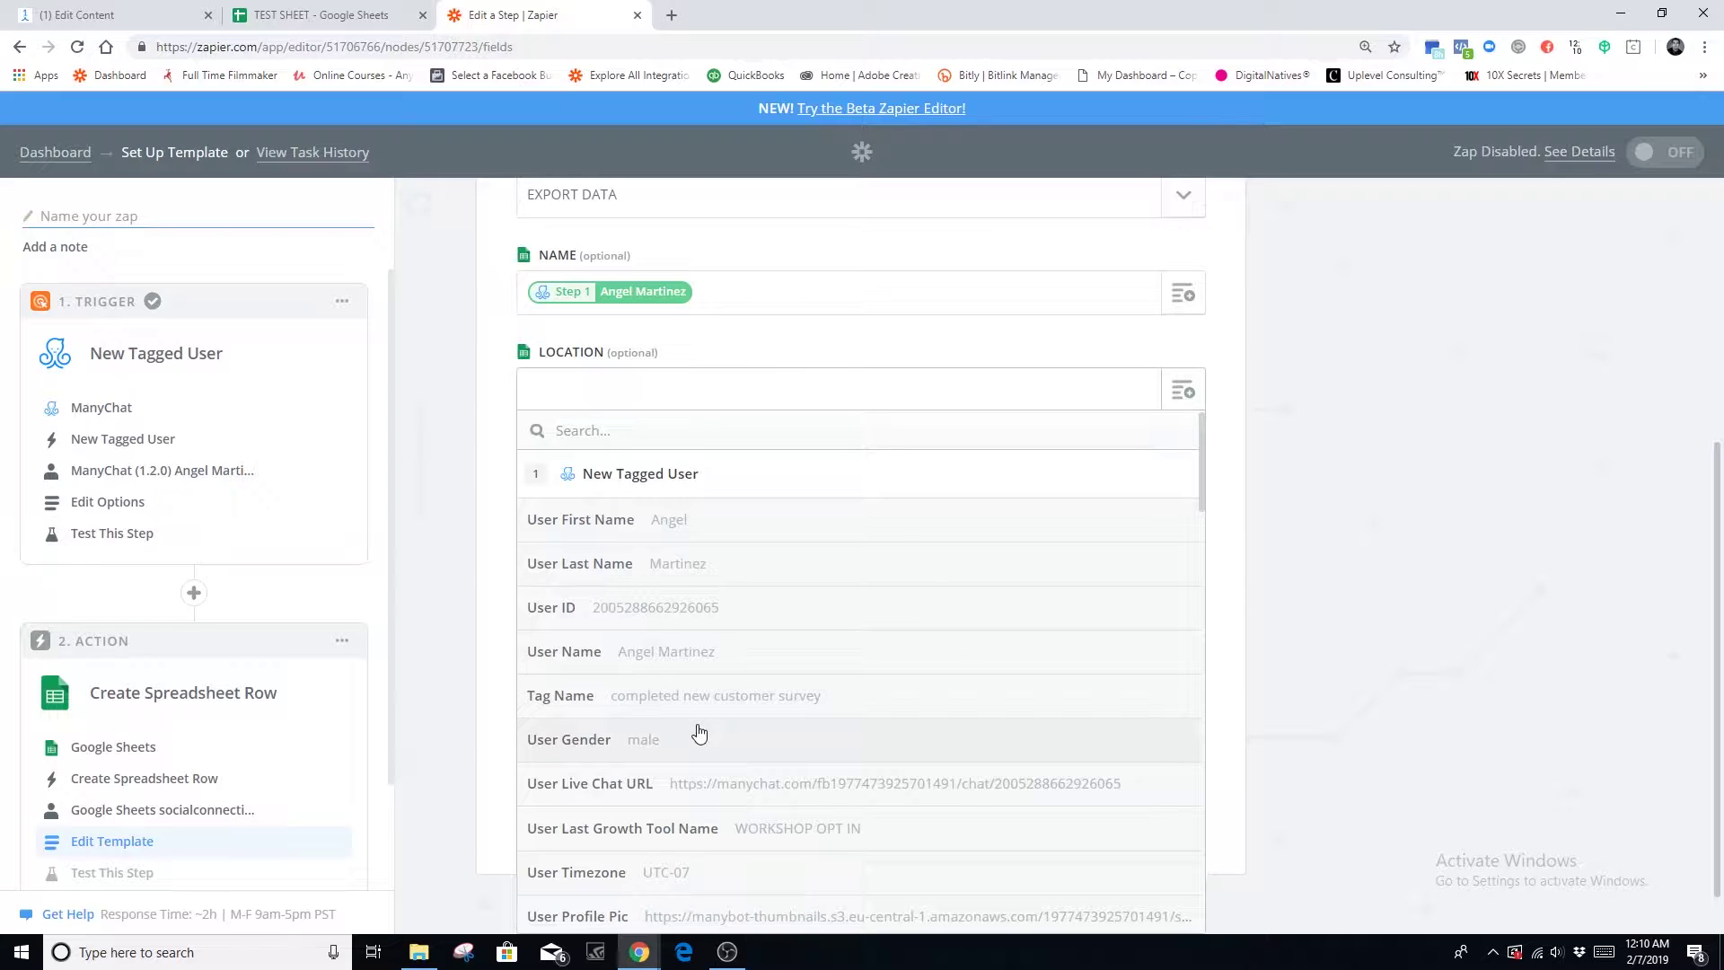
scroll(699, 735, down, 2)
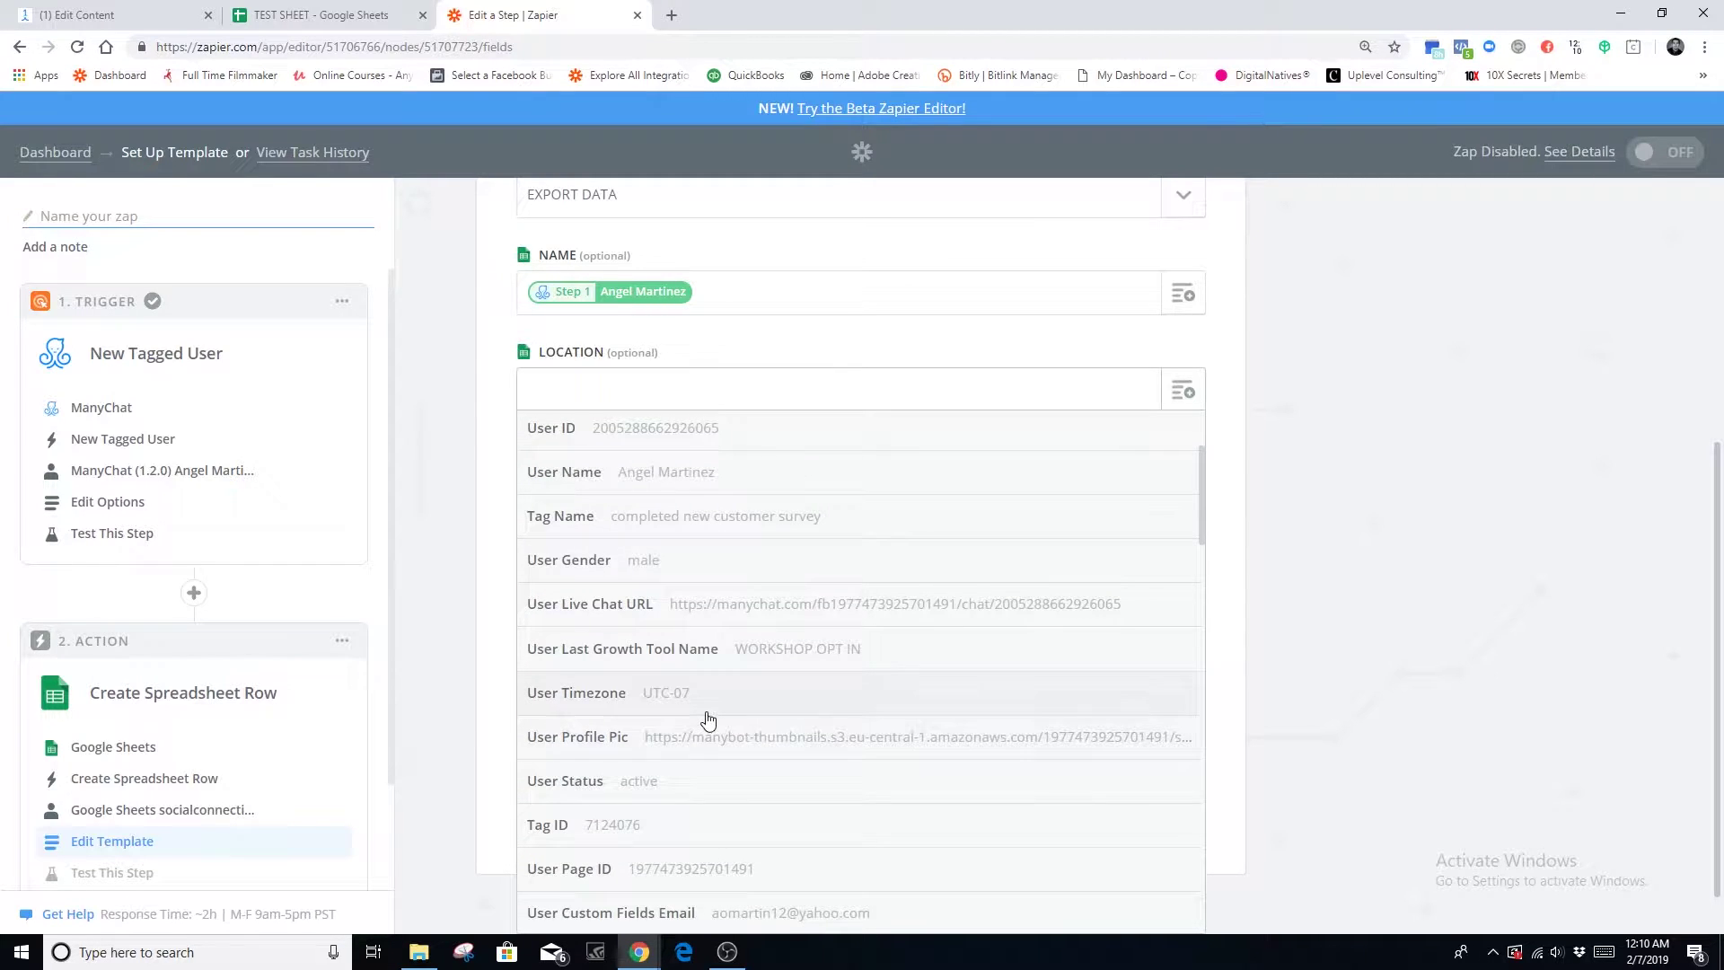
scroll(707, 721, down, 4)
scroll(708, 718, down, 10)
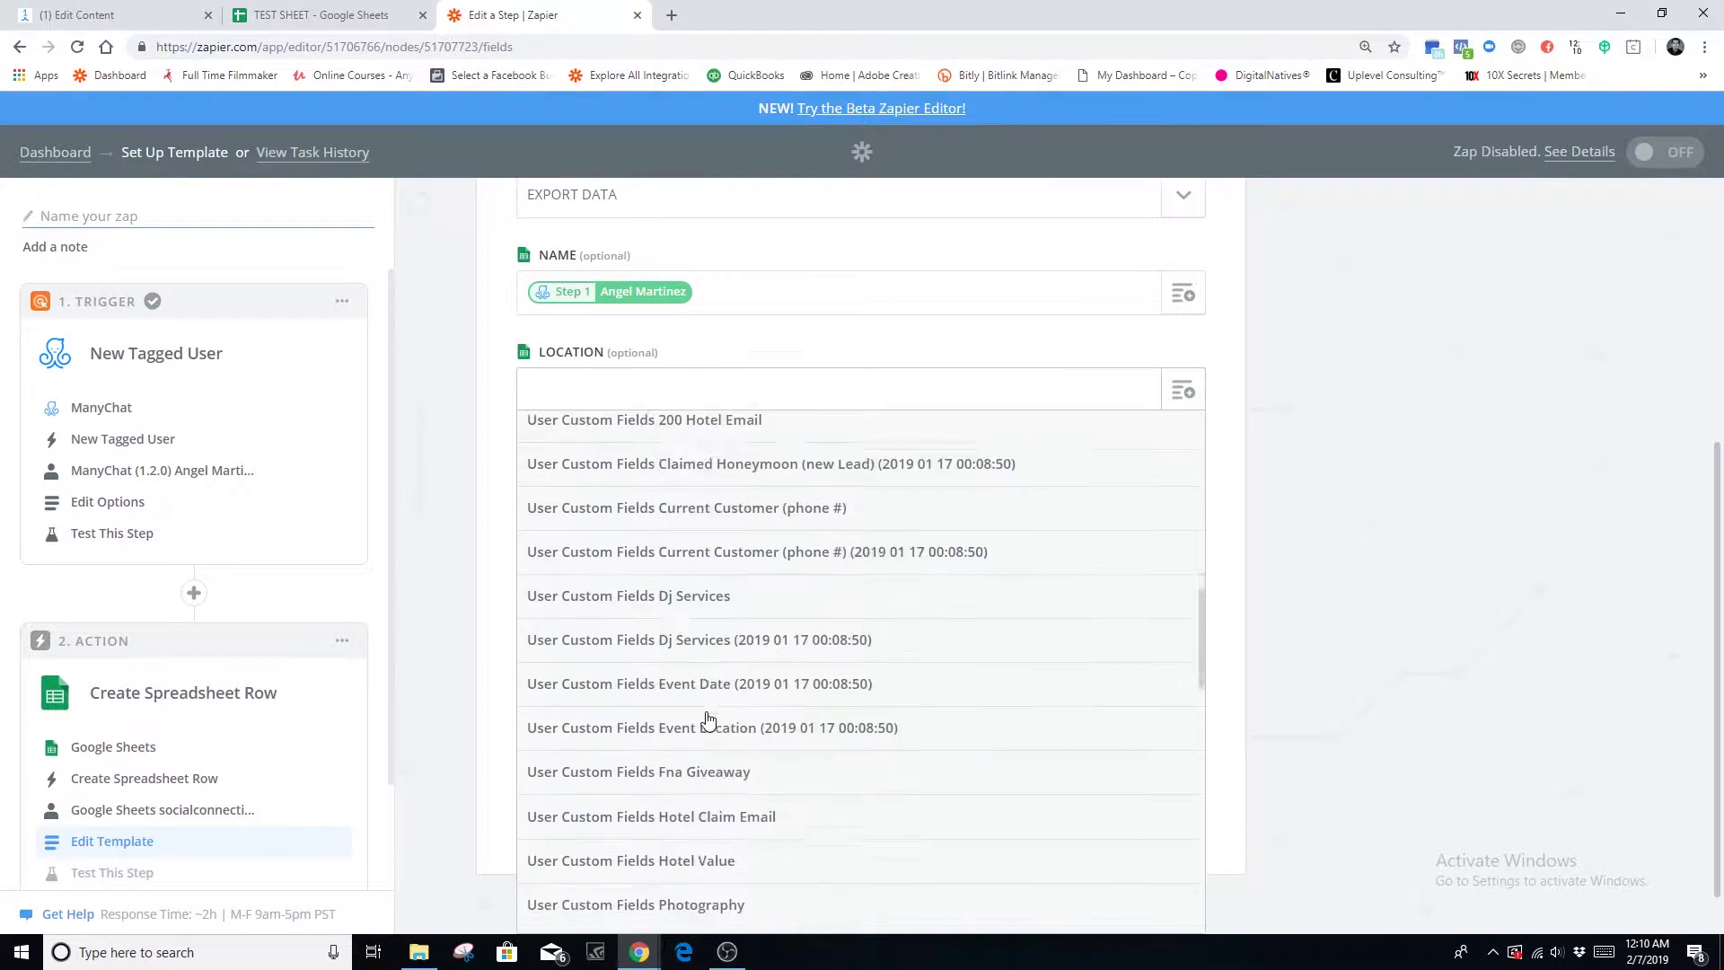
scroll(708, 718, down, 6)
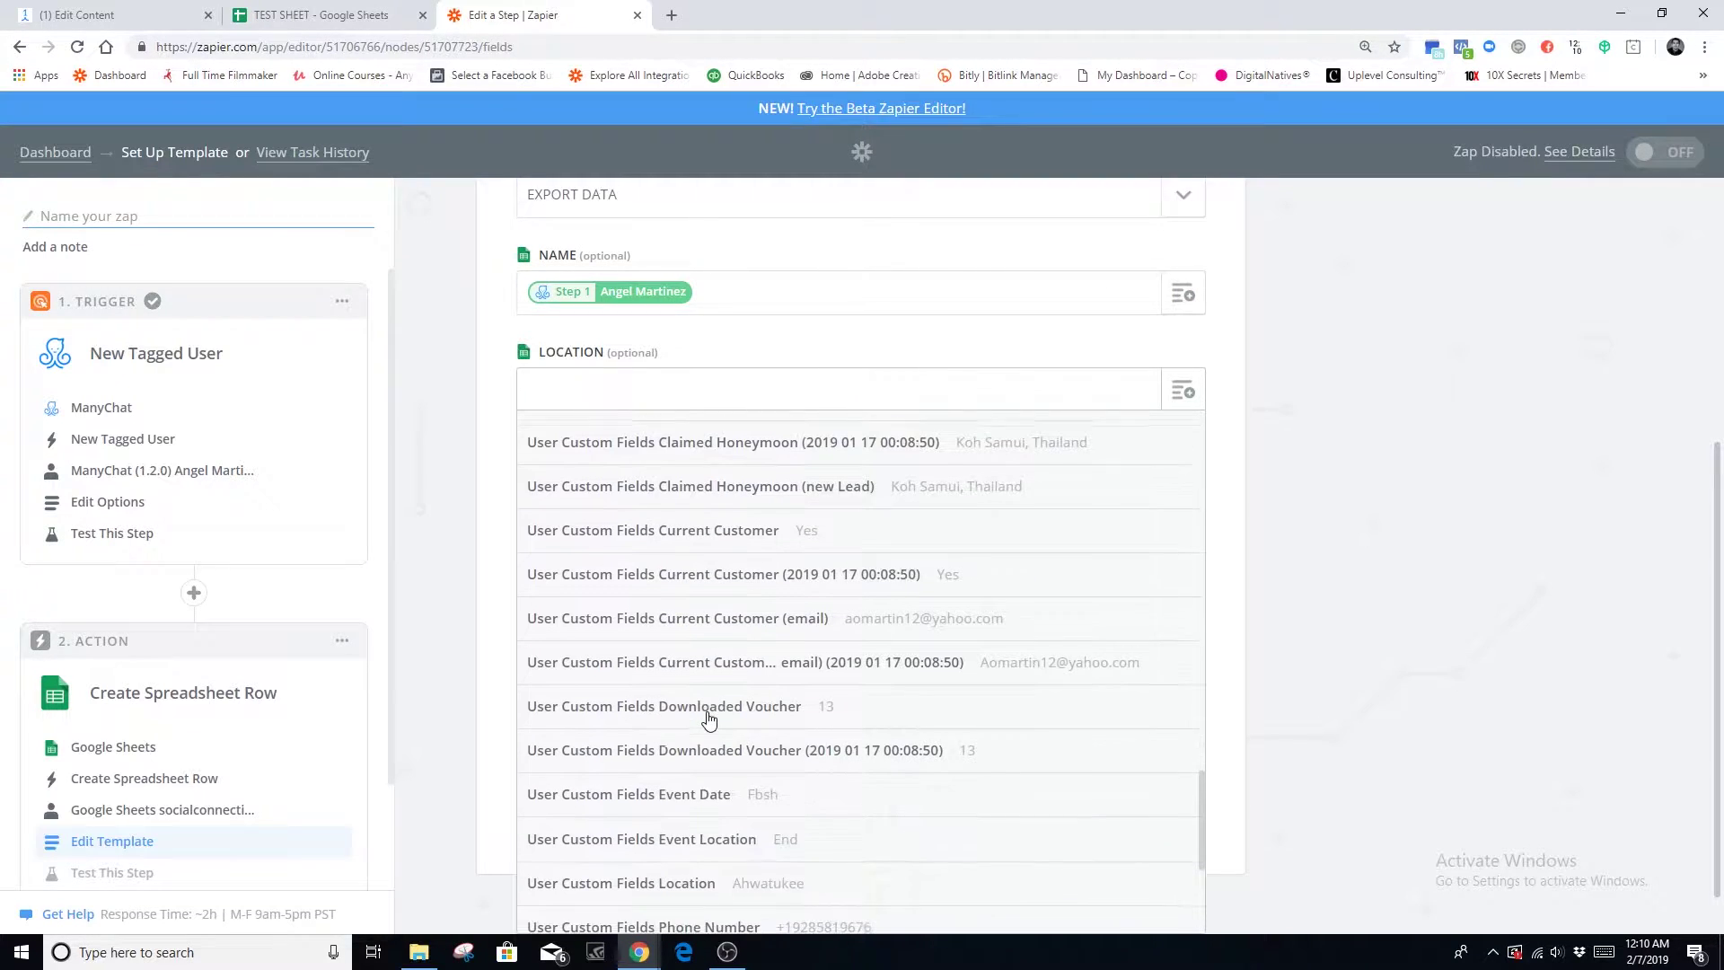
scroll(709, 718, down, 2)
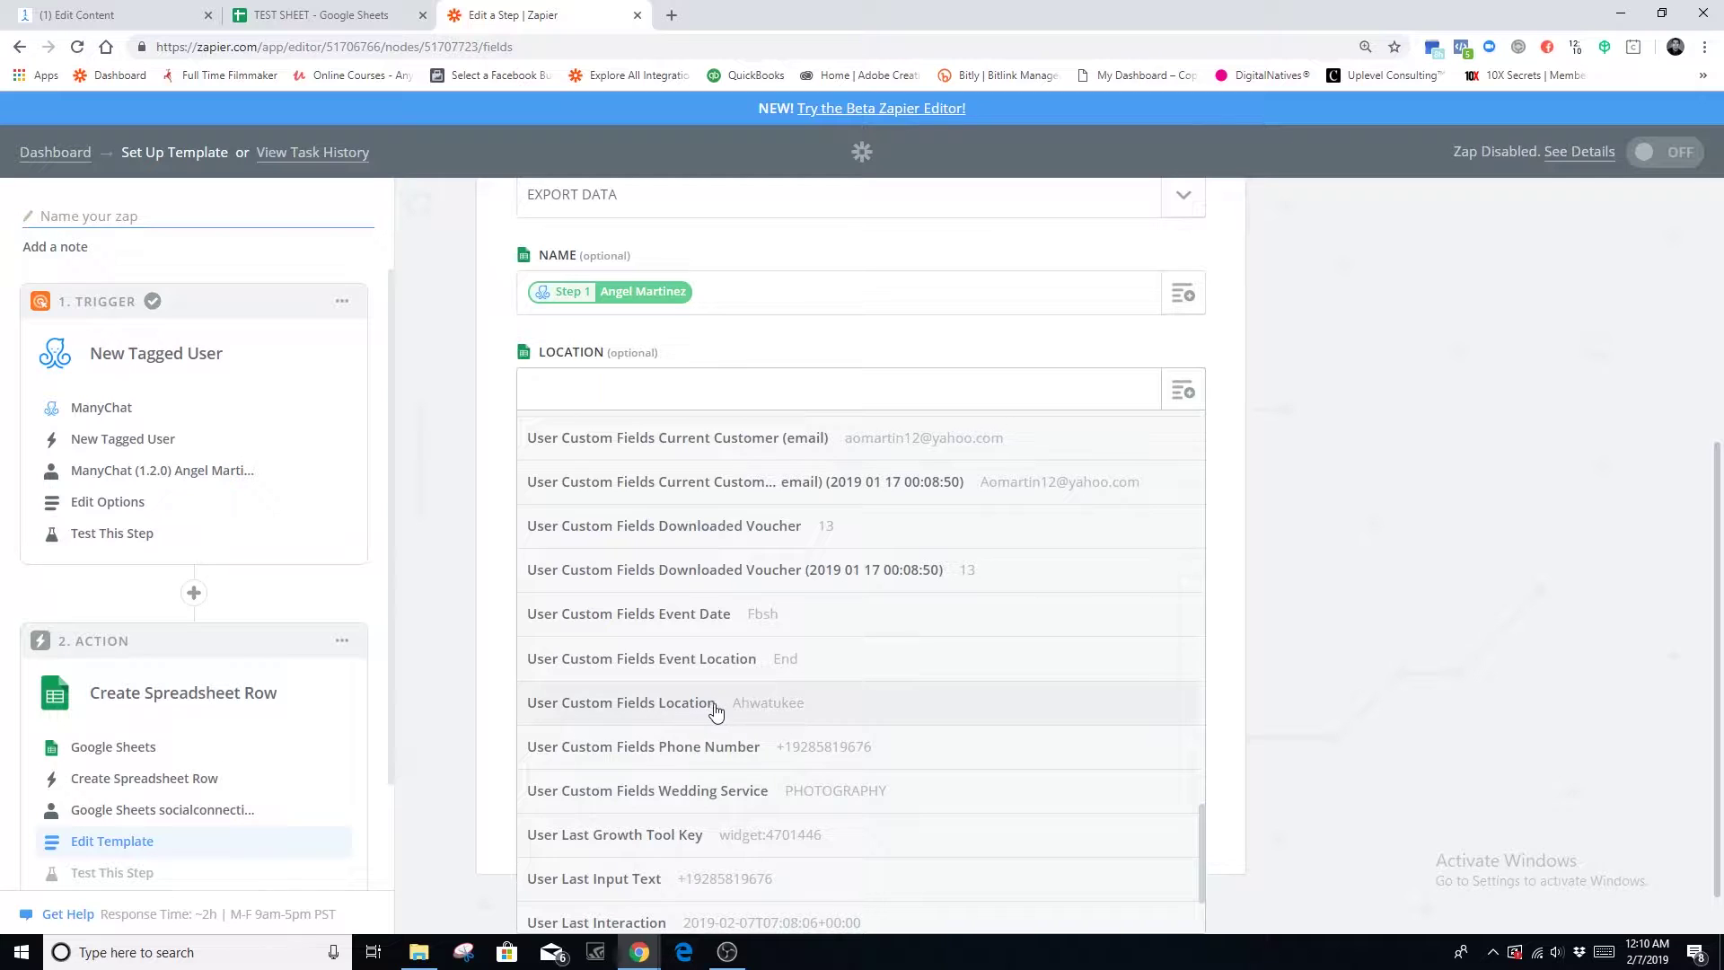
click(789, 707)
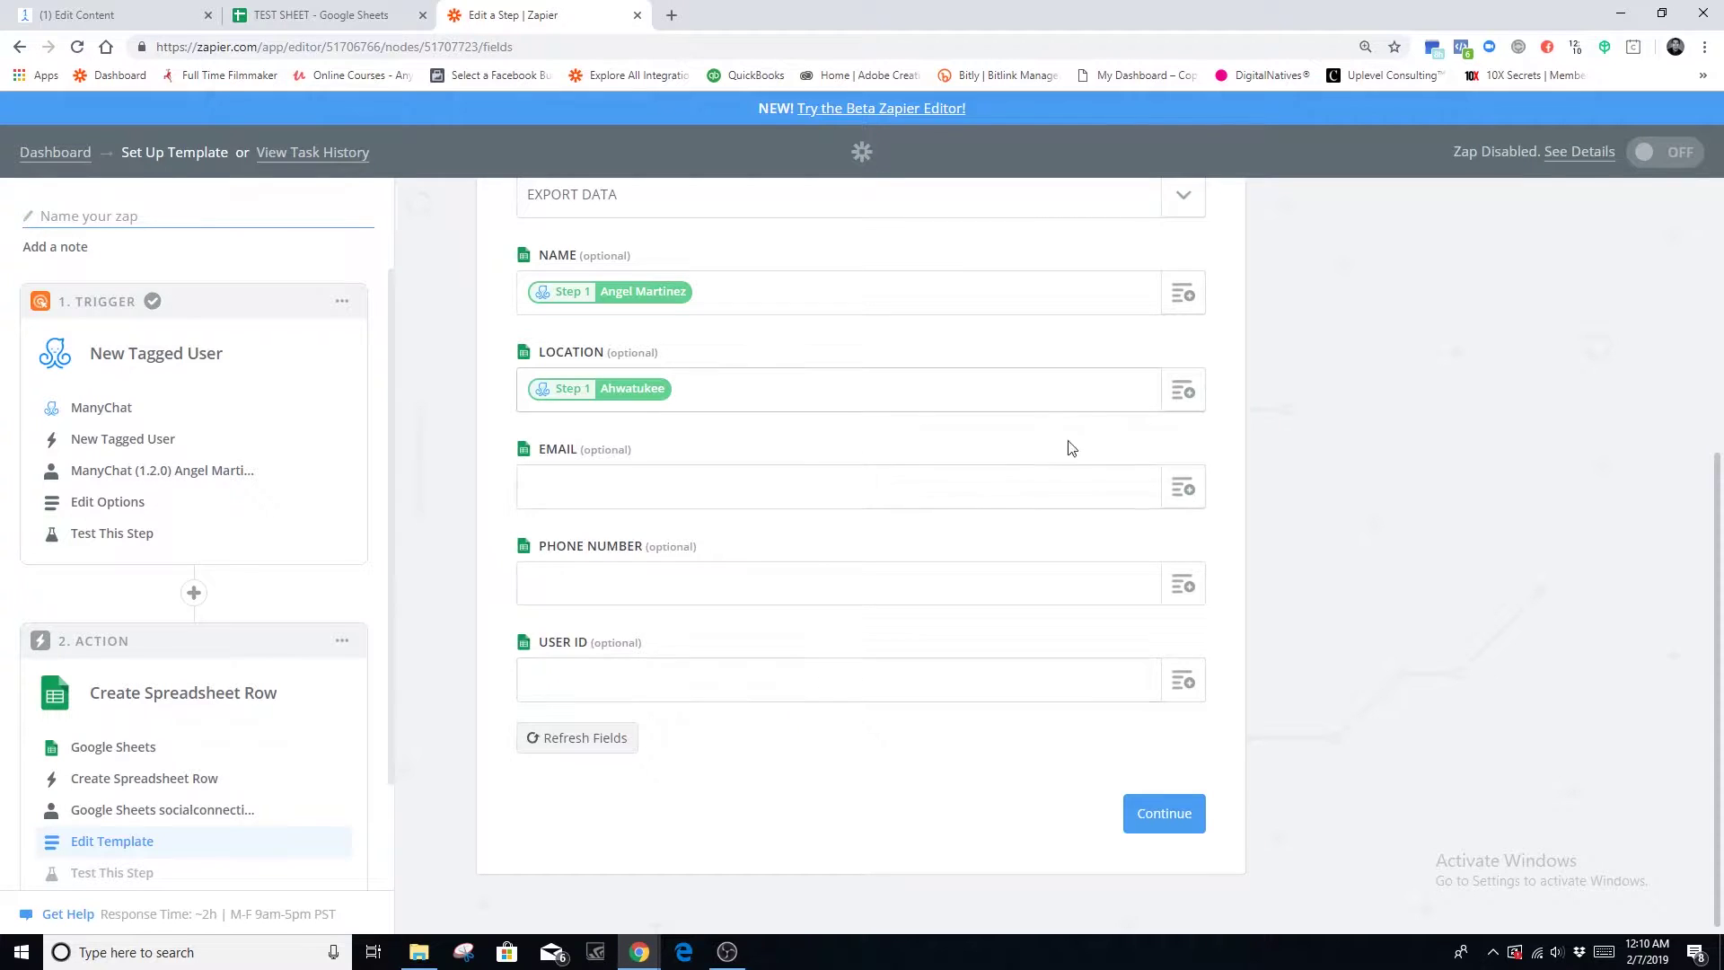
Map EMAIL to User Custom Fields Email and PHONE NUMBER to User Custom Fields Phone Number.
click(1183, 490)
scroll(761, 764, down, 5)
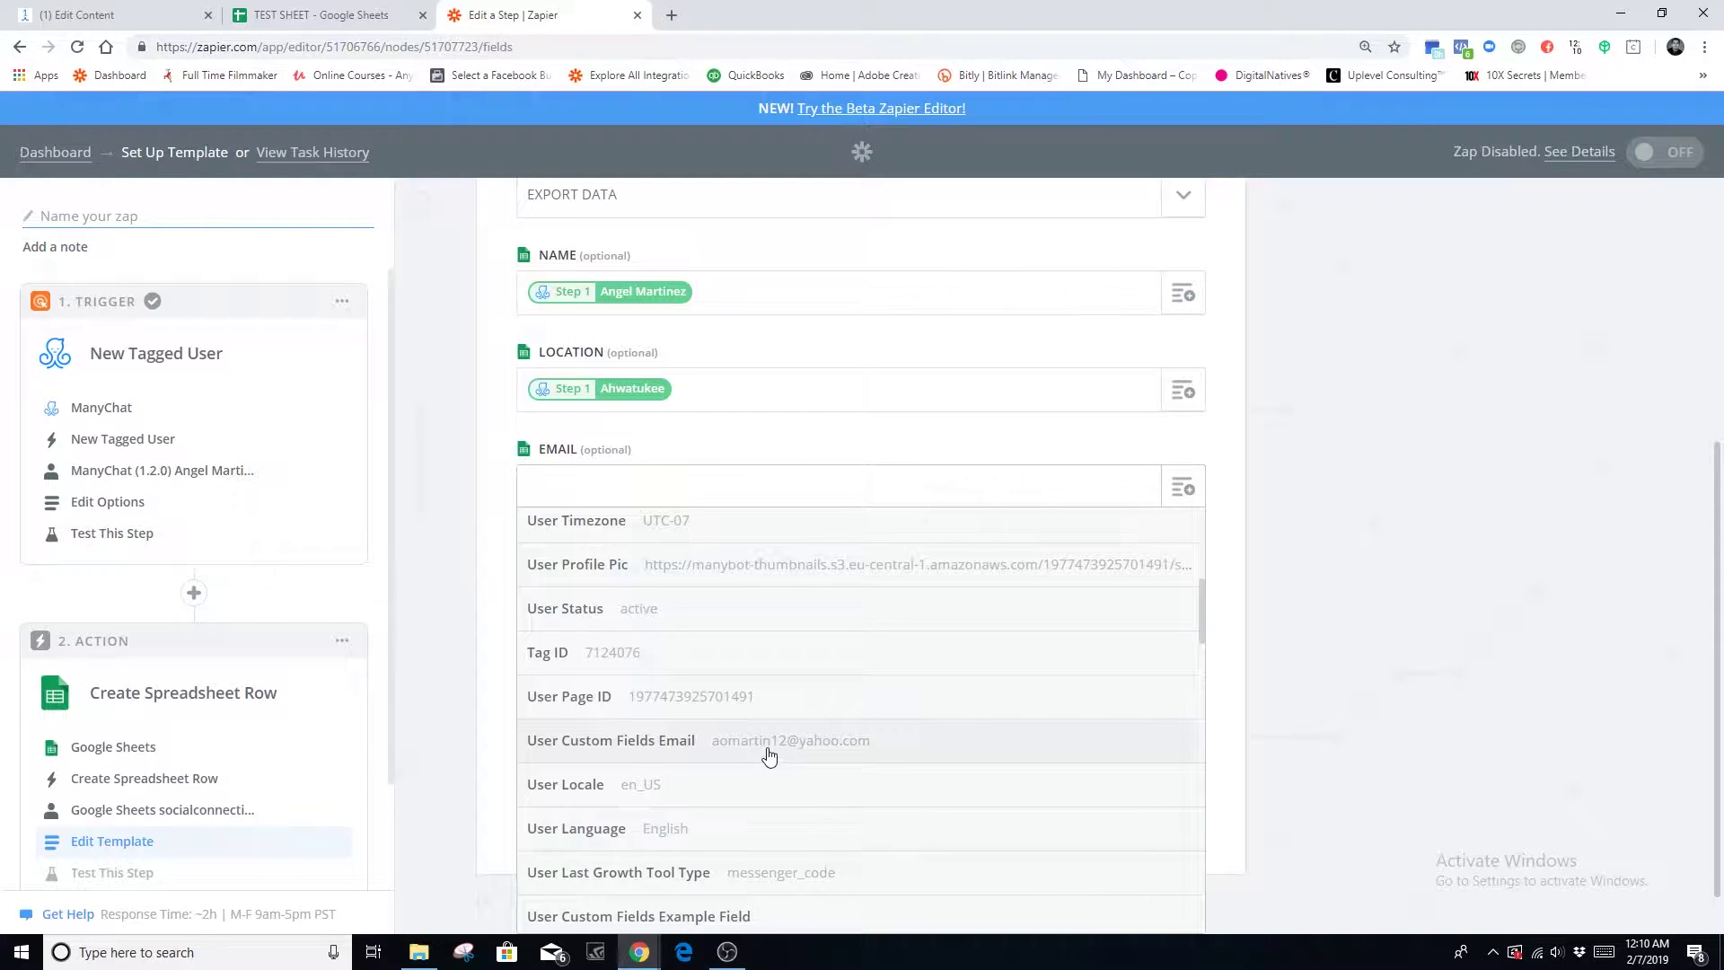
click(651, 751)
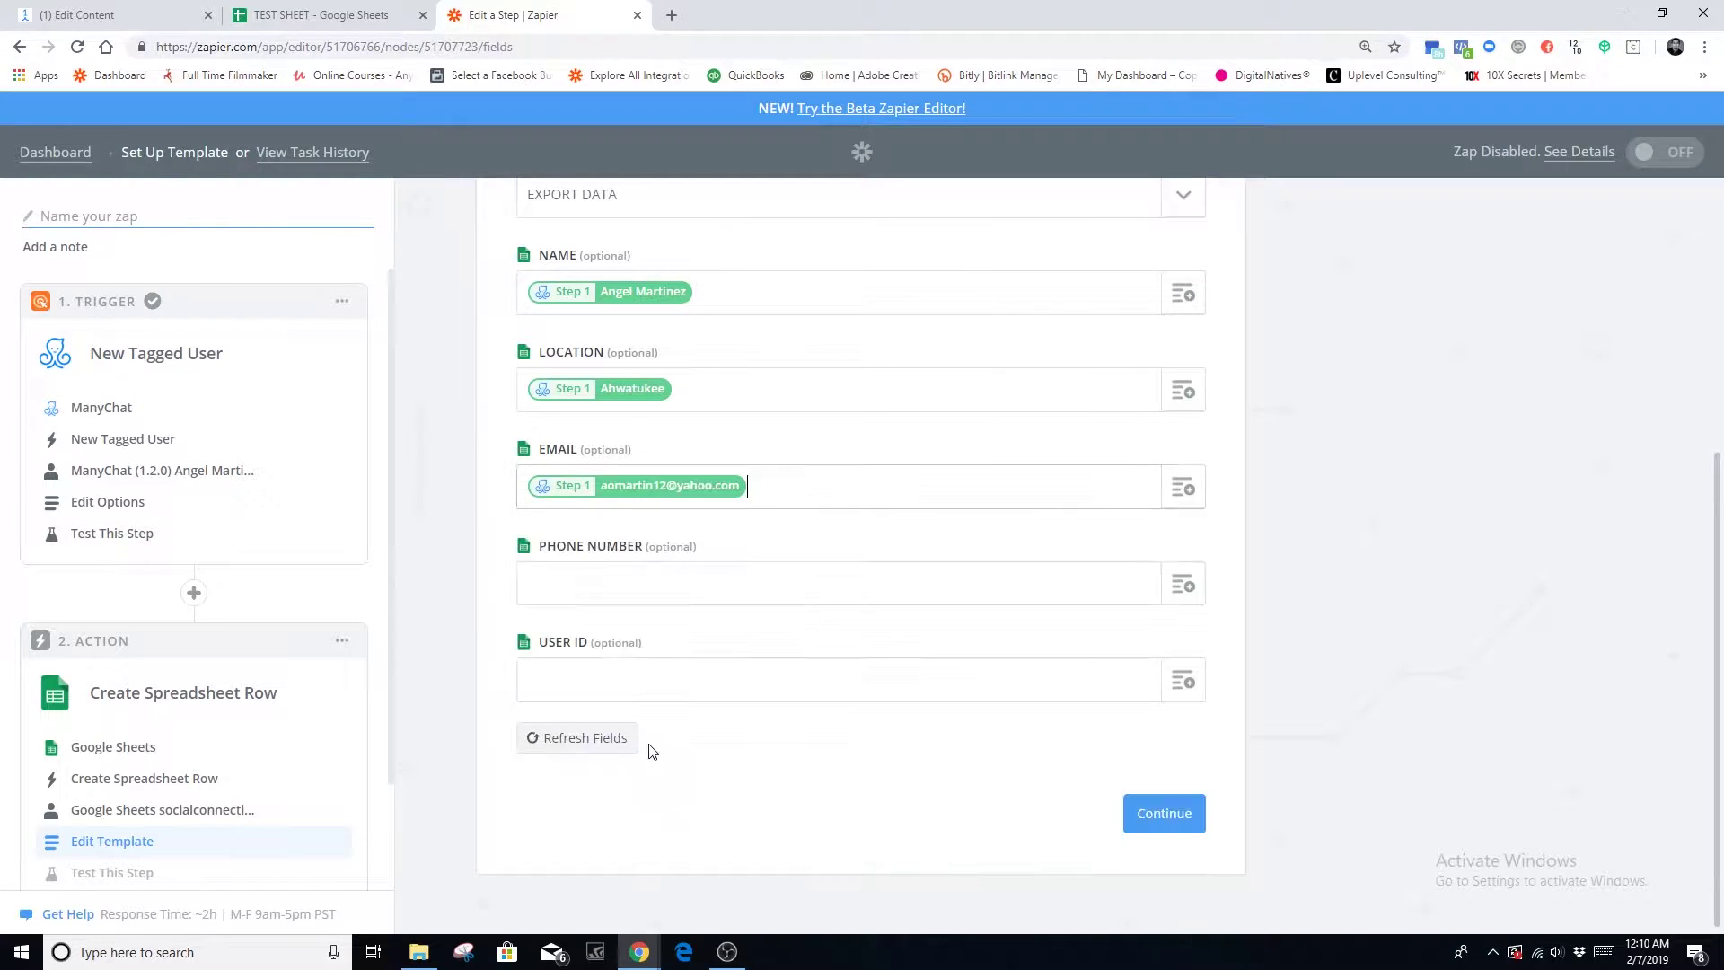
click(1184, 585)
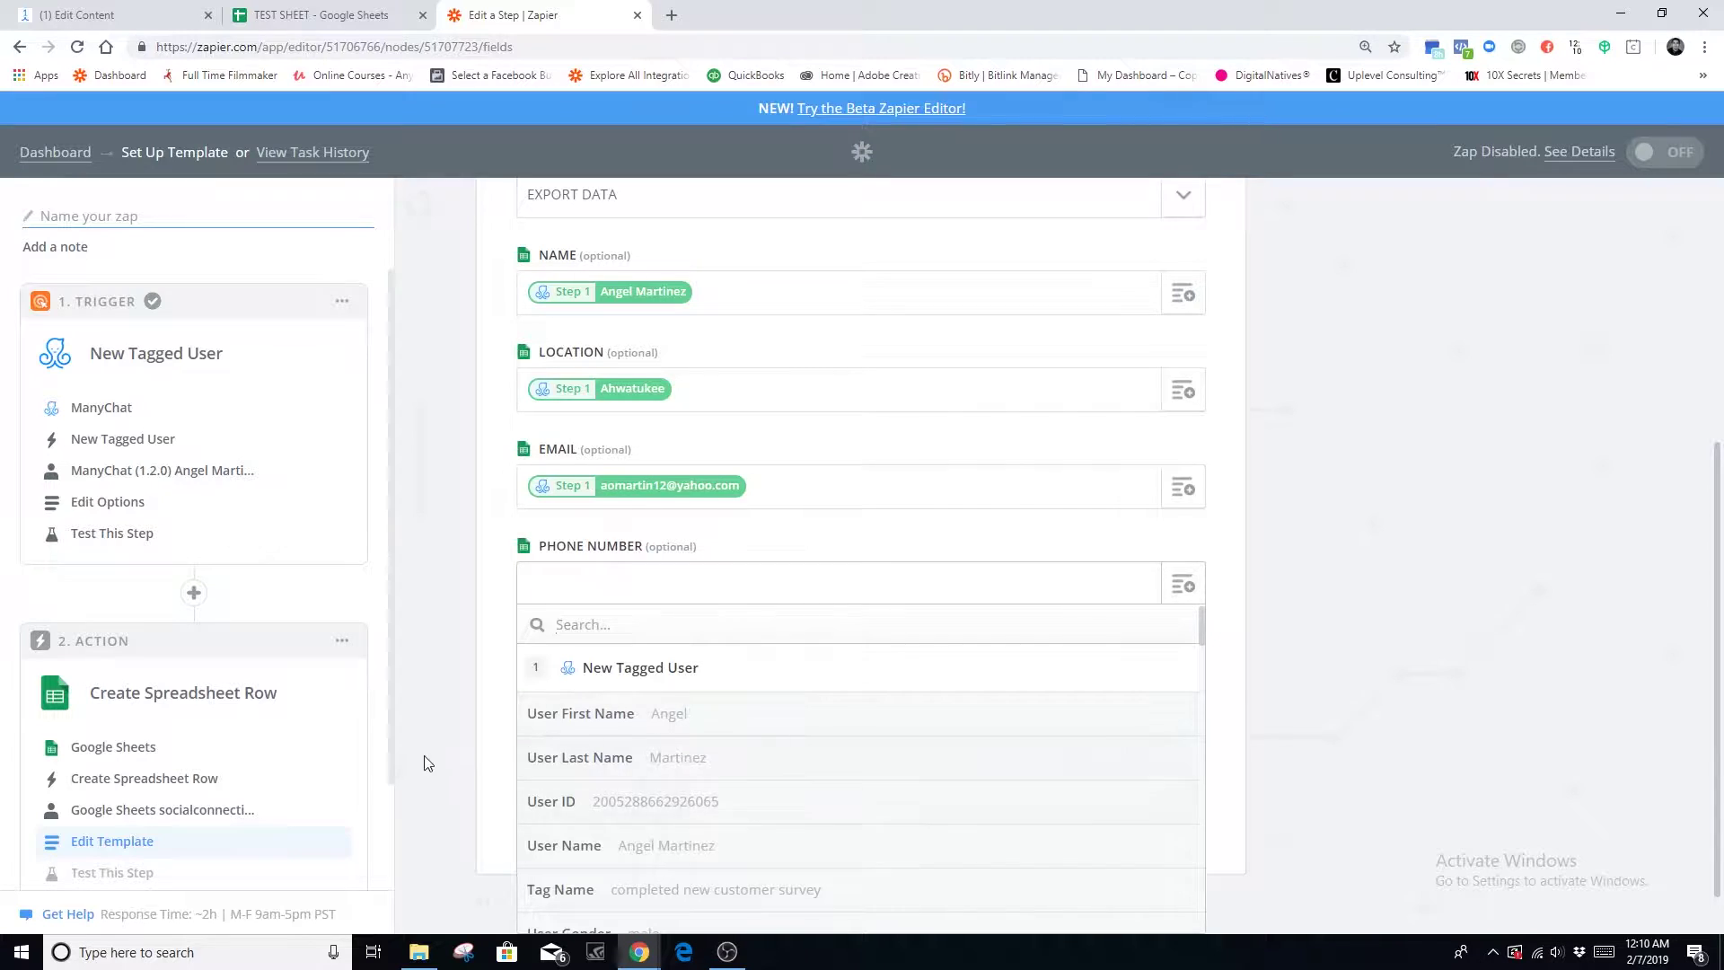
scroll(869, 783, down, 8)
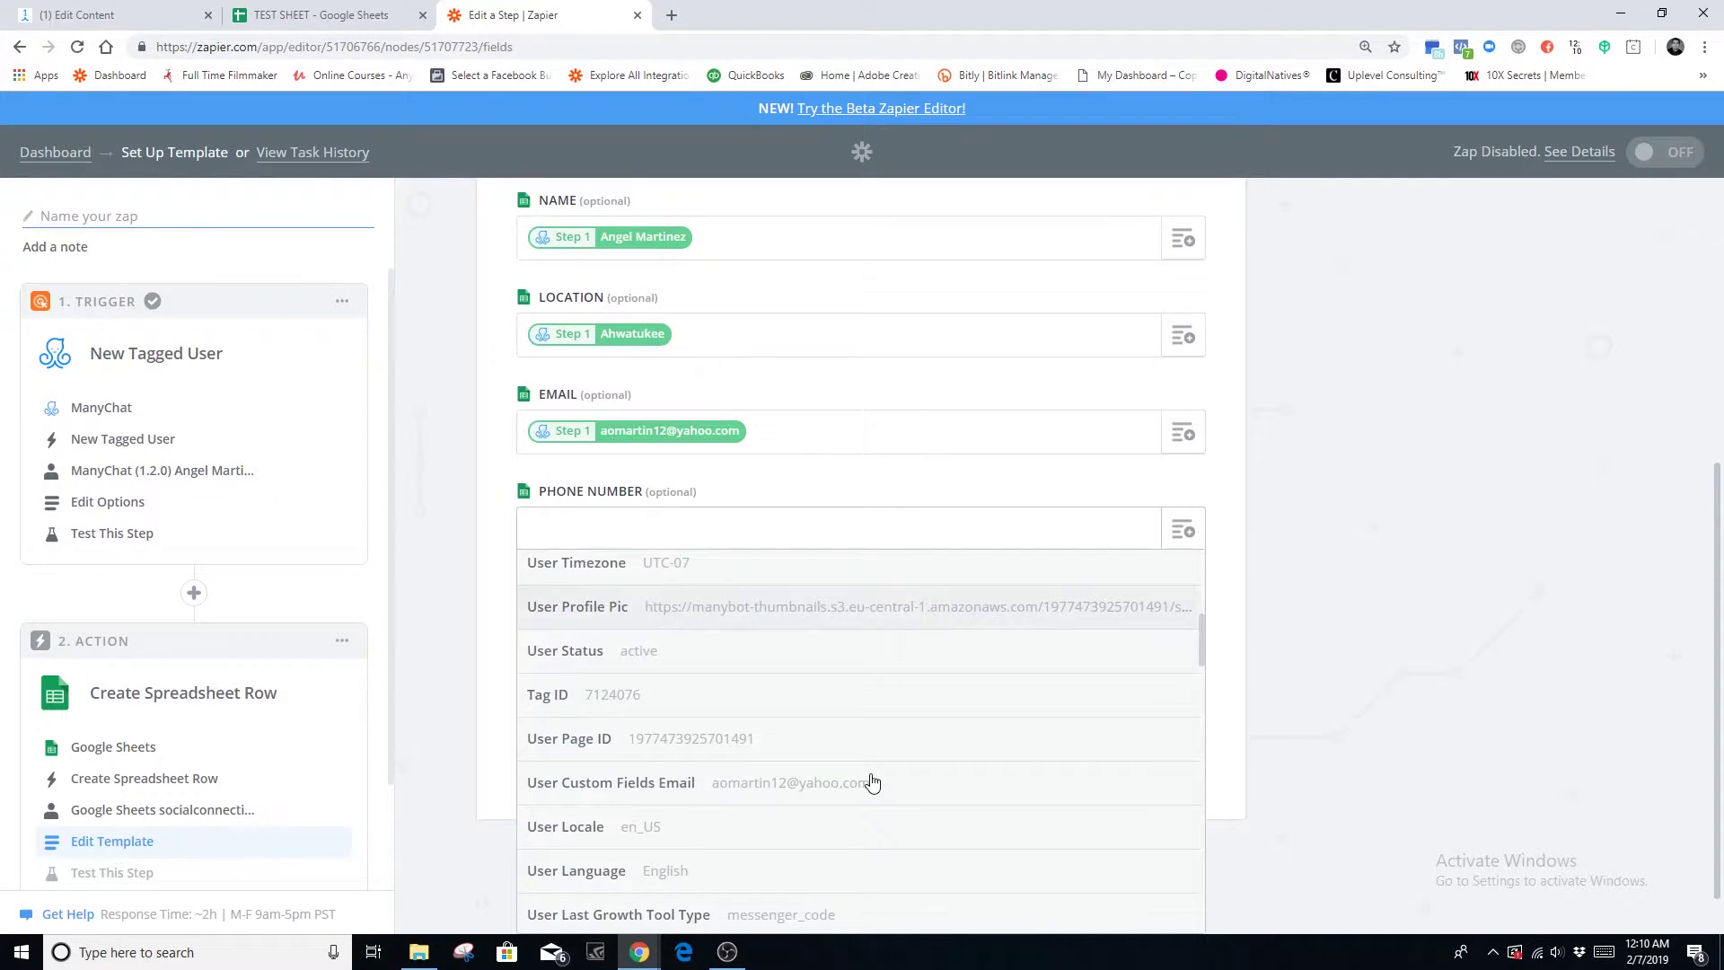
scroll(773, 763, down, 8)
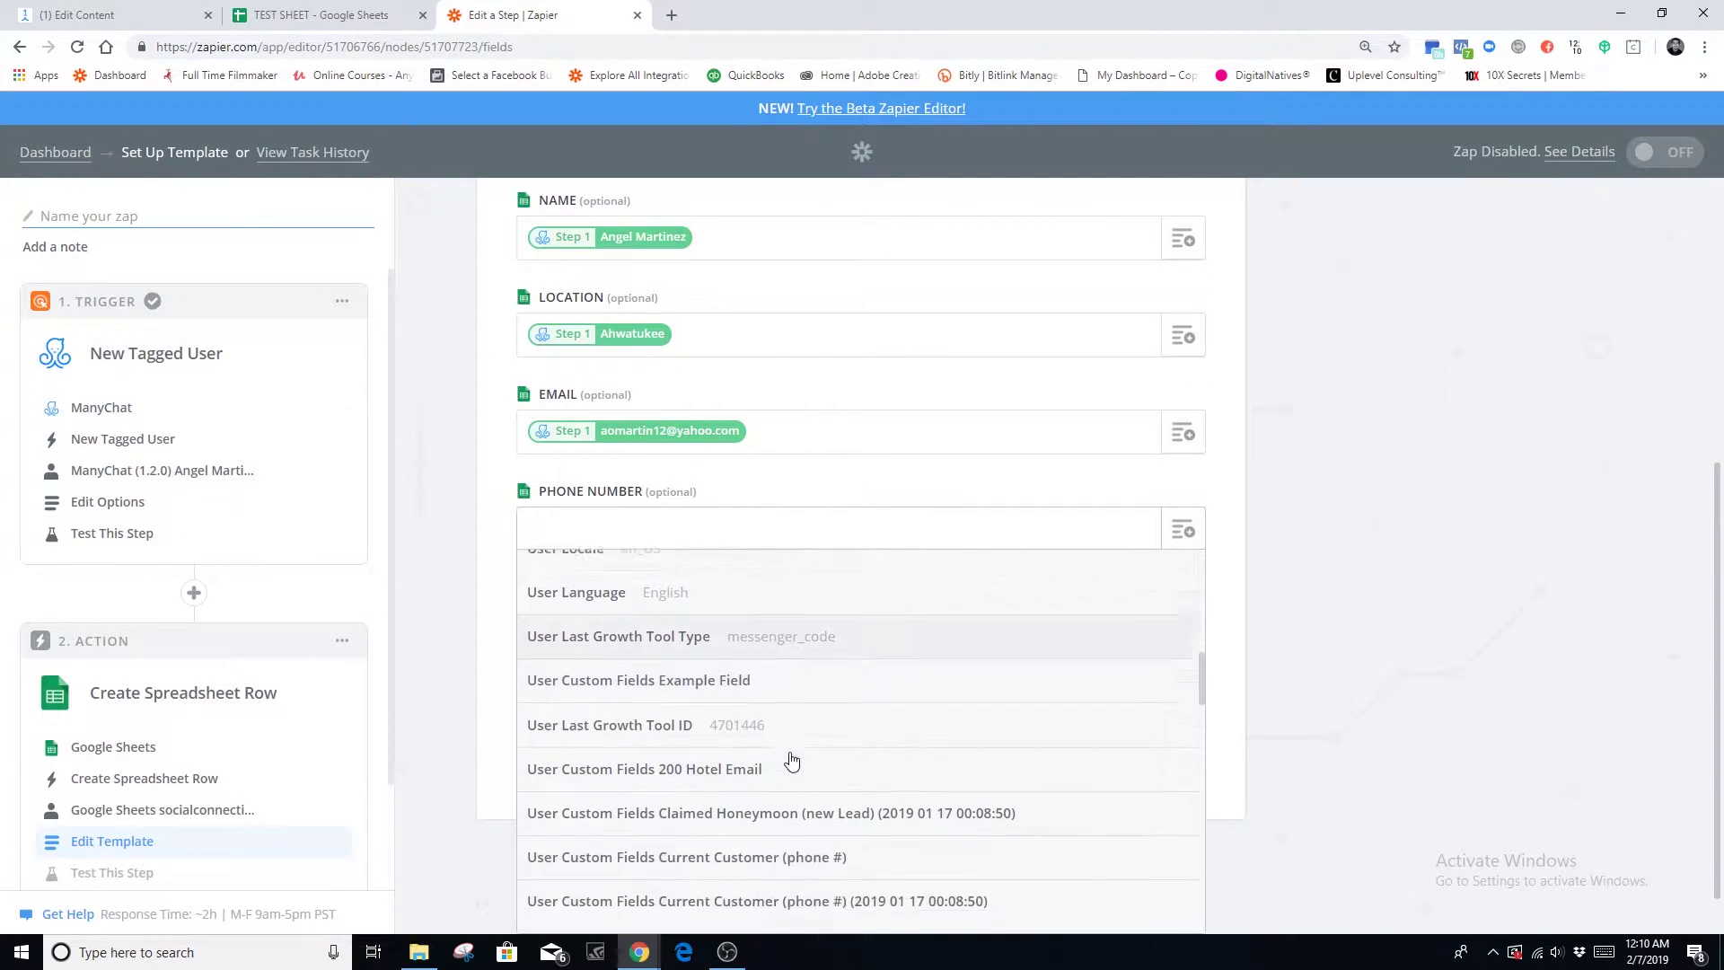
scroll(792, 759, down, 8)
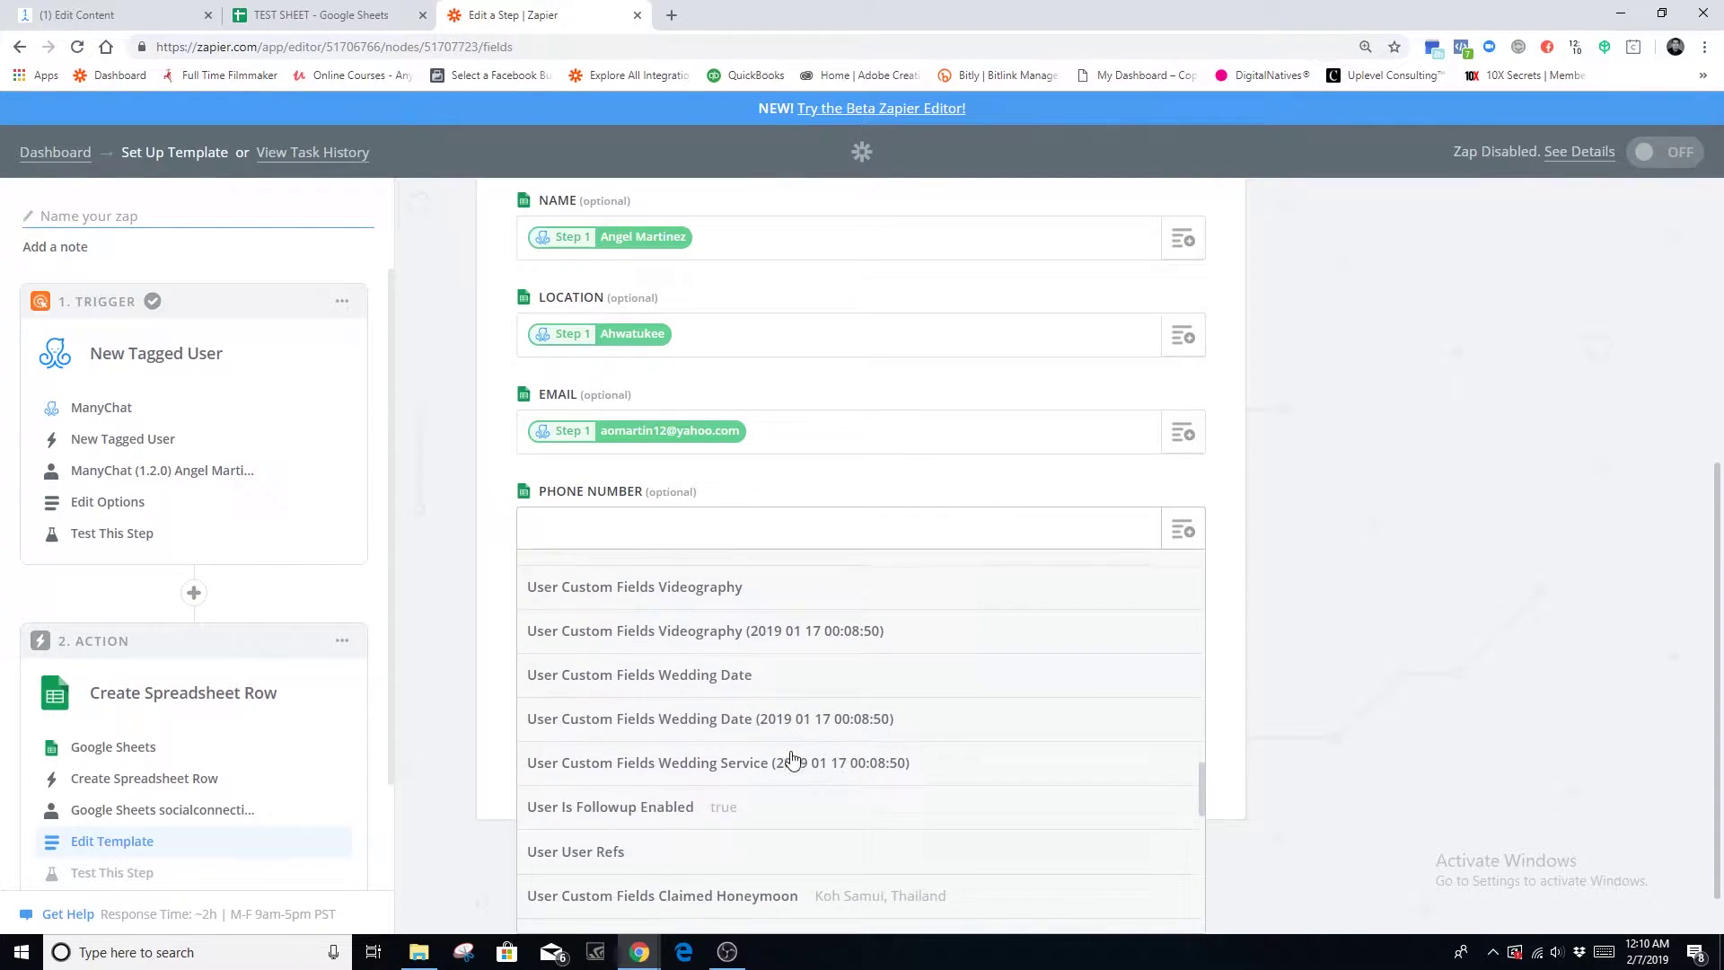
scroll(791, 762, down, 2)
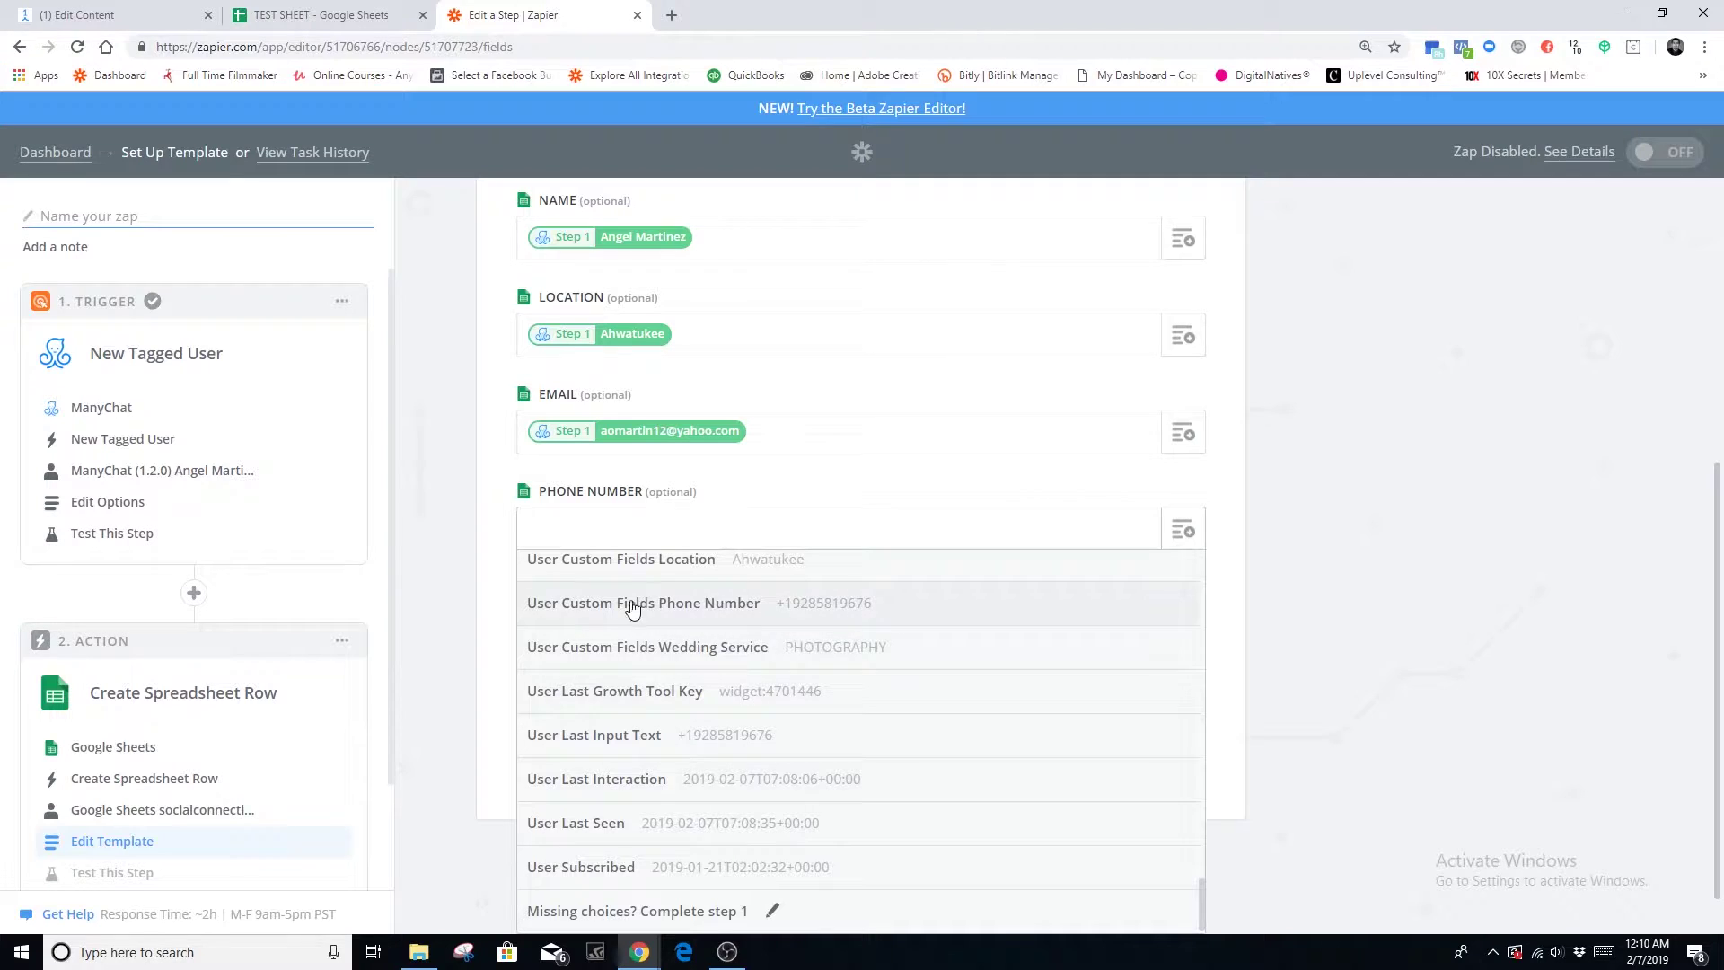
click(826, 611)
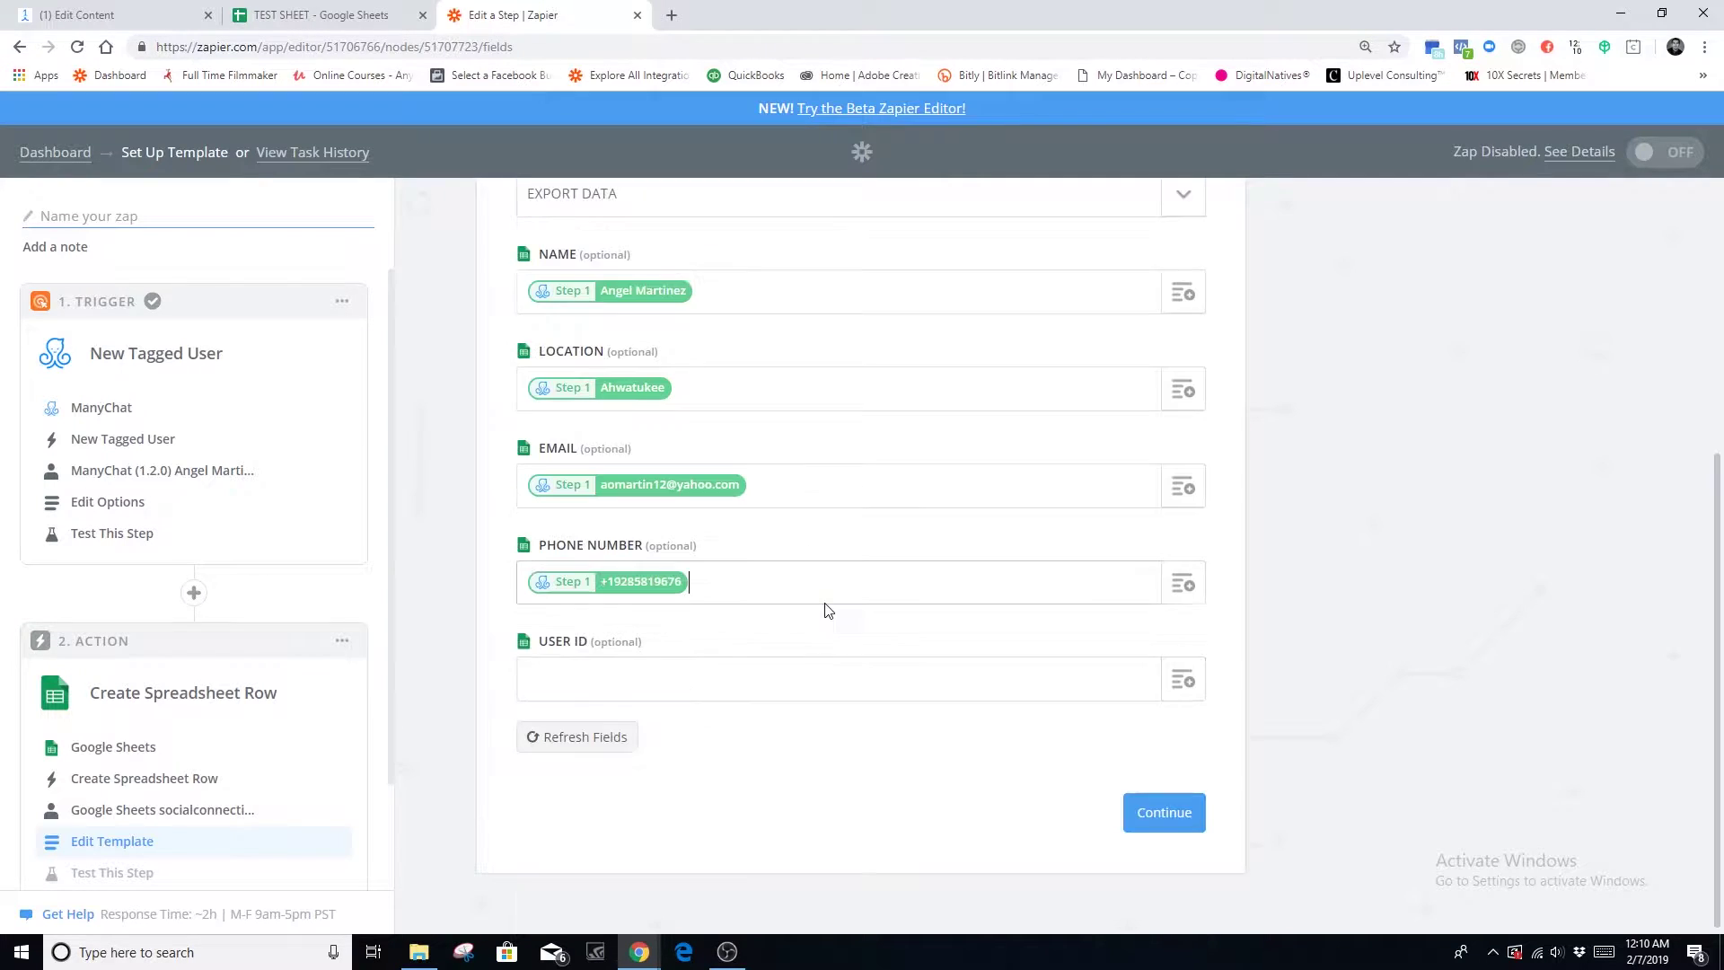
Map the USER ID column to the subscriber's User ID.
click(1183, 683)
scroll(489, 764, down, 1)
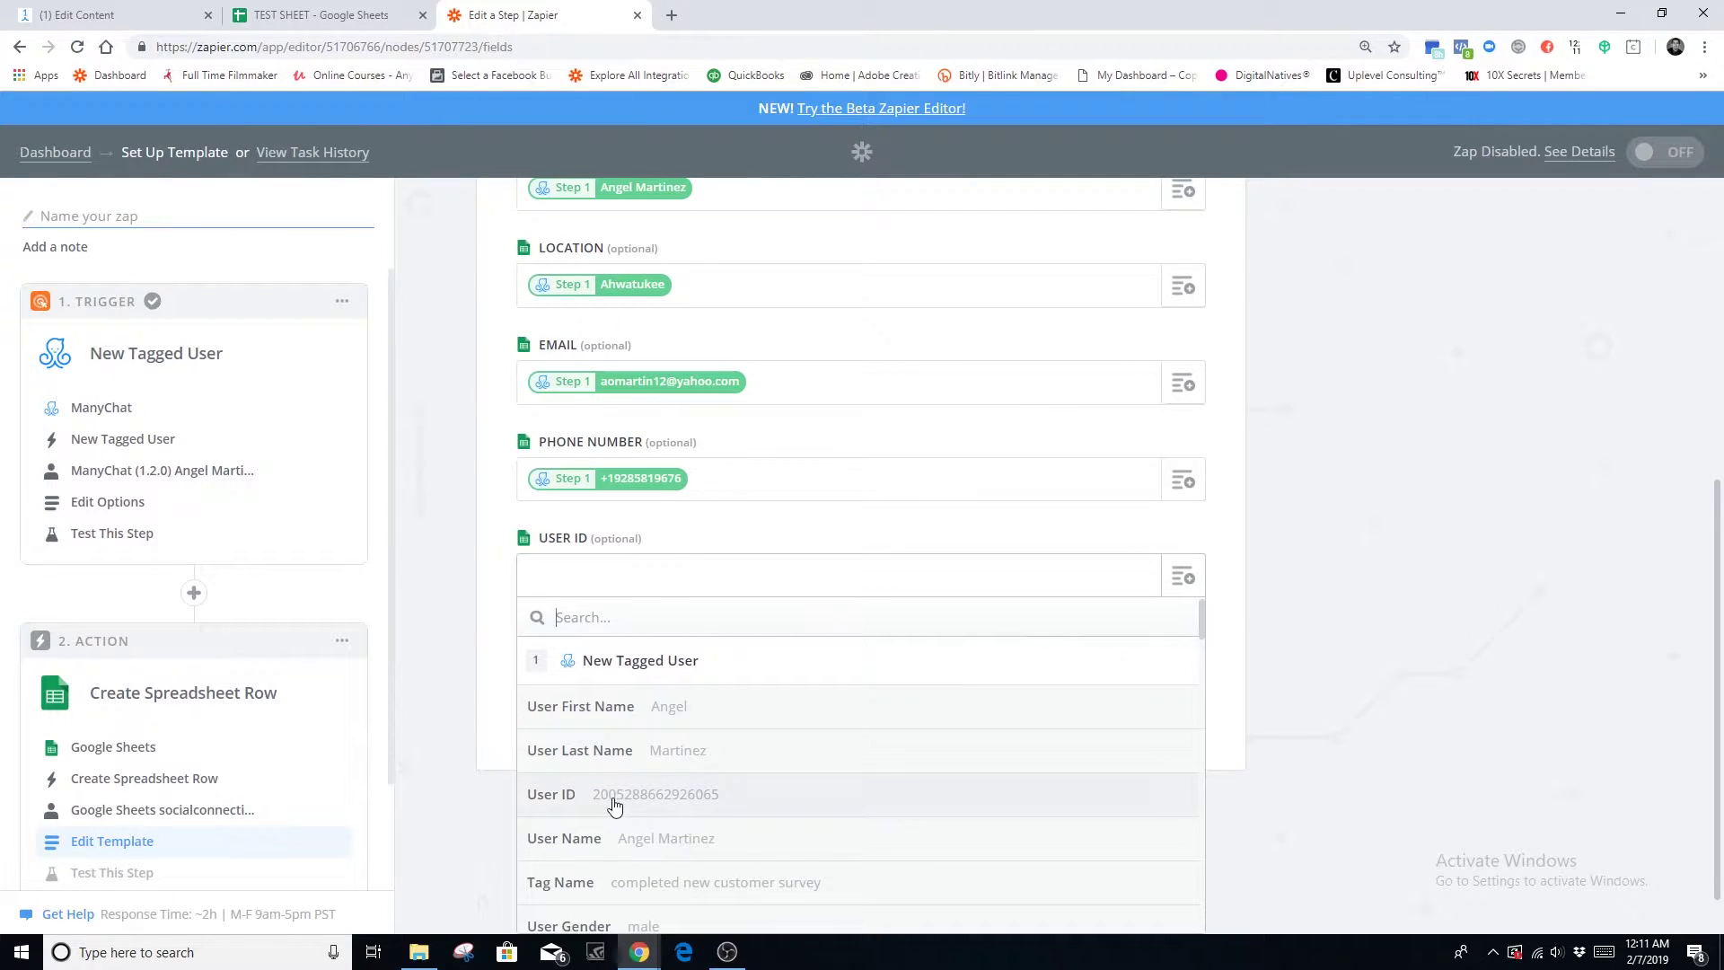
click(660, 796)
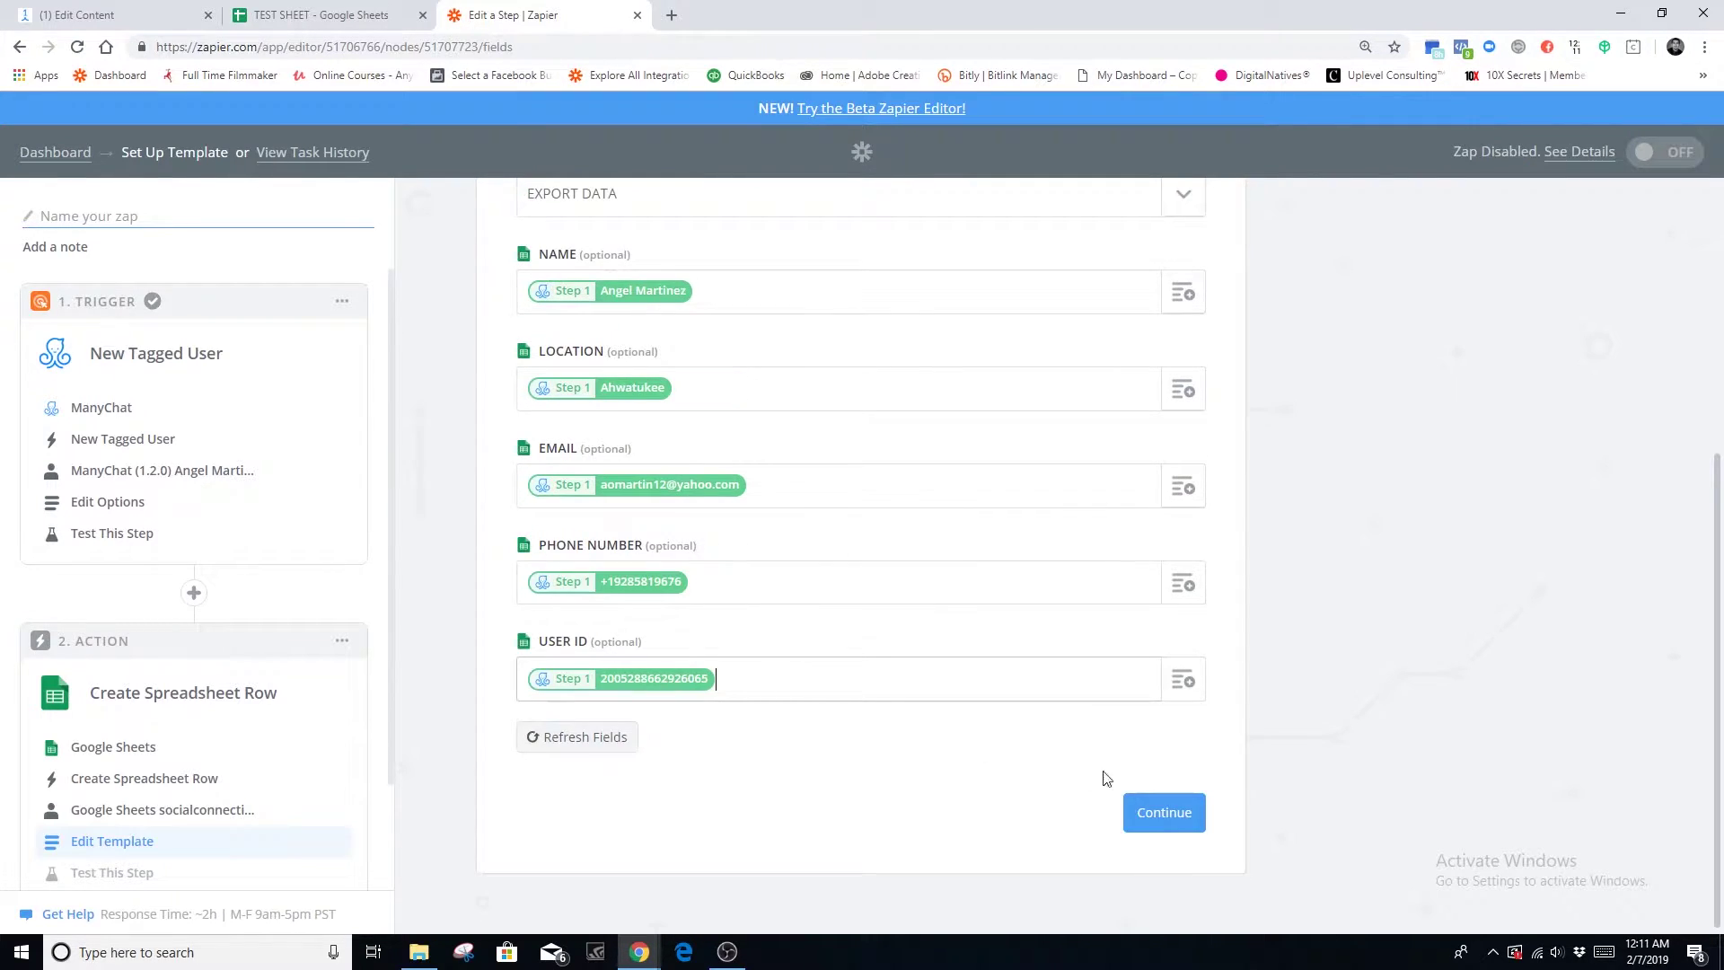
Continue to testing, send a test row to Google Sheets, and finish the action step.
click(1167, 814)
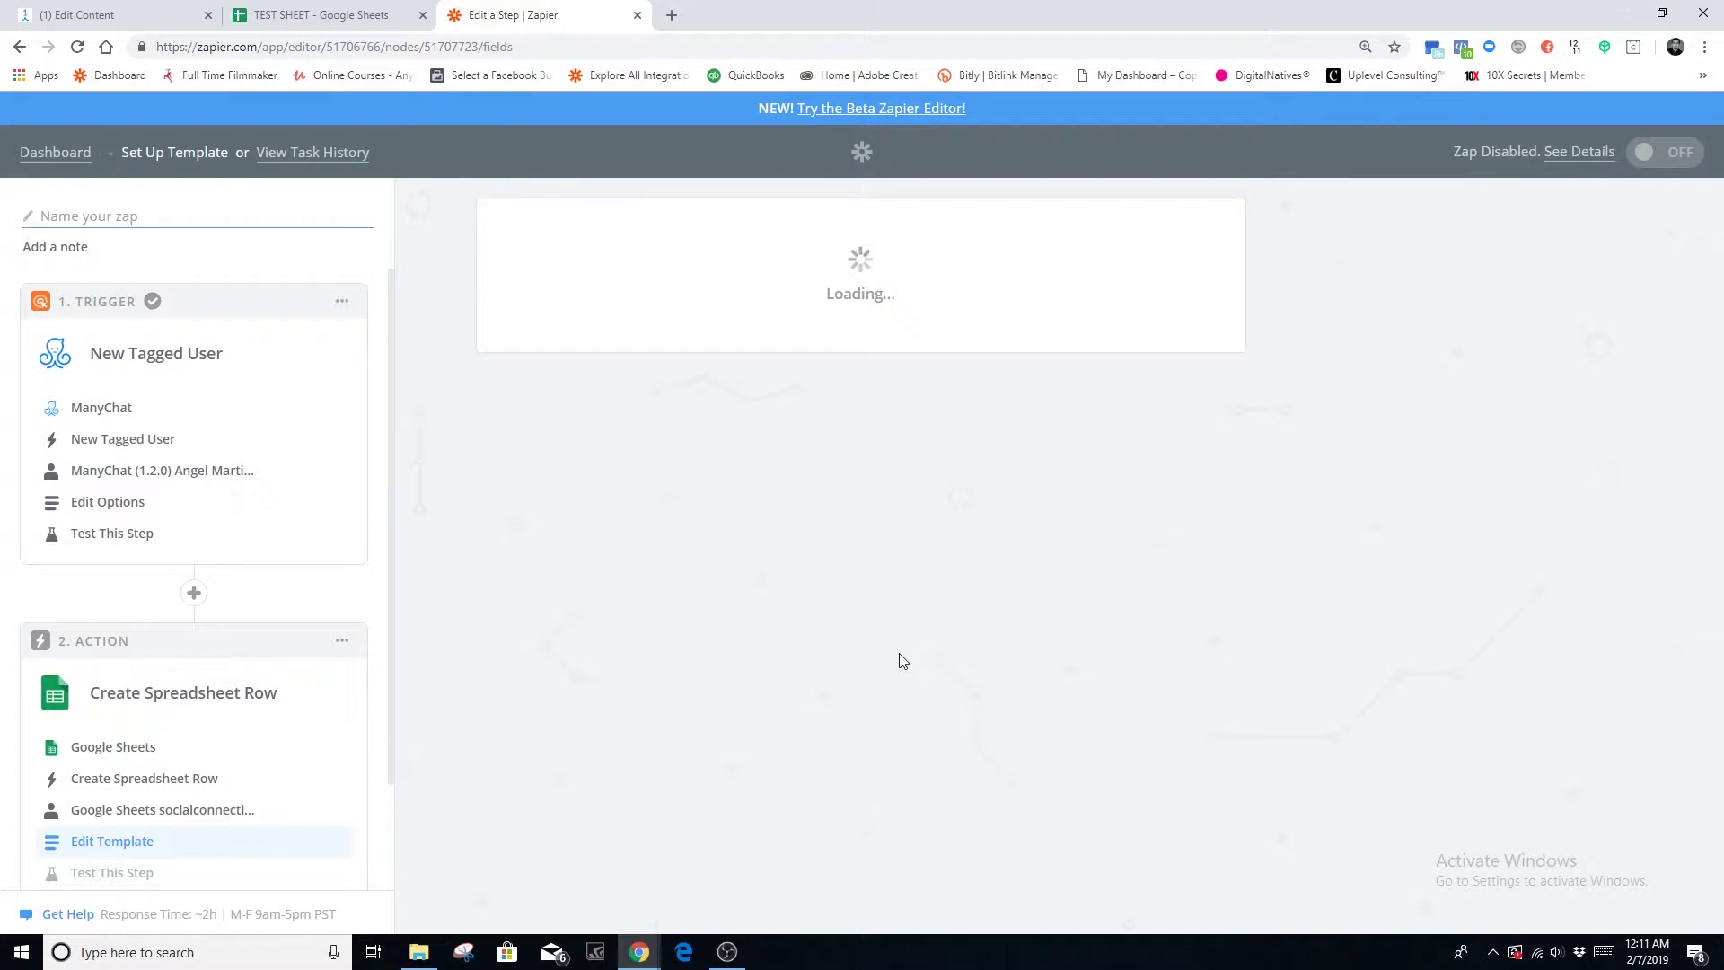
scroll(987, 718, down, 3)
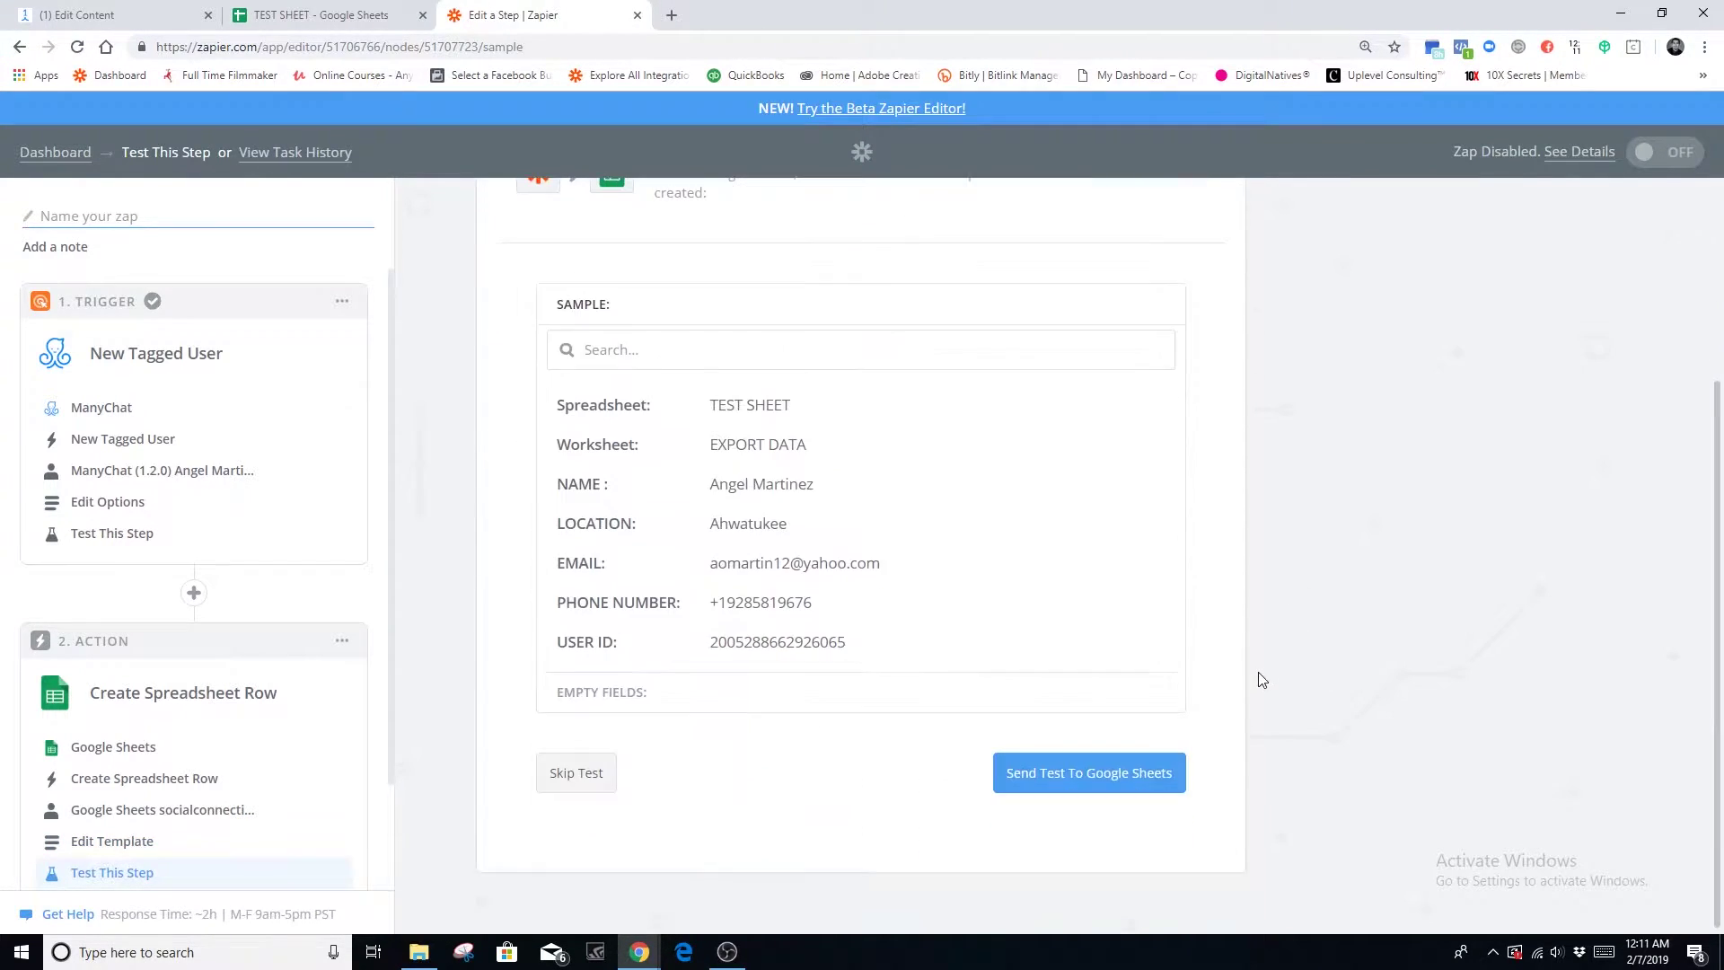
click(1104, 785)
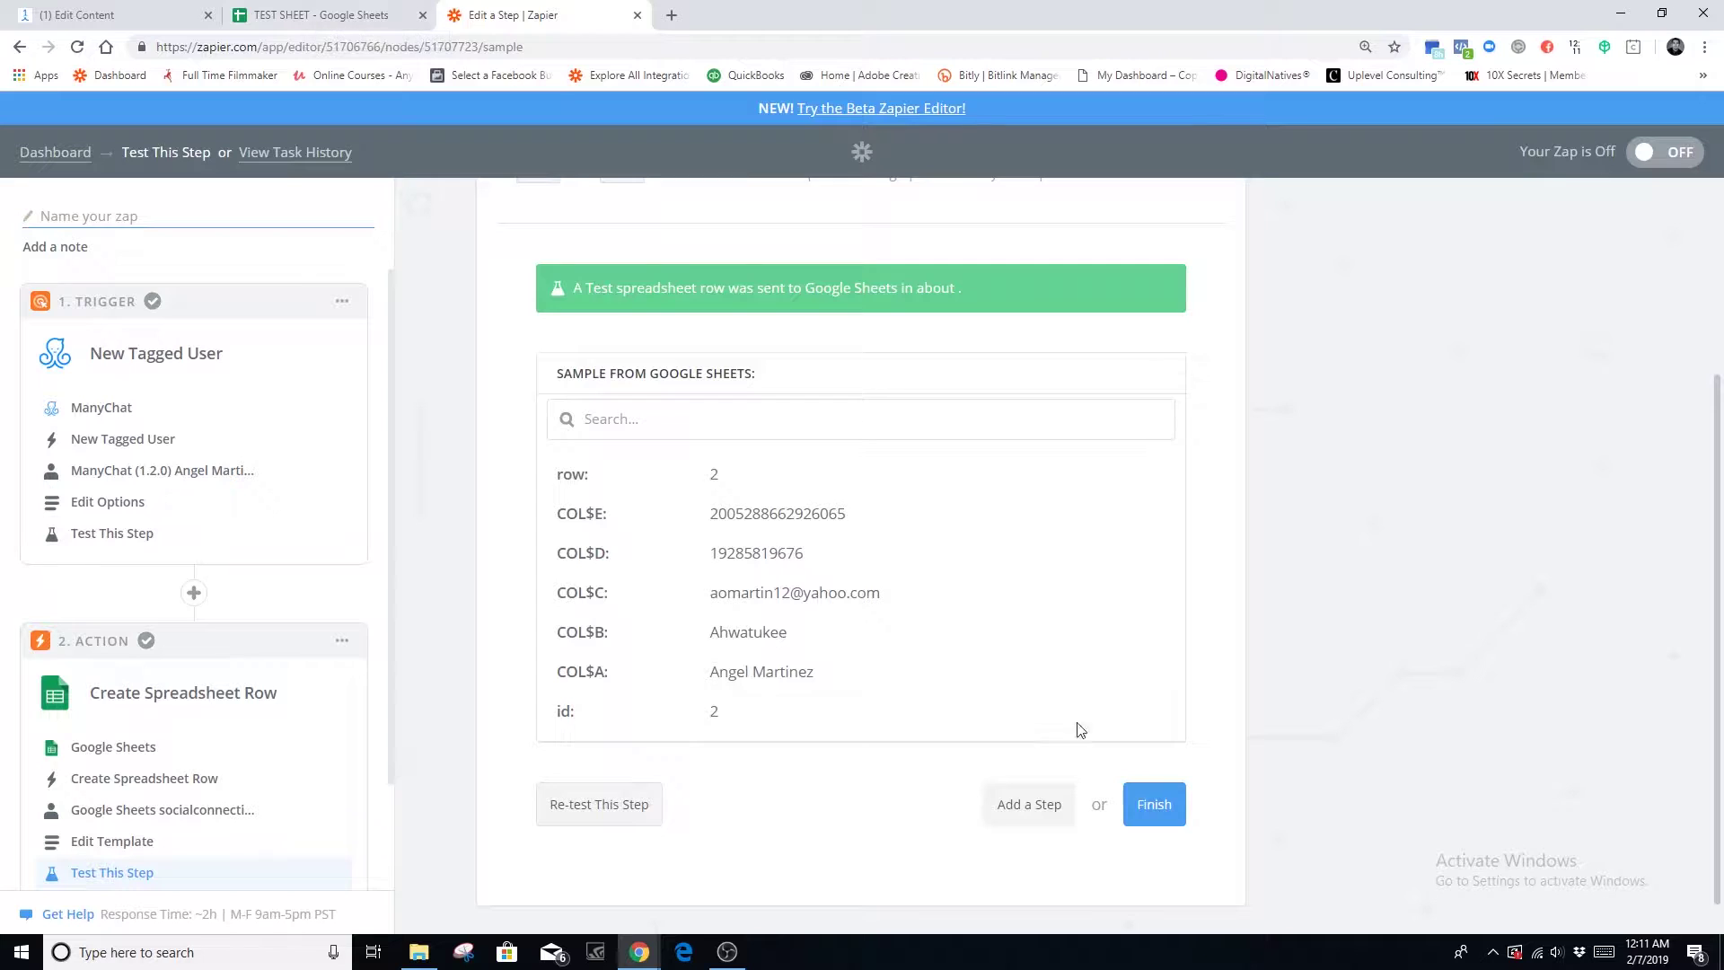
click(1154, 804)
click(305, 14)
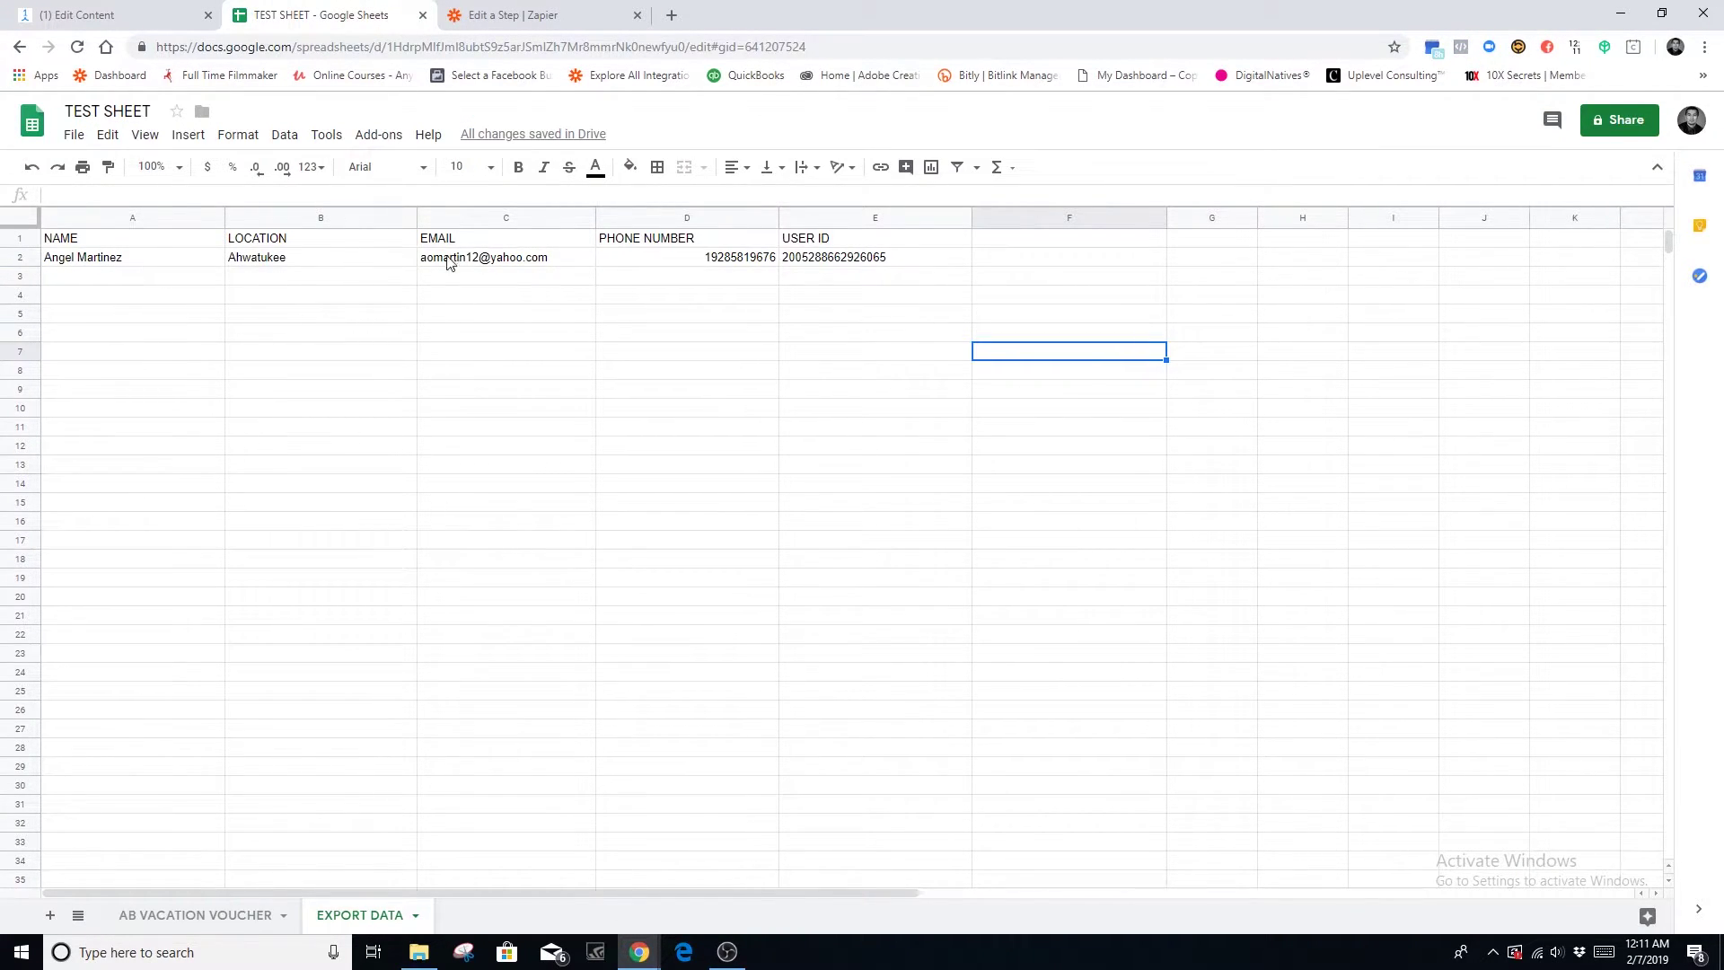
Confirm row 2 of EXPORT DATA holds the test user's values, then return to Zapier.
click(18, 258)
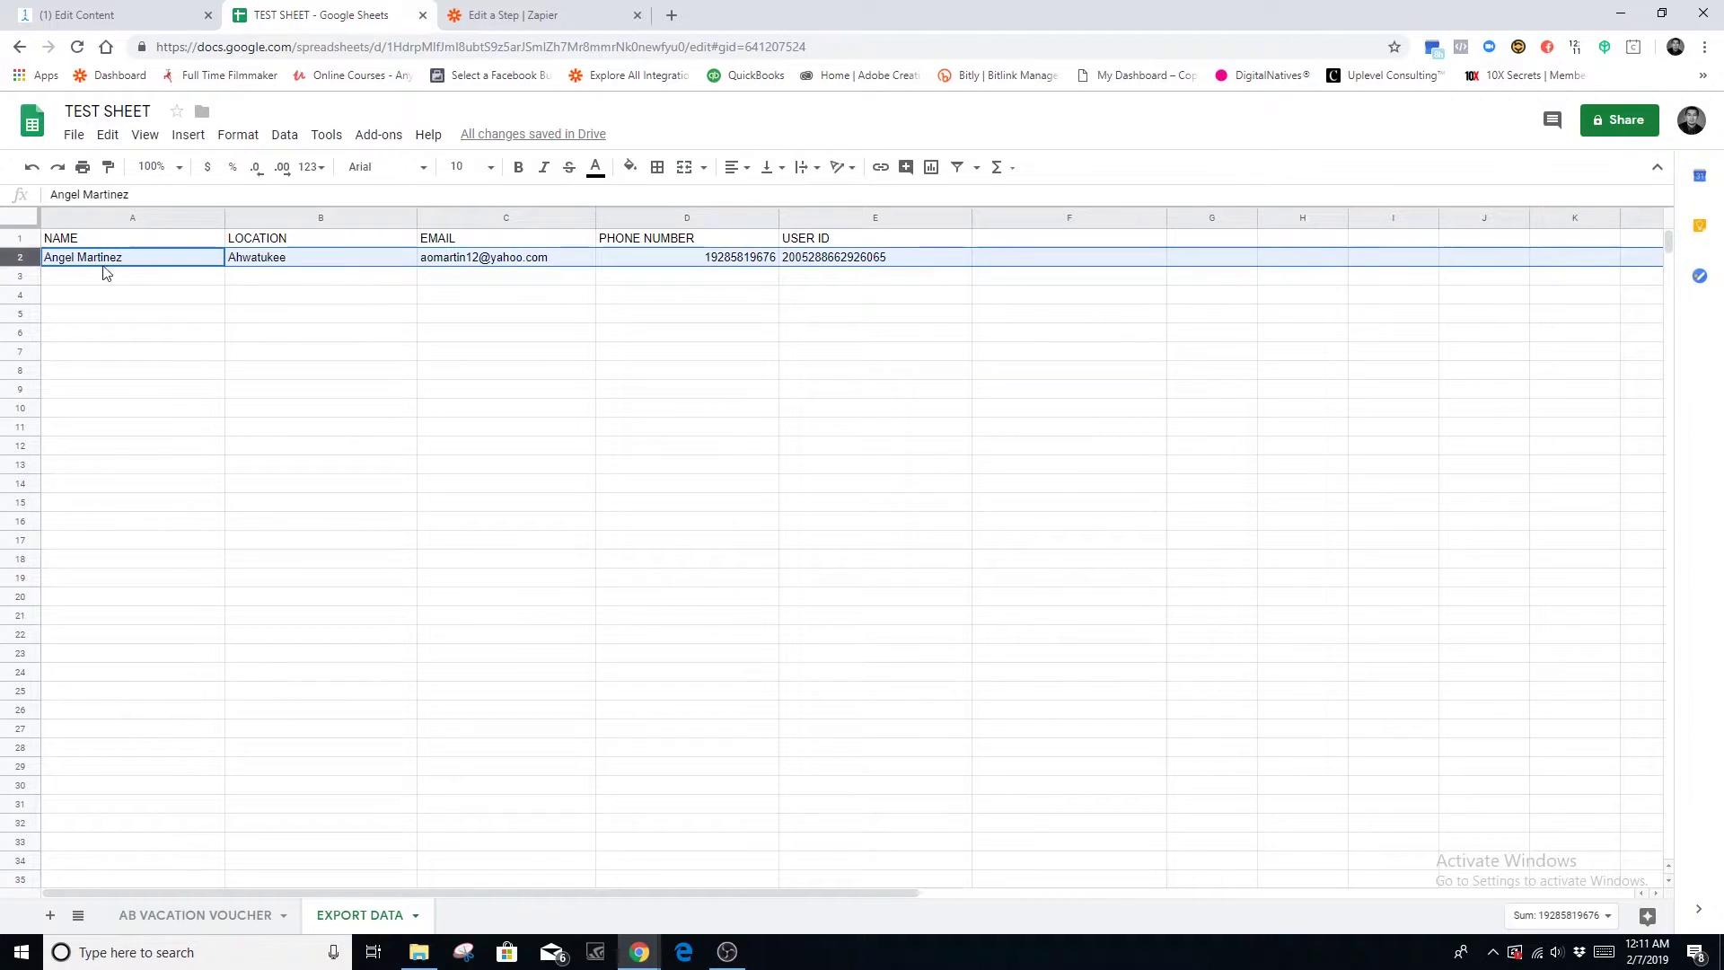
click(84, 16)
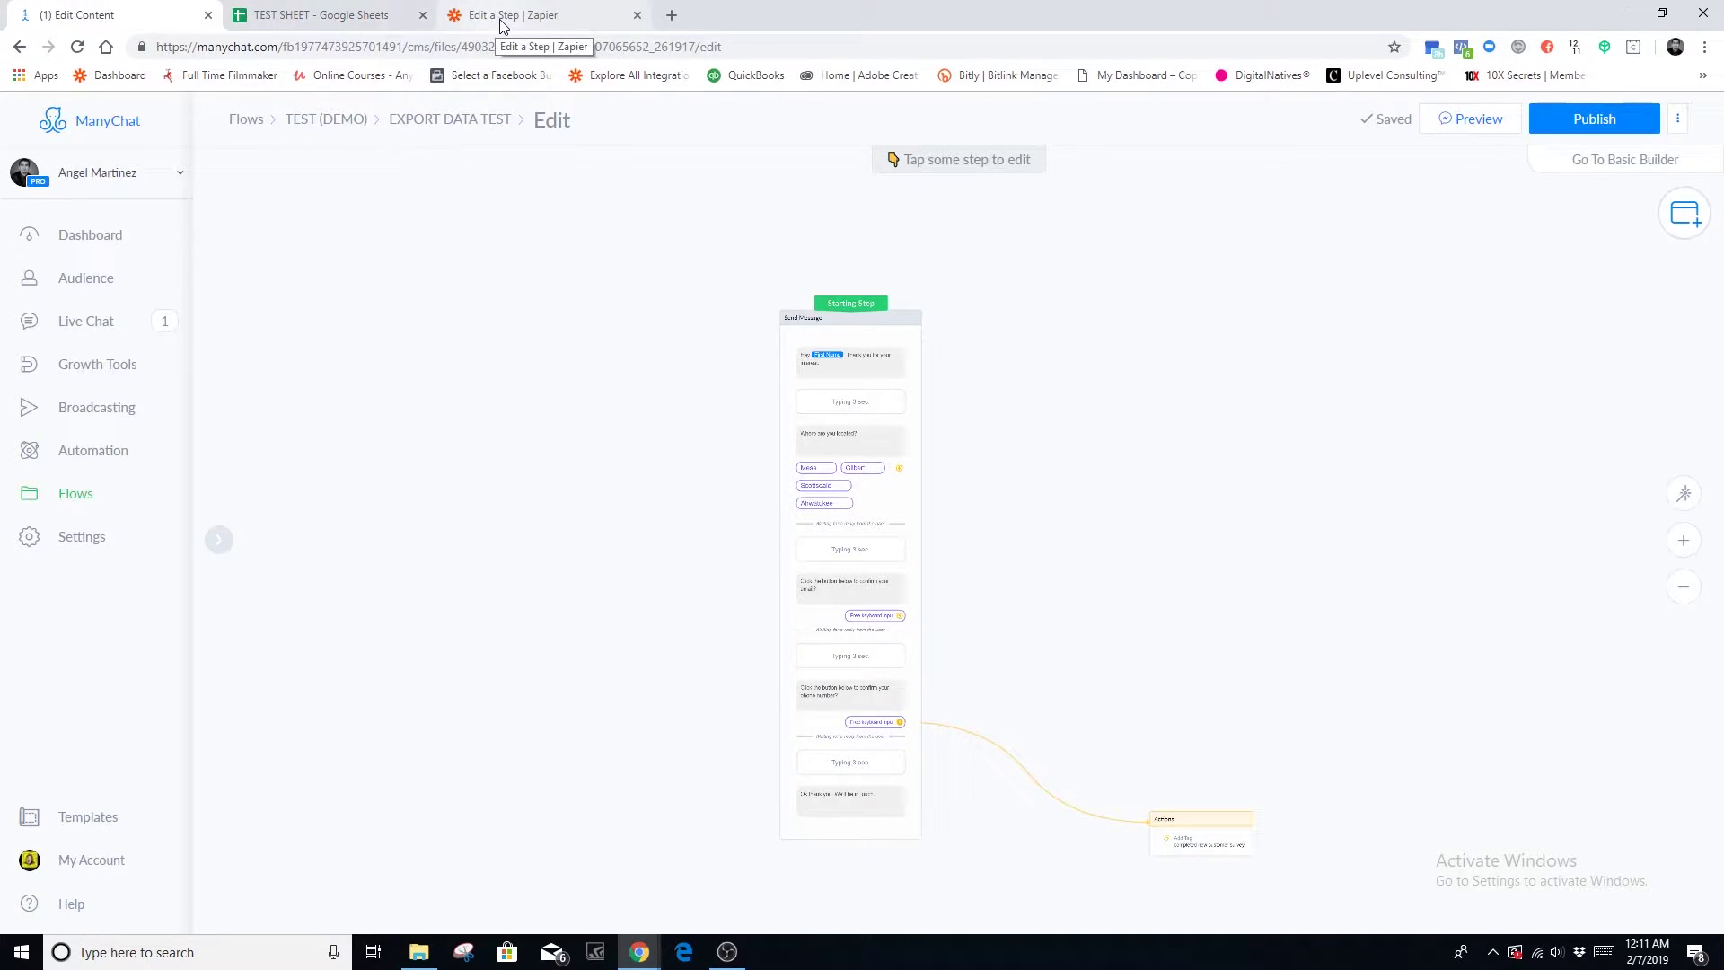
click(363, 25)
click(543, 16)
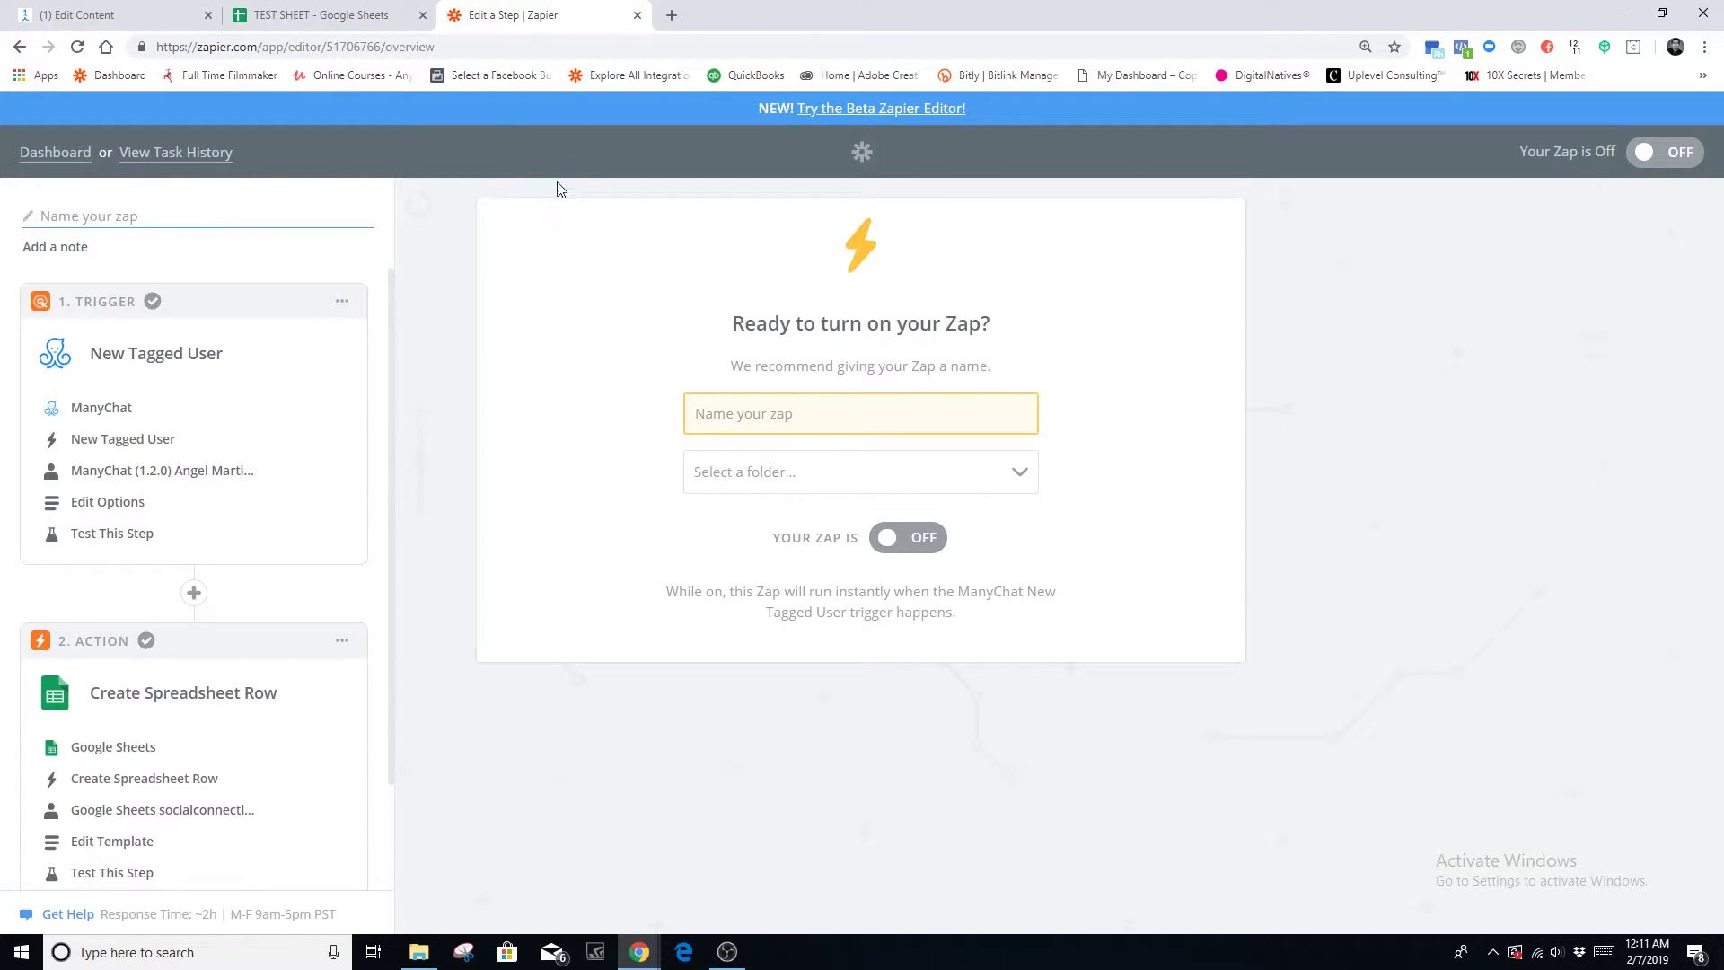